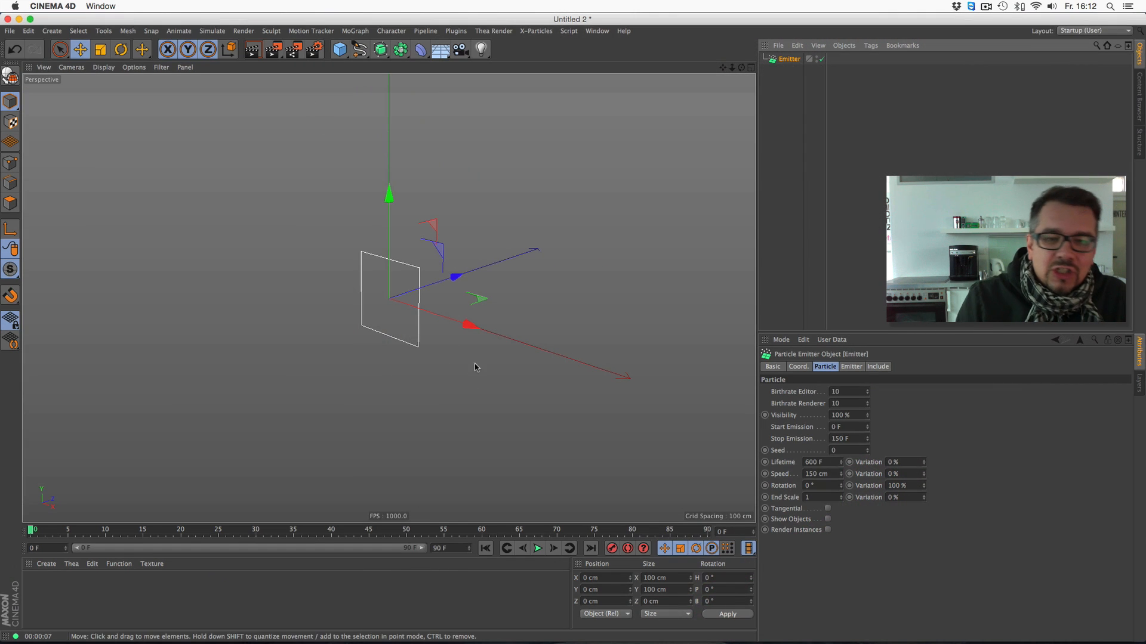
# - Set the emitter's editor and renderer birthrates to 100 and its emission angles to 22° horizontal and 31° vertical while the simulation plays
pyautogui.moveTo(741, 68)
pyautogui.mouseDown()
pyautogui.moveTo(703, 70)
pyautogui.moveTo(602, 36)
pyautogui.moveTo(735, 68)
pyautogui.mouseUp()
pyautogui.click(538, 549)
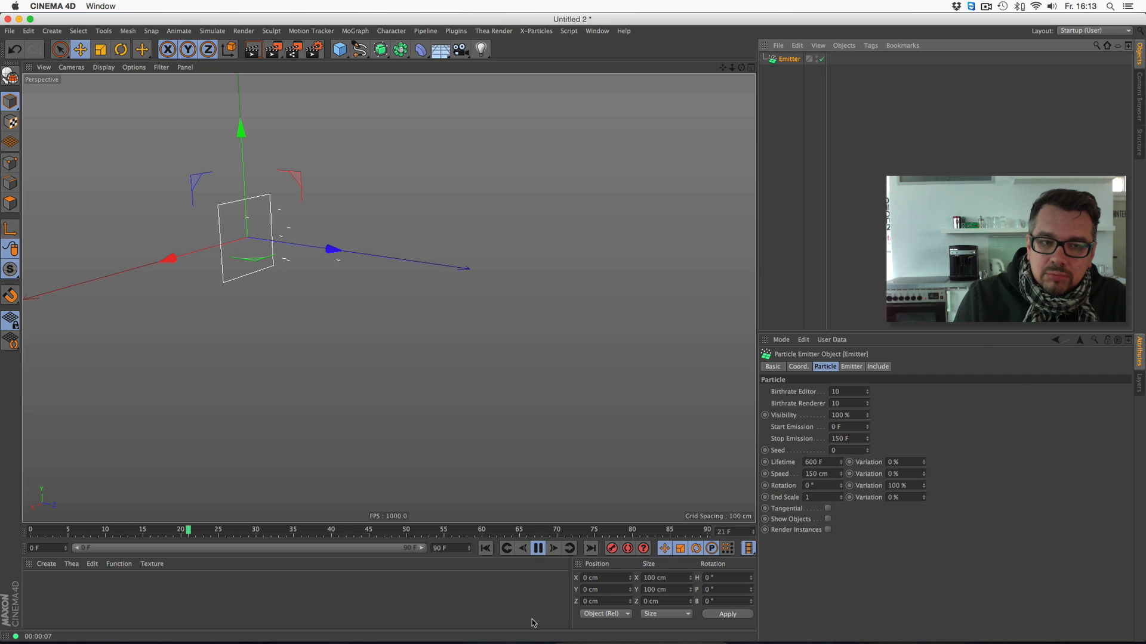
pyautogui.click(858, 392)
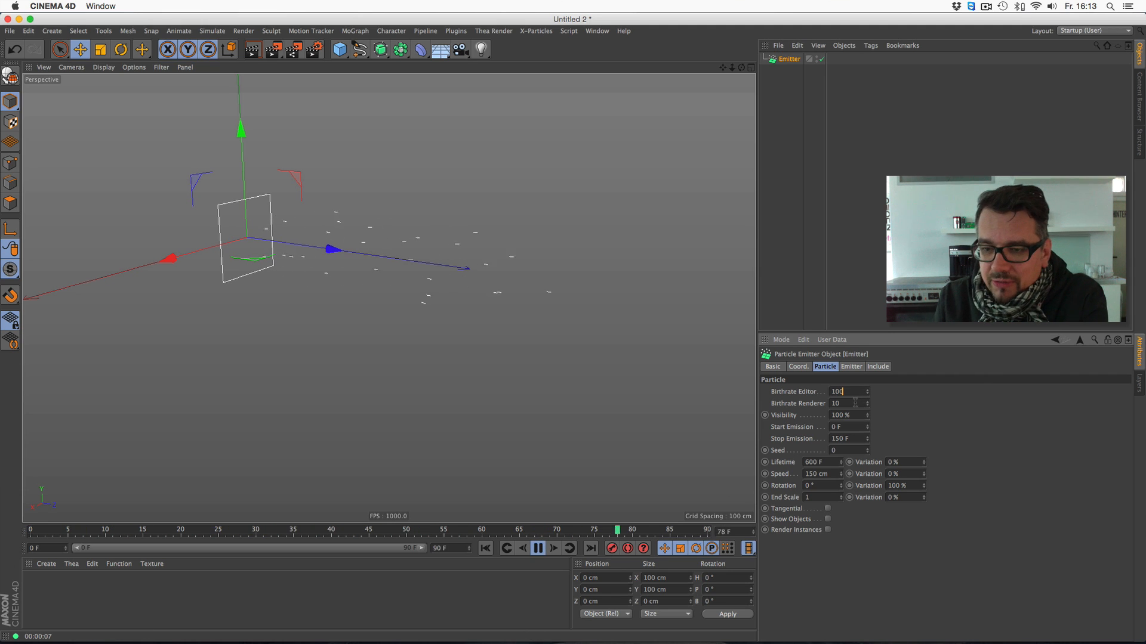
pyautogui.write('0')
pyautogui.press('Return')
pyautogui.click(852, 366)
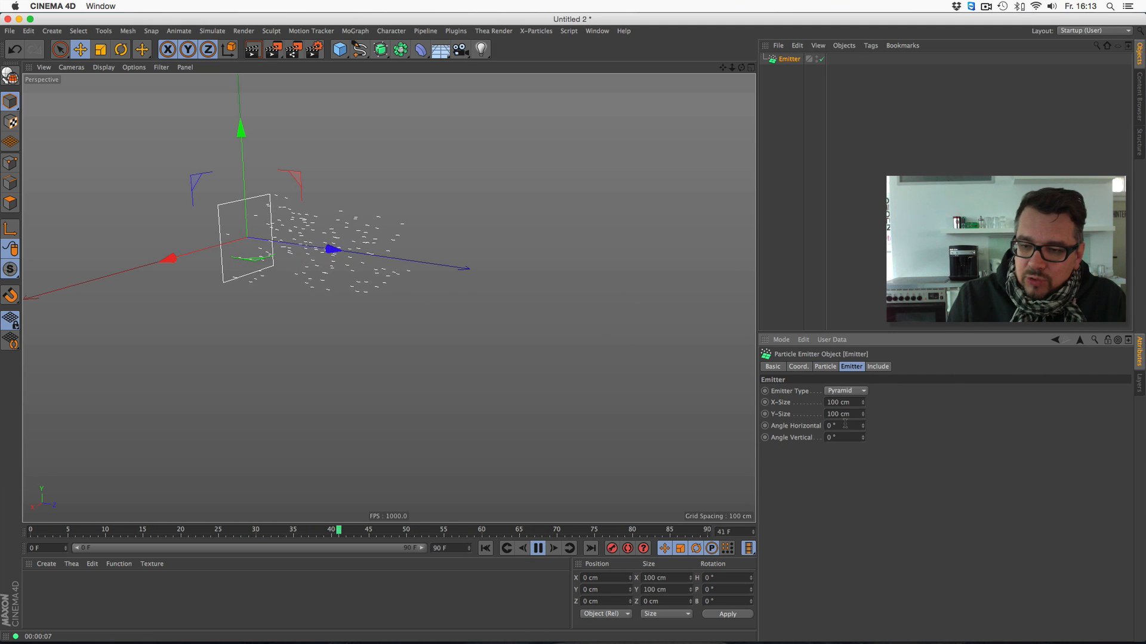
pyautogui.moveTo(862, 426); pyautogui.dragTo(867, 420)
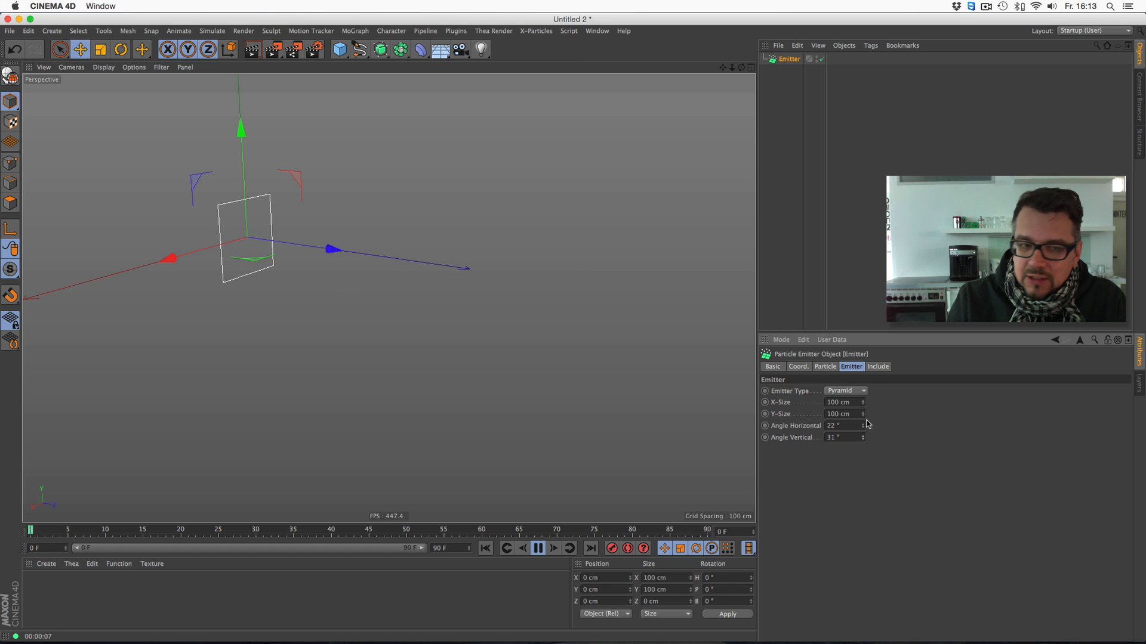
# - Add a Gravity particle modifier to the scene
pyautogui.click(212, 31)
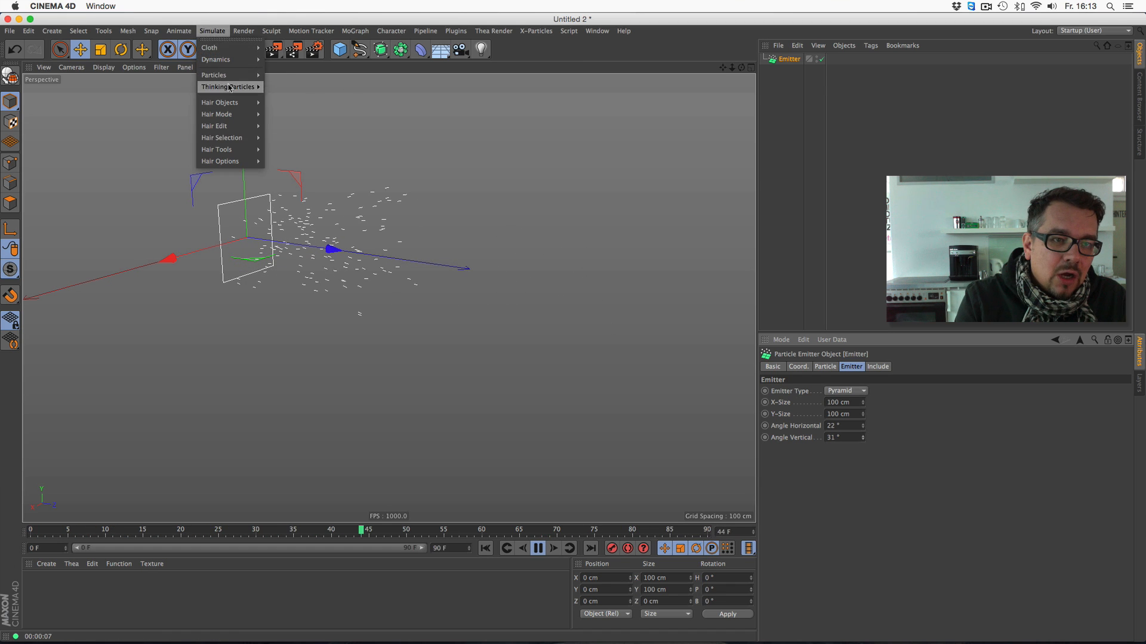
pyautogui.moveTo(231, 78)
pyautogui.click(286, 141)
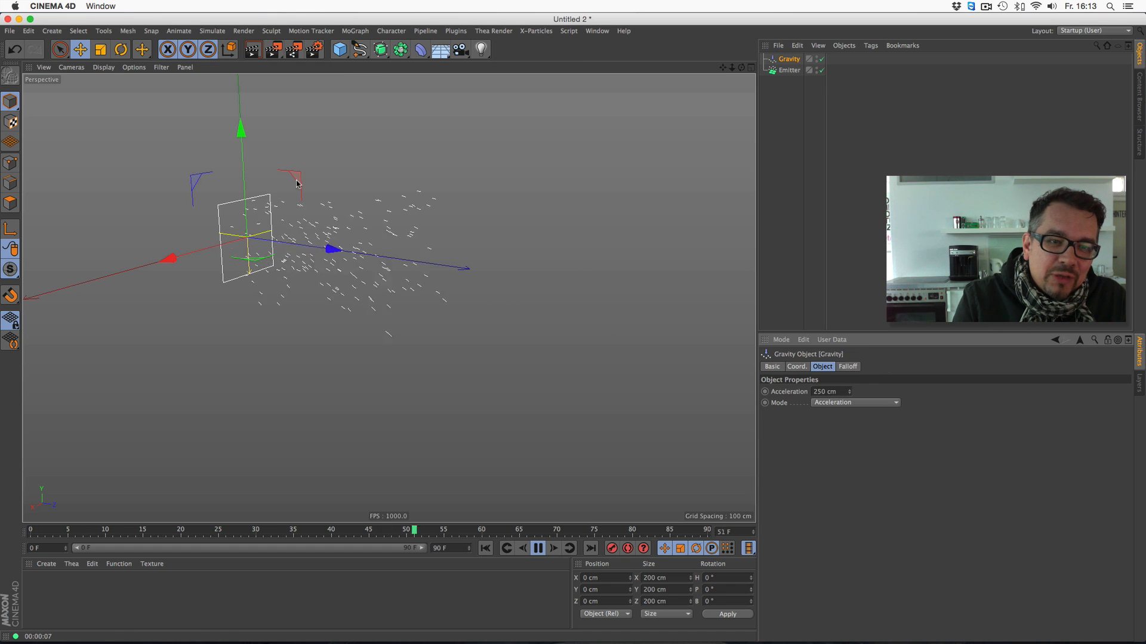
# - Add a Deflector particle modifier and set its pitch rotation to 90° so it lies flat
pyautogui.click(212, 31)
pyautogui.moveTo(229, 75)
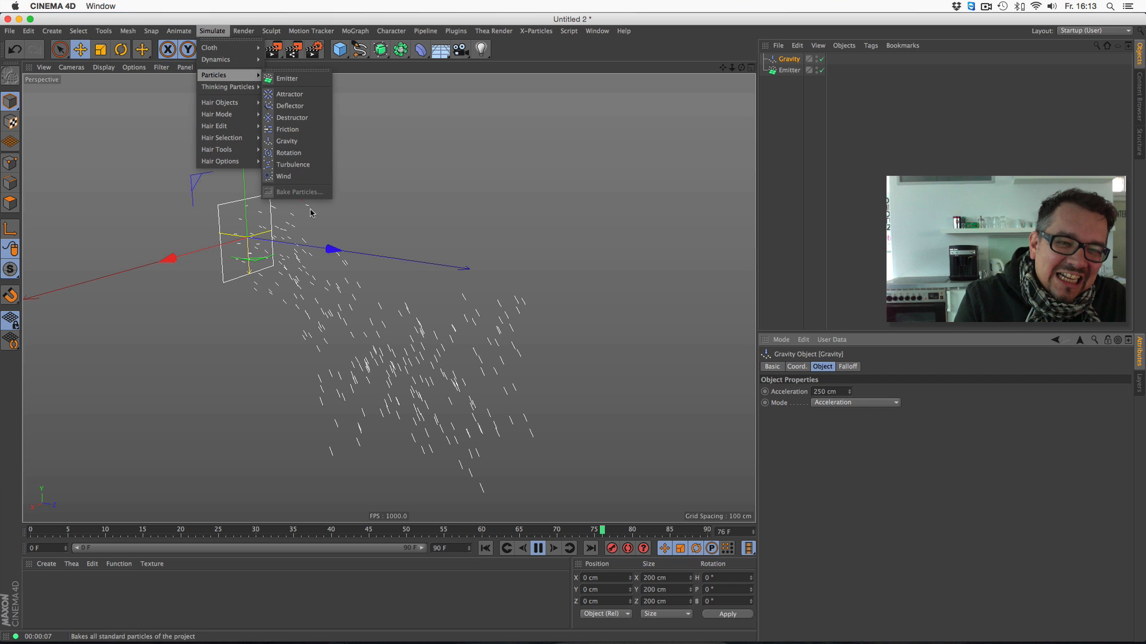
pyautogui.click(290, 105)
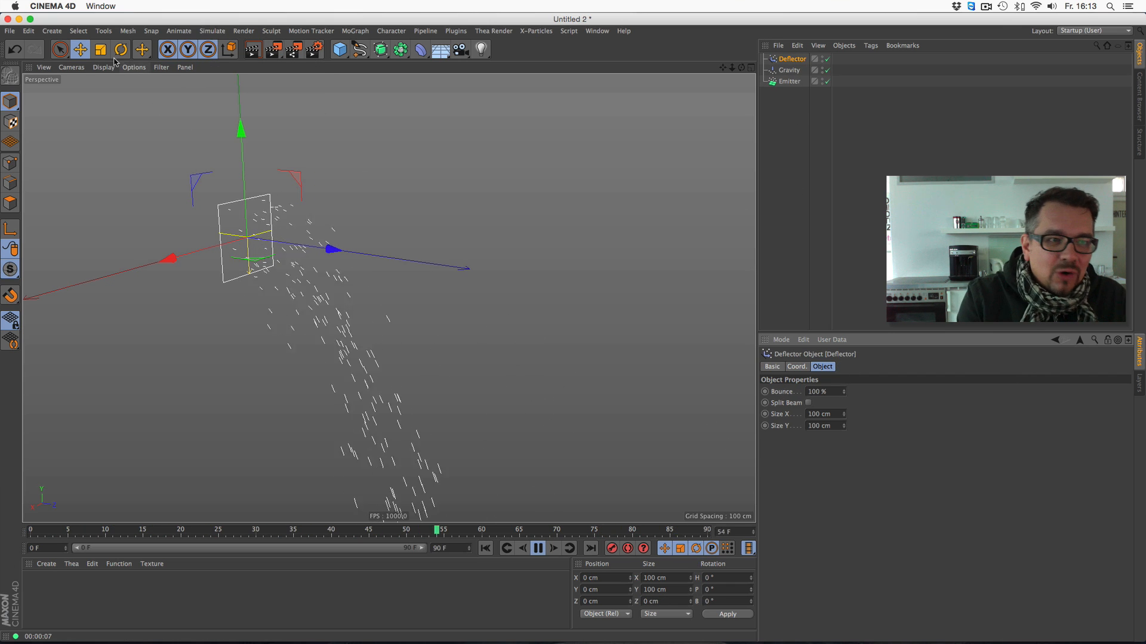
pyautogui.click(721, 591)
pyautogui.write('90')
pyautogui.press('Return')
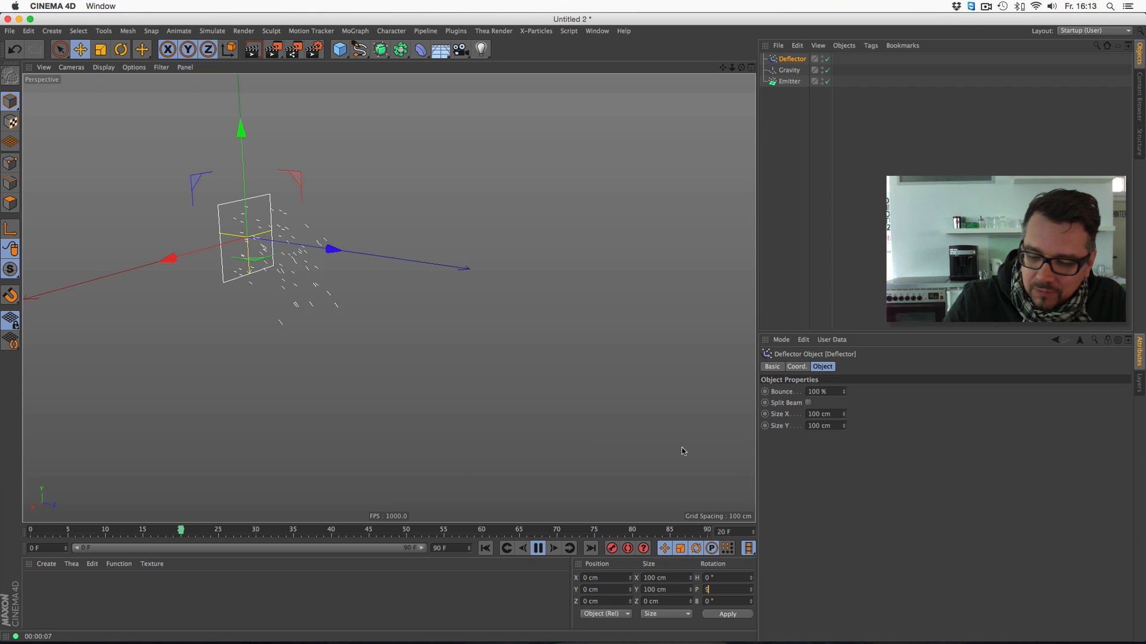
# - Position the deflector at about Y -134 cm and Z 92 cm, and scale it to about 513 cm square
pyautogui.moveTo(242, 134); pyautogui.dragTo(248, 234)
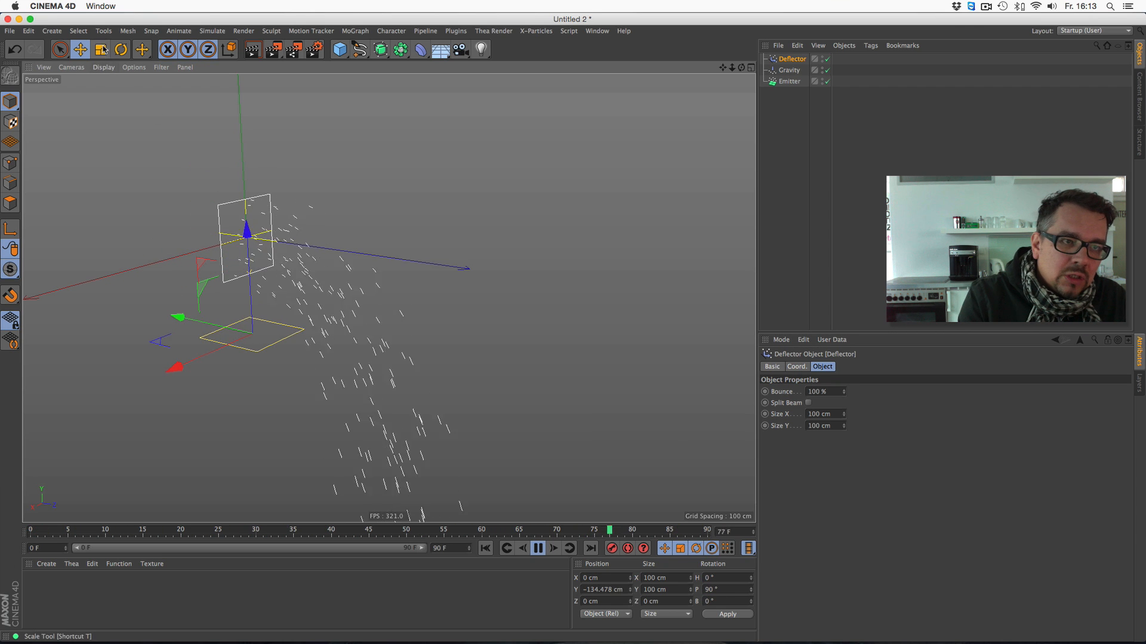
pyautogui.press('t')
pyautogui.moveTo(316, 163); pyautogui.dragTo(460, 161)
pyautogui.moveTo(156, 184); pyautogui.dragTo(700, 125)
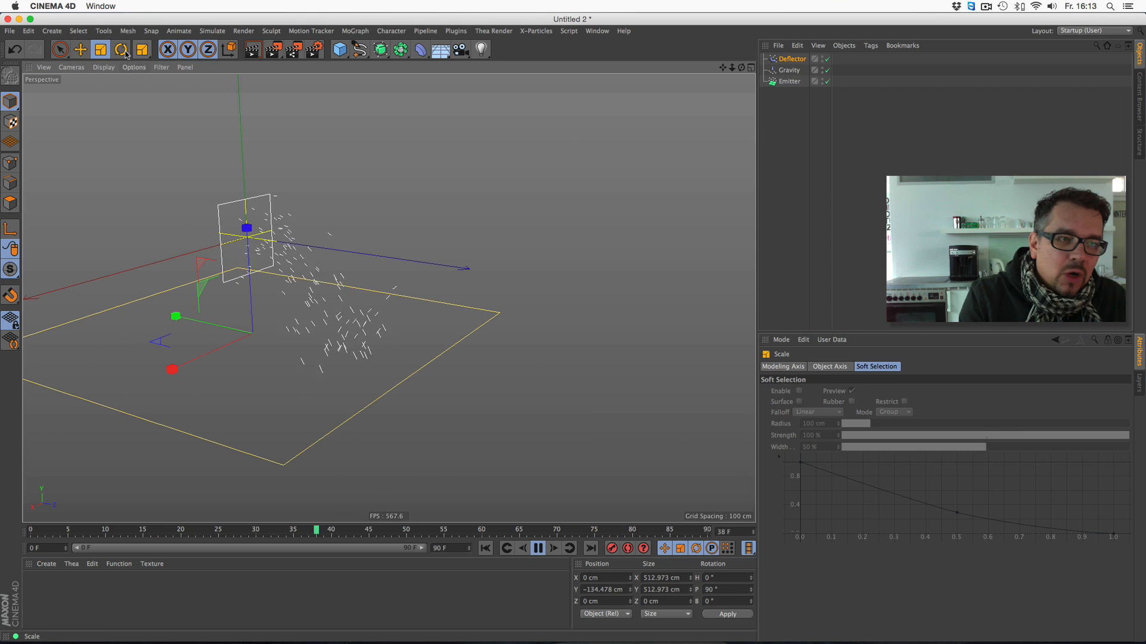
pyautogui.press('e')
pyautogui.moveTo(183, 333); pyautogui.dragTo(227, 344)
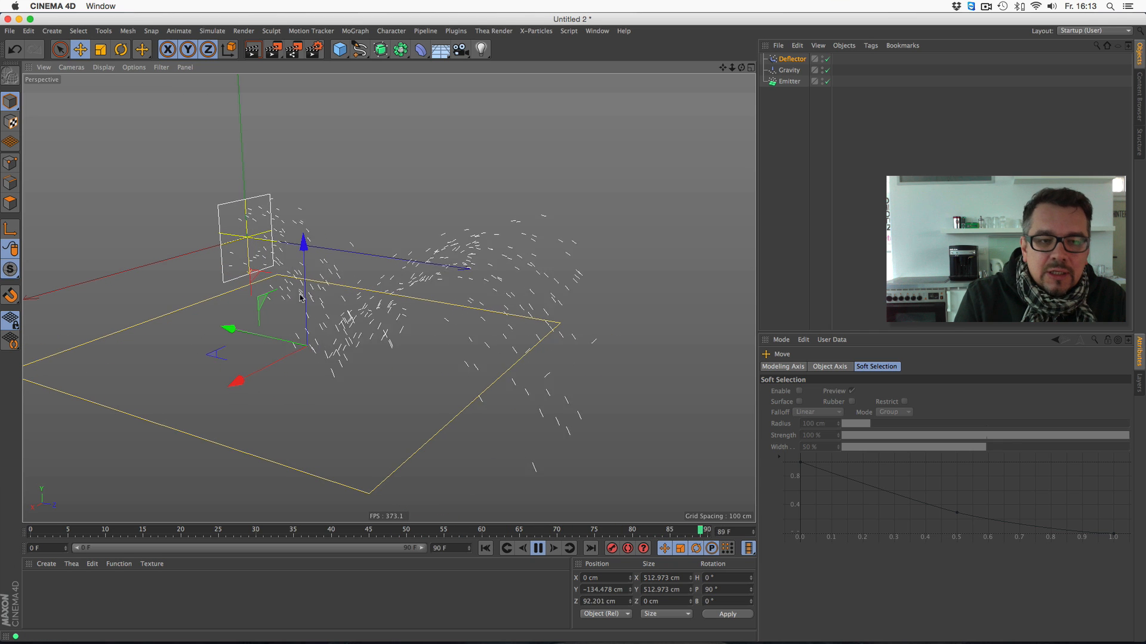
# - Check the particles against the deflector in the running simulation and stop playback
pyautogui.moveTo(734, 73); pyautogui.dragTo(744, 133)
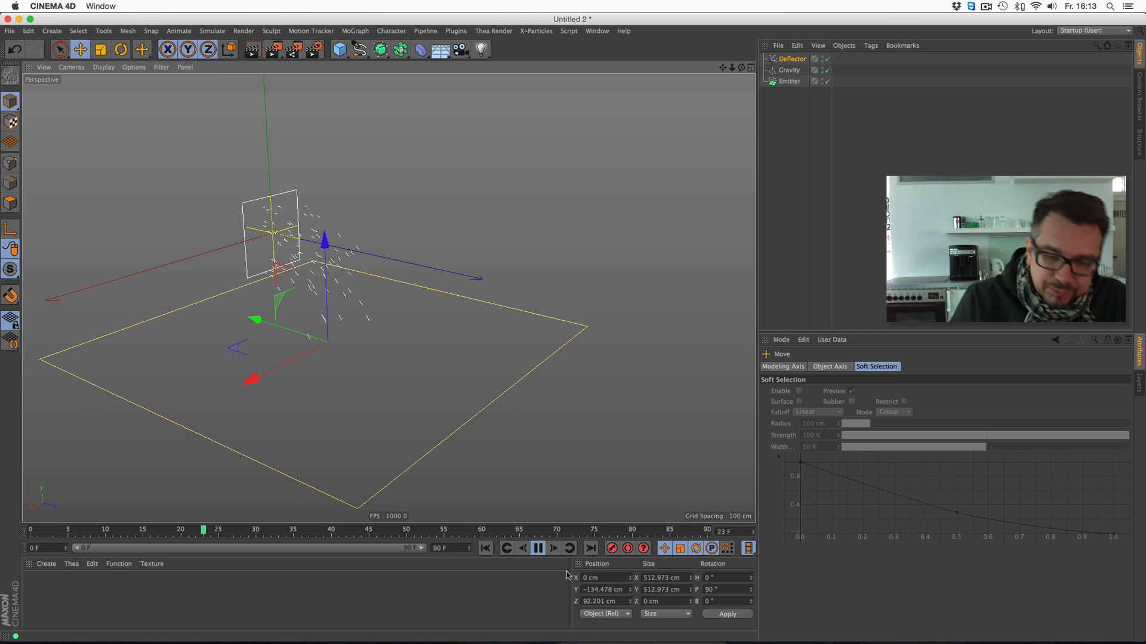
pyautogui.click(537, 548)
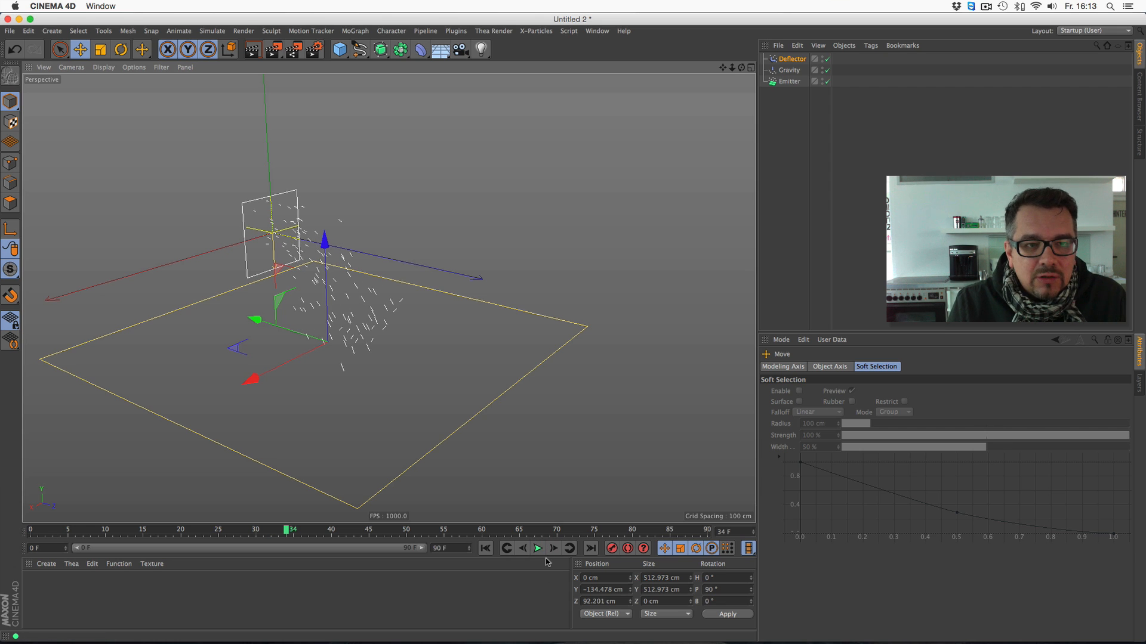
pyautogui.moveTo(741, 68); pyautogui.dragTo(742, 65)
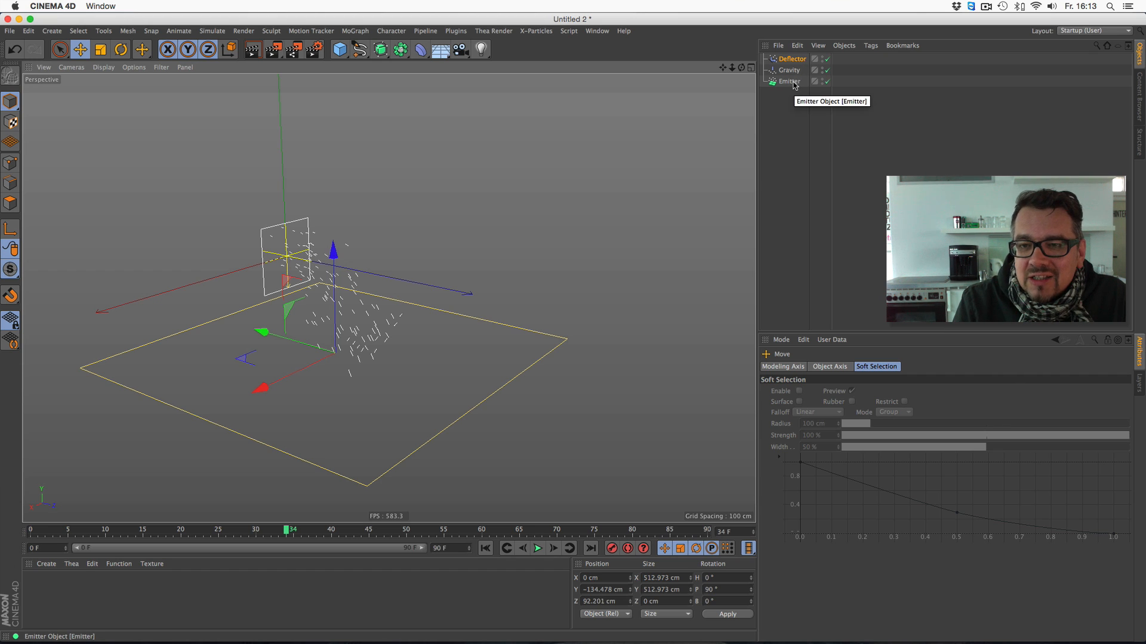
# - Add a Pyramid primitive and scale it down to about 50 cm on each side
pyautogui.click(338, 48)
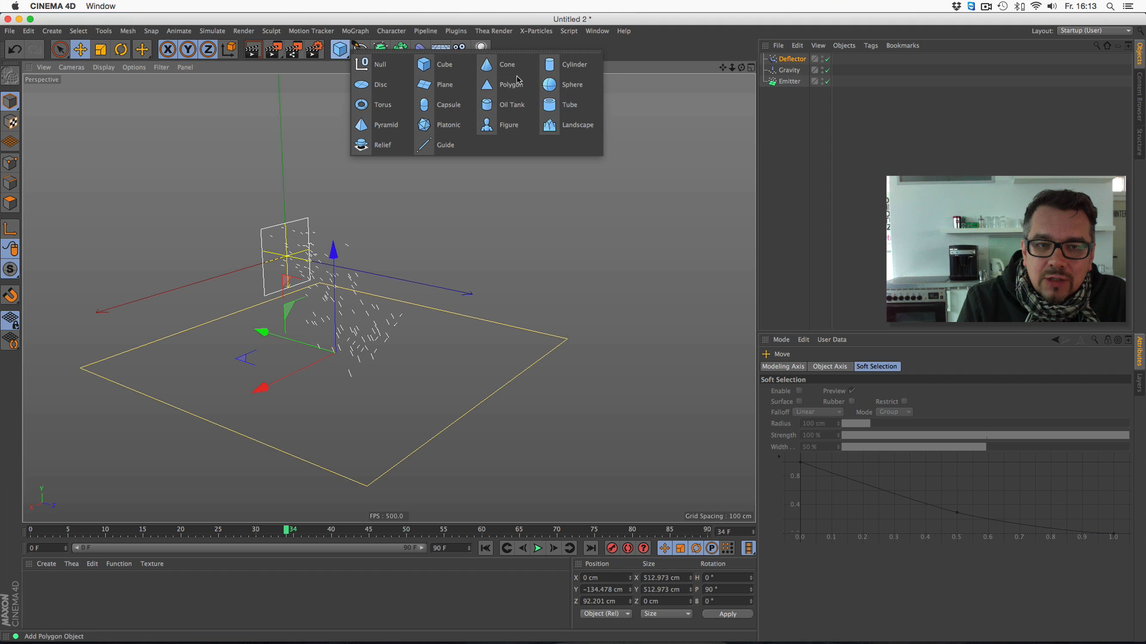
pyautogui.click(387, 127)
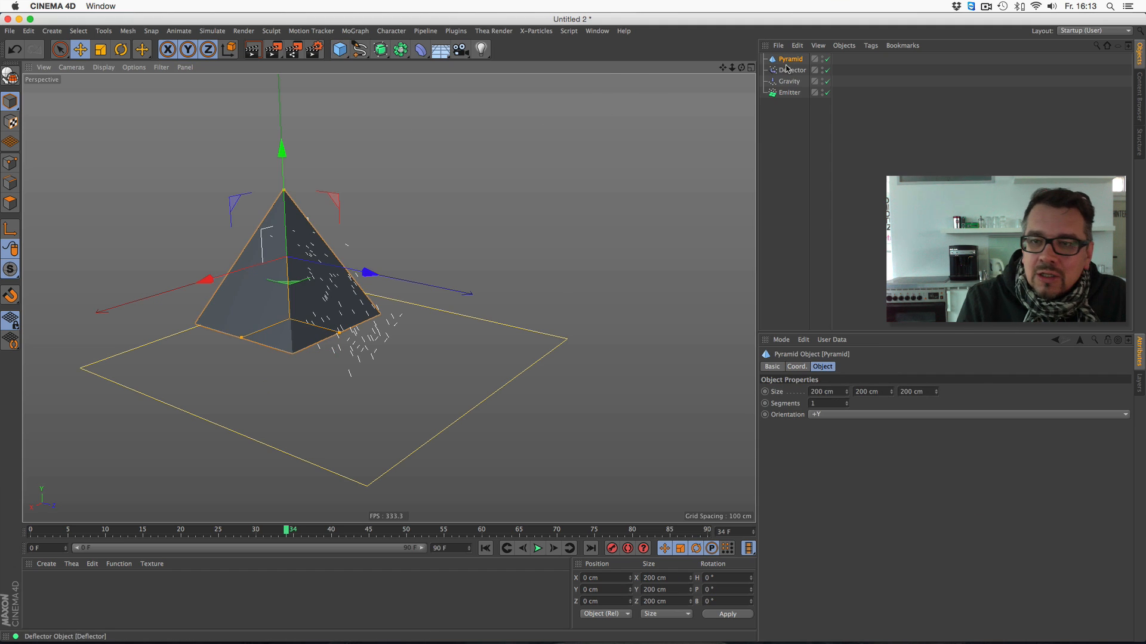
pyautogui.press('t')
pyautogui.moveTo(260, 159); pyautogui.dragTo(170, 165)
# - Make the pyramid a child of the emitter and enable Show Objects for the emitter's particles
pyautogui.moveTo(790, 60); pyautogui.dragTo(792, 95)
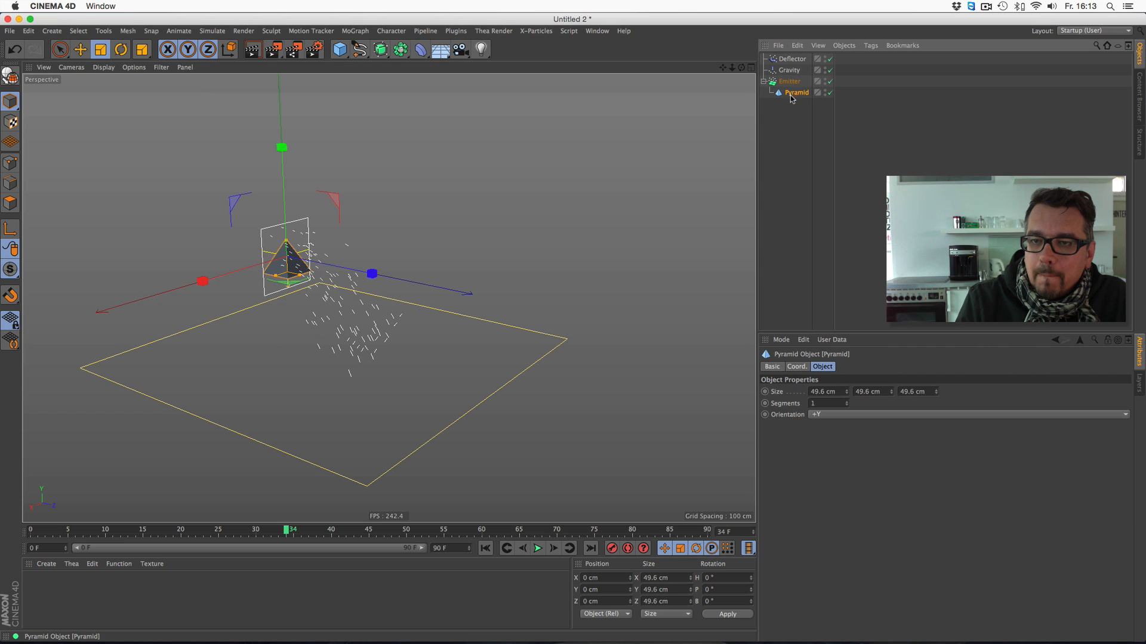
pyautogui.click(788, 81)
pyautogui.click(826, 367)
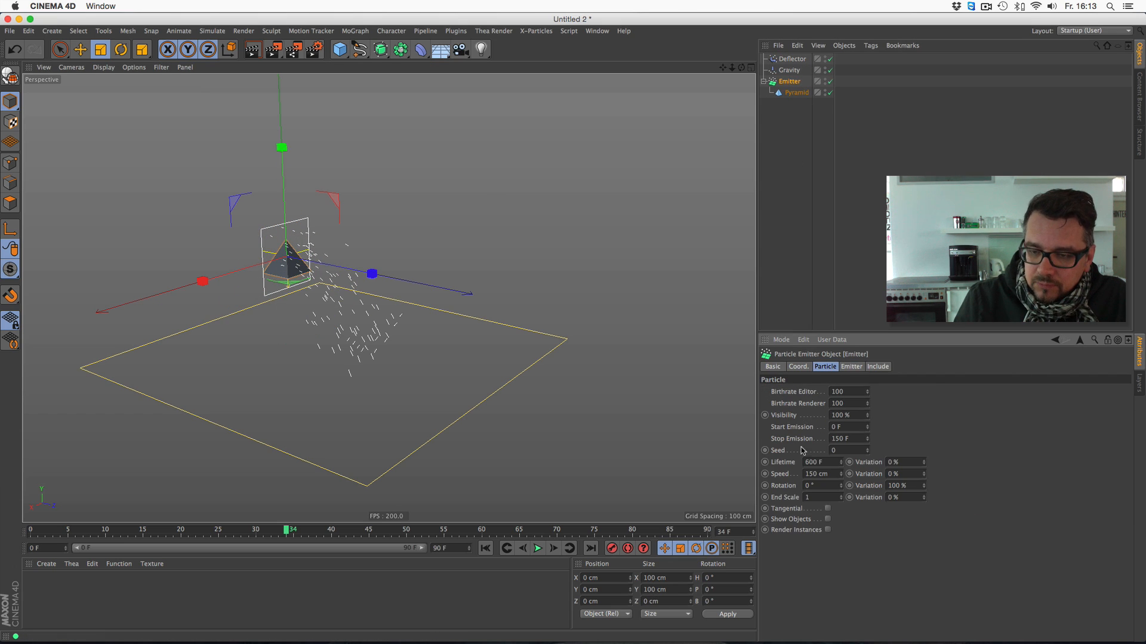
pyautogui.click(828, 520)
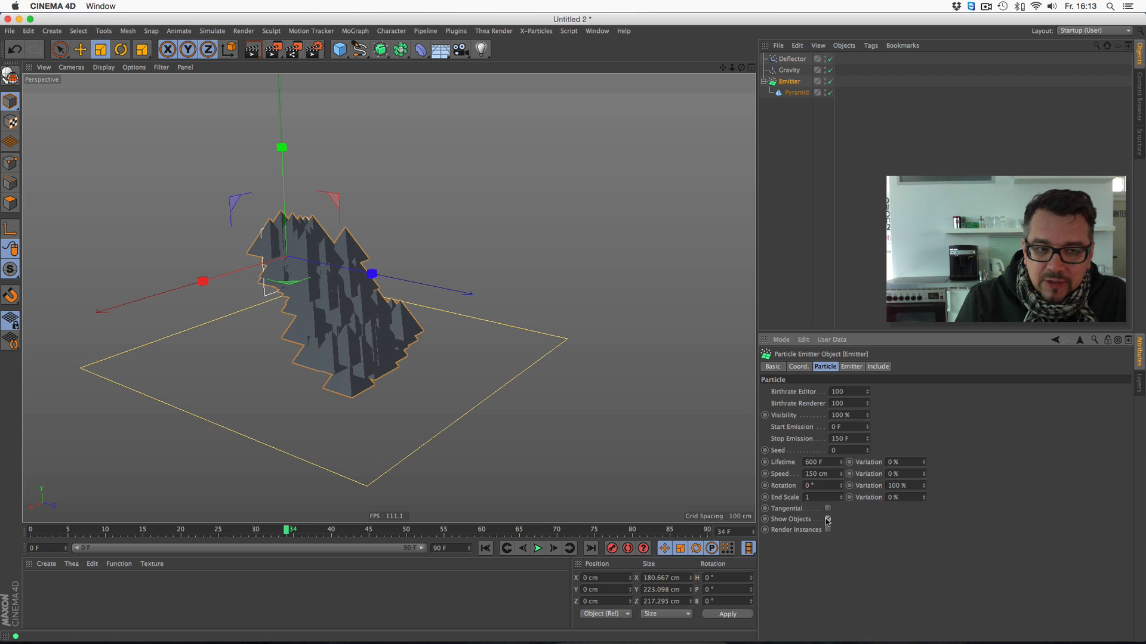
# - Play the simulation from the first frame to examine the emitted pyramids, and stop it around frame 72
pyautogui.click(485, 547)
pyautogui.click(537, 548)
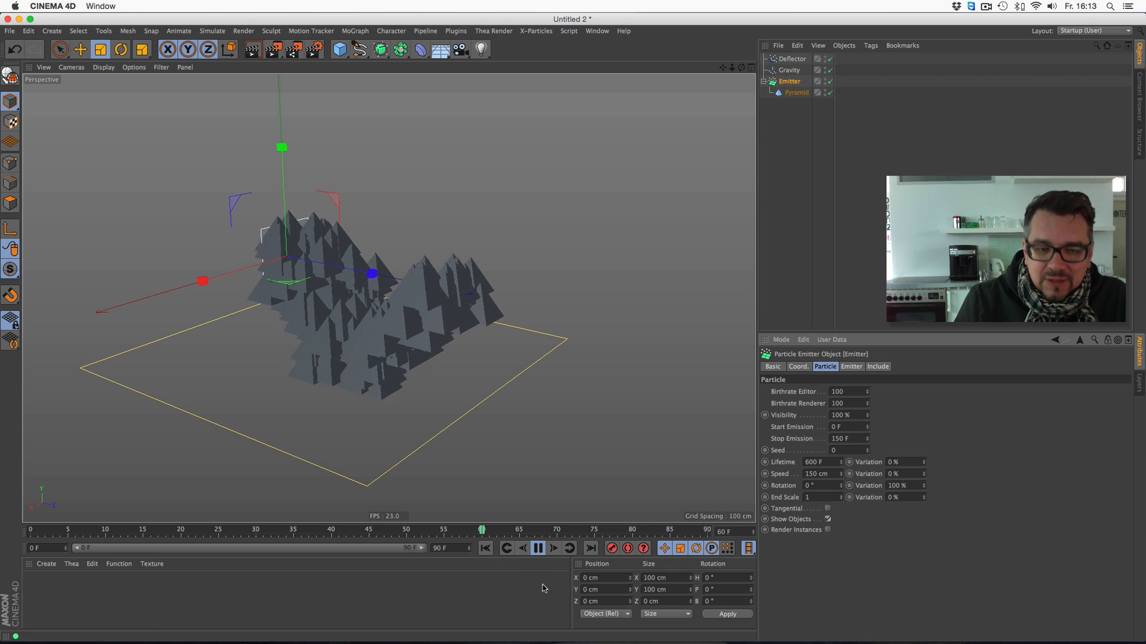
pyautogui.click(538, 548)
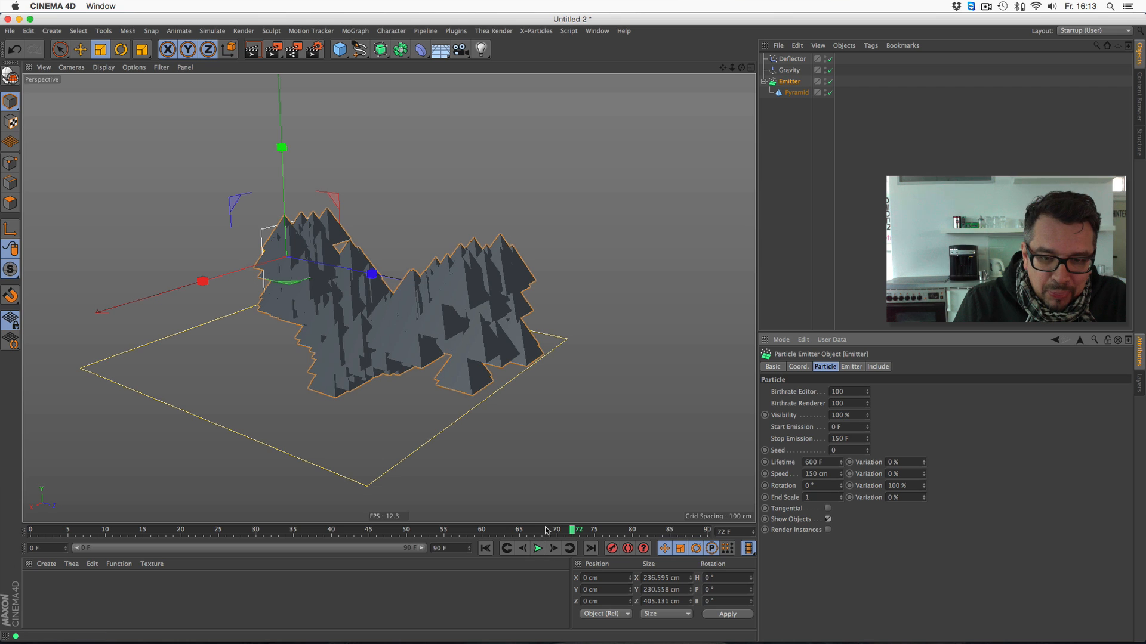
pyautogui.moveTo(545, 523); pyautogui.dragTo(546, 497)
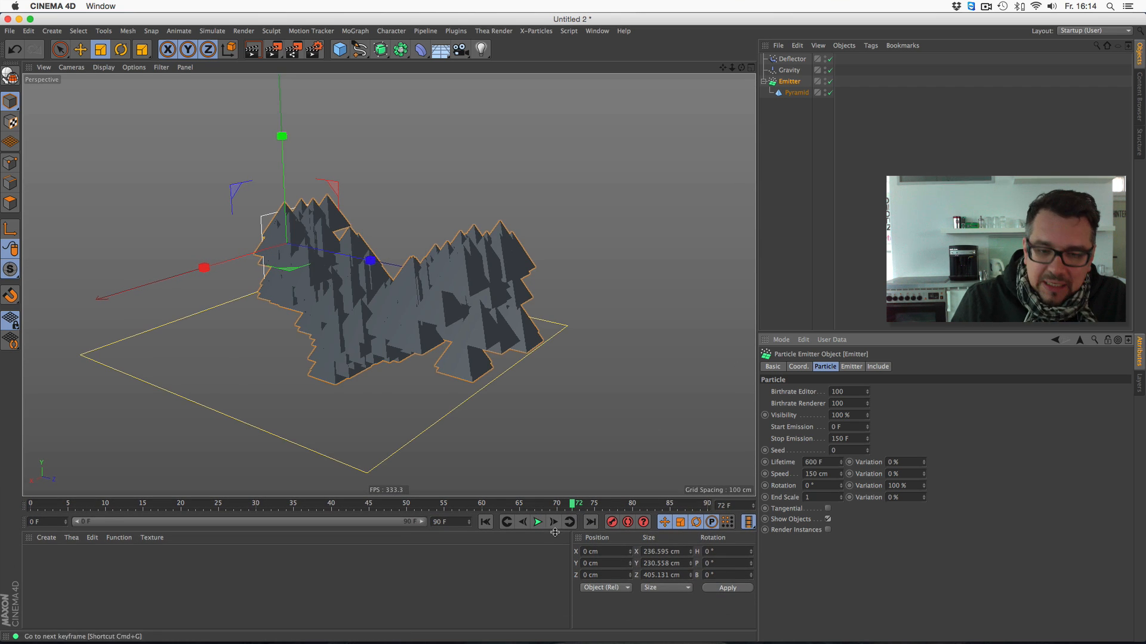
# - Enable Tangential on the emitter and replay the simulation from the start, stopping around frame 35
pyautogui.click(827, 509)
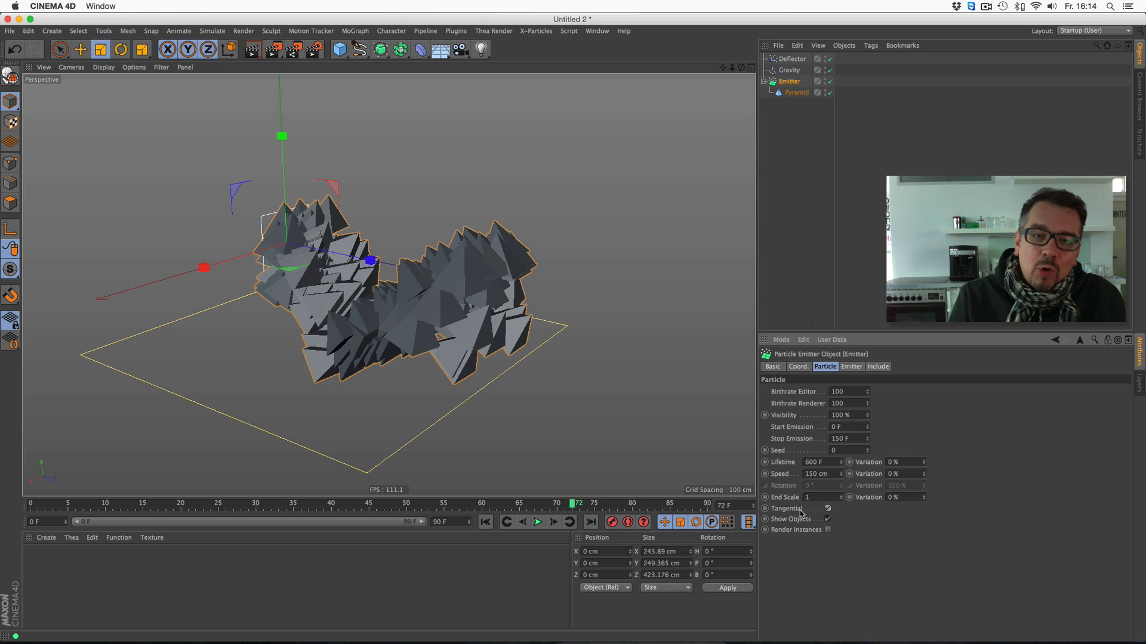
pyautogui.click(485, 522)
pyautogui.click(537, 522)
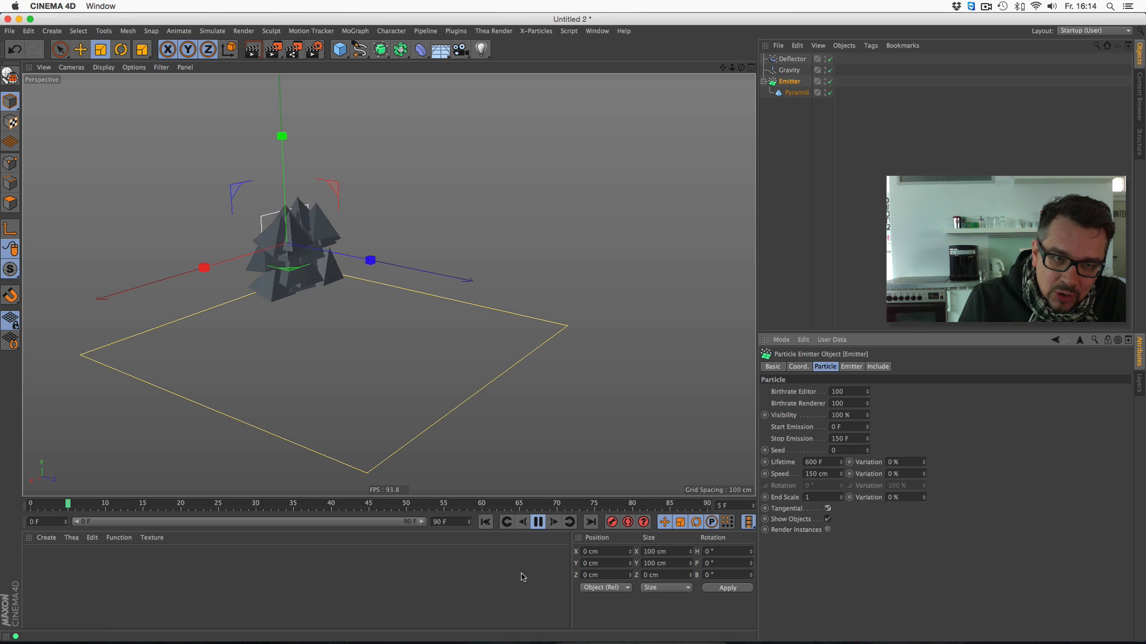
pyautogui.click(537, 523)
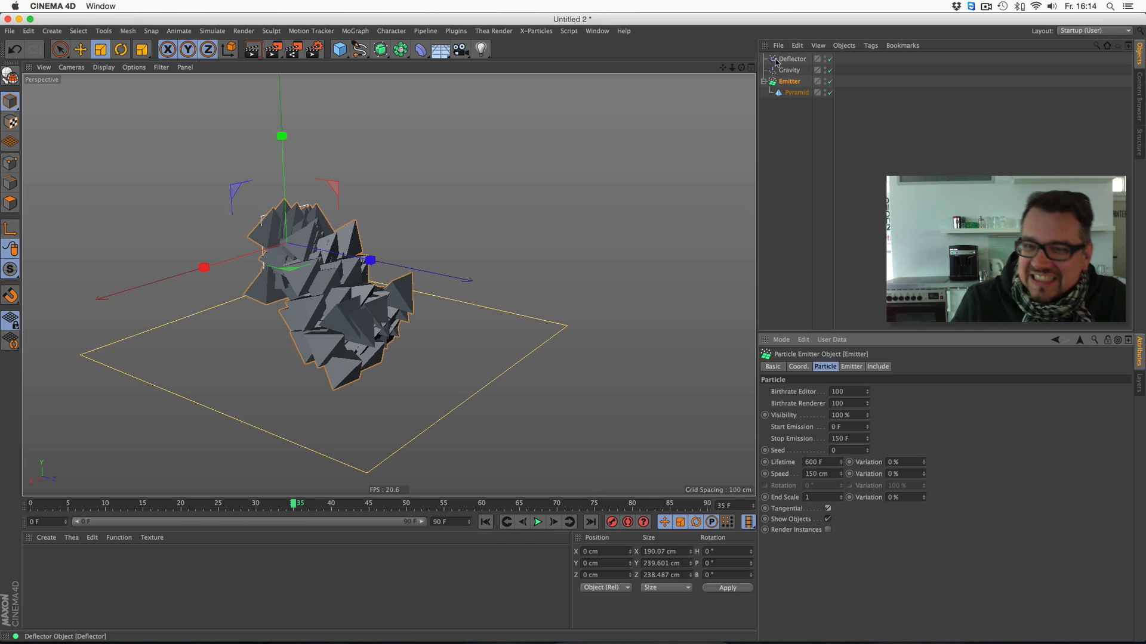
# - Scale the emitted pyramid down to about 23 cm on each side
pyautogui.click(794, 94)
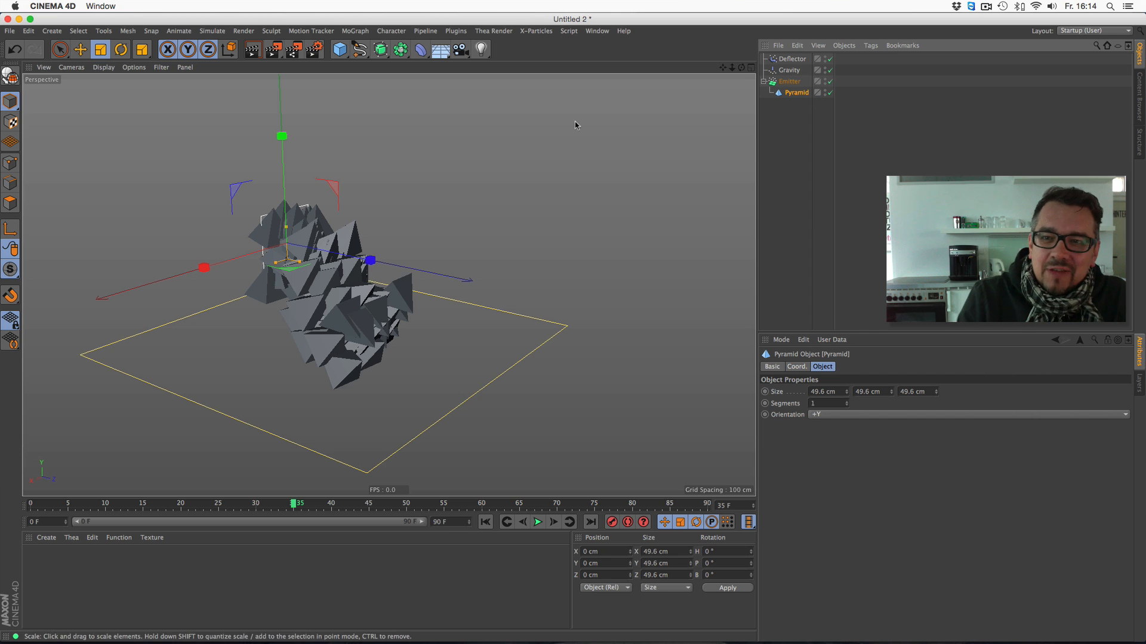
pyautogui.click(95, 52)
pyautogui.moveTo(504, 154); pyautogui.dragTo(391, 186)
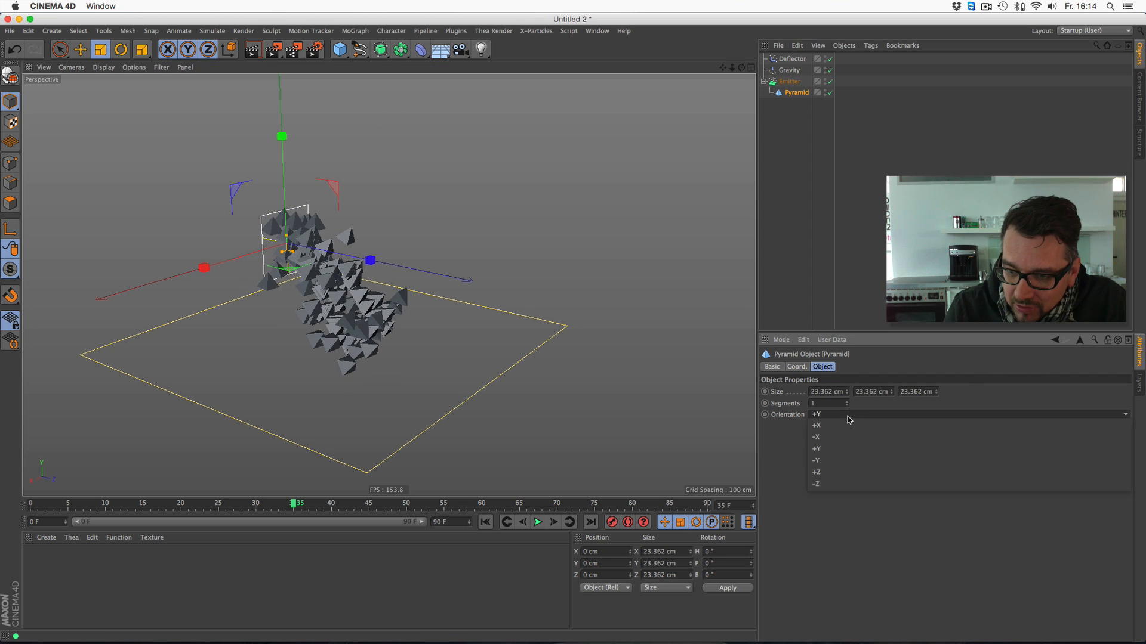
# - Set the pyramid's orientation to +Z and replay the simulation from the start, stopping around frame 44
pyautogui.click(836, 476)
pyautogui.click(486, 522)
pyautogui.click(537, 522)
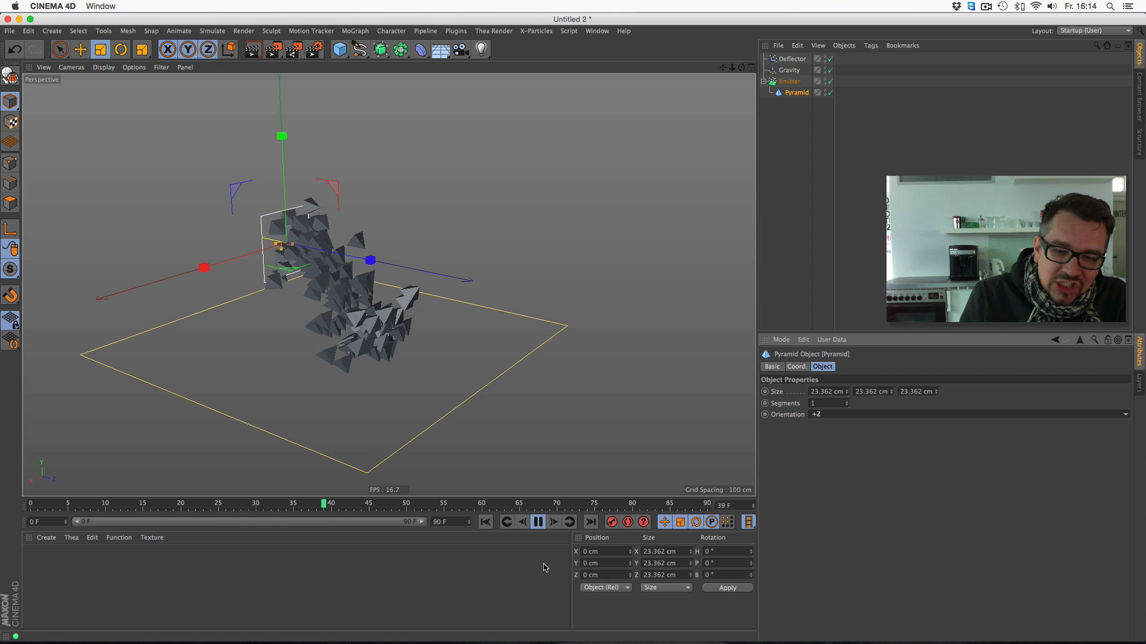
pyautogui.click(538, 522)
# - Add a Disc as the floor at about Y -150 cm, beneath the deflector, and enlarge it to about 1047 cm across
pyautogui.moveTo(339, 50); pyautogui.dragTo(382, 88)
pyautogui.press('e')
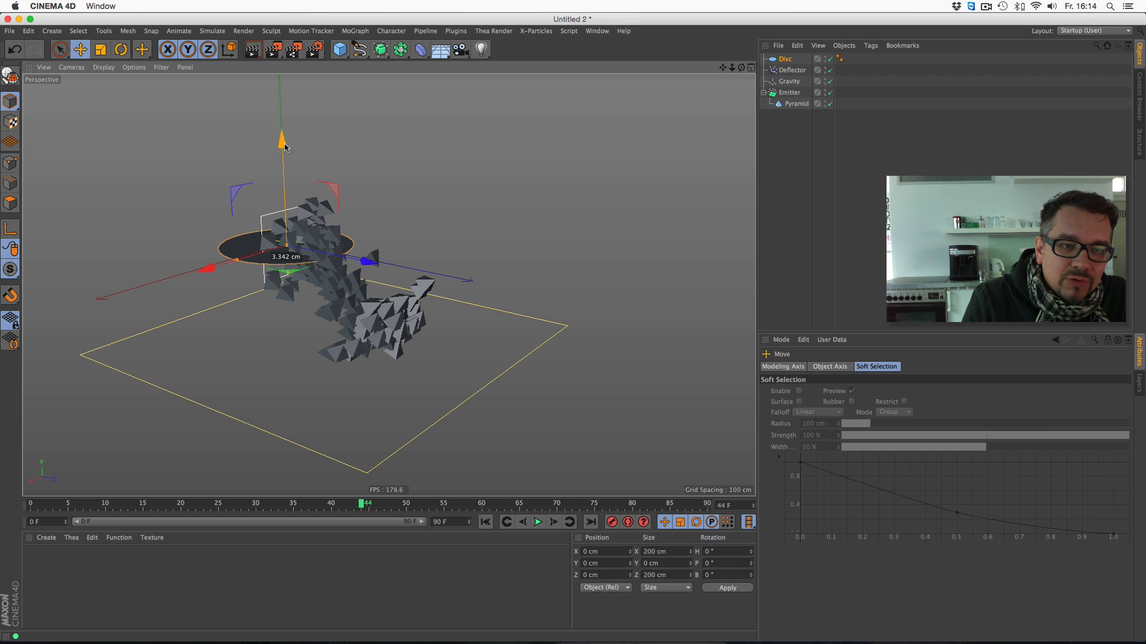
pyautogui.moveTo(278, 146); pyautogui.dragTo(271, 238)
pyautogui.moveTo(244, 357); pyautogui.dragTo(8, 596)
pyautogui.moveTo(722, 68); pyautogui.dragTo(727, 107)
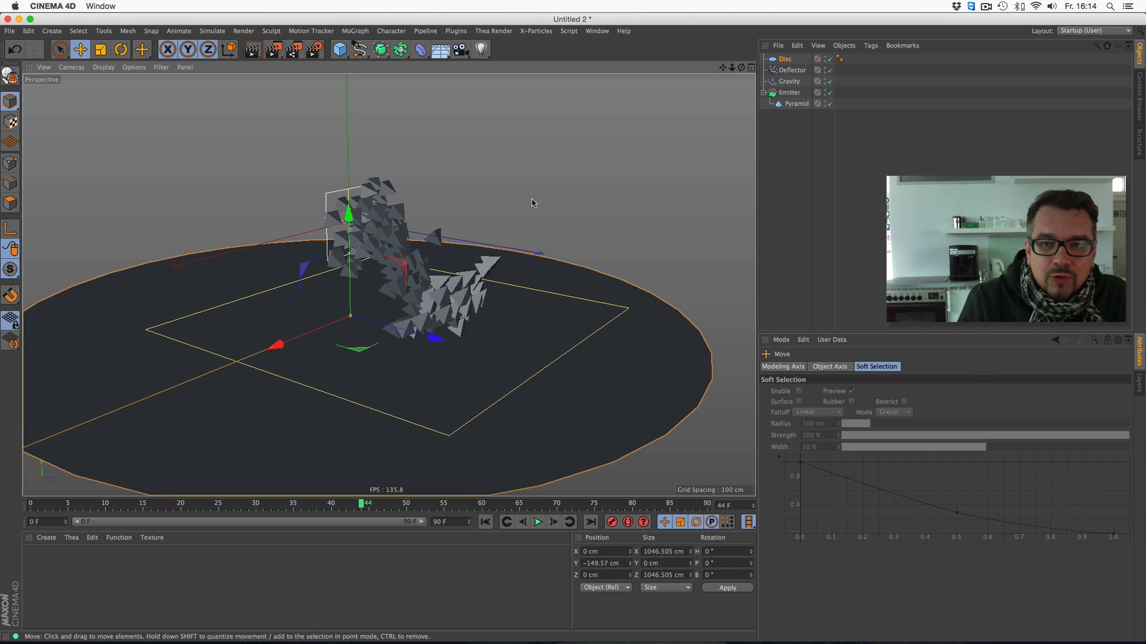
# - Add an Arnold Sky from C4DtoA and set its background type to physical_sky
pyautogui.click(460, 31)
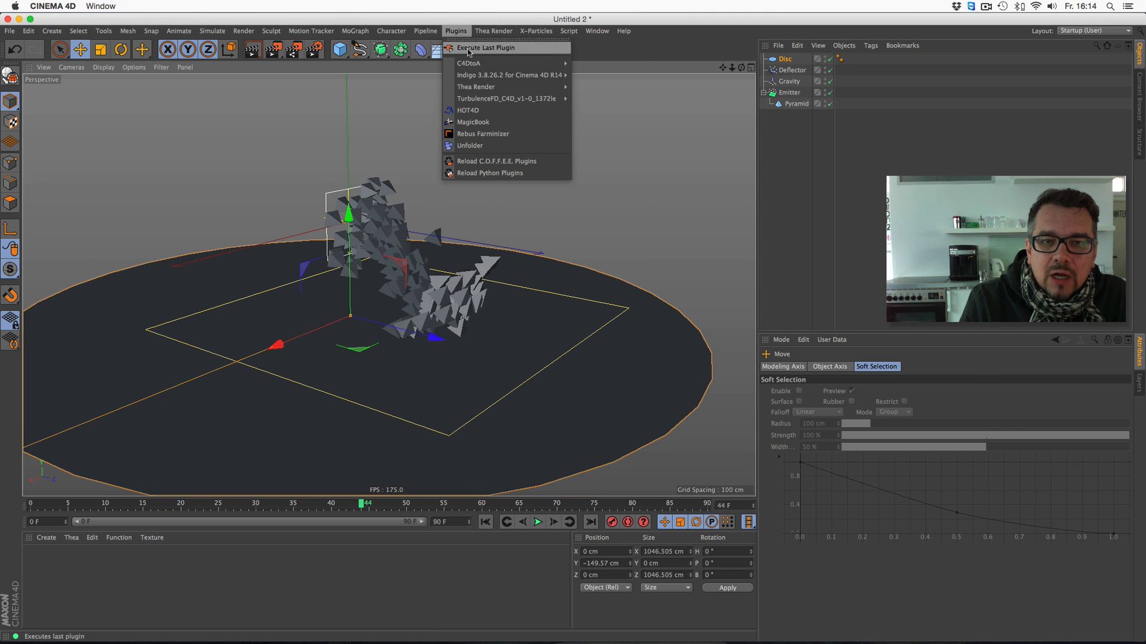
pyautogui.moveTo(469, 63)
pyautogui.click(597, 78)
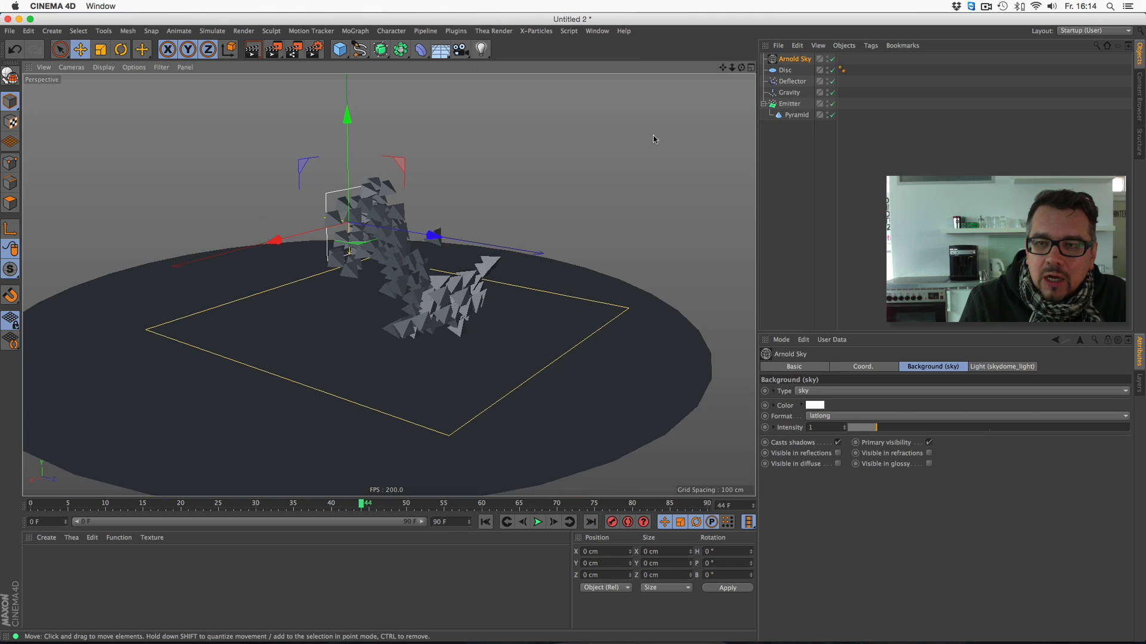
pyautogui.click(845, 391)
pyautogui.click(841, 413)
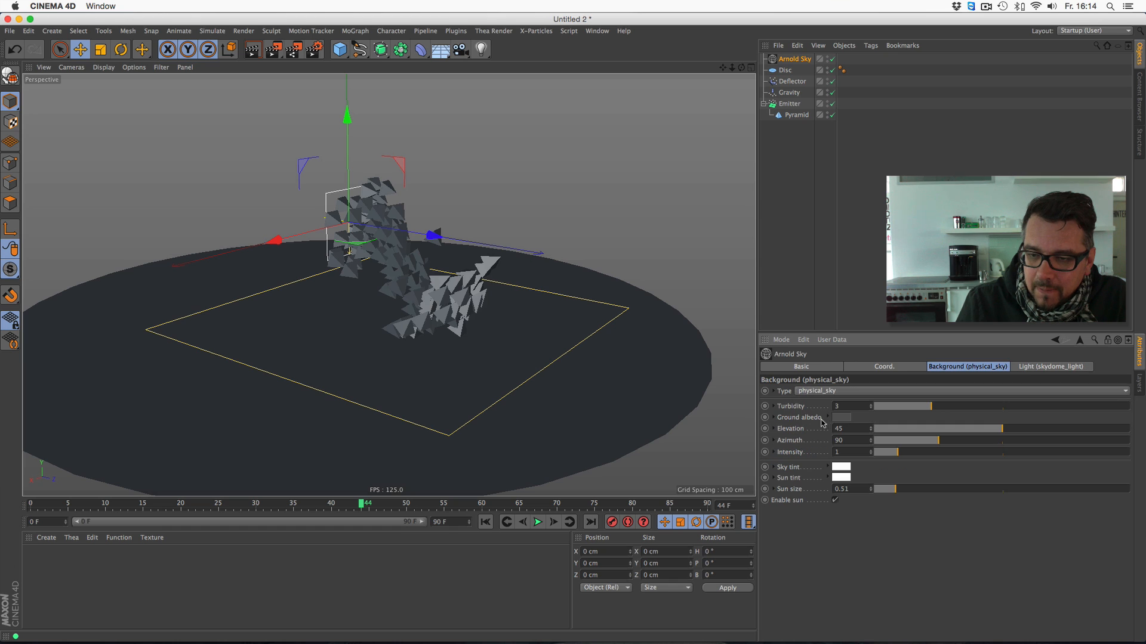
# - Set the project's renderer to Arnold Renderer in the render settings
pyautogui.click(315, 52)
pyautogui.click(155, 43)
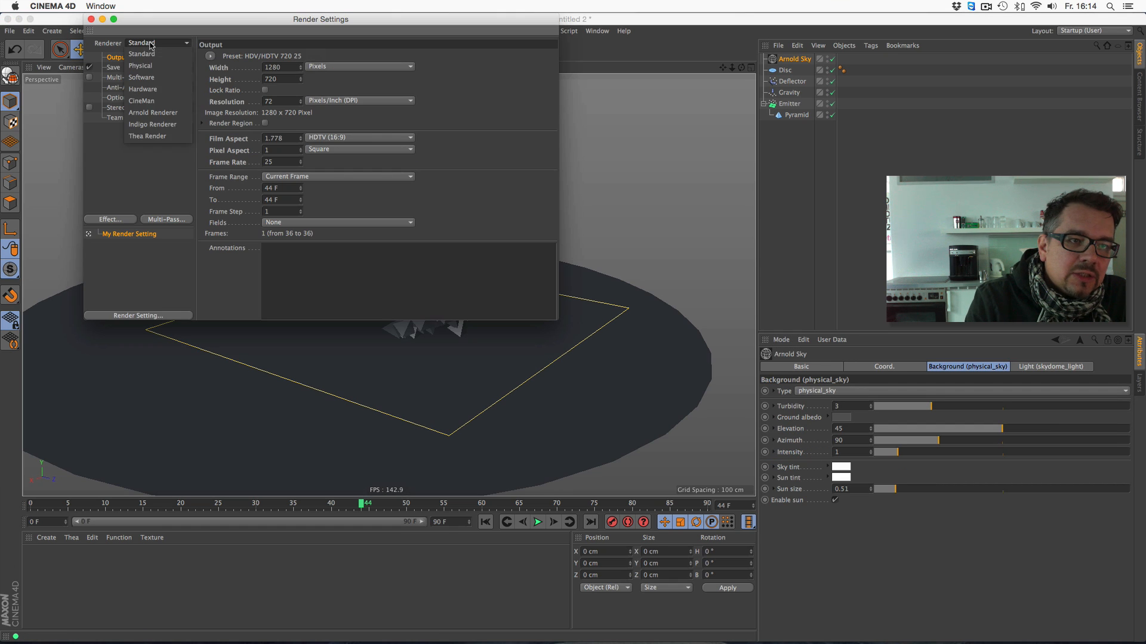
pyautogui.click(160, 113)
pyautogui.click(91, 20)
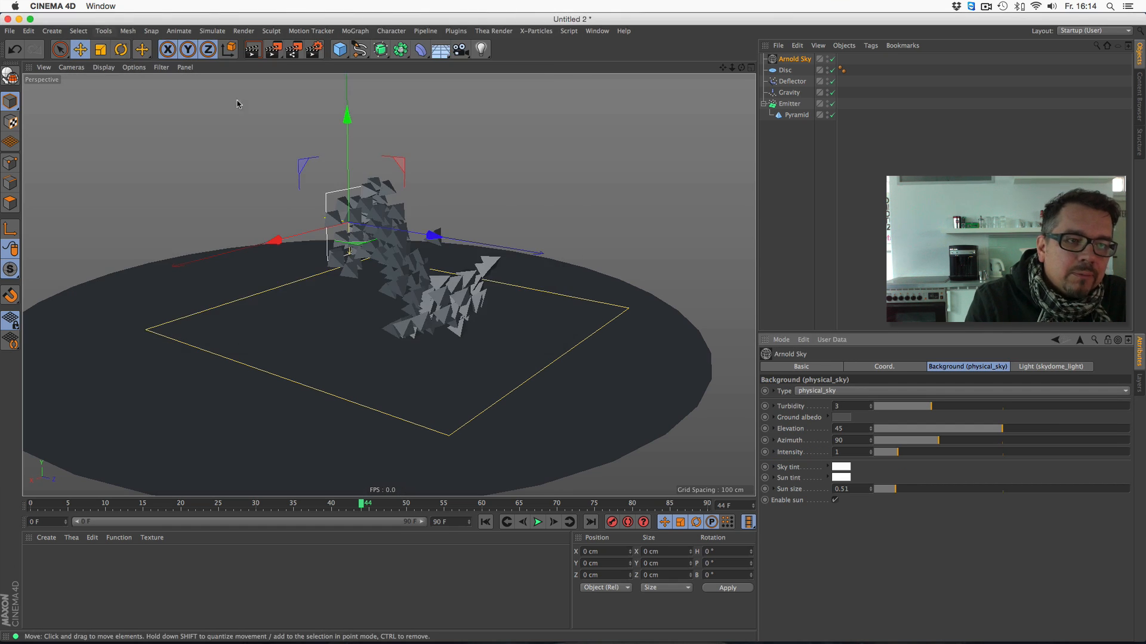
# - Open the Arnold IPR window and enlarge it to preview the pyramids above the disc floor
pyautogui.moveTo(732, 67); pyautogui.dragTo(734, 101)
pyautogui.click(393, 31)
pyautogui.moveTo(362, 32)
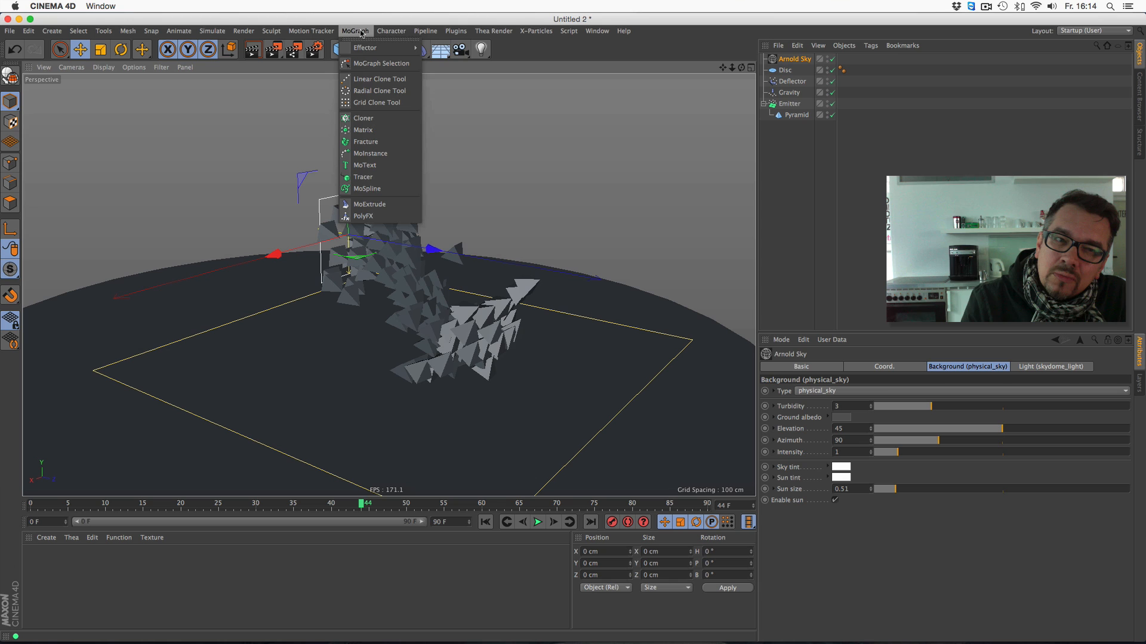
pyautogui.moveTo(465, 33)
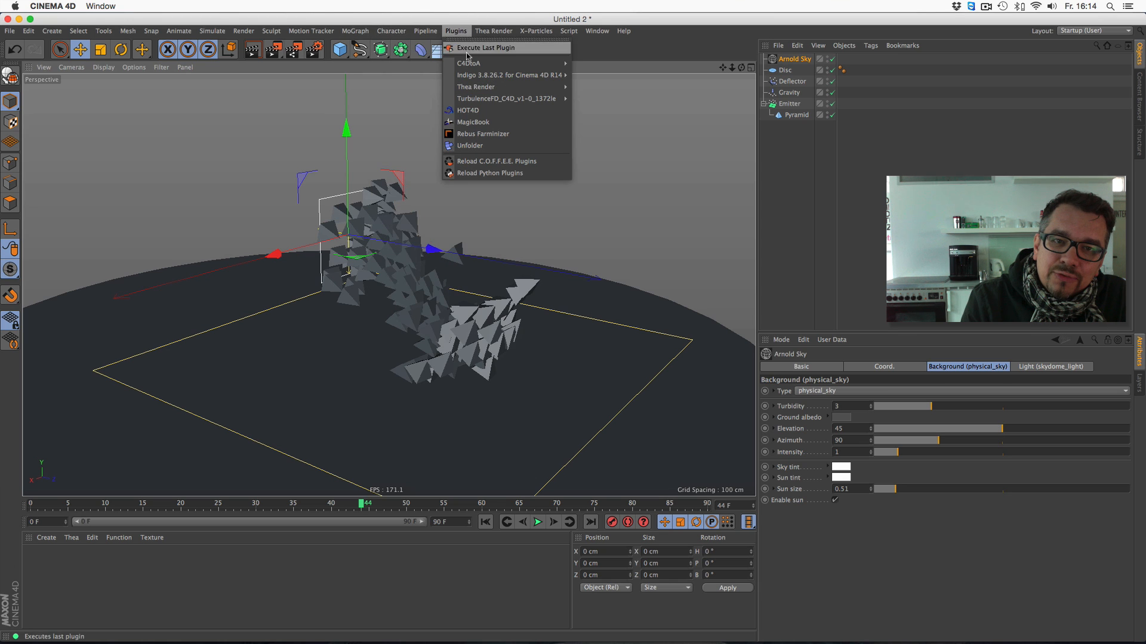
pyautogui.moveTo(467, 63)
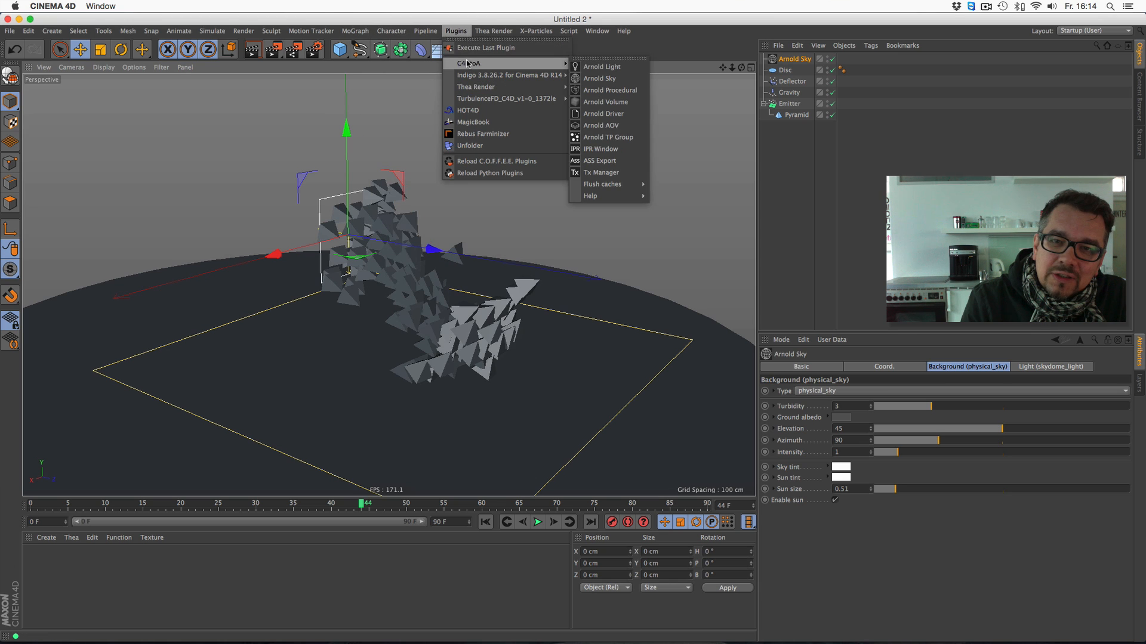
pyautogui.click(621, 155)
pyautogui.moveTo(541, 22); pyautogui.dragTo(171, 91)
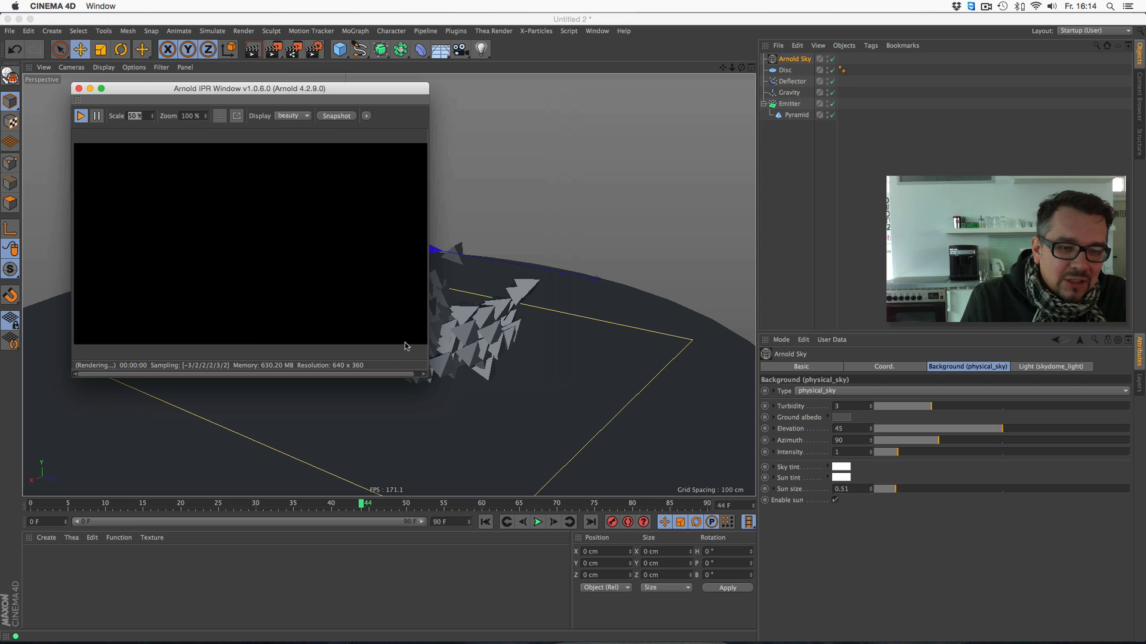
pyautogui.moveTo(428, 377); pyautogui.dragTo(601, 489)
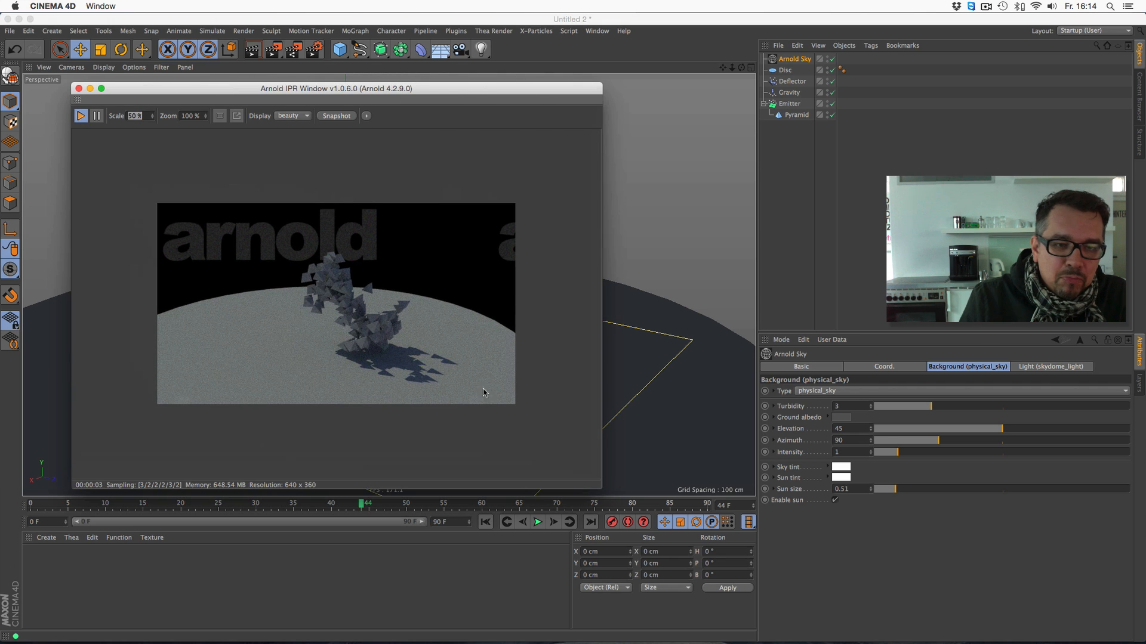
# - Set the IPR preview scale to 100 %, enlarge the window to inspect the full-size render, and close it
pyautogui.click(148, 116)
pyautogui.write('100')
pyautogui.press('Return')
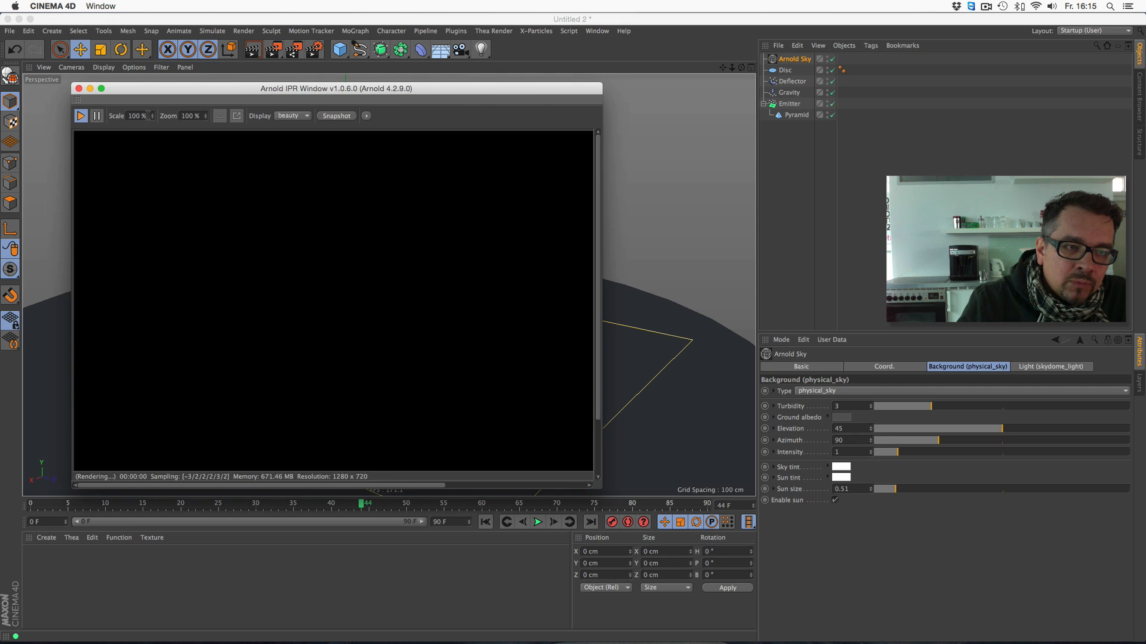
pyautogui.moveTo(159, 91); pyautogui.dragTo(115, 42)
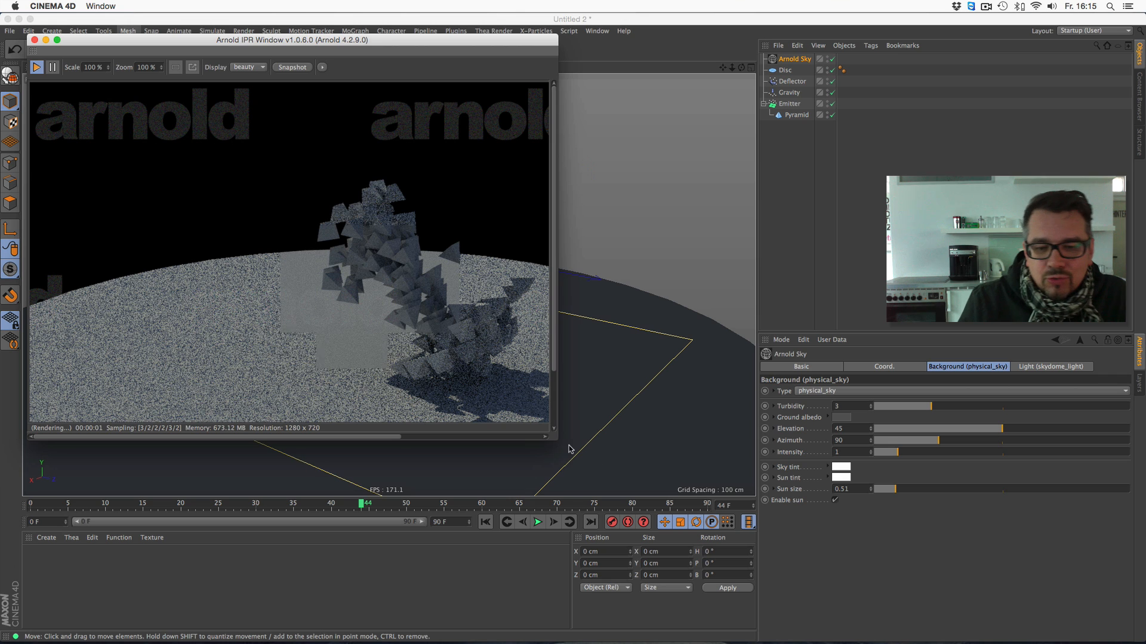
pyautogui.moveTo(556, 439); pyautogui.dragTo(748, 530)
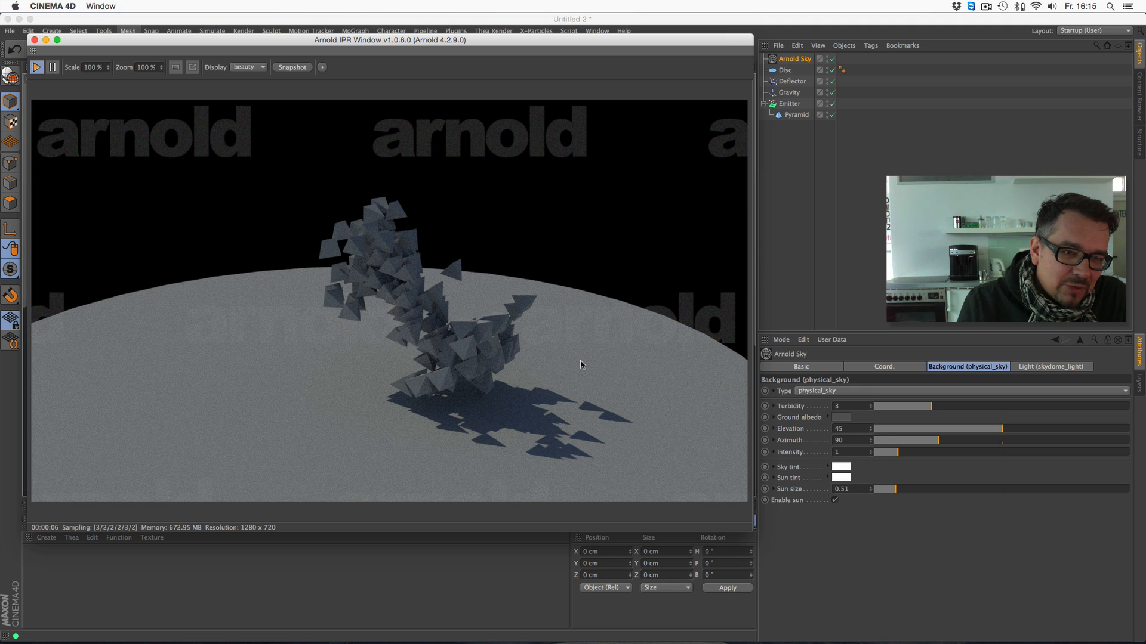
pyautogui.click(34, 40)
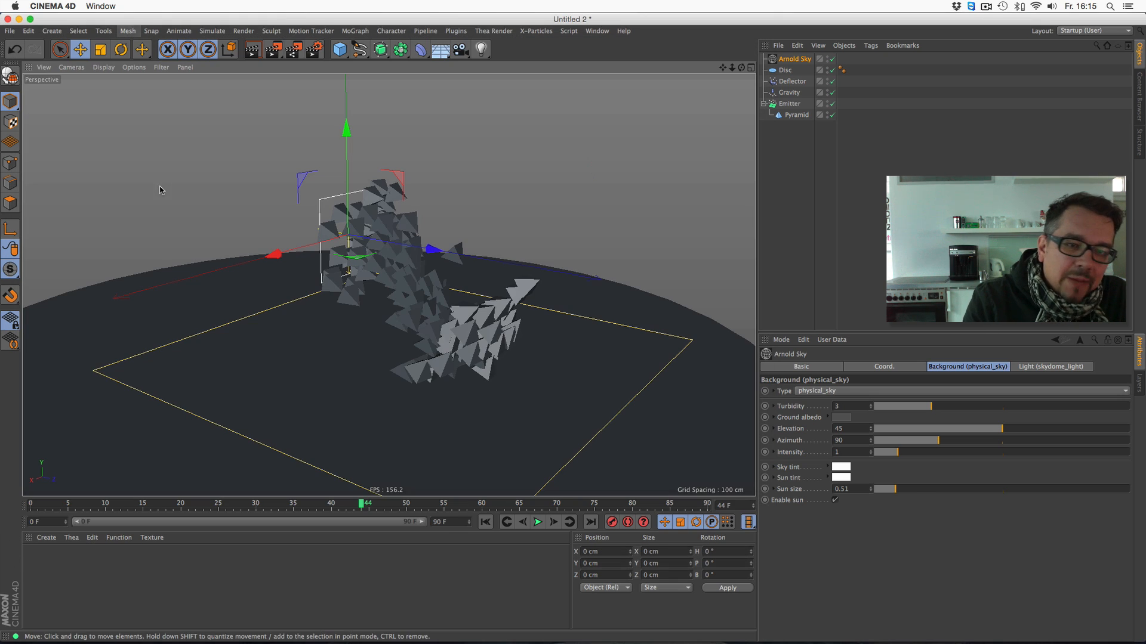
# - Delete the Pyramid from the Emitter and add an Arnold Parameters tag to the Emitter
pyautogui.click(796, 116)
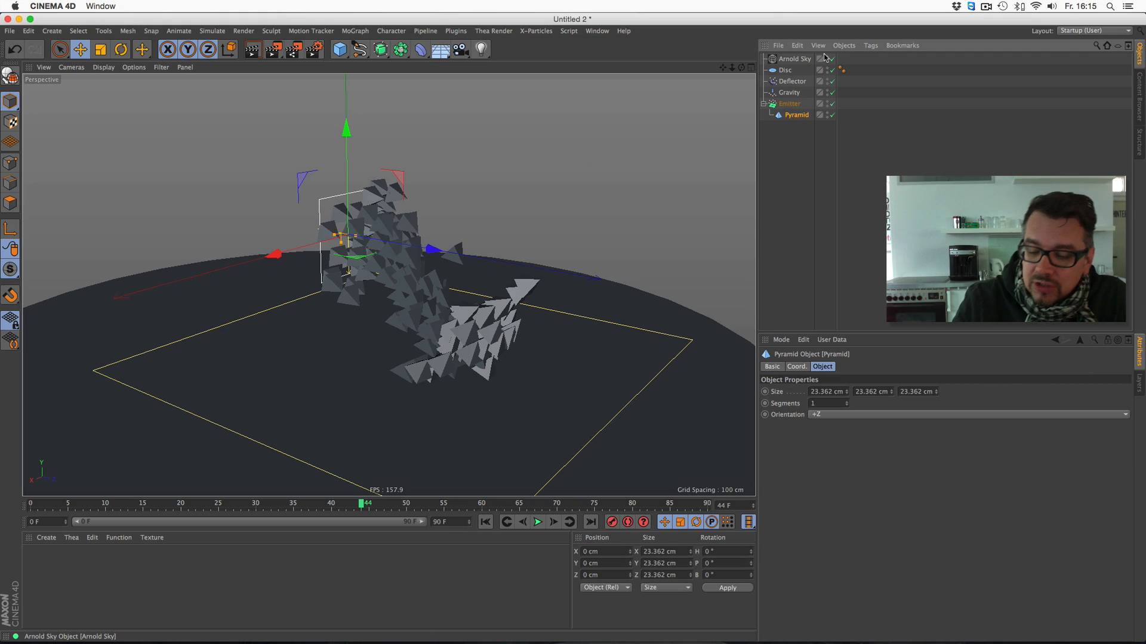
pyautogui.press('Delete')
pyautogui.rightClick(794, 105)
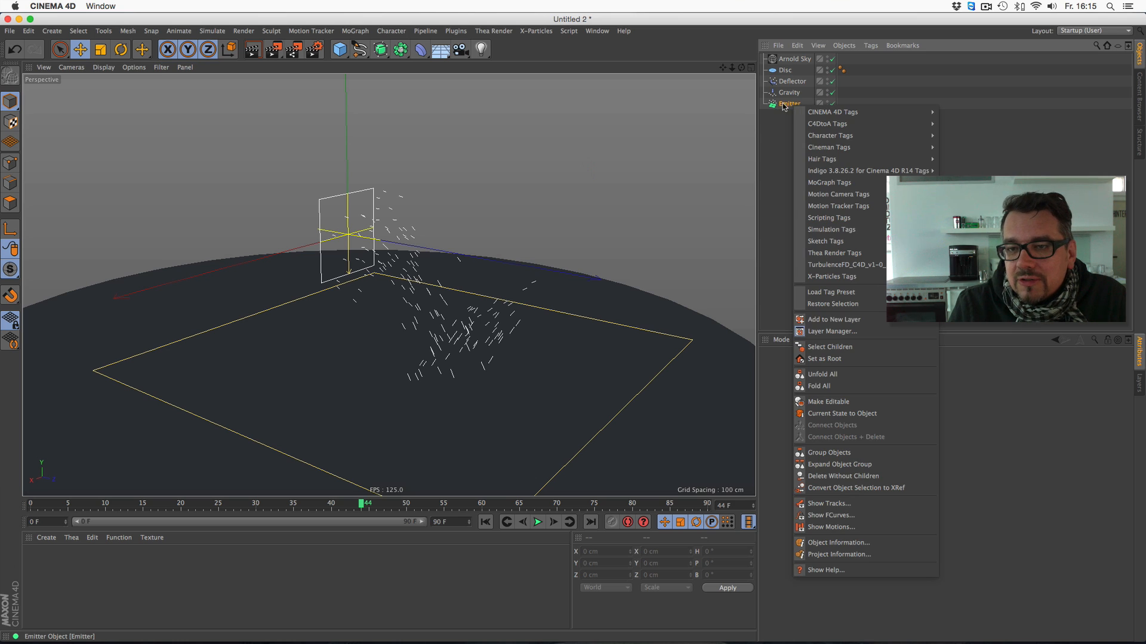
pyautogui.moveTo(803, 123)
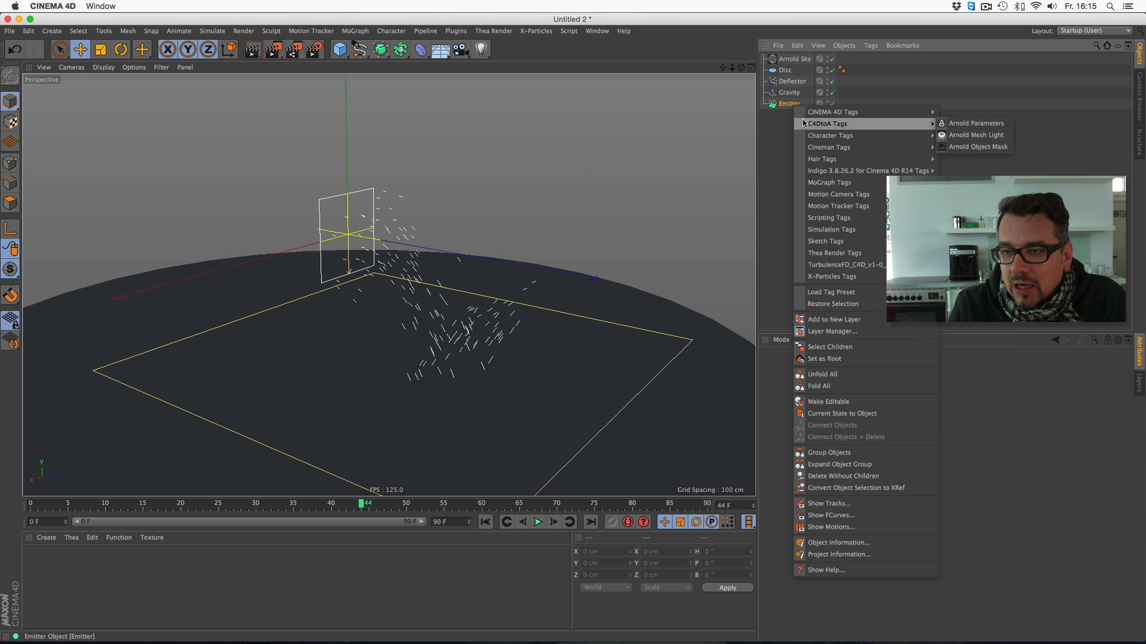
pyautogui.click(950, 124)
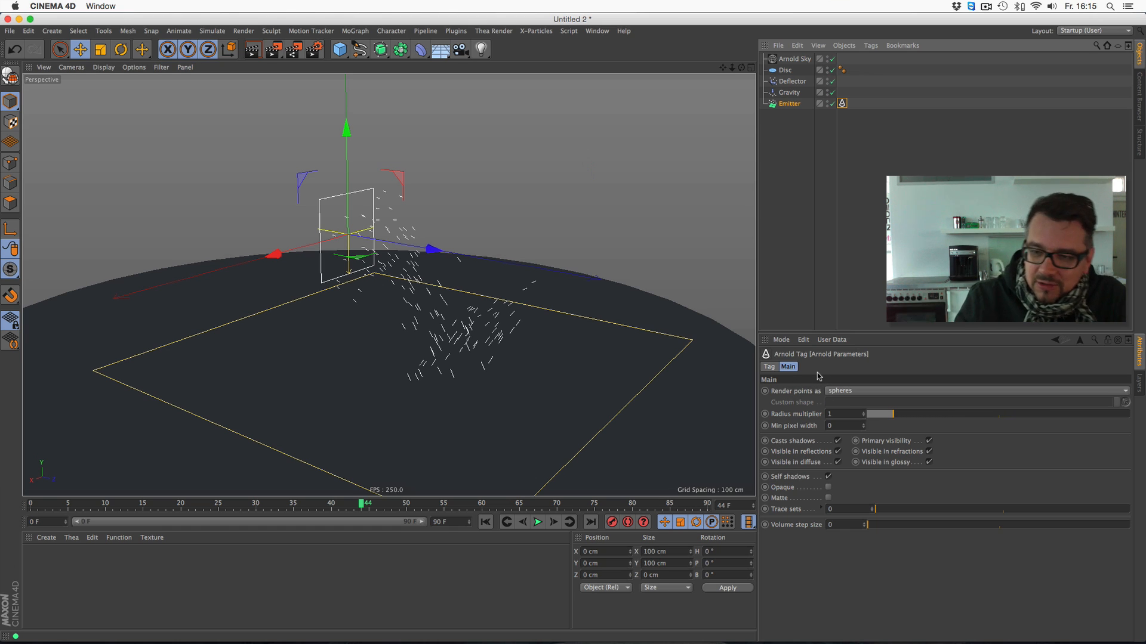
# - Render the view to check the particles as spheres, and replay the simulation, stopping at frame 48
pyautogui.click(252, 49)
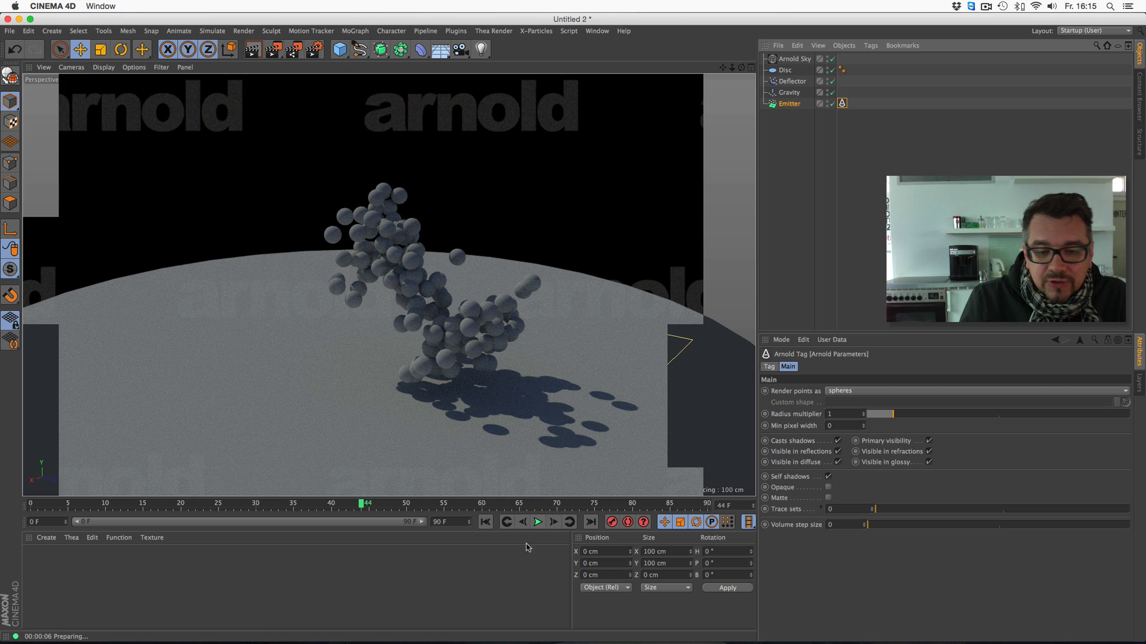
pyautogui.click(537, 523)
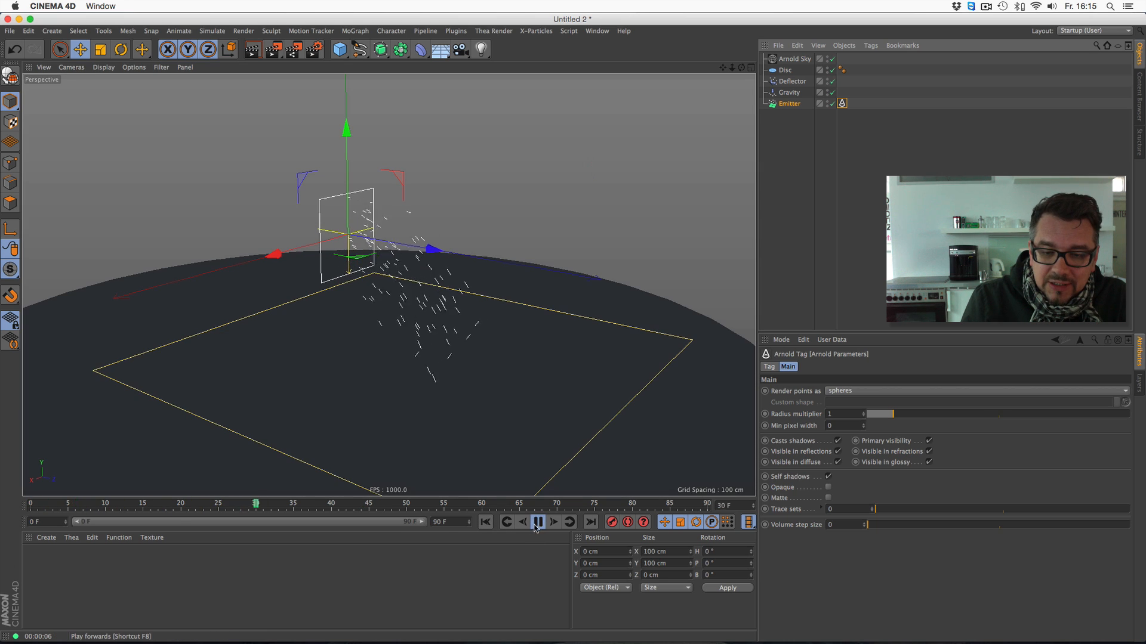
pyautogui.click(537, 524)
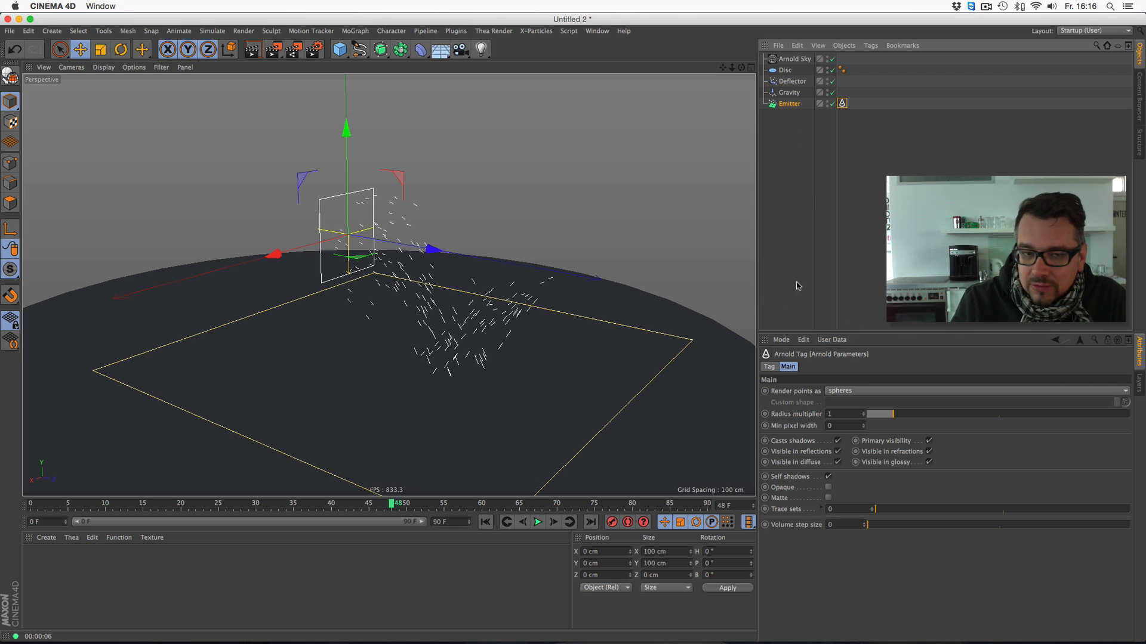
# - Set the Emitter's Arnold tag to render points as quads, replay the simulation and render the view around frame 36
pyautogui.click(842, 392)
pyautogui.click(837, 425)
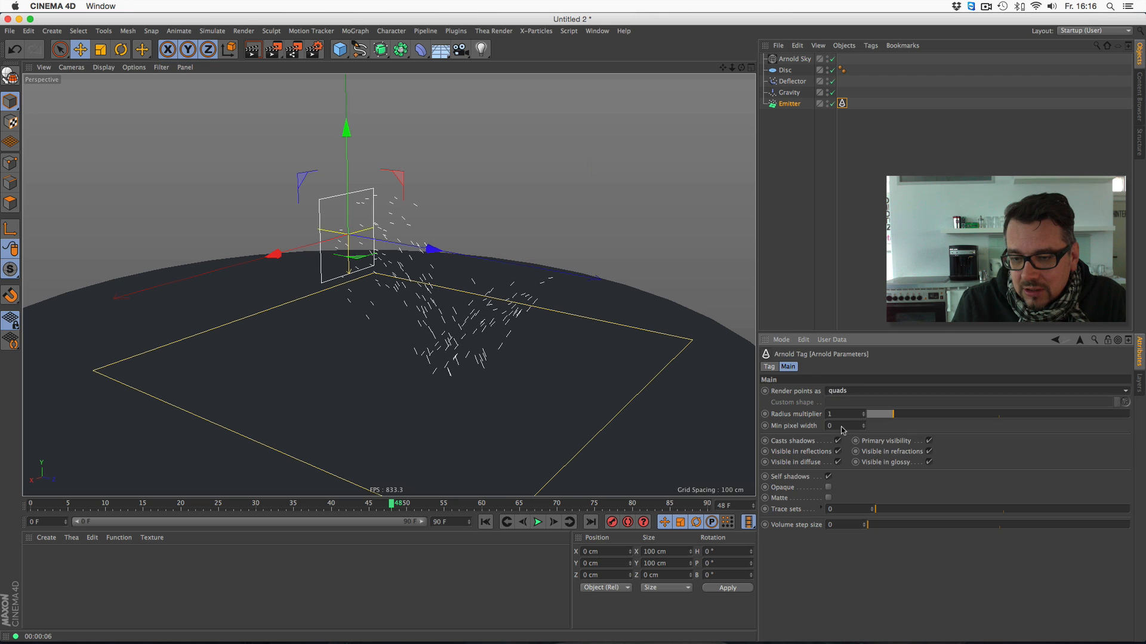
pyautogui.click(537, 522)
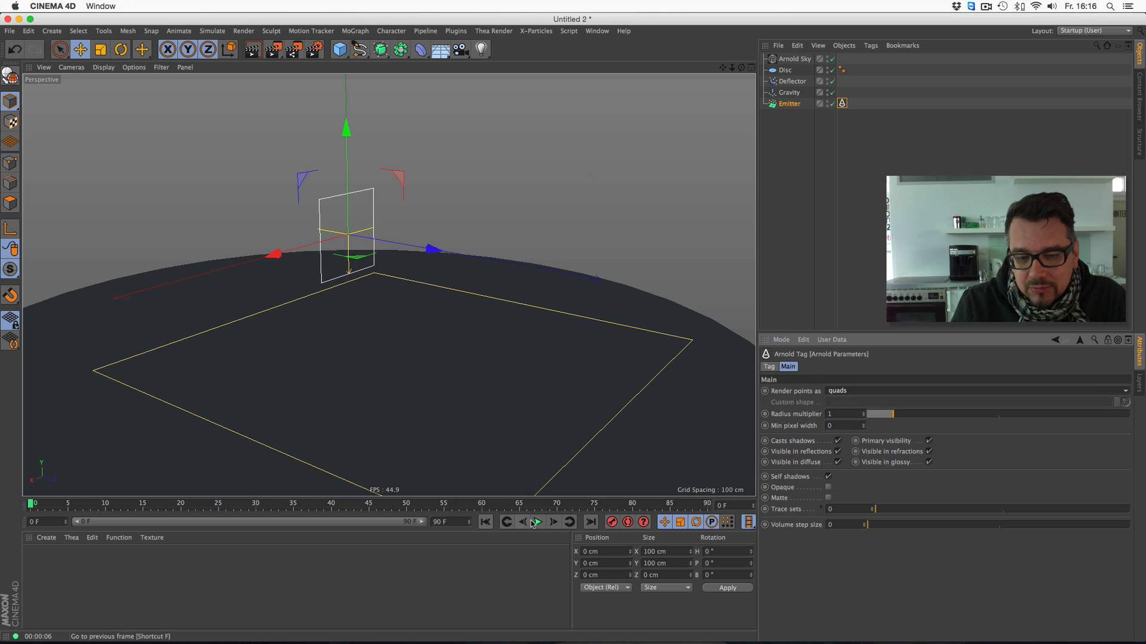
pyautogui.click(253, 51)
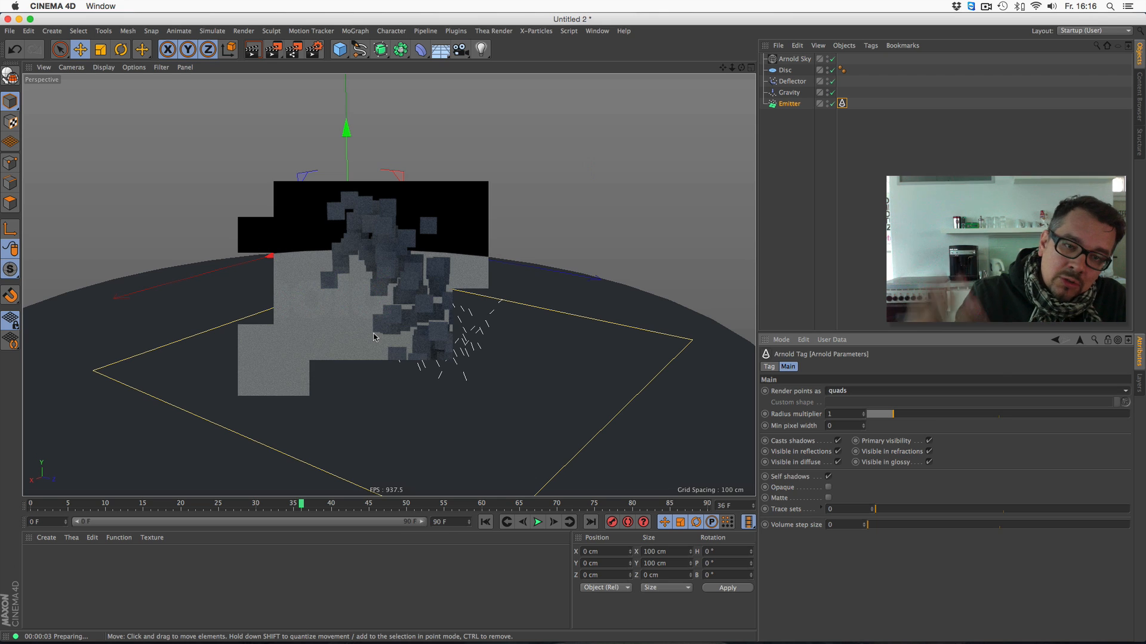
# - Set the Emitter's Arnold tag to render points as points, replay to frame 61 and render the view
pyautogui.click(854, 391)
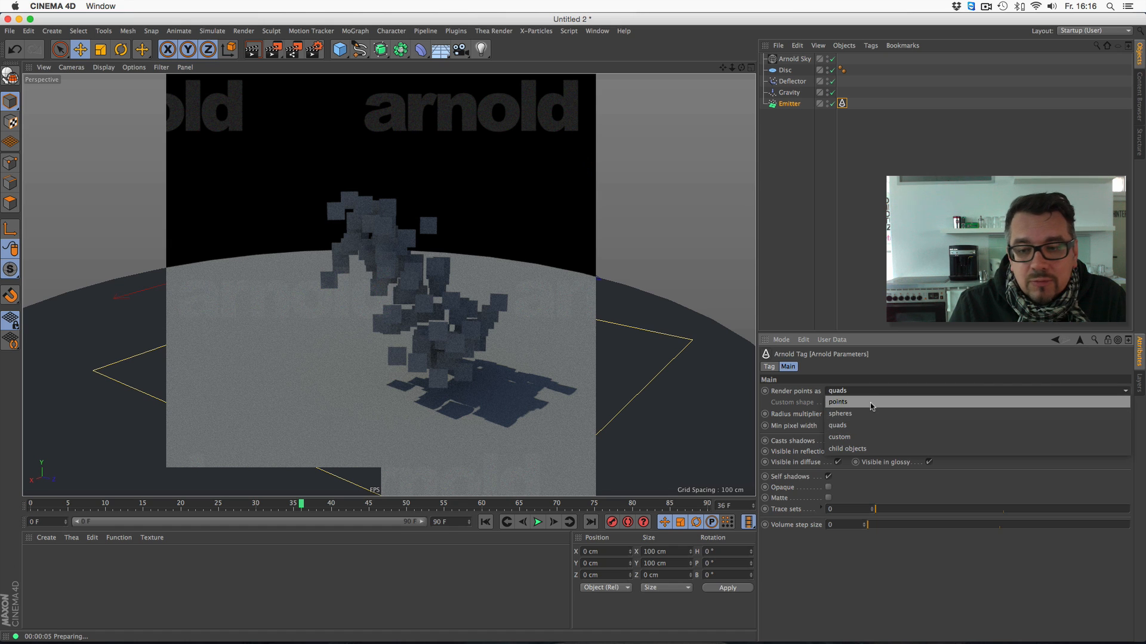
pyautogui.click(871, 402)
pyautogui.click(538, 523)
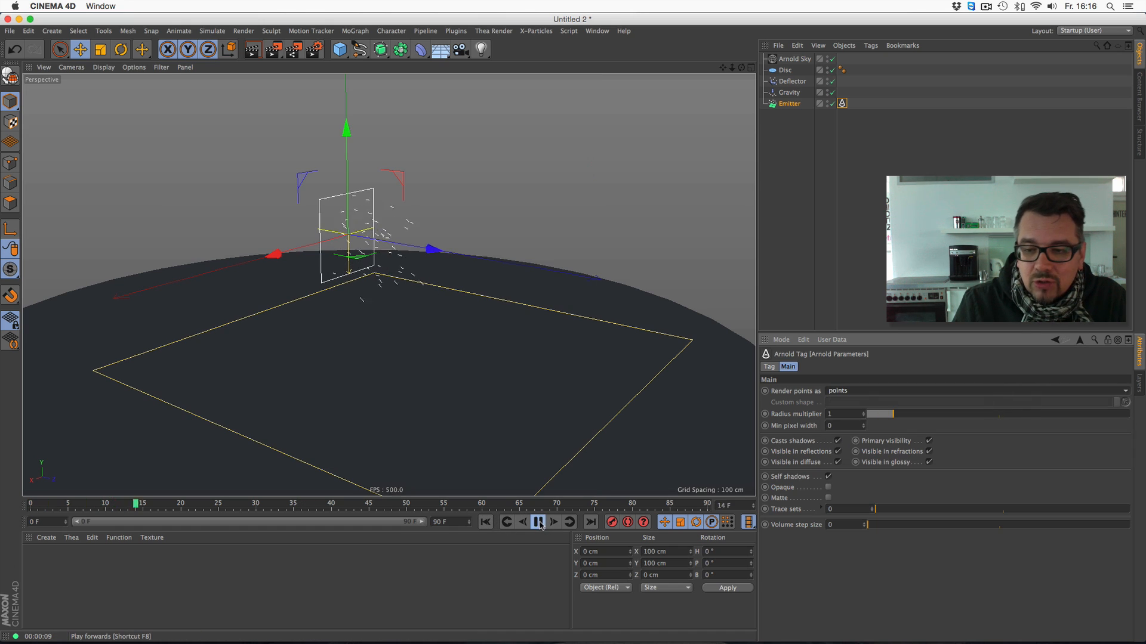
pyautogui.click(540, 525)
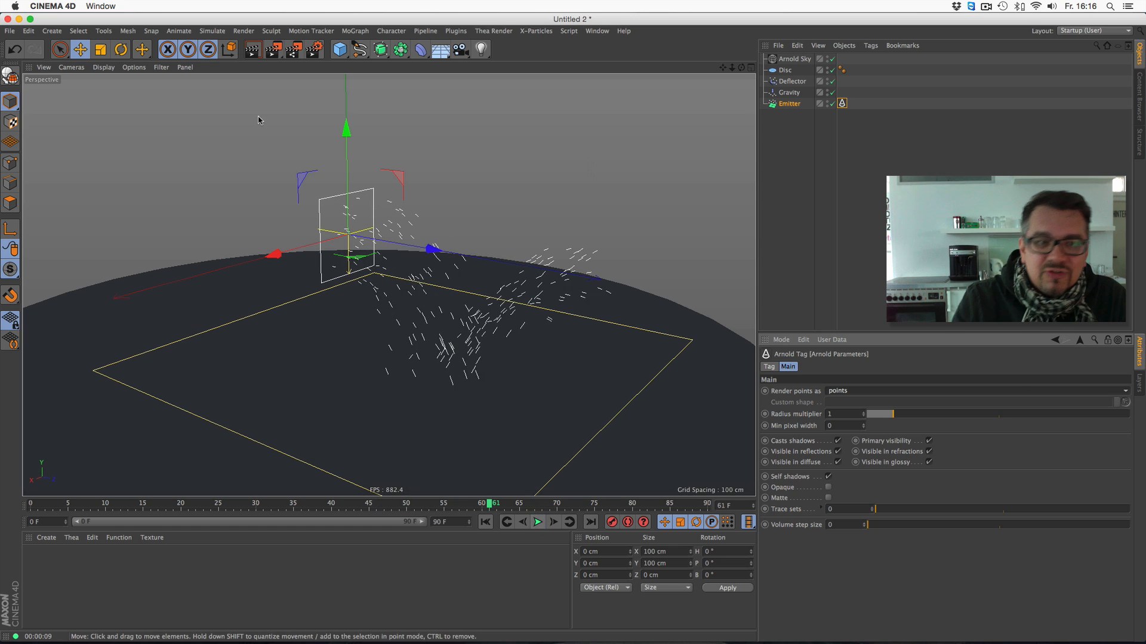
pyautogui.click(252, 49)
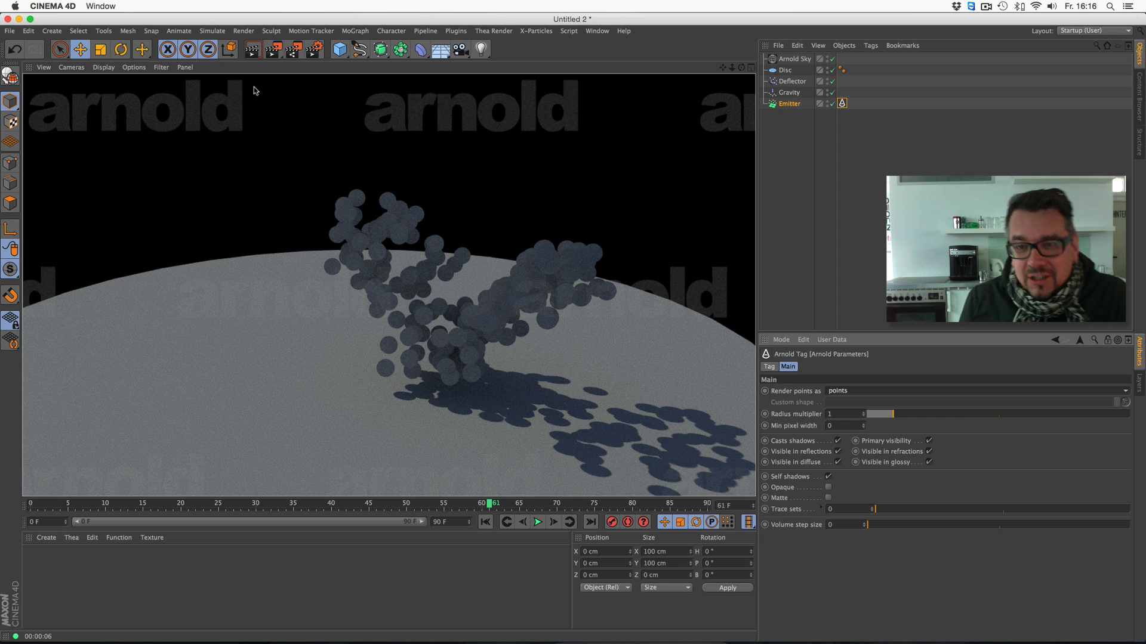
# - Set the Emitter's Arnold tag to render points as custom and add a parametric Platonic object
pyautogui.click(856, 392)
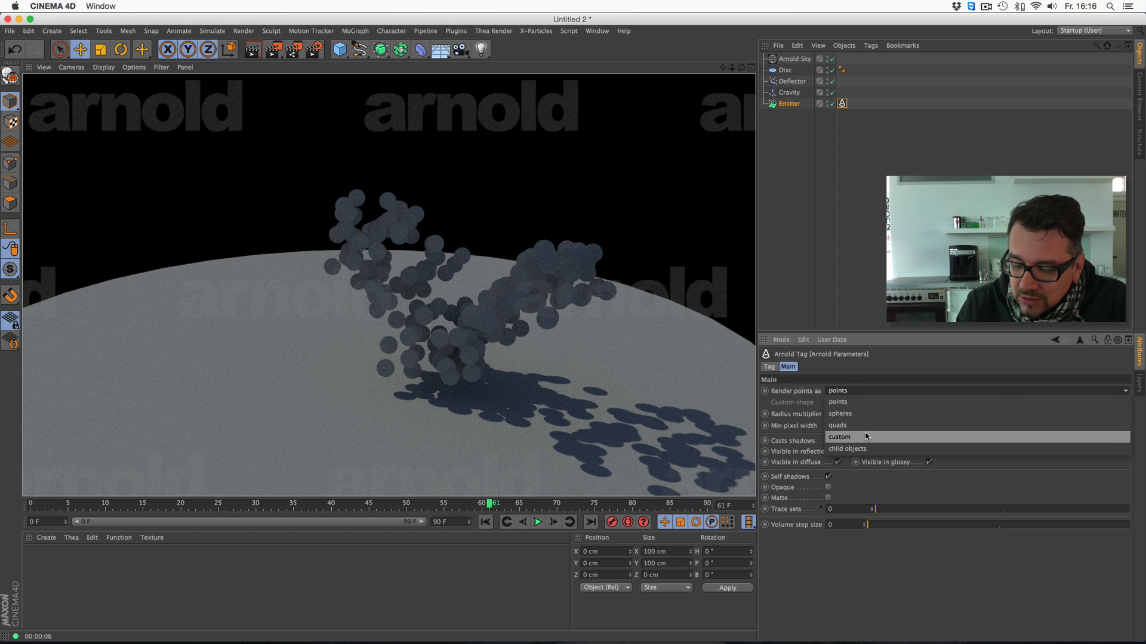
pyautogui.click(867, 437)
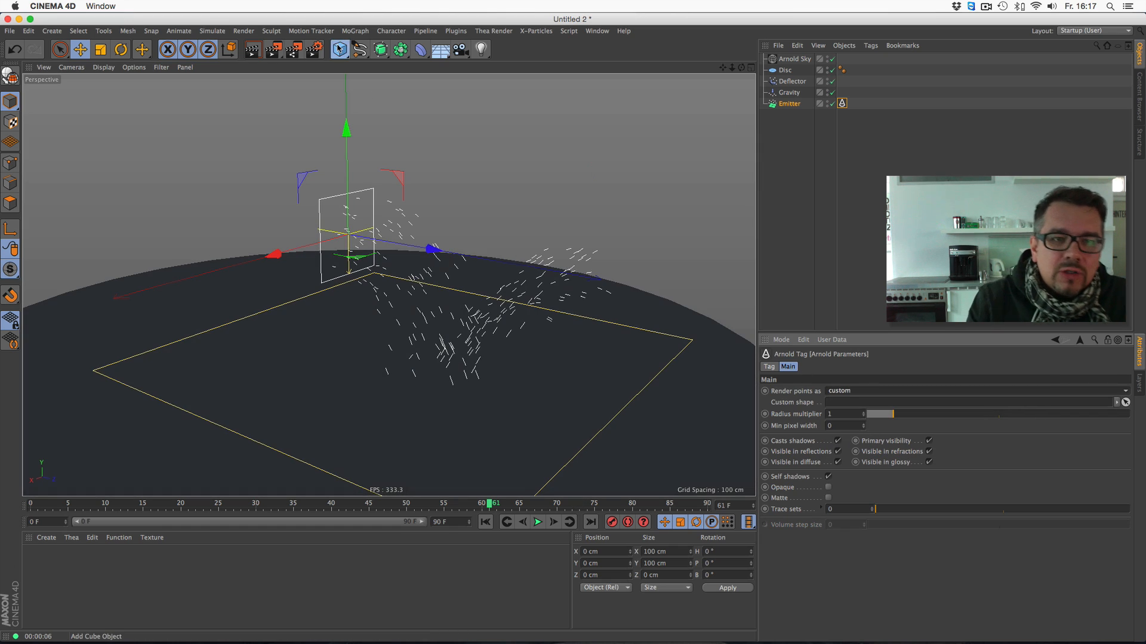
pyautogui.click(339, 49)
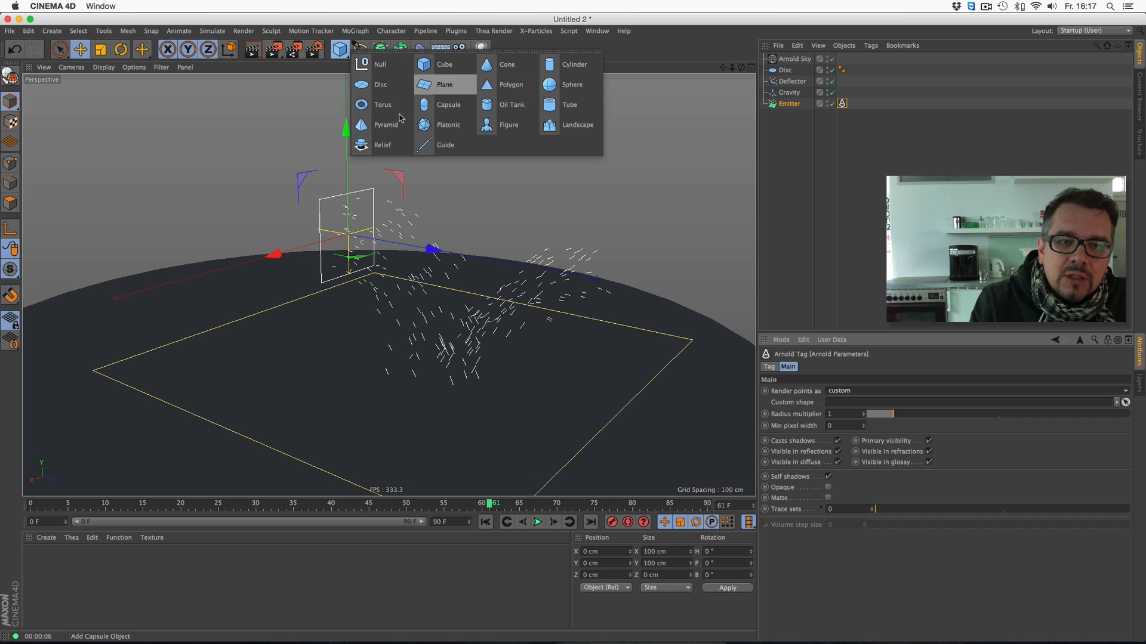
pyautogui.click(440, 125)
pyautogui.press('c')
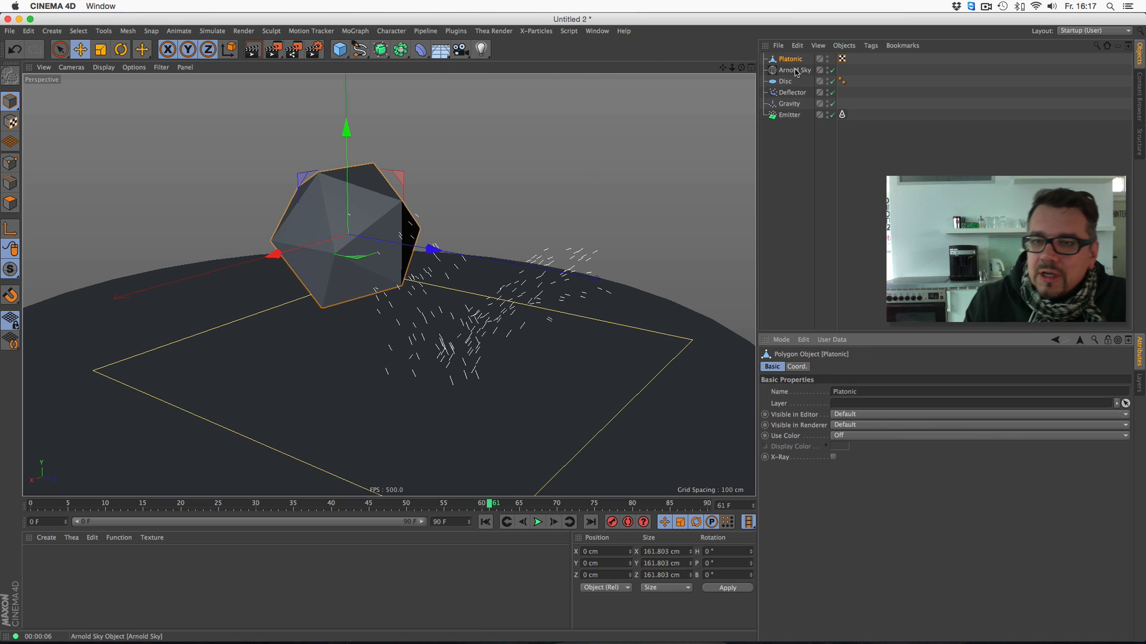
pyautogui.click(14, 49)
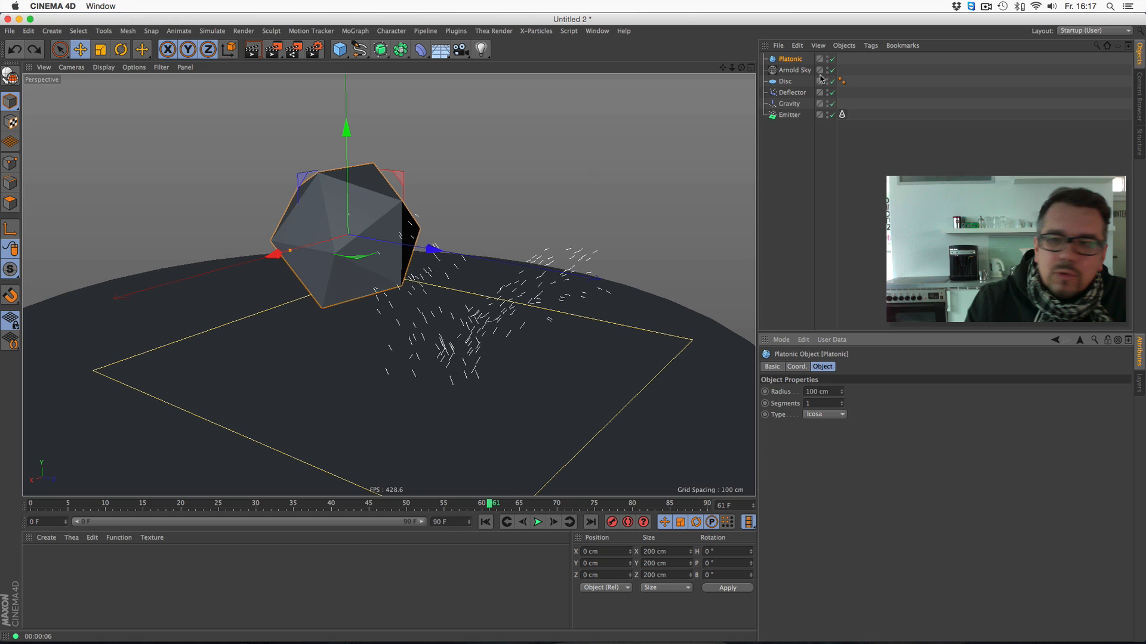
# - Assign the Platonic as the custom shape in the Emitter's Arnold tag and replay the simulation from the start to frame 47
pyautogui.click(788, 115)
pyautogui.click(842, 115)
pyautogui.moveTo(792, 60); pyautogui.dragTo(862, 400)
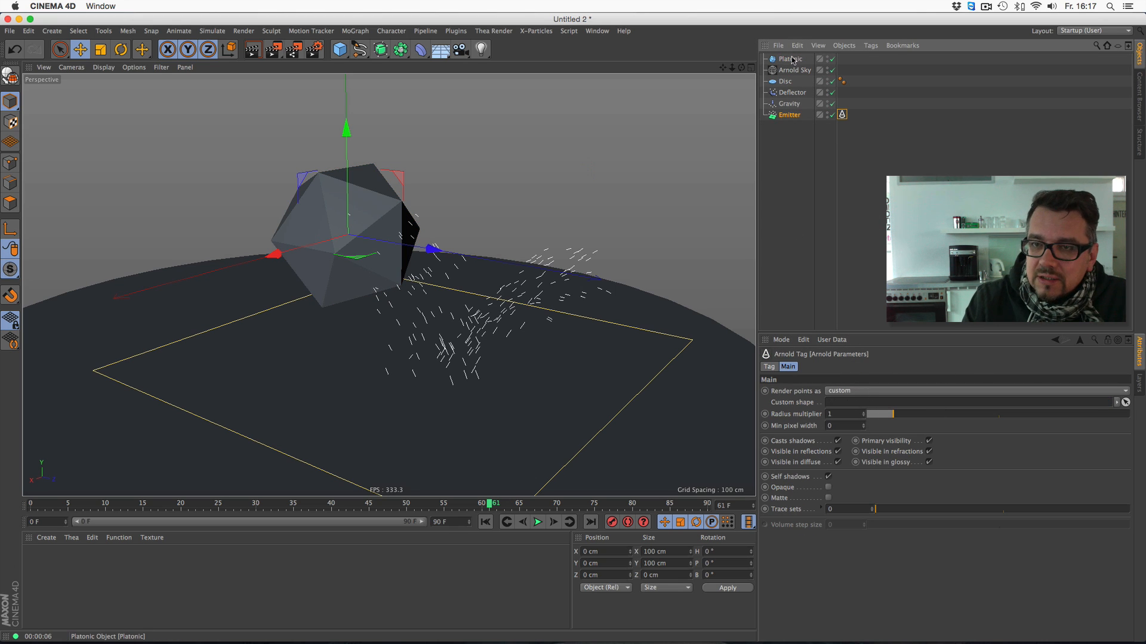
pyautogui.moveTo(793, 60); pyautogui.dragTo(849, 402)
pyautogui.click(486, 522)
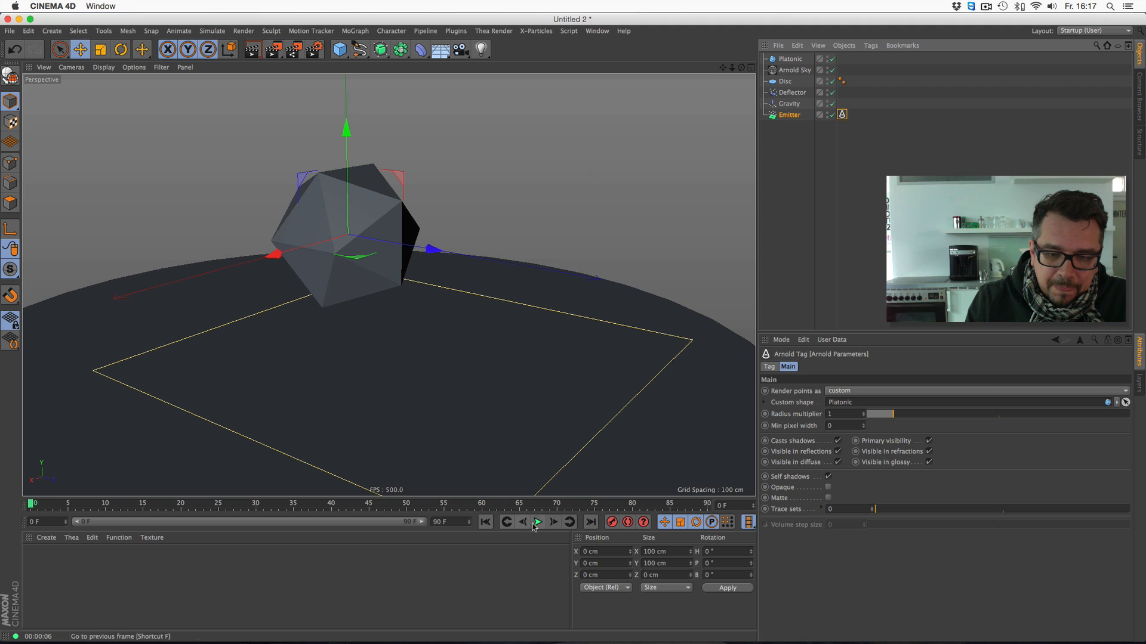
pyautogui.click(537, 523)
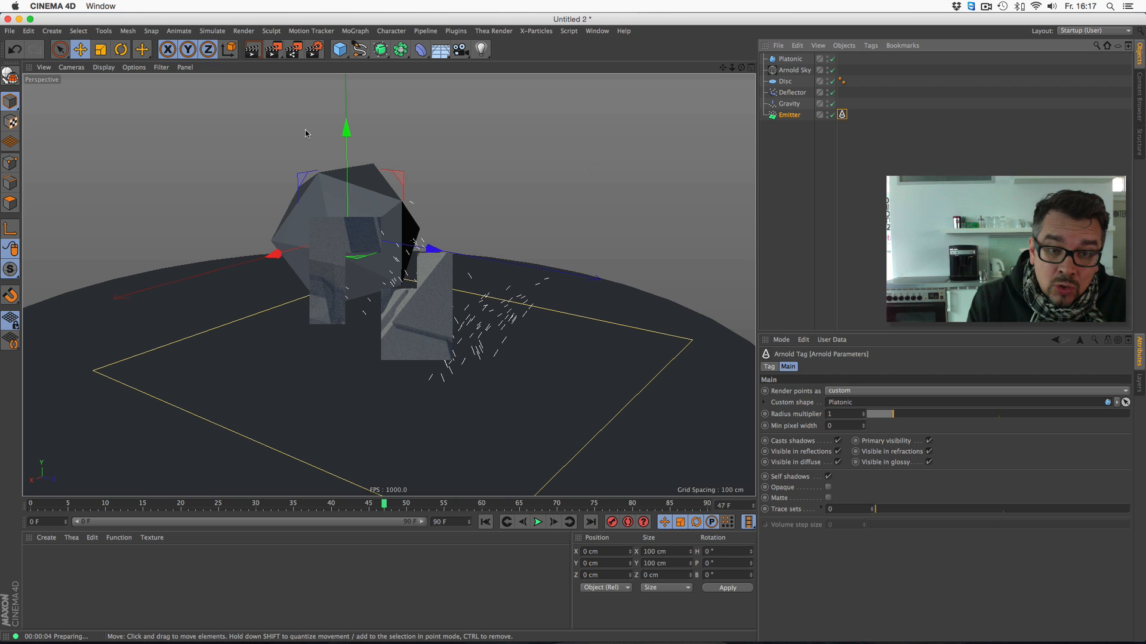
# - Set the Platonic's radius to 10 cm
pyautogui.click(788, 59)
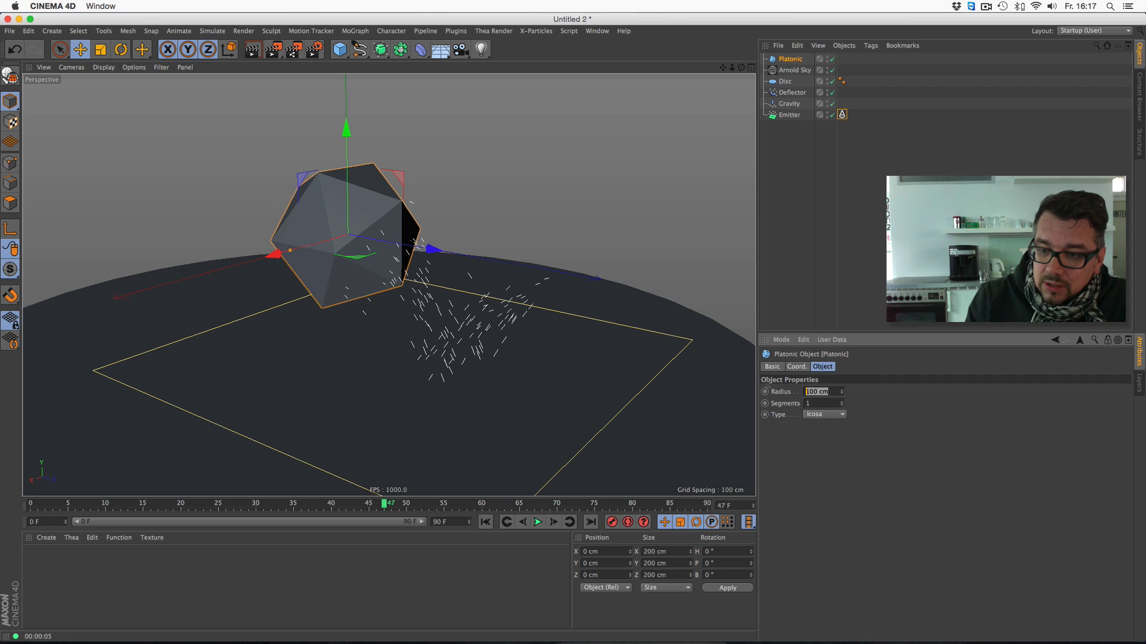
pyautogui.write('10')
pyautogui.press('Return')
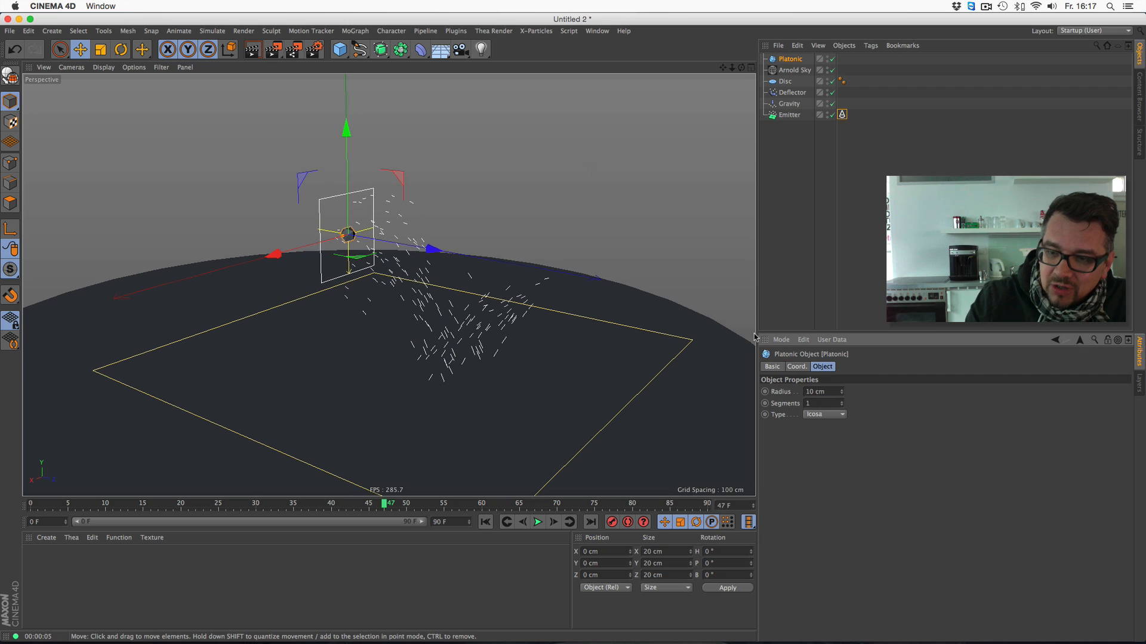
# - Play the simulation forward to frame 70 and render the view with the smaller Platonic as particle shape
pyautogui.click(537, 522)
pyautogui.press('super+r')
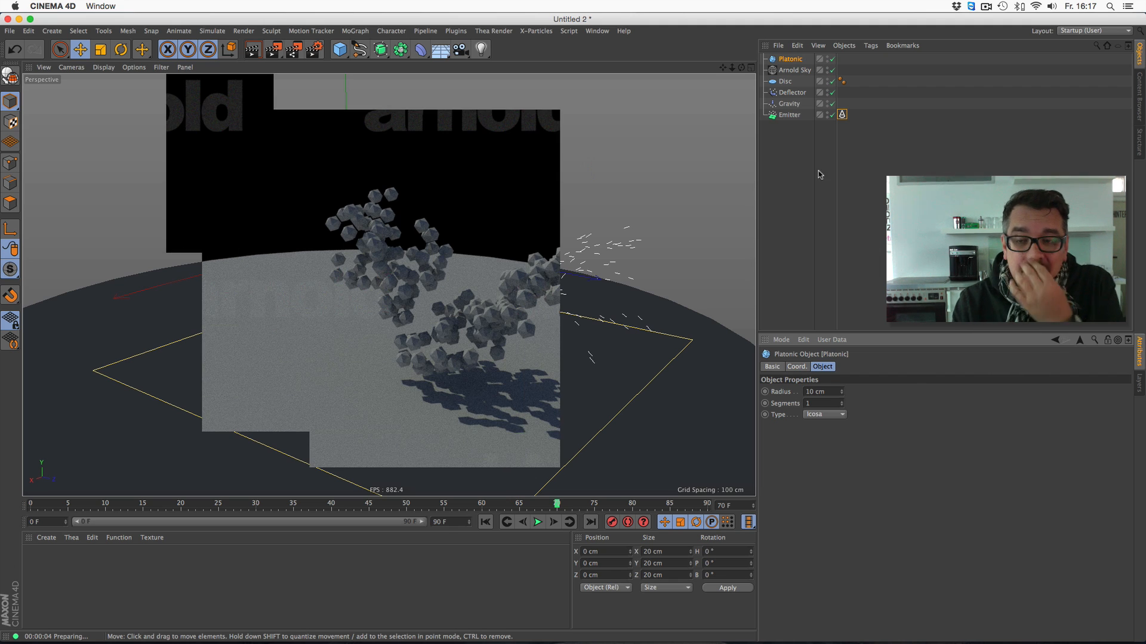
# - Try child objects as the point rendering mode in the Emitter's Arnold tag and return it to custom
pyautogui.click(791, 114)
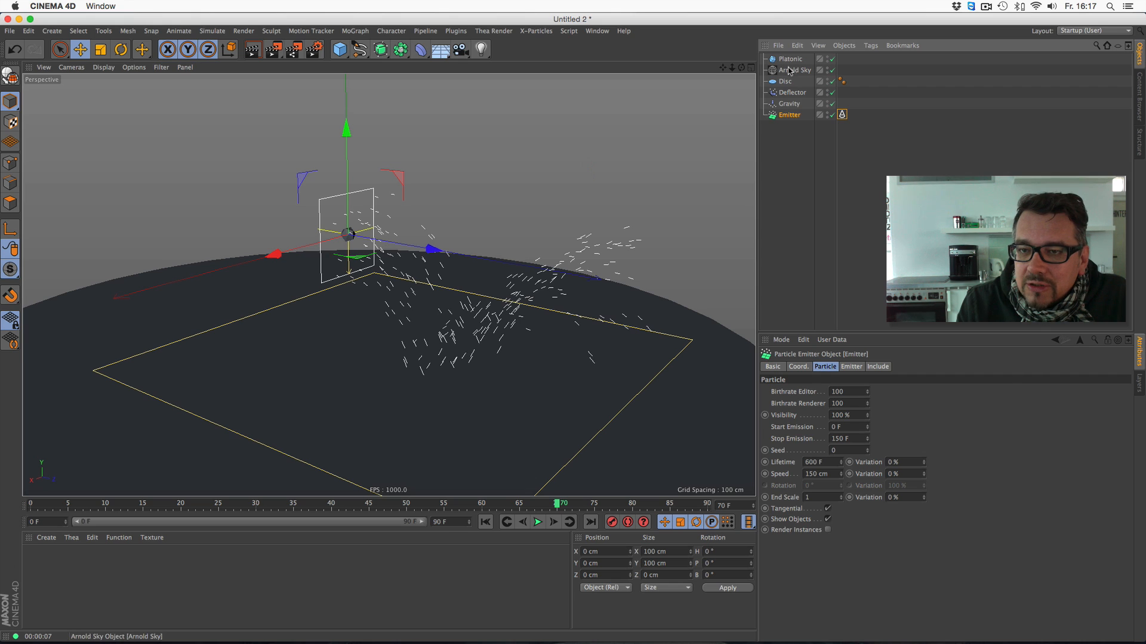
pyautogui.click(842, 114)
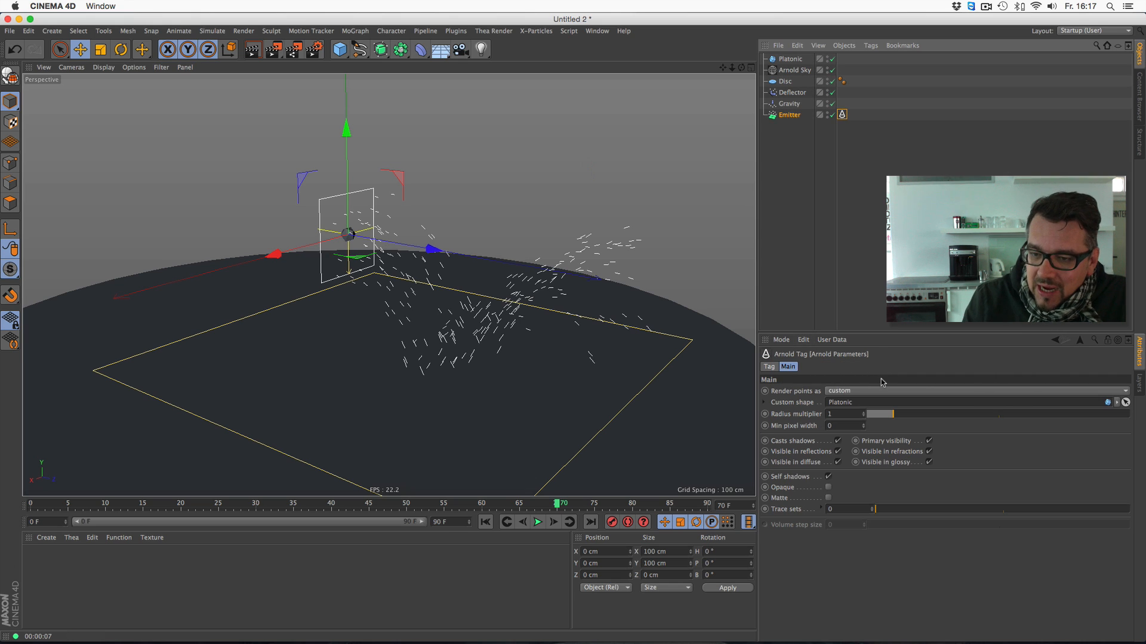
pyautogui.click(847, 392)
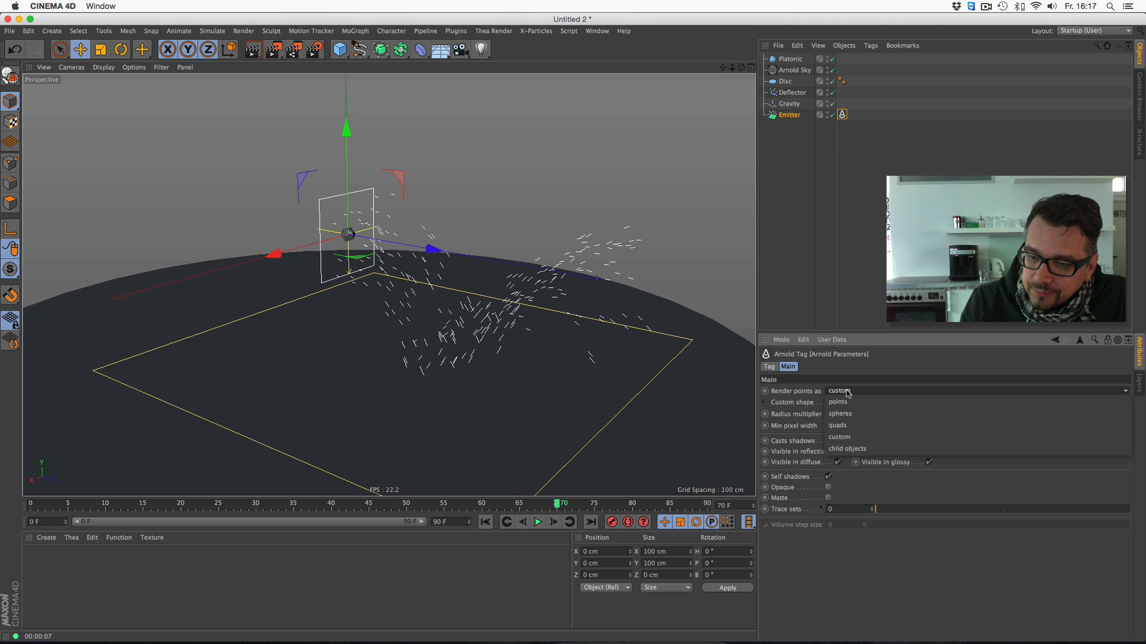
pyautogui.click(837, 451)
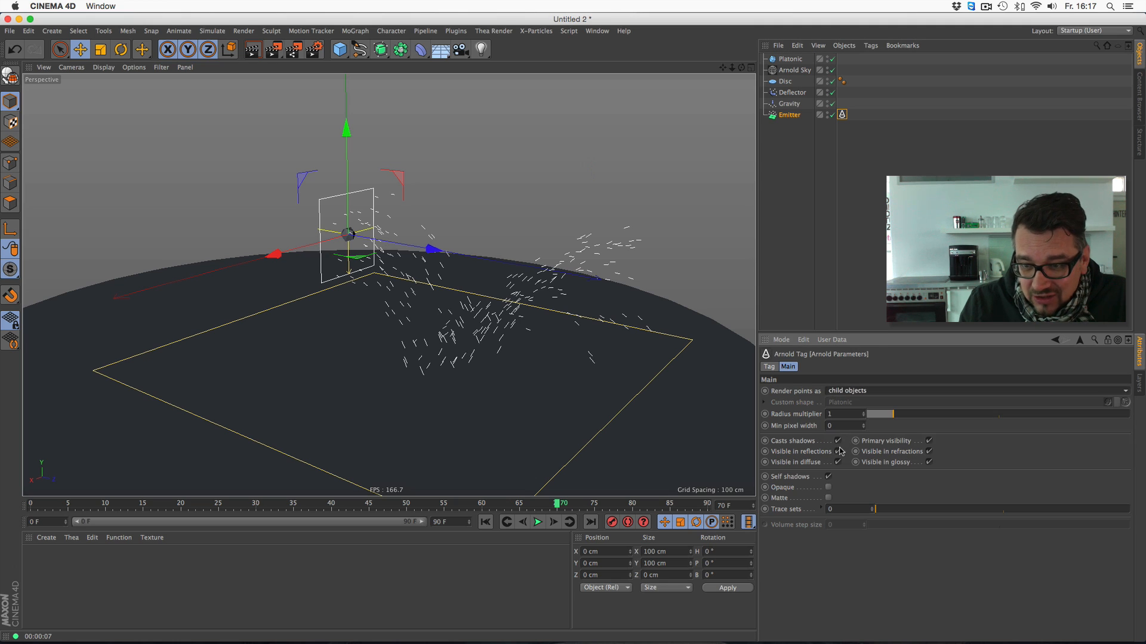
pyautogui.click(853, 394)
pyautogui.click(846, 439)
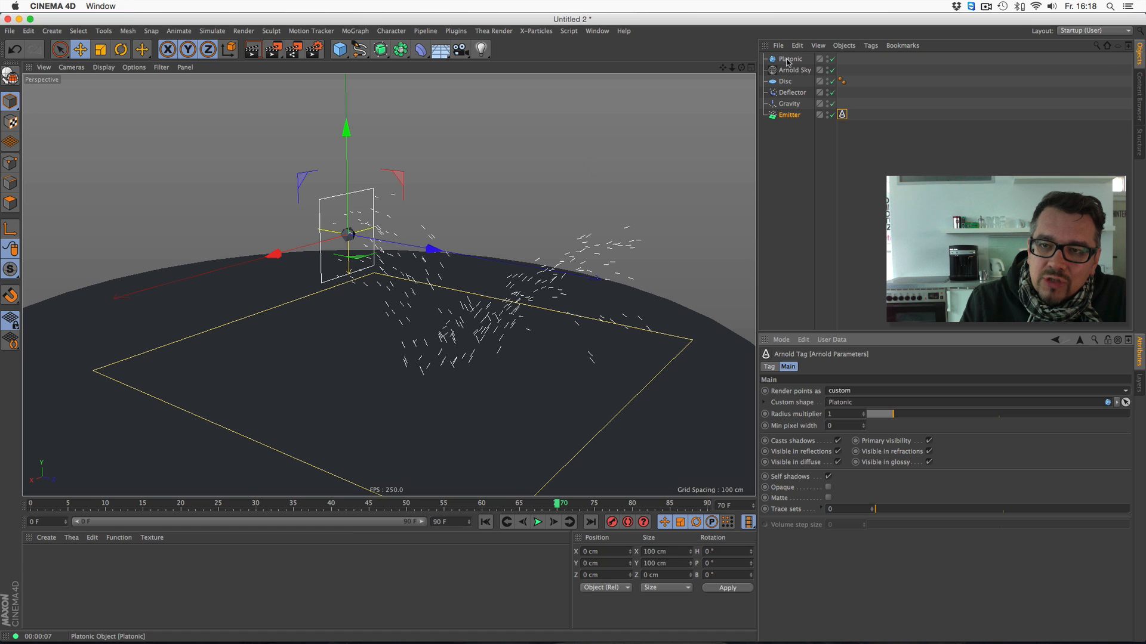
# - Select the Platonic and render the active view again
pyautogui.click(787, 59)
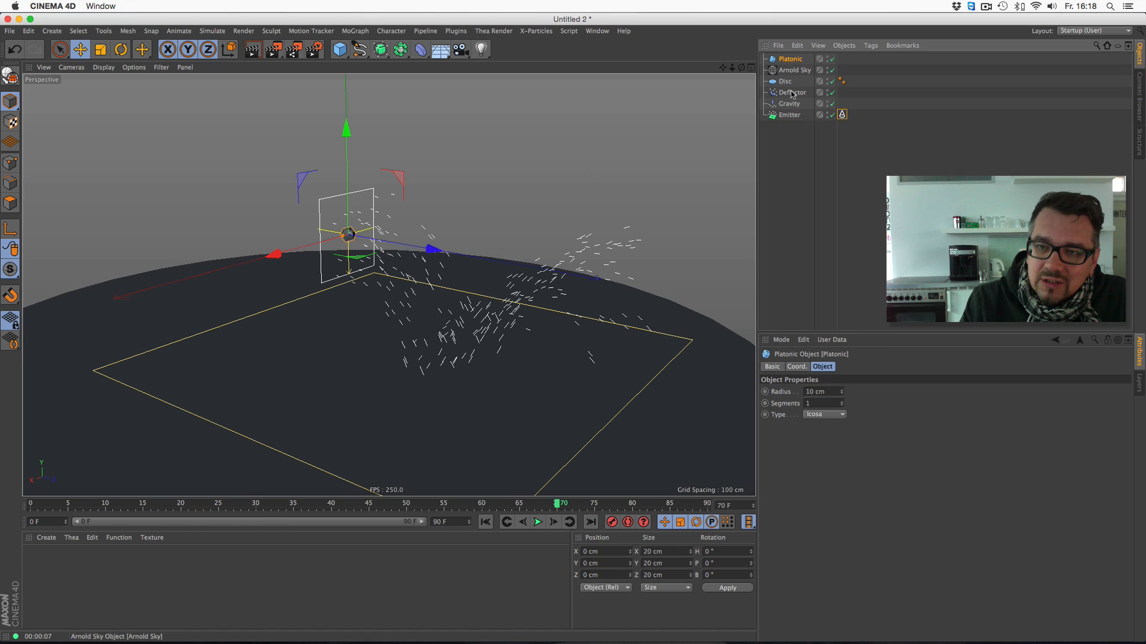
pyautogui.click(253, 51)
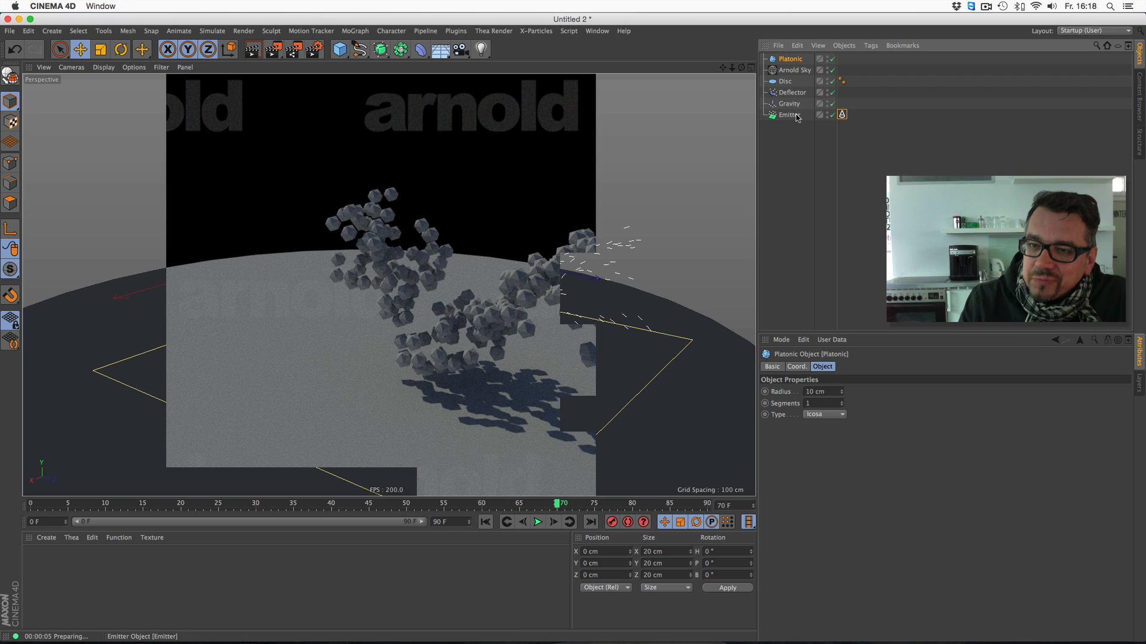
# - Set the radius multiplier in the Emitter's Arnold tag to 2 and test-render the view
pyautogui.click(842, 114)
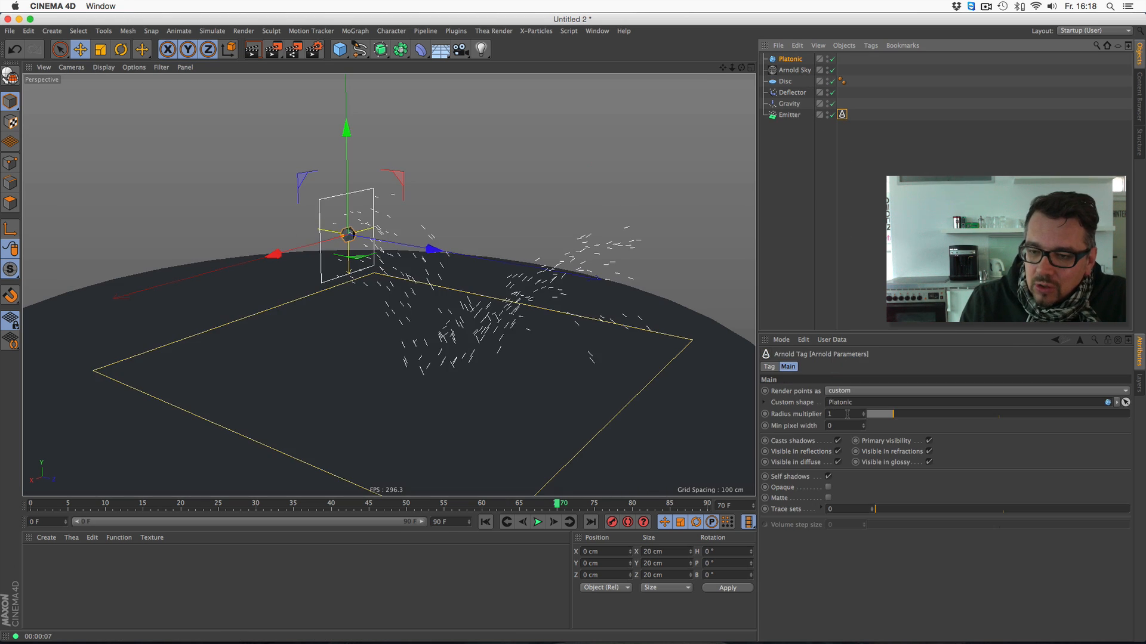
pyautogui.click(798, 367)
pyautogui.write('2')
pyautogui.press('Return')
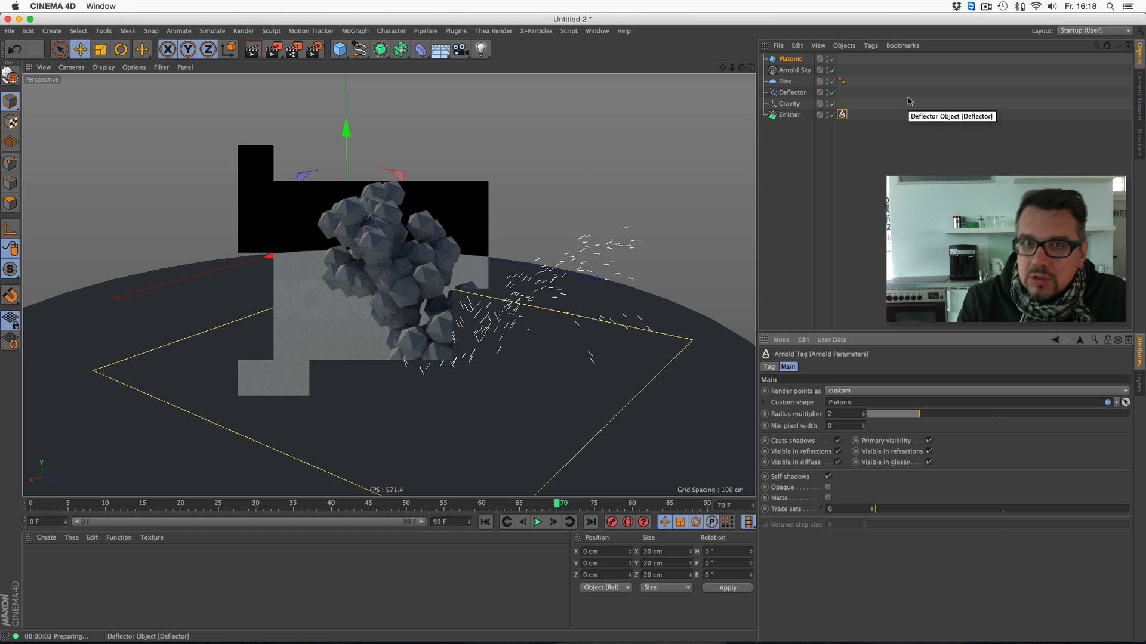
pyautogui.press('Escape')
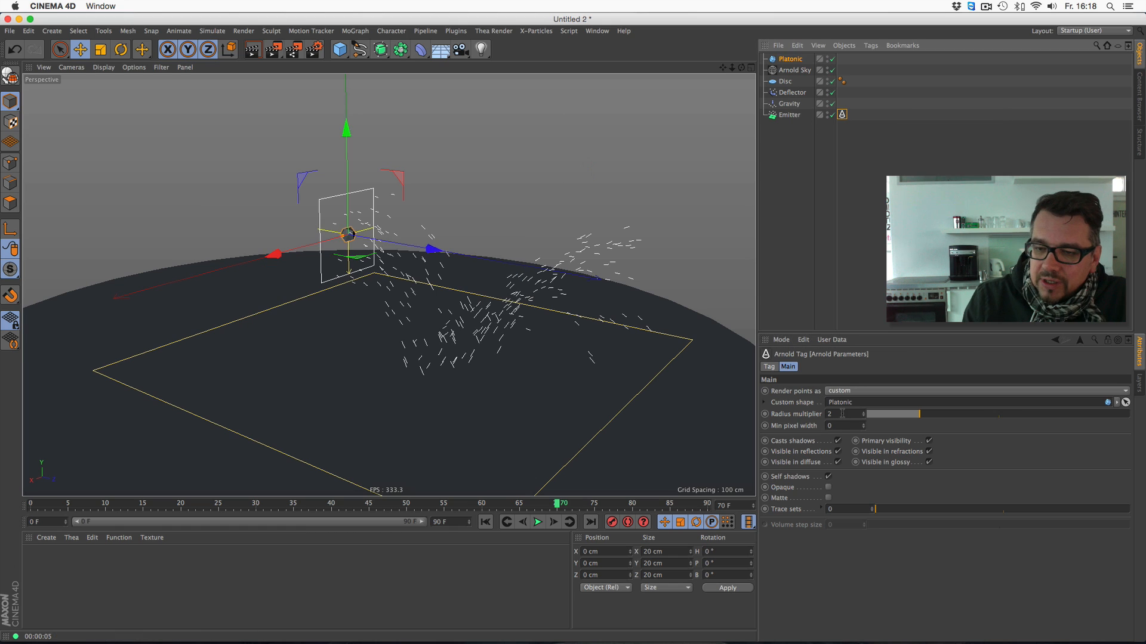
# - Set the radius multiplier in the Emitter's Arnold tag back to 1
pyautogui.moveTo(842, 413); pyautogui.dragTo(785, 380)
pyautogui.write('1')
pyautogui.press('Return')
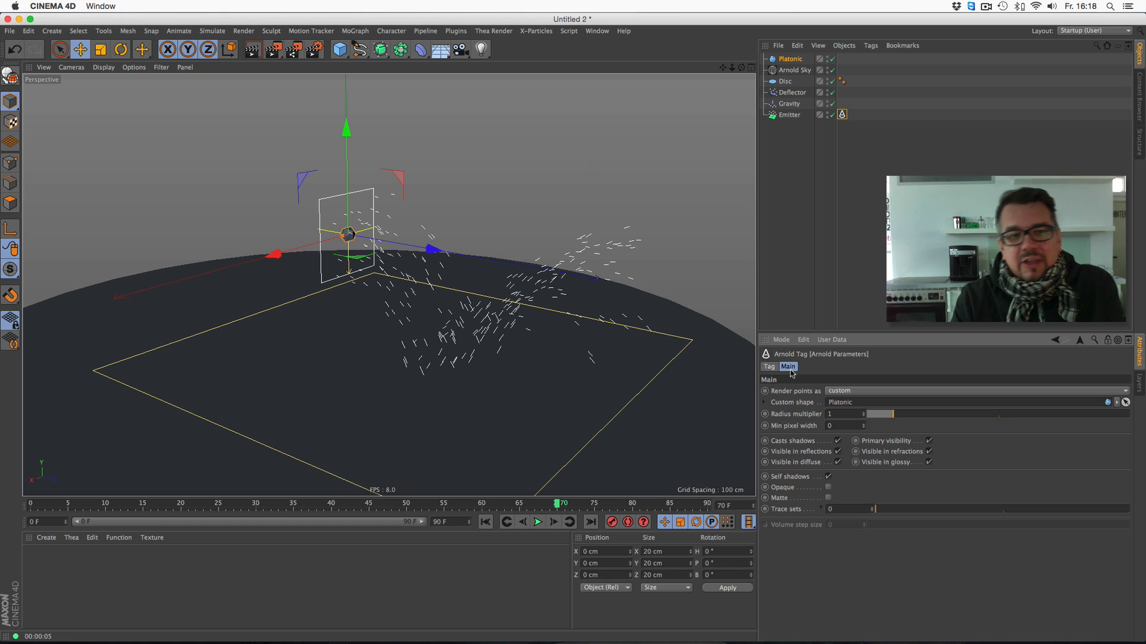
# - Delete the Disc, Deflector, Gravity, Emitter and Platonic, keeping only the Arnold Sky
pyautogui.moveTo(788, 149); pyautogui.dragTo(774, 54)
pyautogui.press('Delete')
pyautogui.click(787, 59)
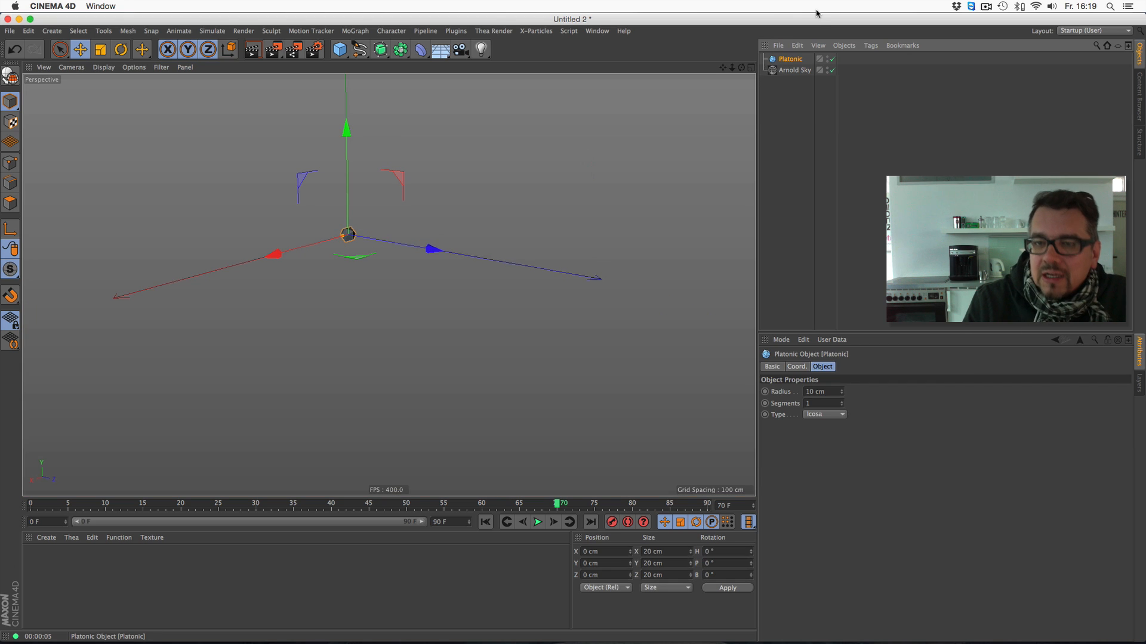
pyautogui.press('Delete')
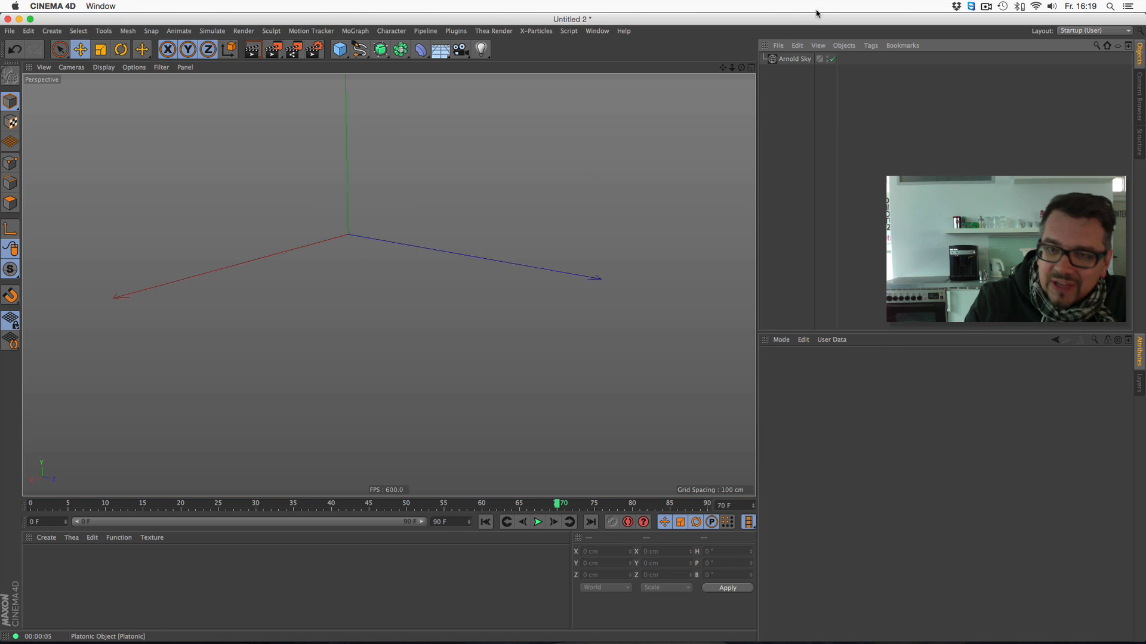
# - Add the TP Standard Emitter preset to the scene from the Emitters folder of the Thinking Particles setups
pyautogui.click(1138, 94)
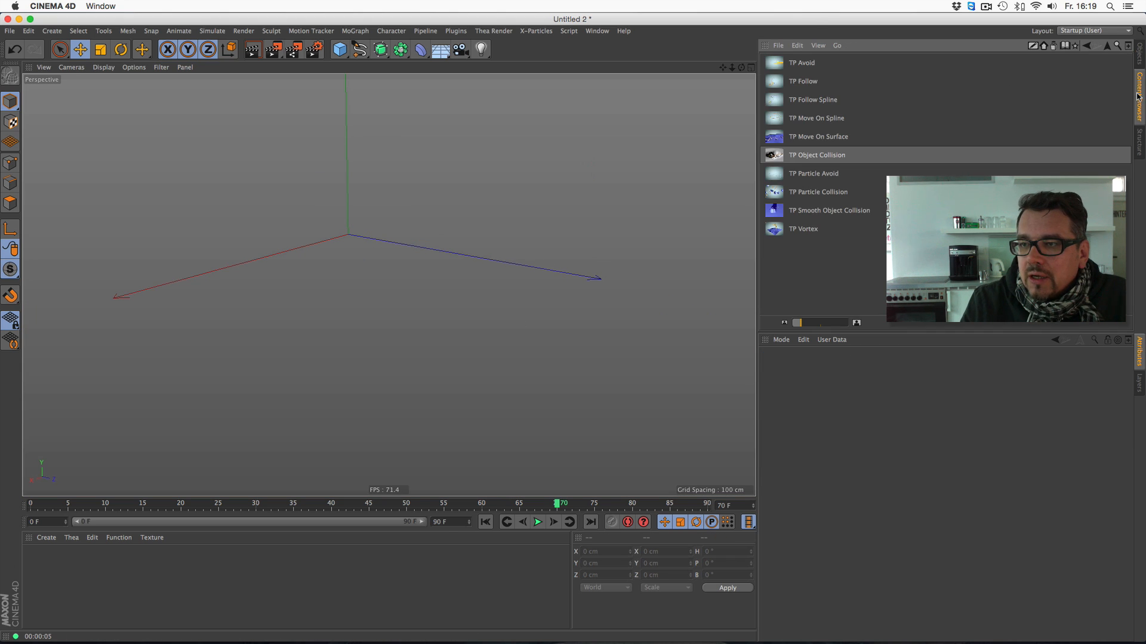
pyautogui.click(1108, 46)
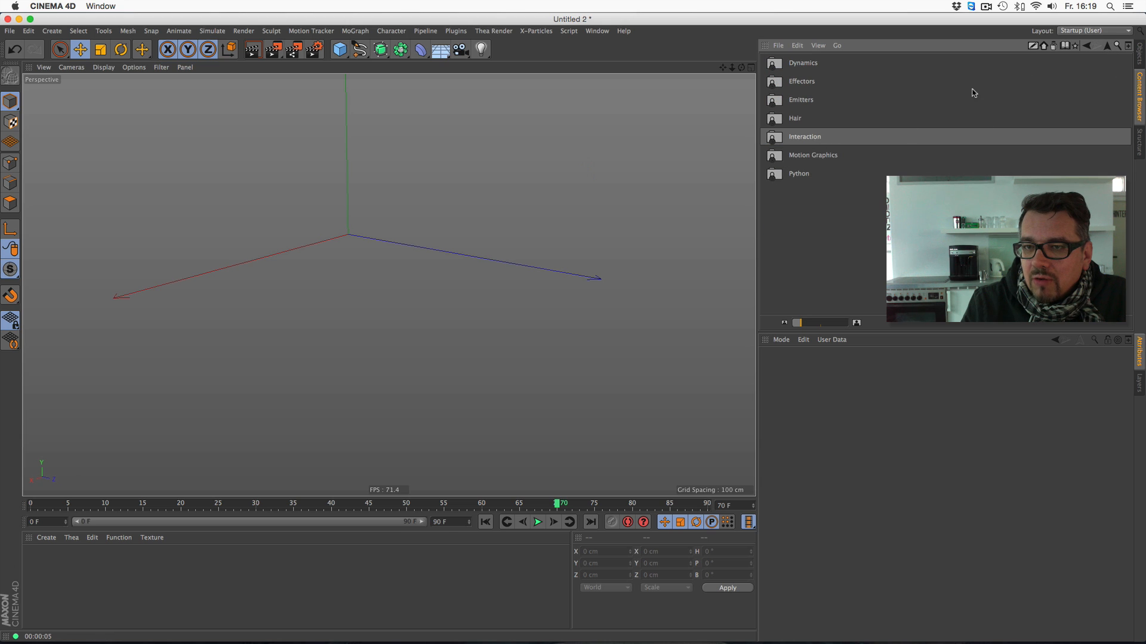
pyautogui.click(1108, 47)
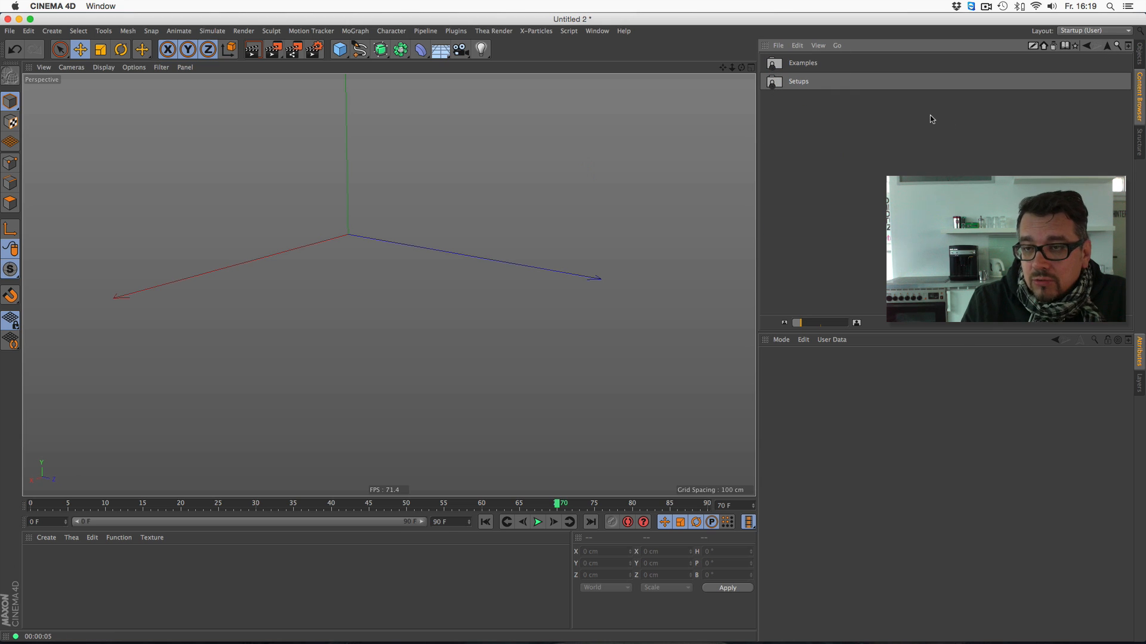
pyautogui.doubleClick(800, 82)
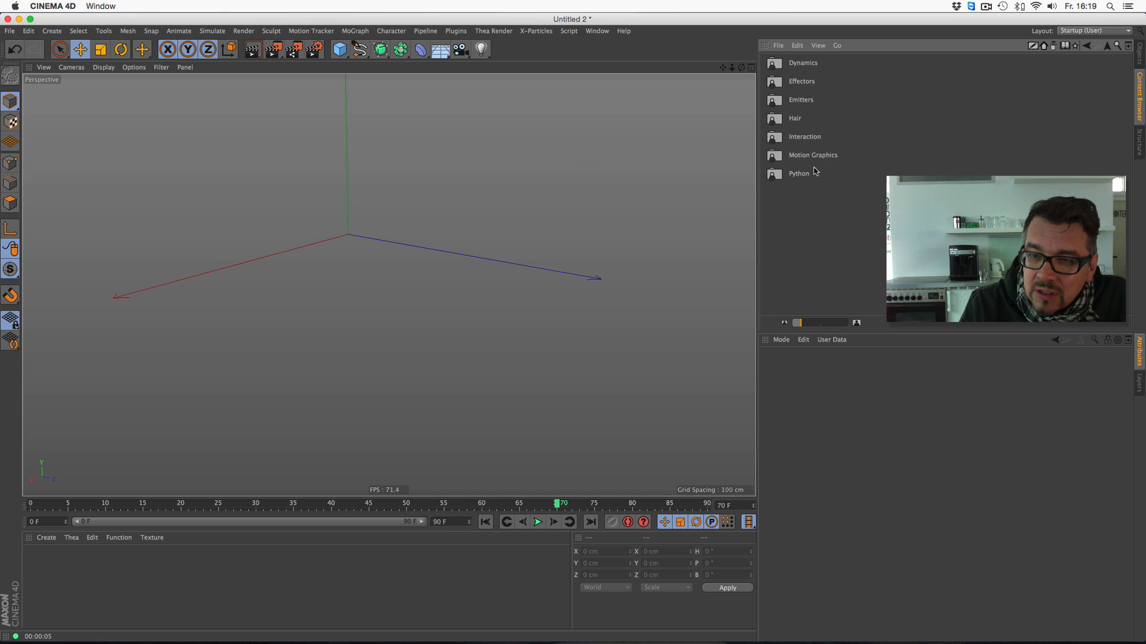
pyautogui.doubleClick(807, 100)
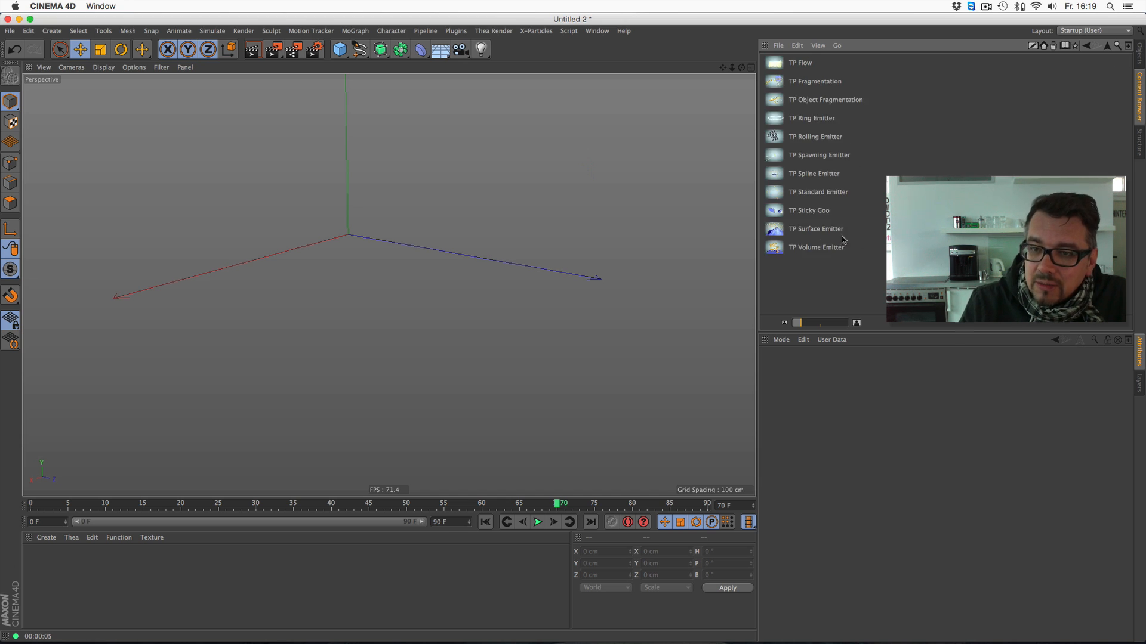
pyautogui.doubleClick(817, 192)
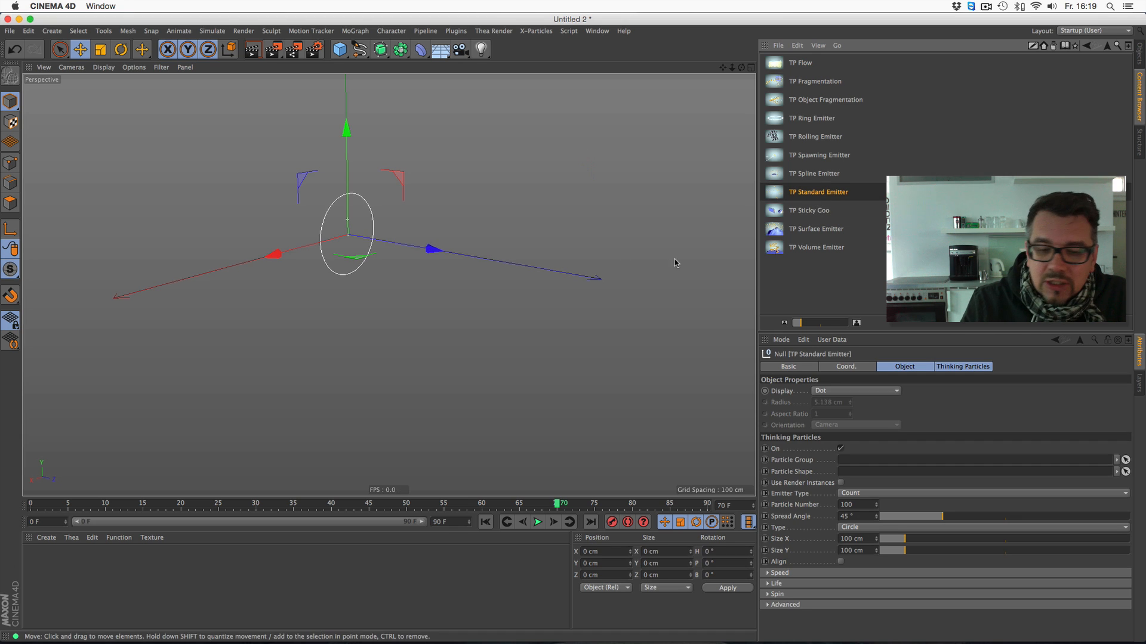
# - Play the Thinking Particles emission from the start to frame 32
pyautogui.moveTo(729, 68); pyautogui.dragTo(597, 70)
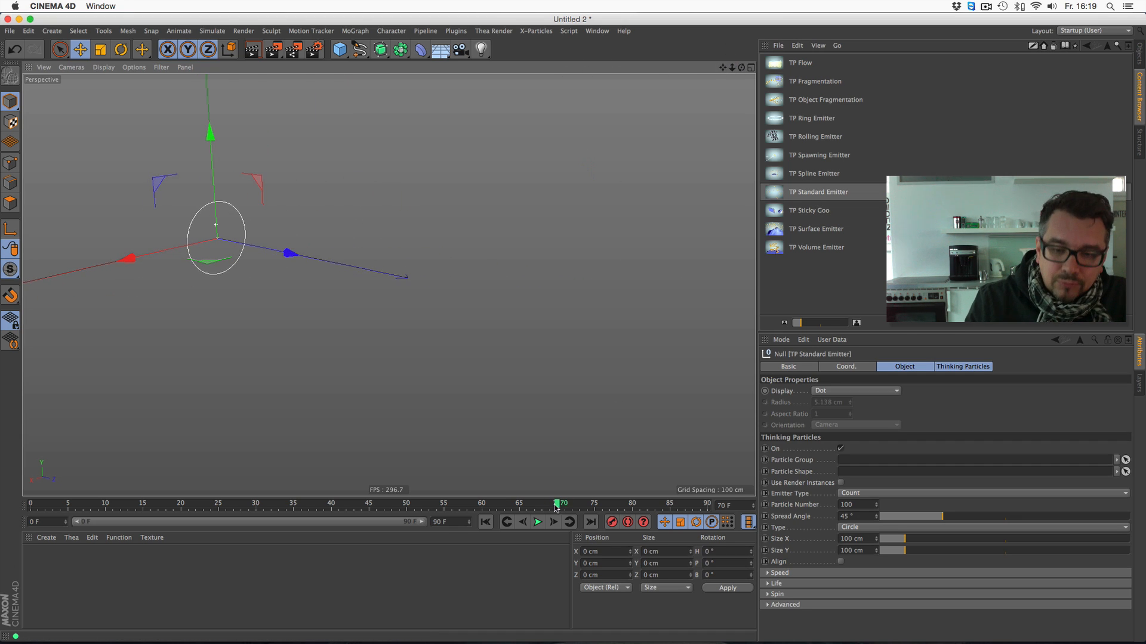
pyautogui.click(485, 522)
pyautogui.click(537, 523)
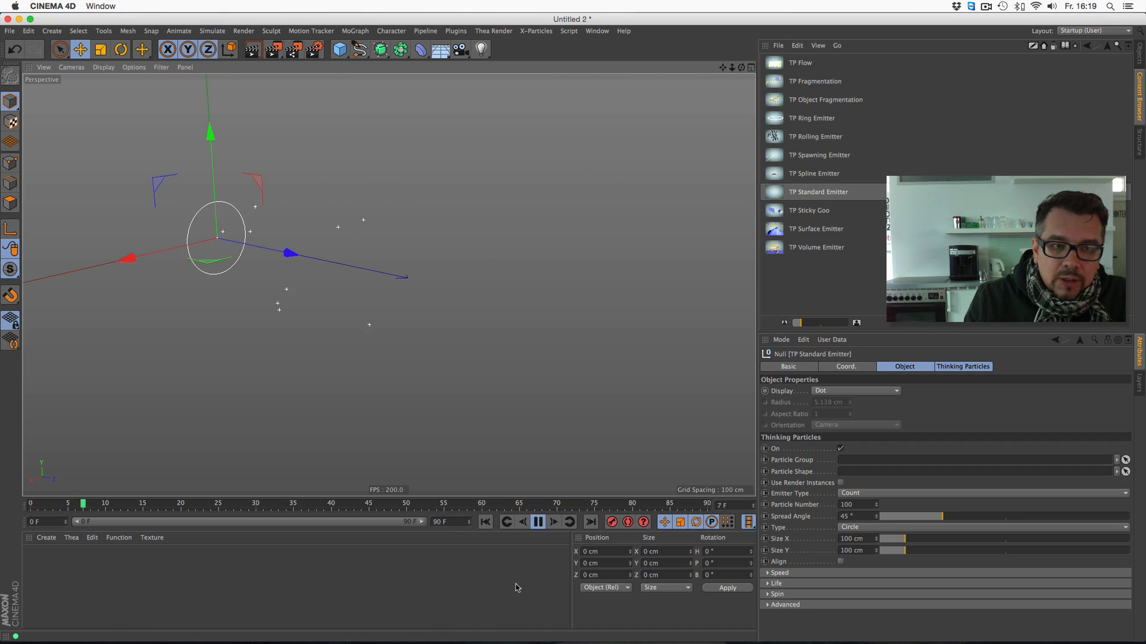
pyautogui.click(537, 522)
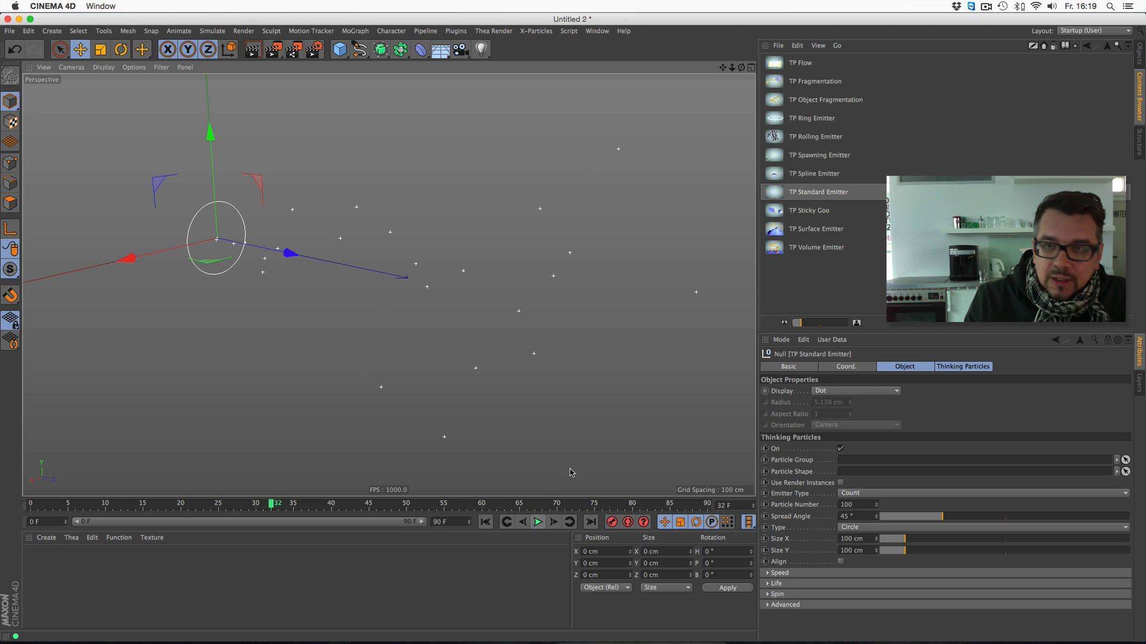
# - Set the TP Standard Emitter's particle number to 1000 and play the emission from the start to frame 57
pyautogui.click(1139, 57)
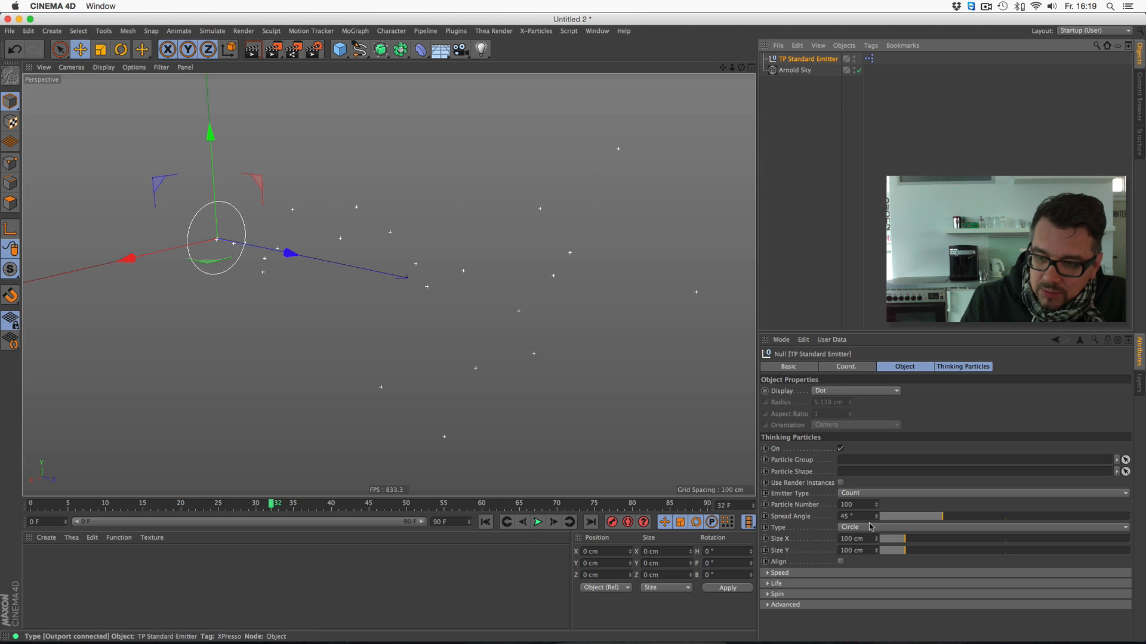
pyautogui.click(858, 504)
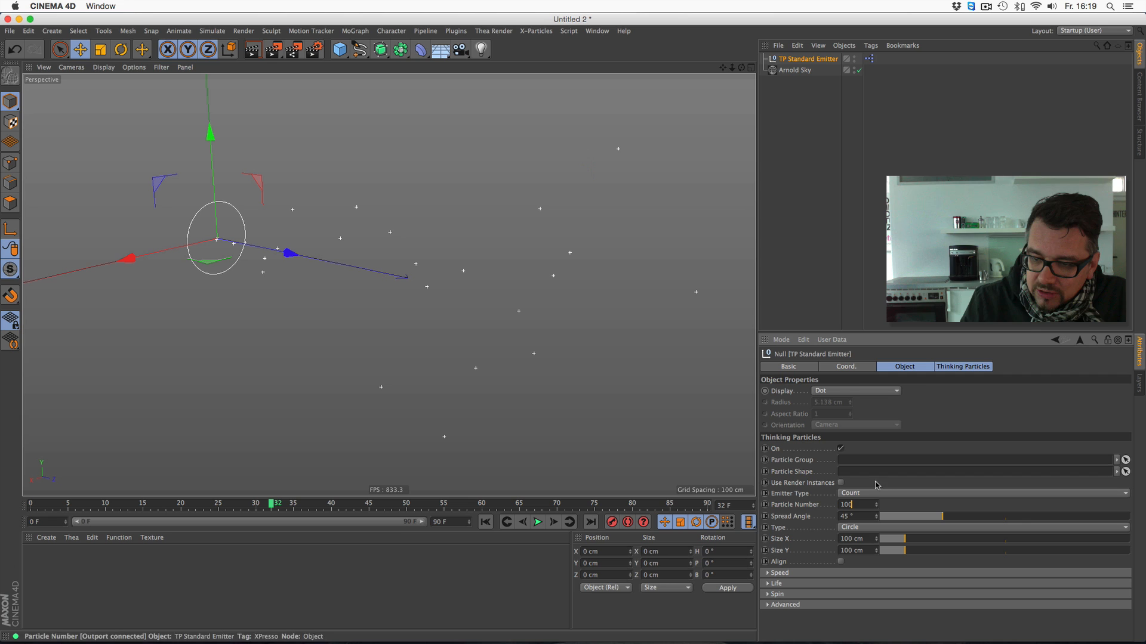
pyautogui.write('0')
pyautogui.click(485, 522)
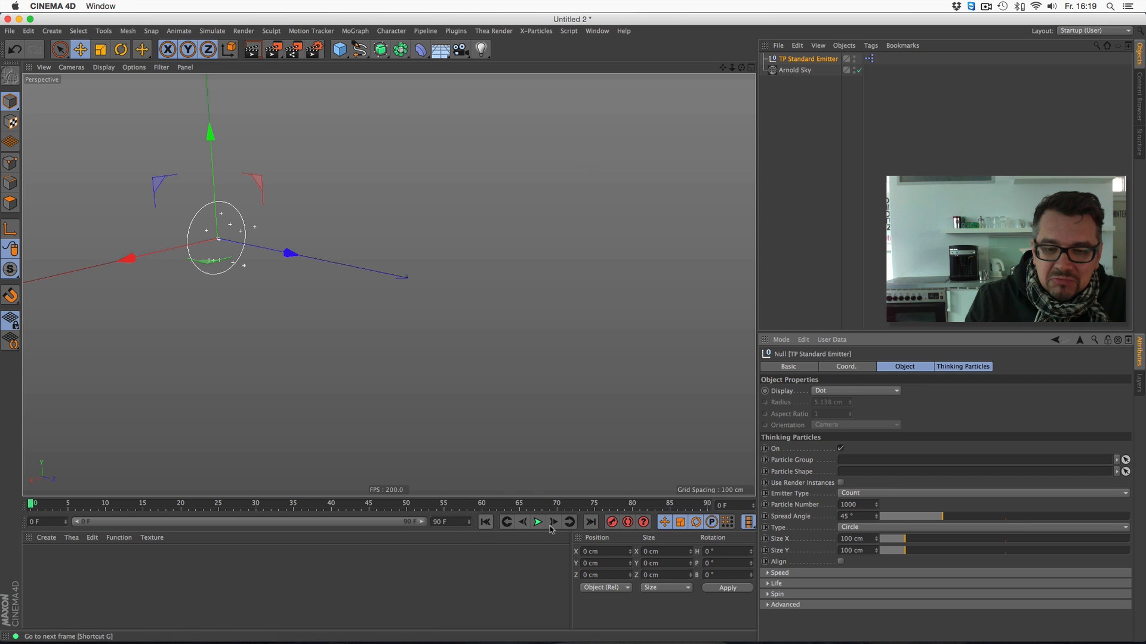
pyautogui.click(537, 522)
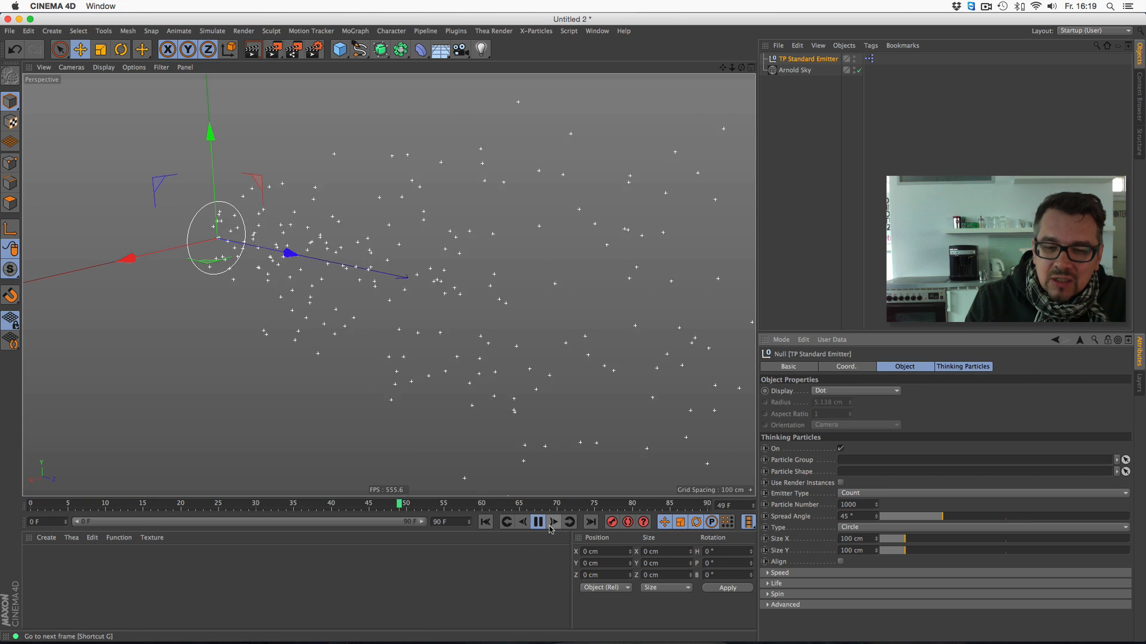
pyautogui.click(537, 522)
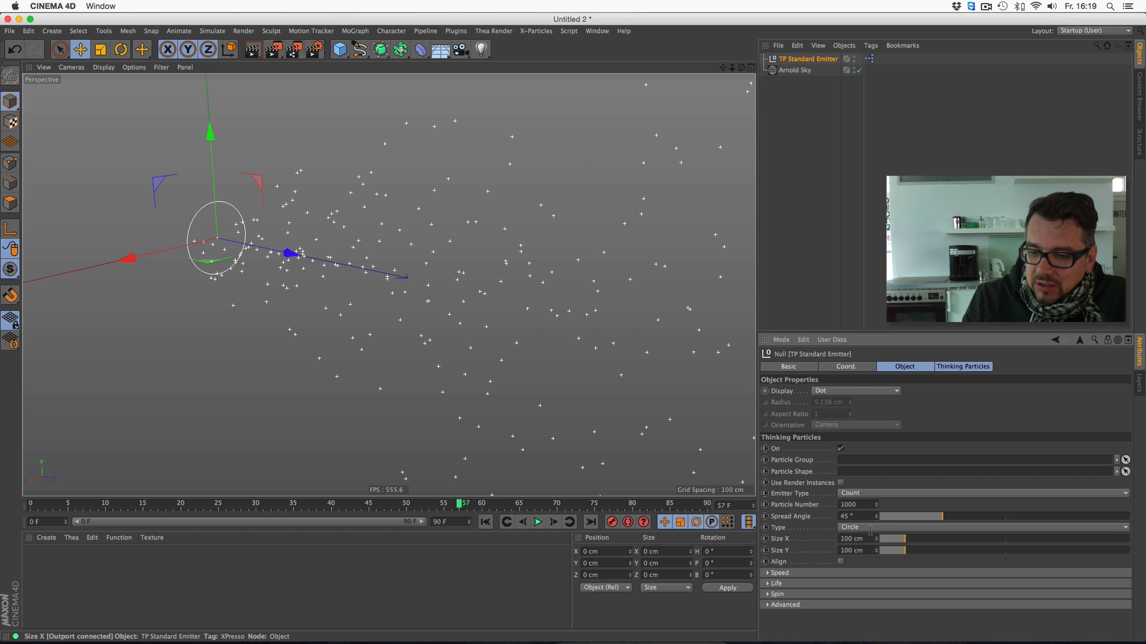
# - Set the TP Standard Emitter's speed to 250 and replay the emission from the start to frame 36
pyautogui.click(768, 573)
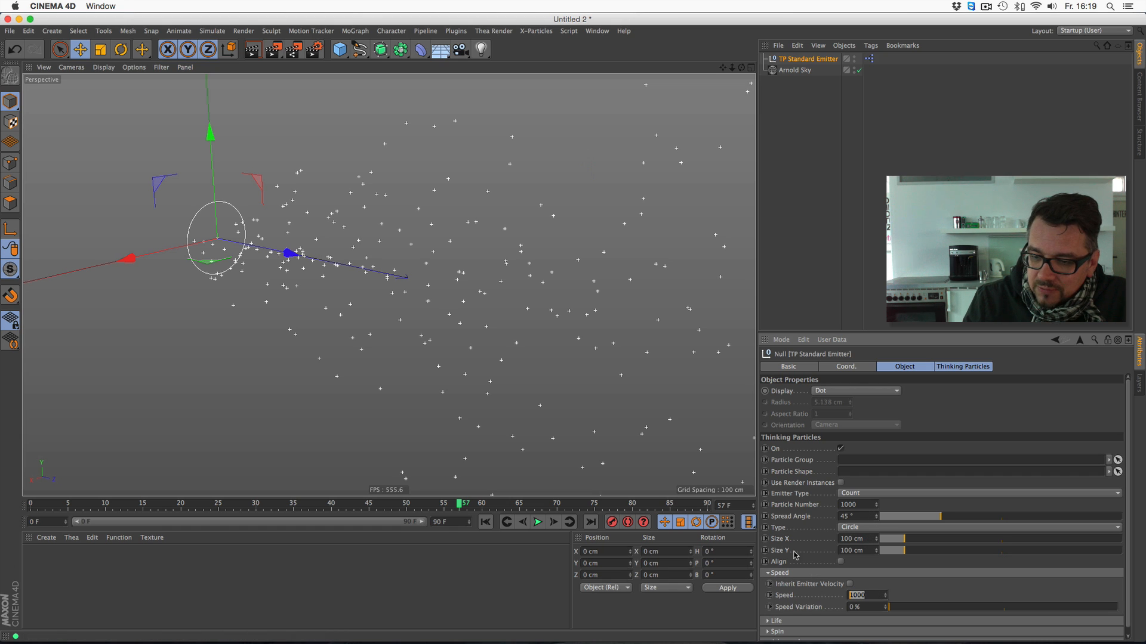
pyautogui.write('250')
pyautogui.press('Return')
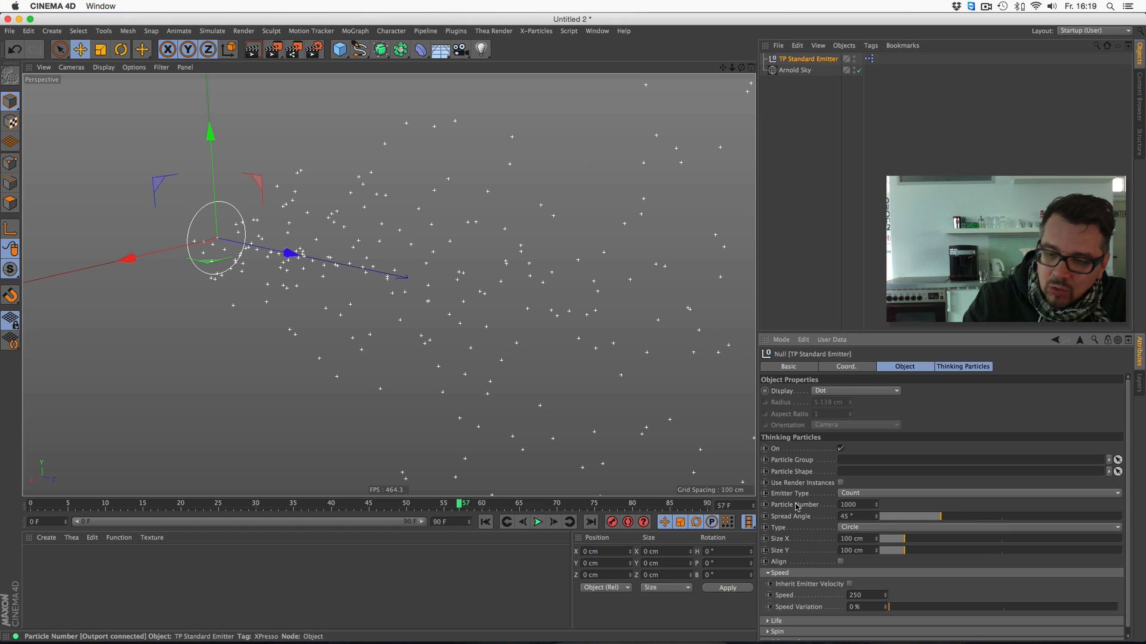
pyautogui.click(485, 522)
pyautogui.click(537, 522)
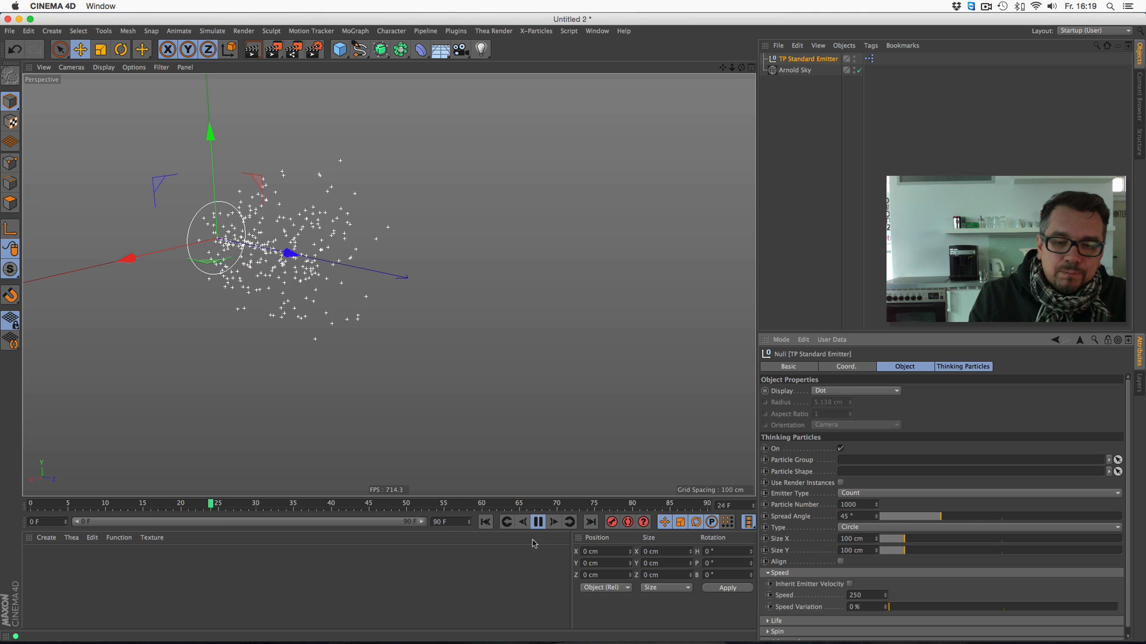
pyautogui.click(537, 522)
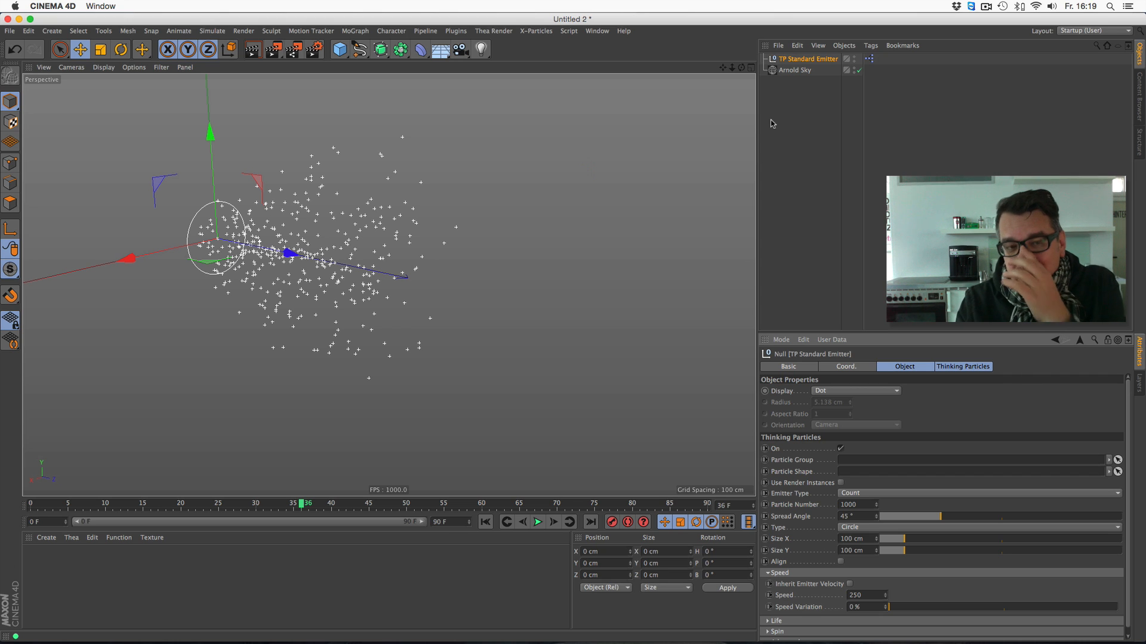
# - Open the TP Standard Emitter's XPresso network and examine the whole node setup
pyautogui.doubleClick(868, 58)
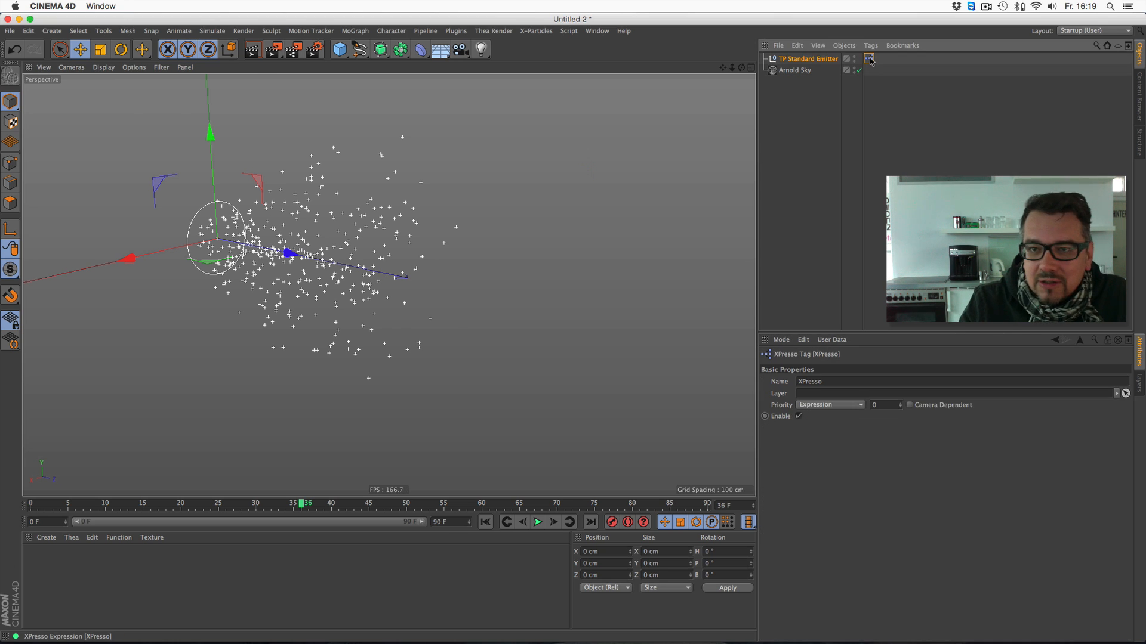
pyautogui.moveTo(455, 388); pyautogui.dragTo(770, 606)
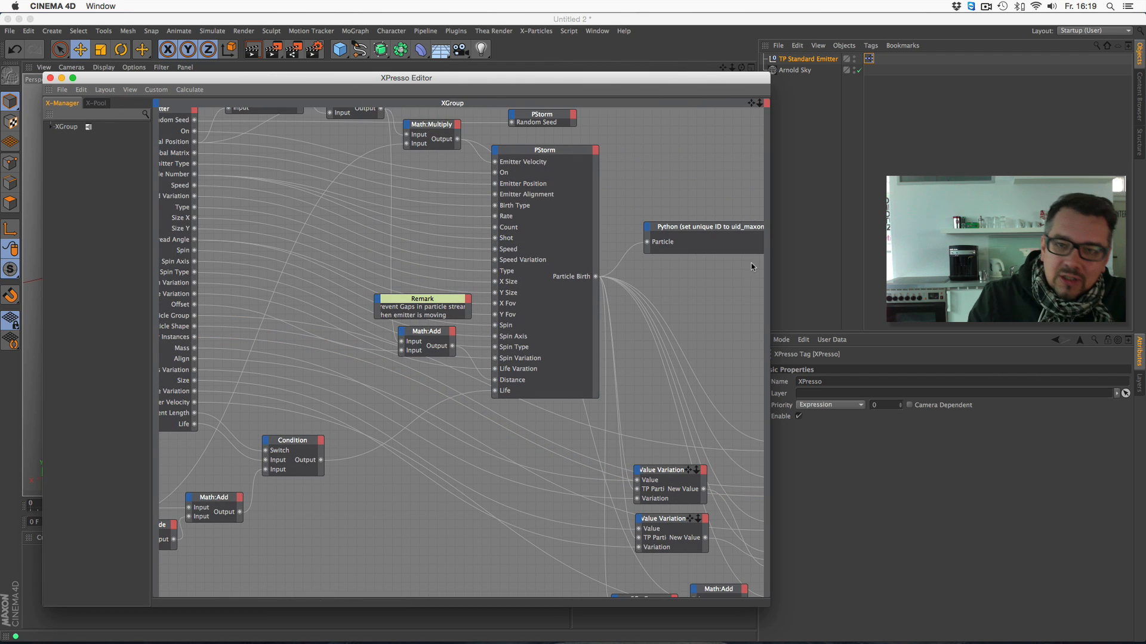
pyautogui.moveTo(760, 105); pyautogui.dragTo(558, 299)
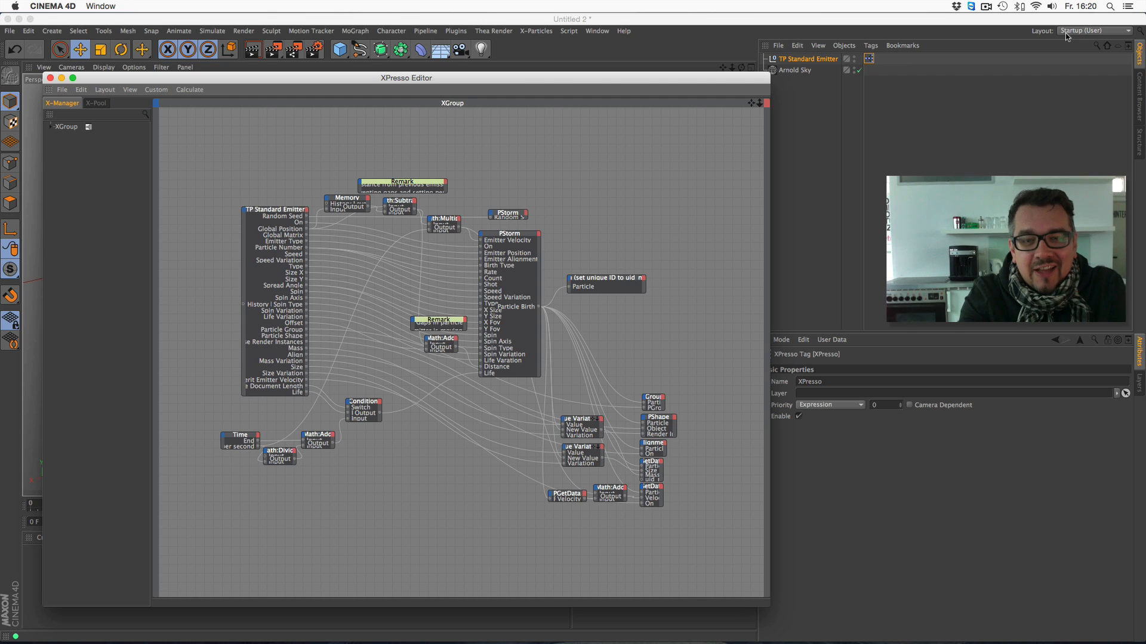
# - Close the XPresso Editor and add an Arnold TP Group object to the scene
pyautogui.click(50, 78)
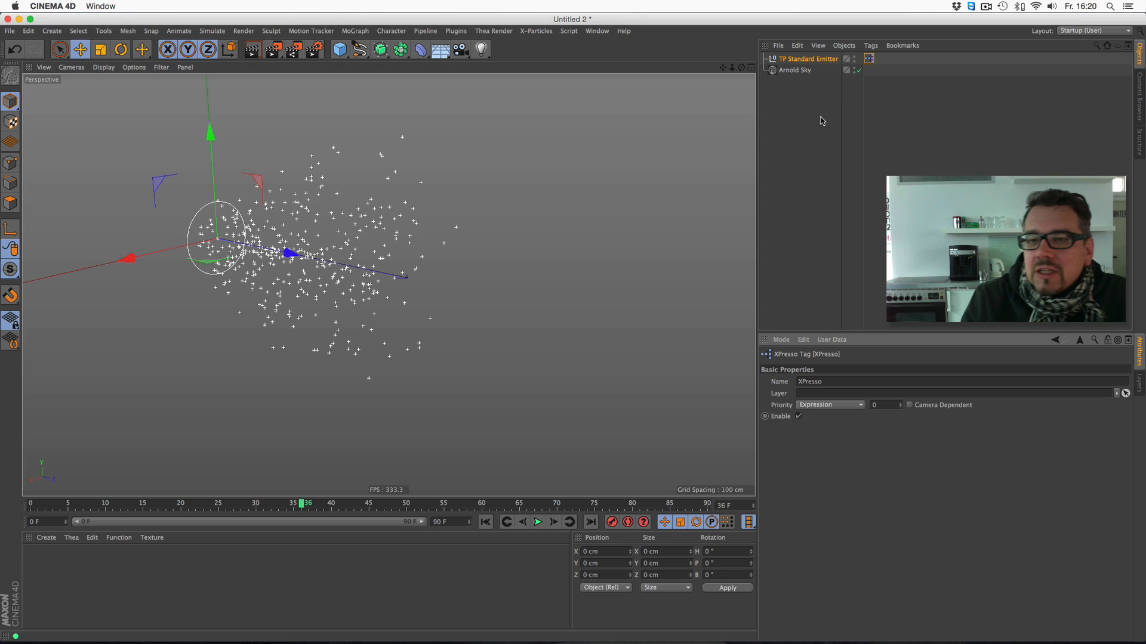
pyautogui.click(819, 116)
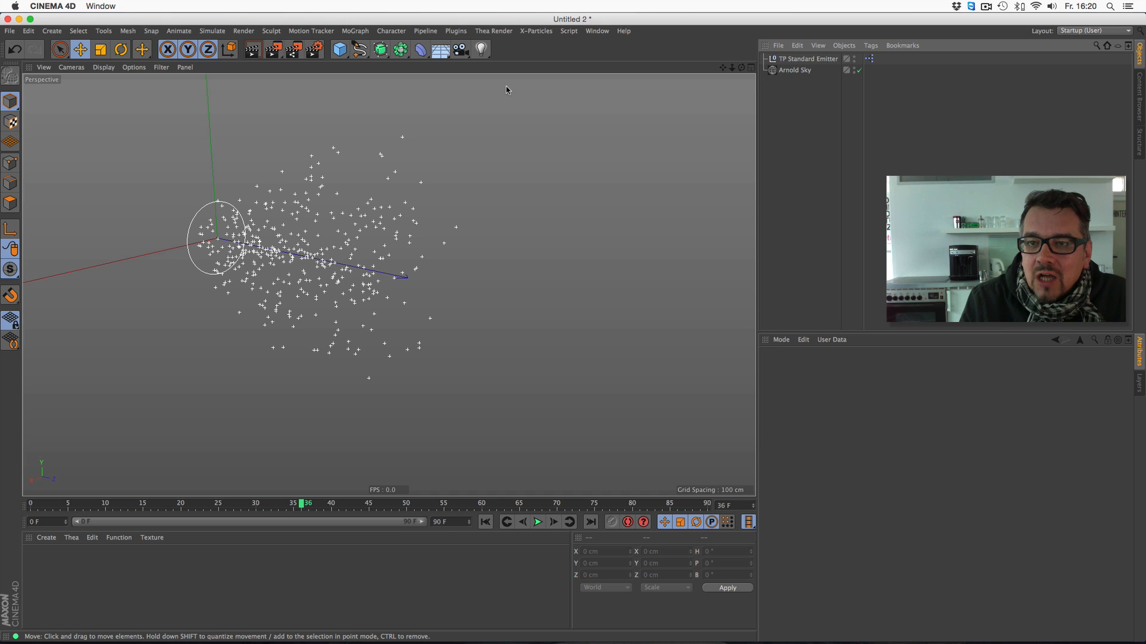
pyautogui.click(456, 32)
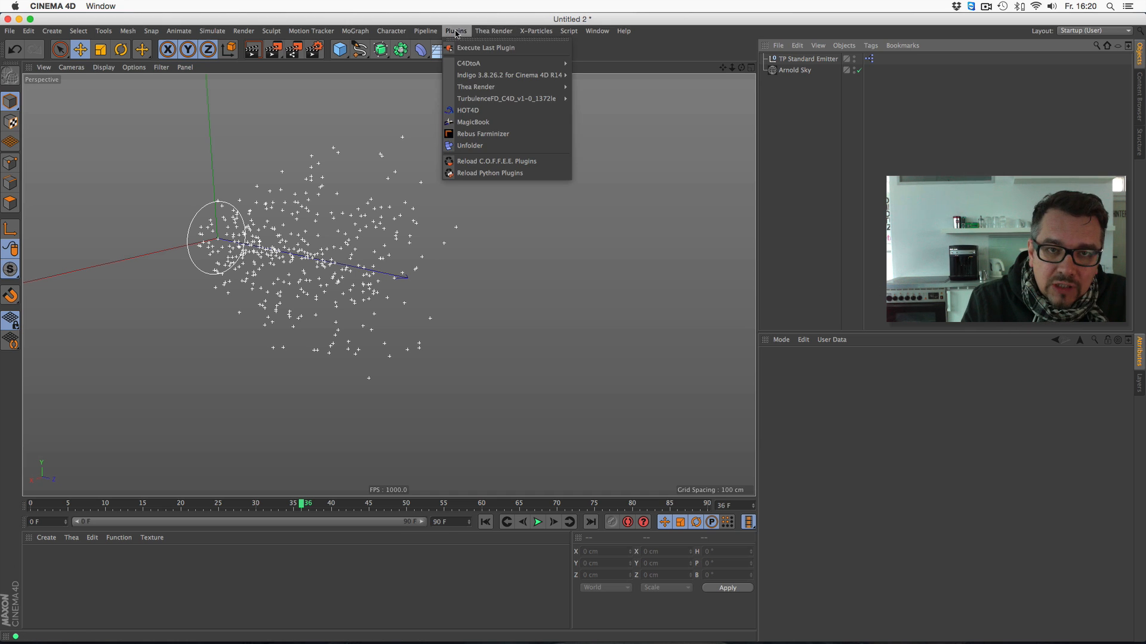
pyautogui.moveTo(460, 67)
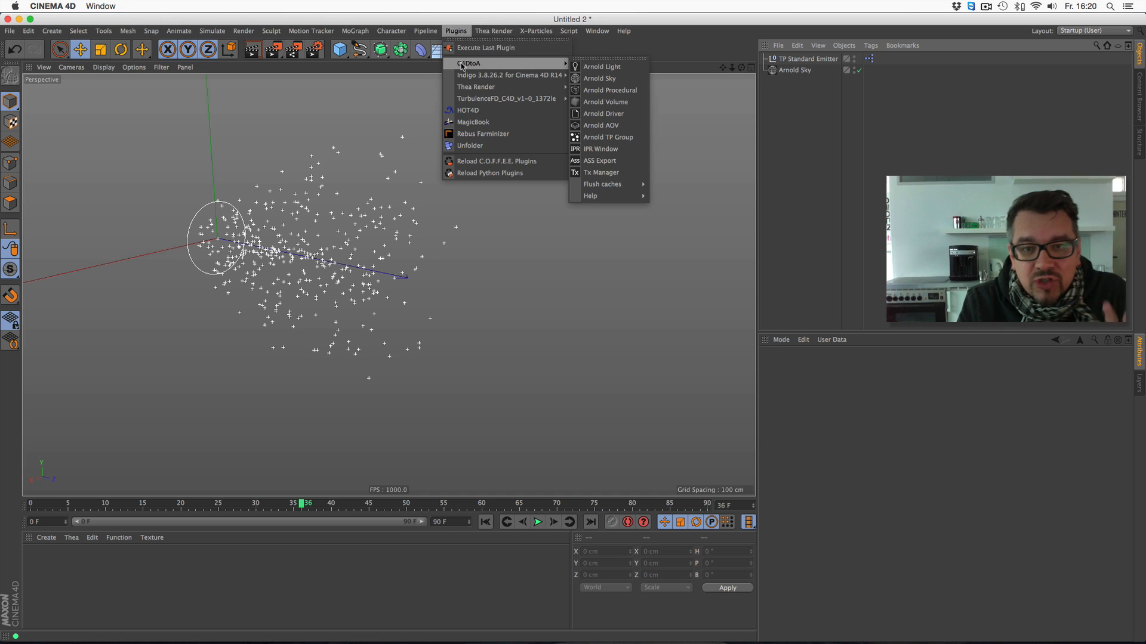
pyautogui.click(610, 139)
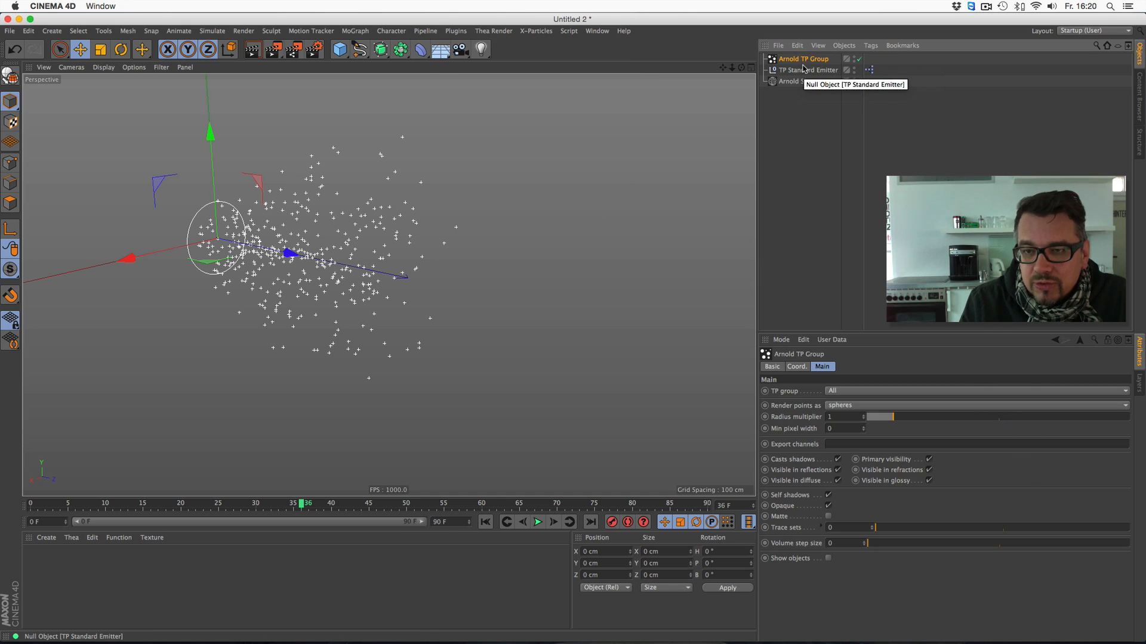
pyautogui.moveTo(733, 67); pyautogui.dragTo(733, 49)
pyautogui.click(783, 59)
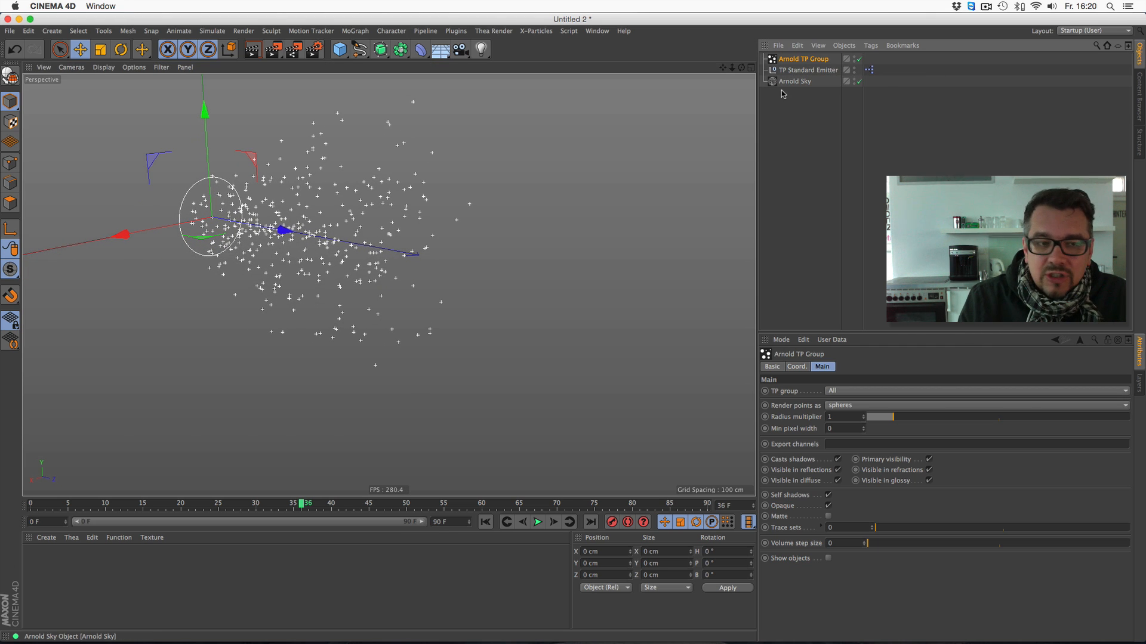
# - Replay the emission from the start to frame 26 and render the particles in the viewport
pyautogui.click(485, 522)
pyautogui.click(539, 522)
pyautogui.click(252, 50)
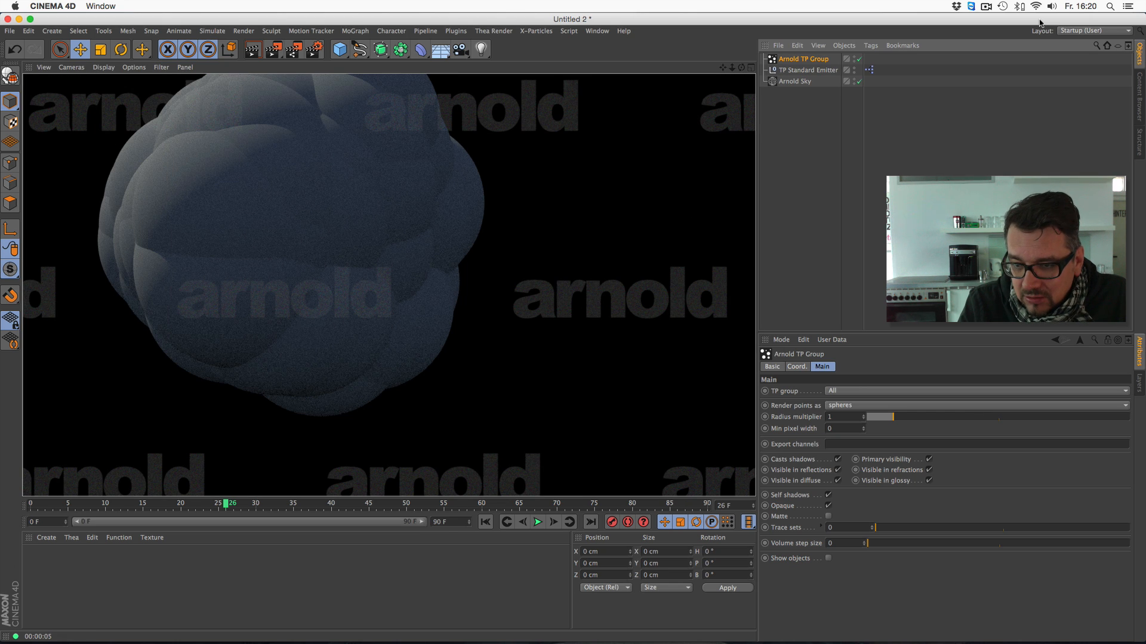
# - Examine the TP Standard Emitter's Advanced, Spin and Life settings for a particle size value
pyautogui.click(820, 71)
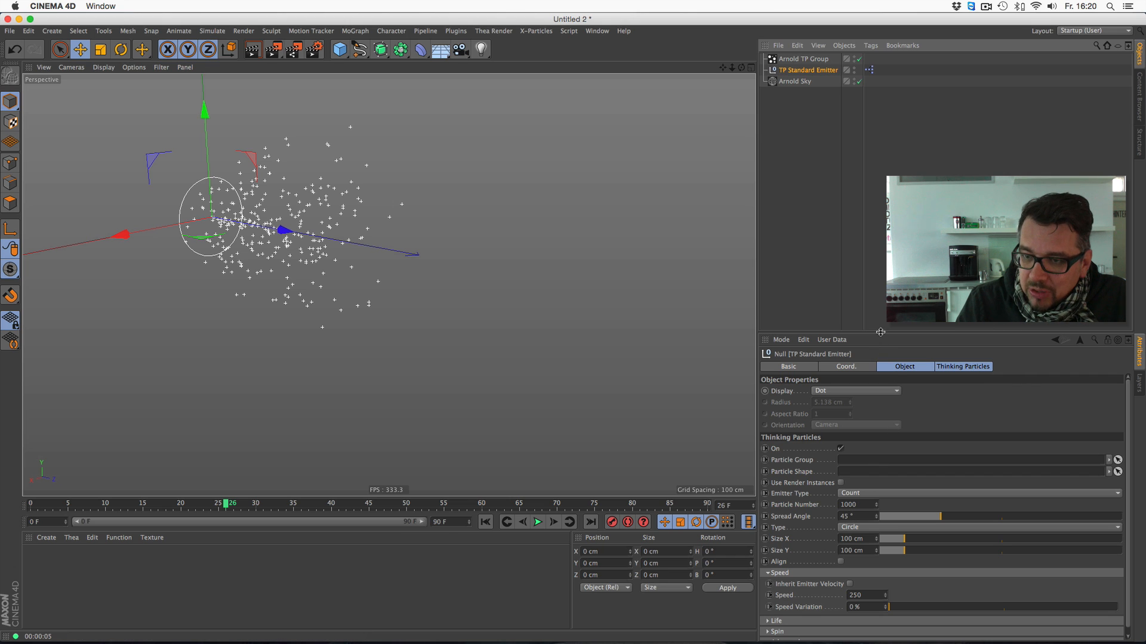
pyautogui.moveTo(880, 332); pyautogui.dragTo(880, 171)
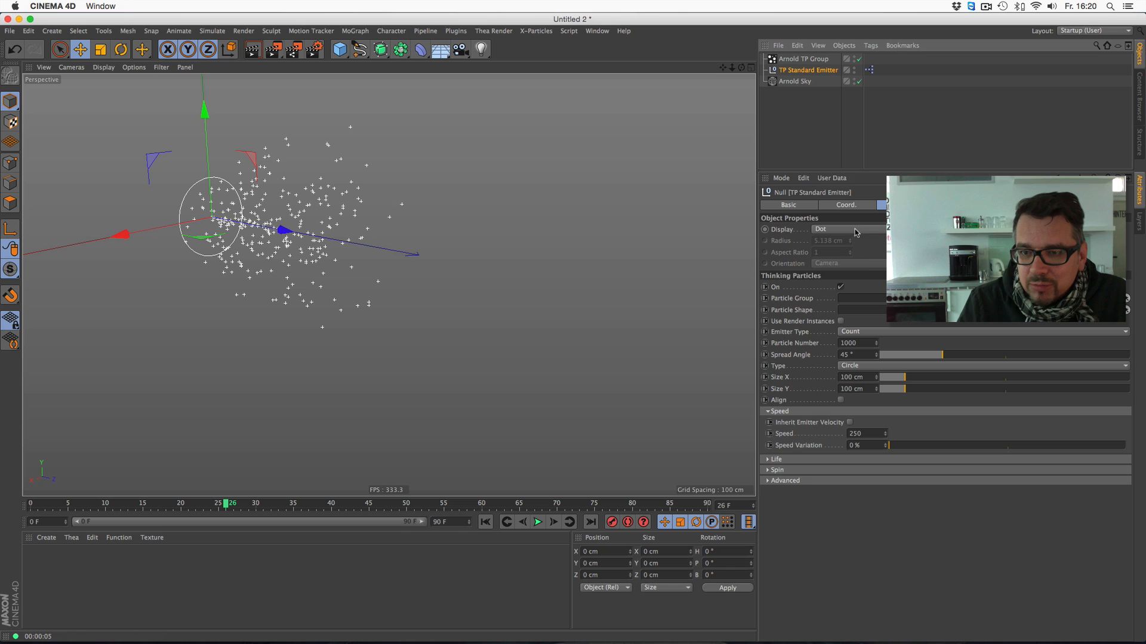
pyautogui.click(963, 205)
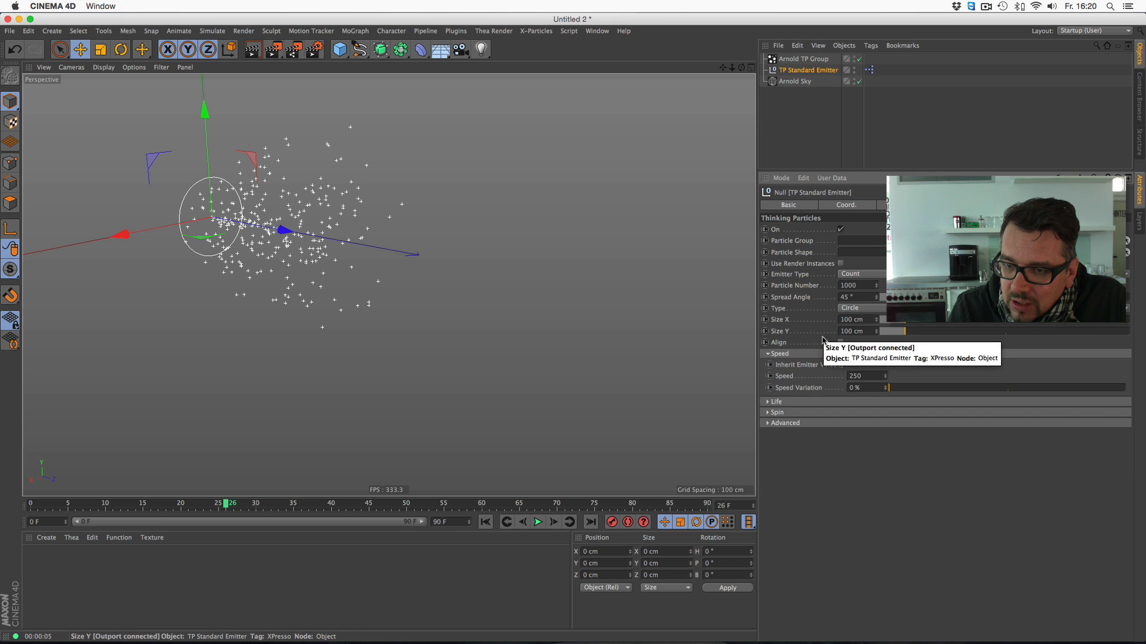
pyautogui.click(767, 423)
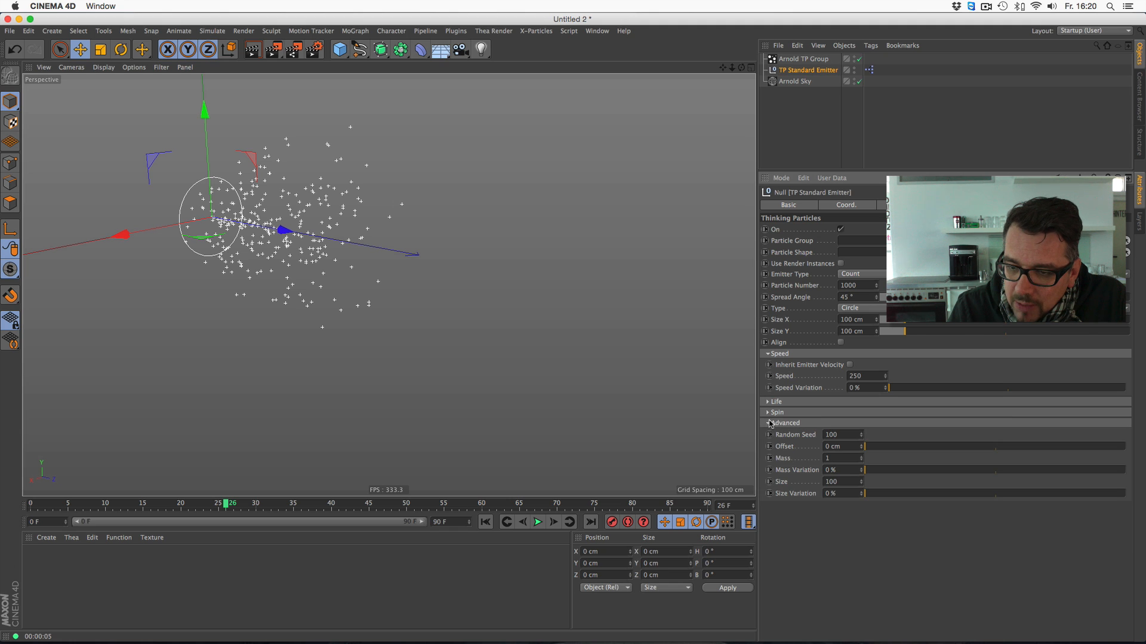
pyautogui.click(768, 412)
pyautogui.click(768, 401)
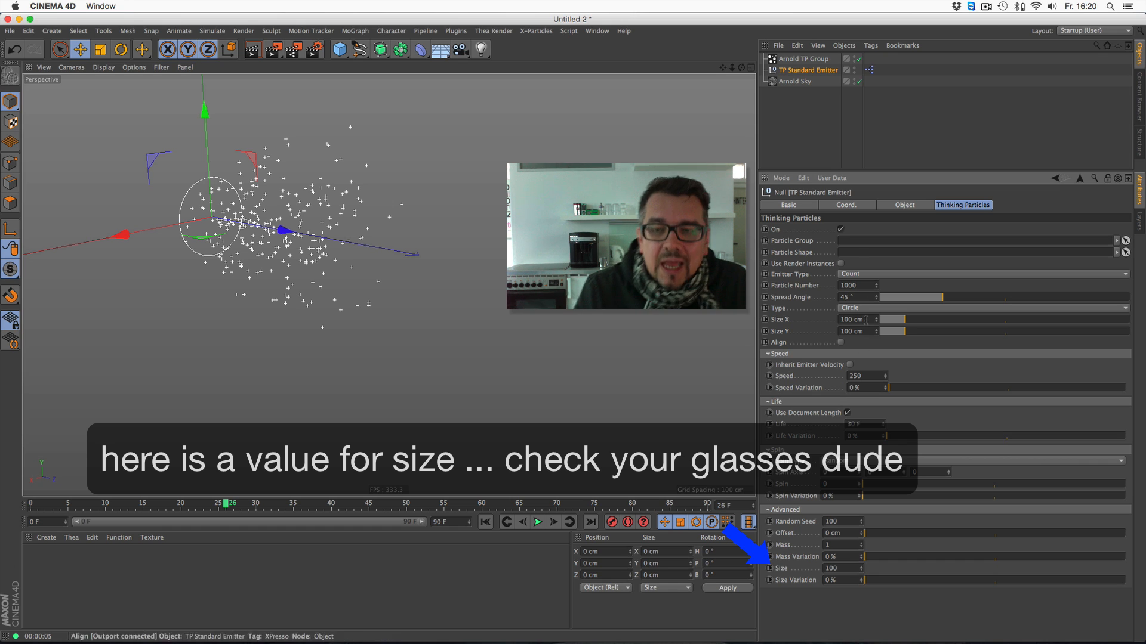
# - Set the Arnold TP Group's radius multiplier to 0.1, advance the emission to frame 28 and render the view
pyautogui.click(803, 59)
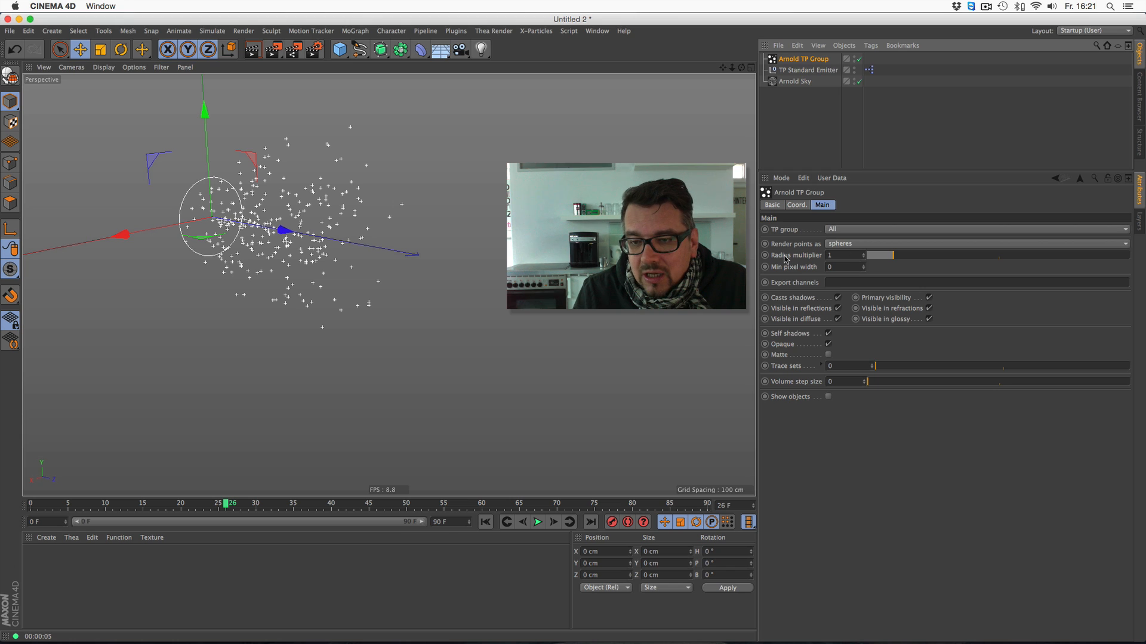
pyautogui.click(846, 255)
pyautogui.write('0.1')
pyautogui.press('Return')
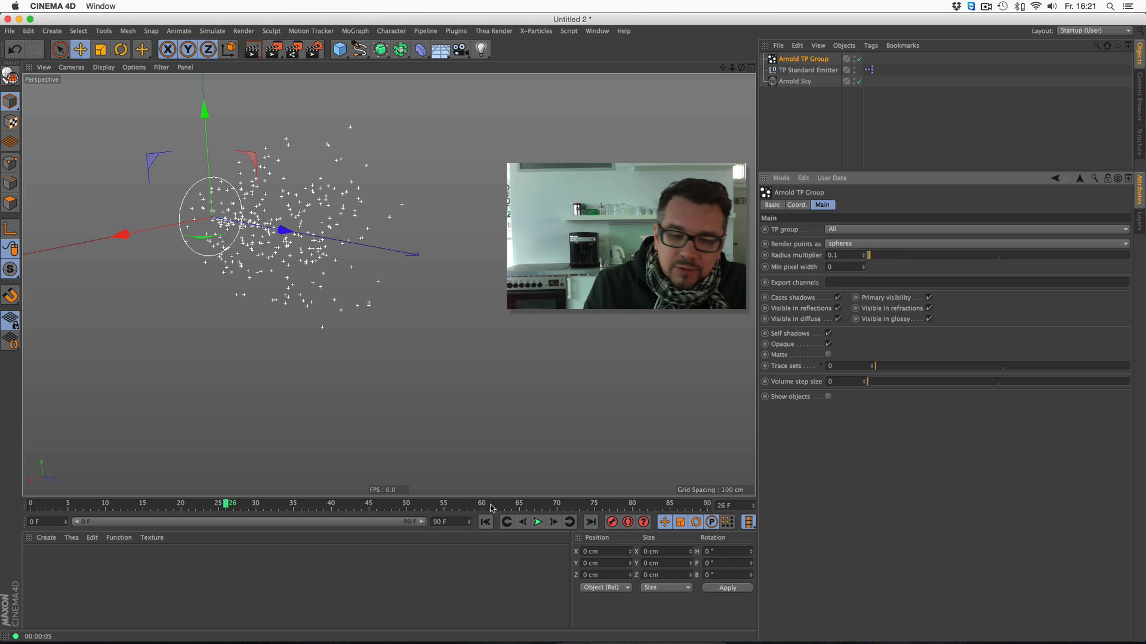
pyautogui.click(538, 522)
pyautogui.click(538, 522)
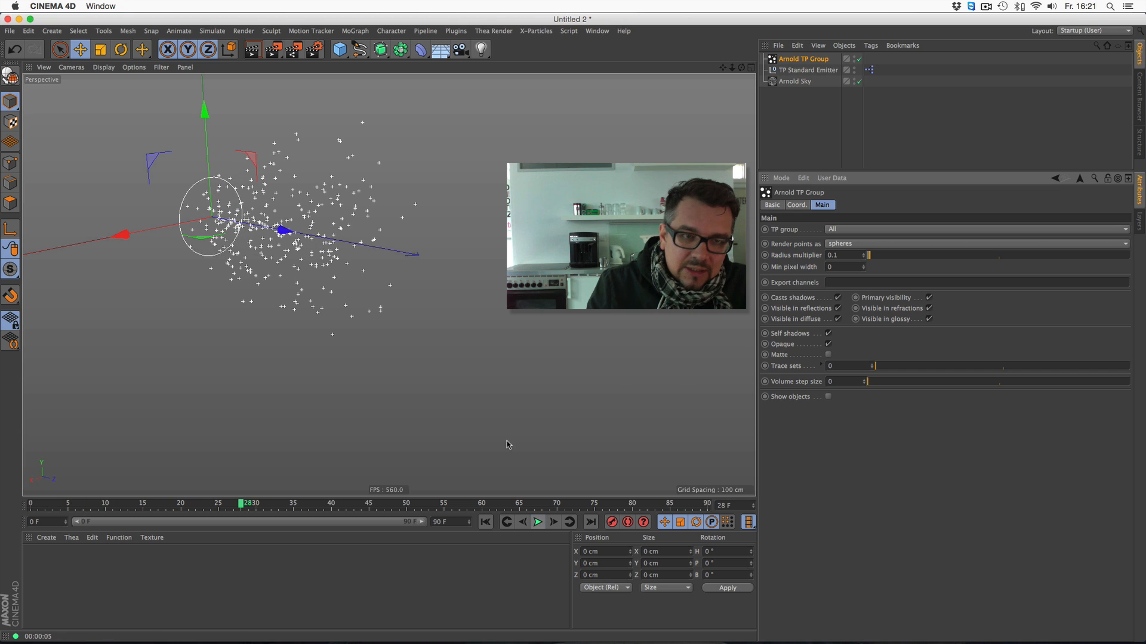
pyautogui.click(252, 49)
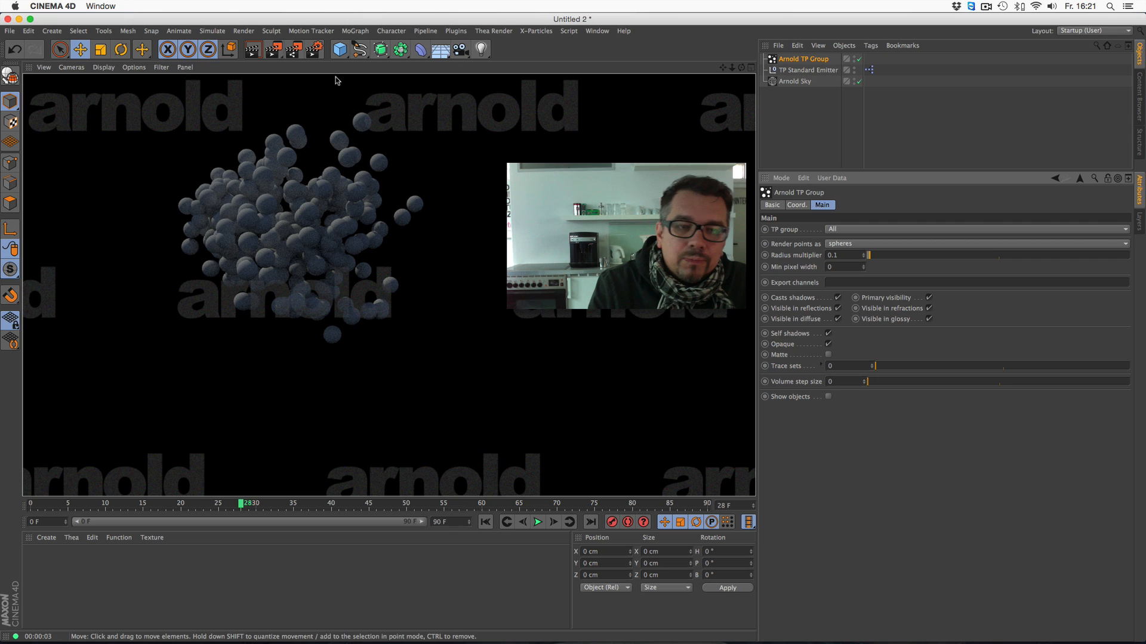
# - Add a Landscape with Borders At Sea Level turned off and scale it up to about 1511 × 252 × 1511 cm
pyautogui.moveTo(339, 49); pyautogui.dragTo(576, 125)
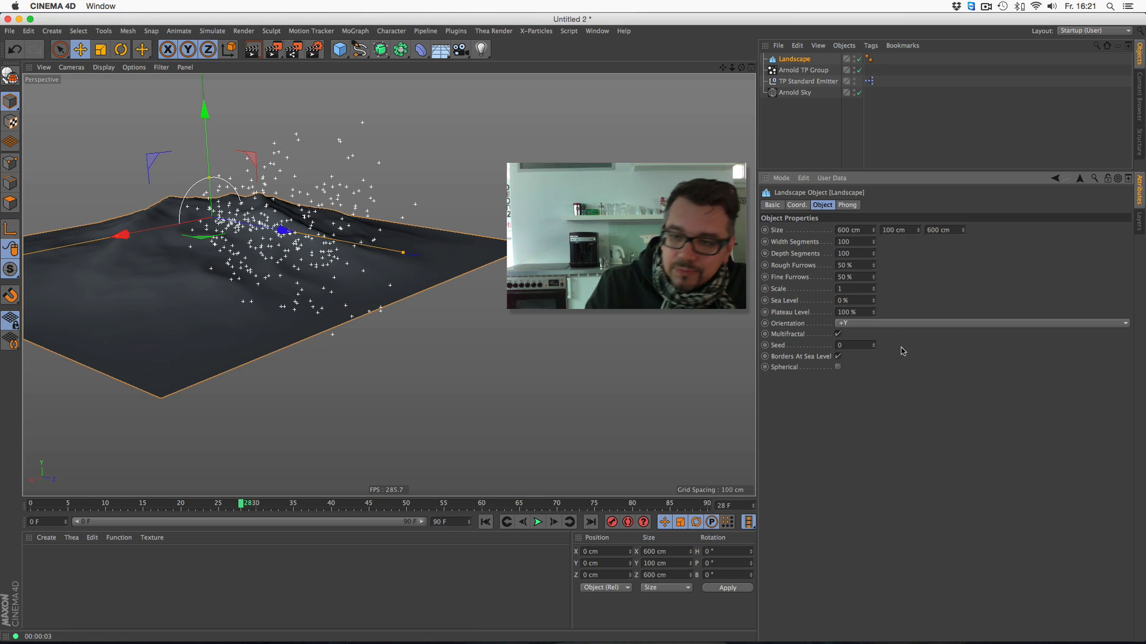
pyautogui.click(838, 357)
pyautogui.press('t')
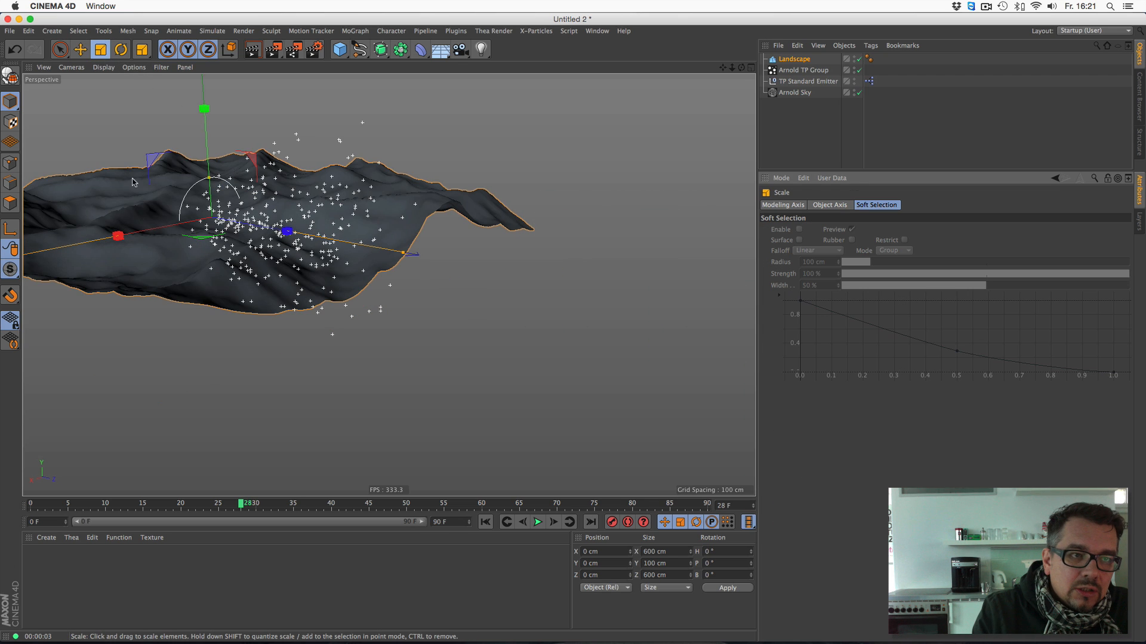
pyautogui.moveTo(349, 317); pyautogui.dragTo(440, 317)
# - Lower the landscape beneath the emitter to a Y position of about -171 cm
pyautogui.press('e')
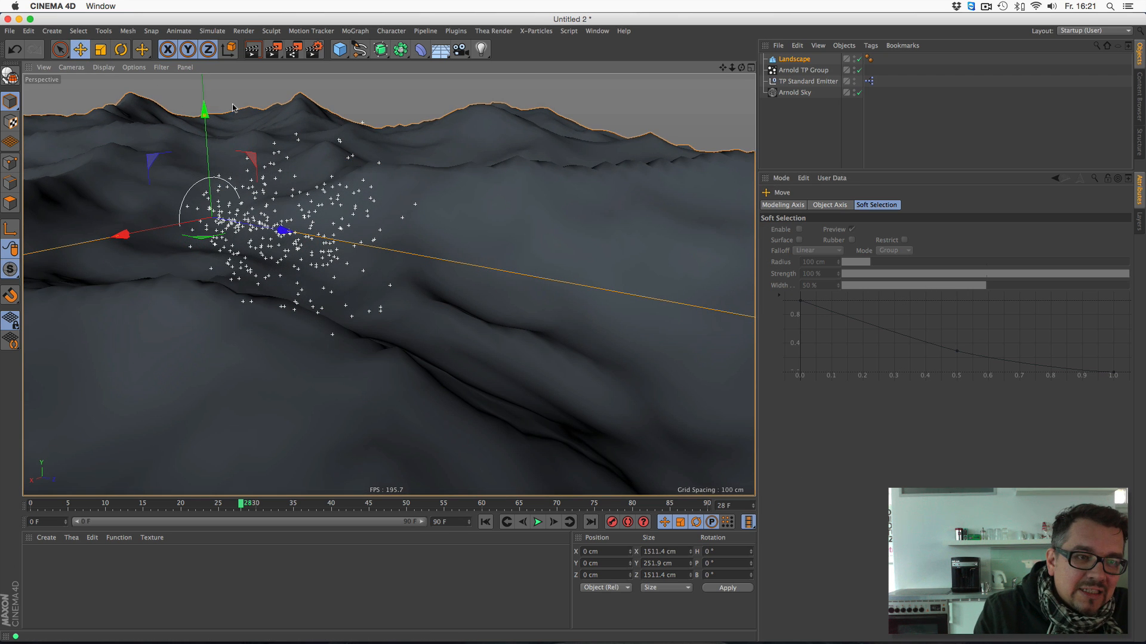
pyautogui.moveTo(212, 108); pyautogui.dragTo(216, 244)
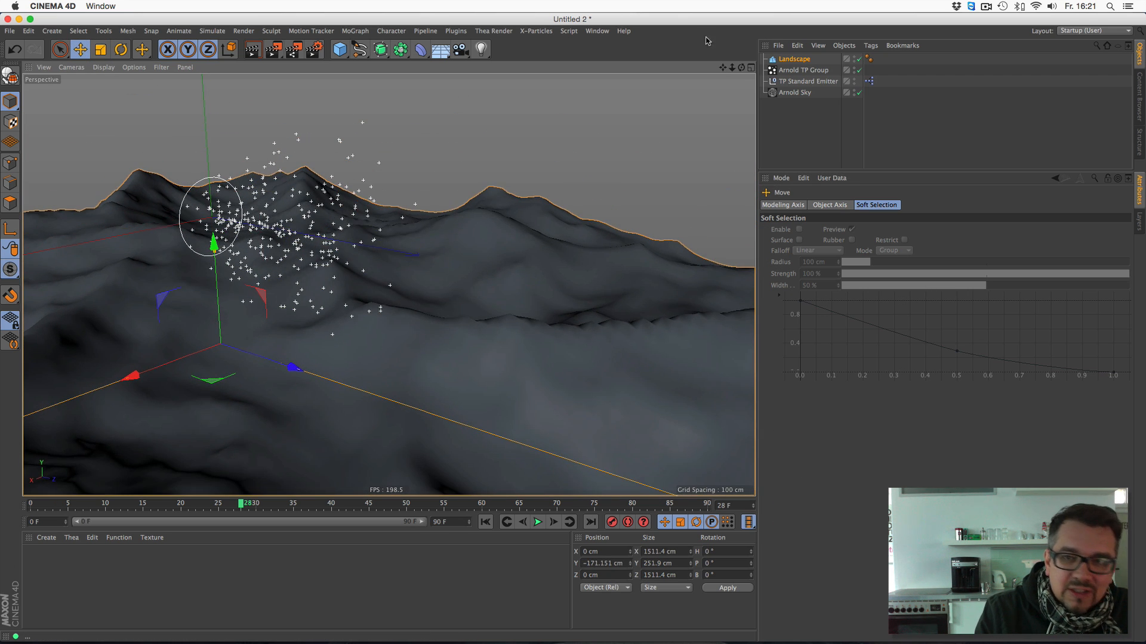
pyautogui.moveTo(740, 68); pyautogui.dragTo(707, 85)
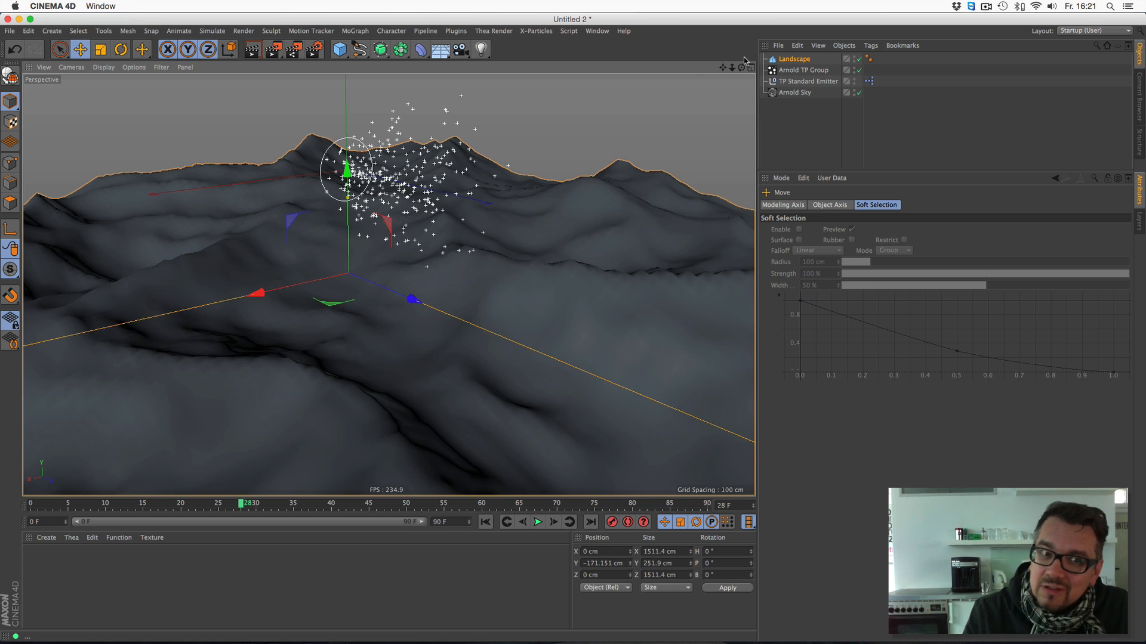
# - Add a Polygon Reduction deformer and make it a child of the Landscape
pyautogui.click(796, 59)
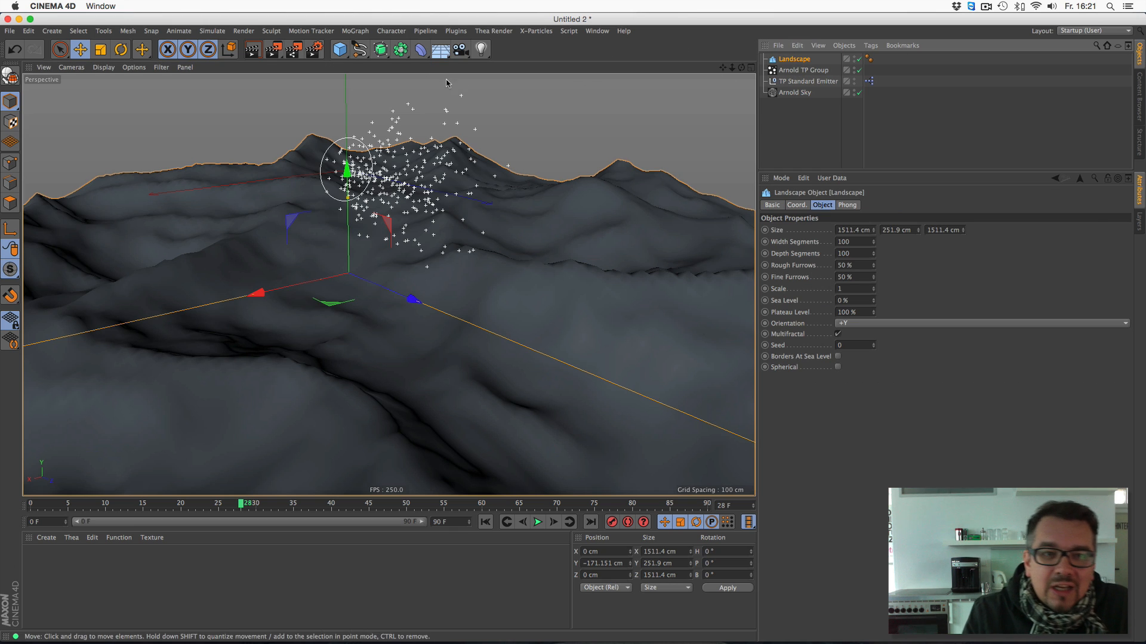
pyautogui.click(421, 49)
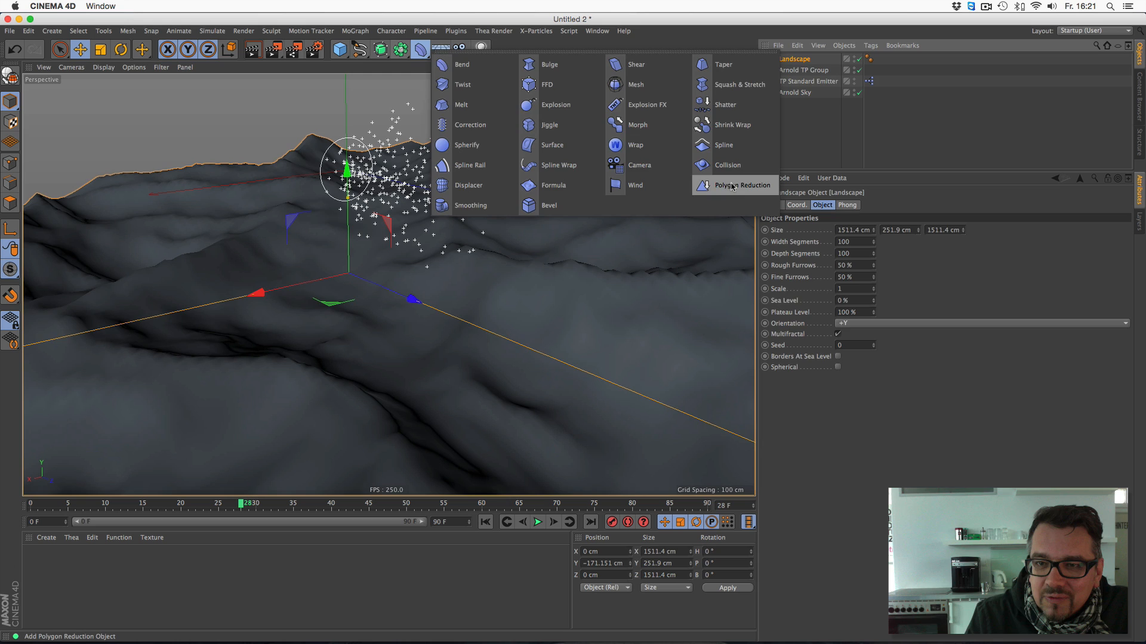
pyautogui.click(732, 187)
pyautogui.moveTo(799, 60); pyautogui.dragTo(801, 71)
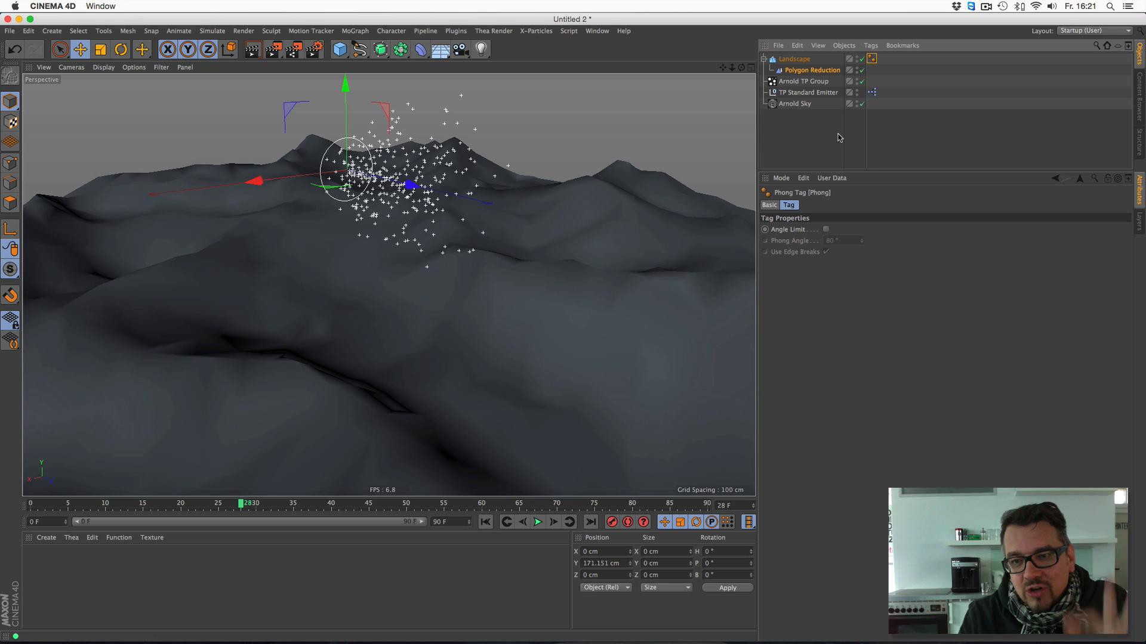
# - Enable the angle limit on the Landscape's Phong tag and set the Phong angle to 1°
pyautogui.click(826, 229)
pyautogui.write('1')
pyautogui.press('Return')
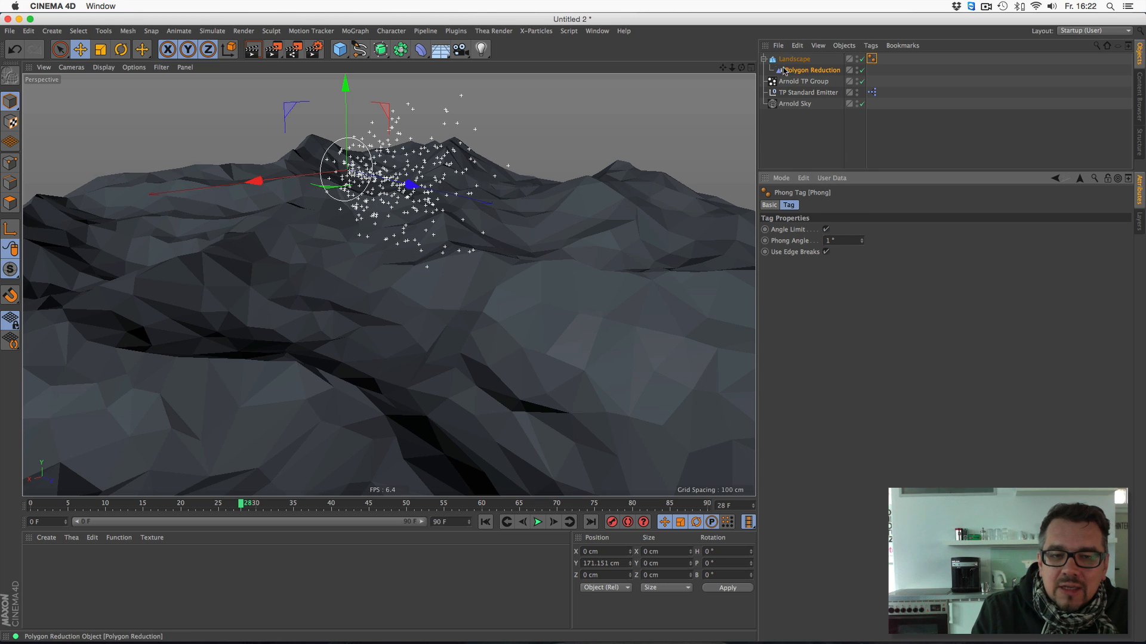
# - Replay the emission over the faceted landscape from the start to frame 32
pyautogui.moveTo(741, 67)
pyautogui.mouseDown()
pyautogui.moveTo(701, 55)
pyautogui.moveTo(723, 61)
pyautogui.mouseUp()
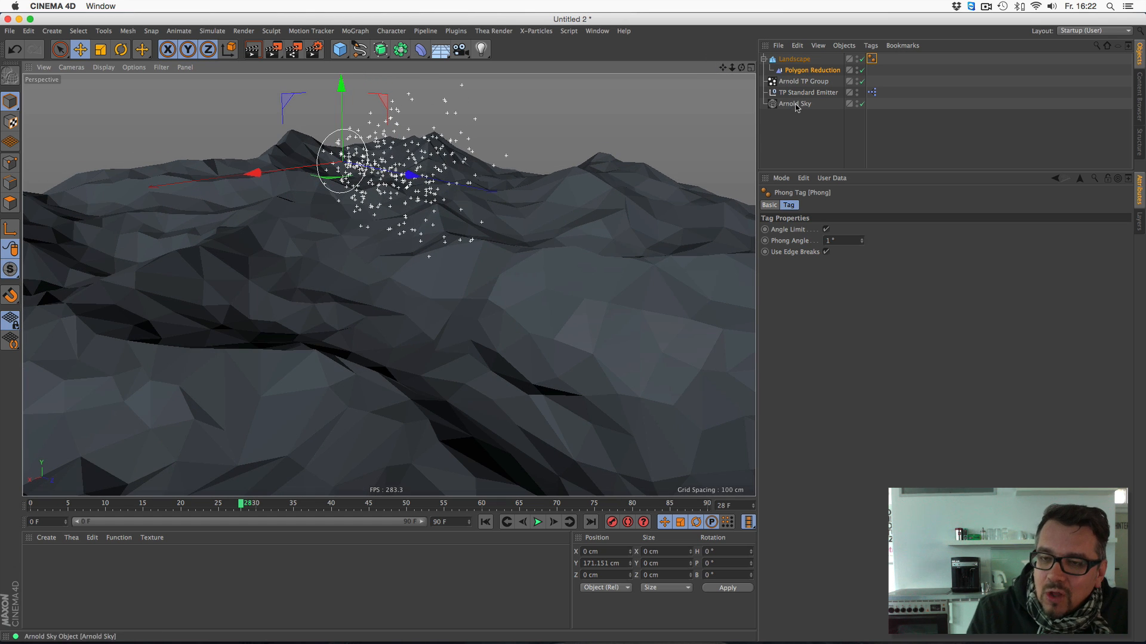
pyautogui.click(796, 106)
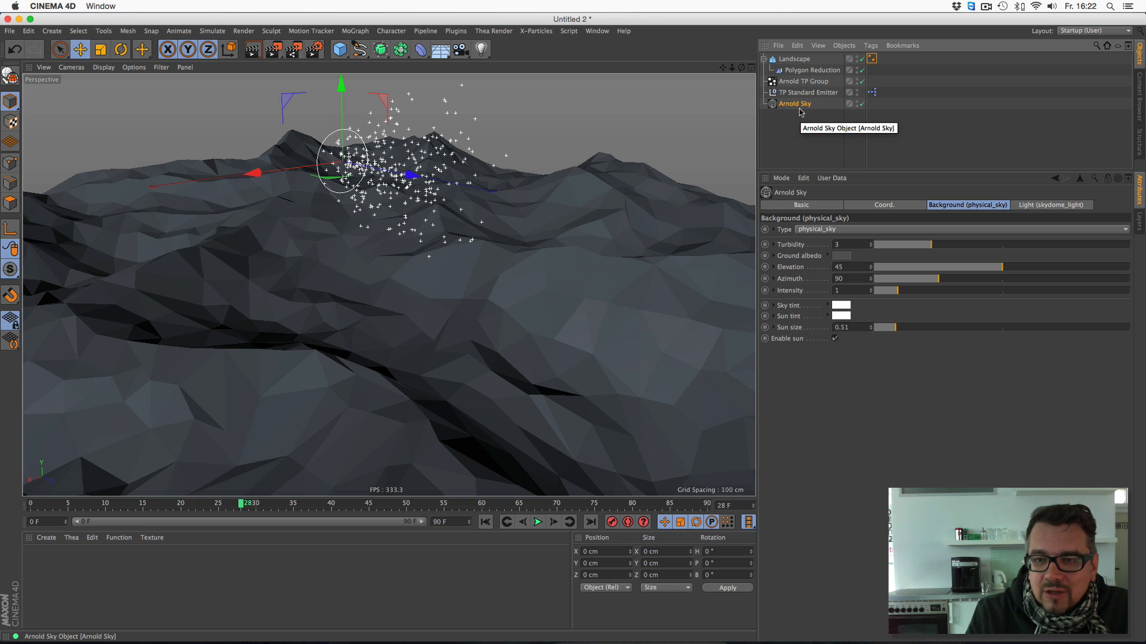
pyautogui.click(485, 522)
pyautogui.click(537, 522)
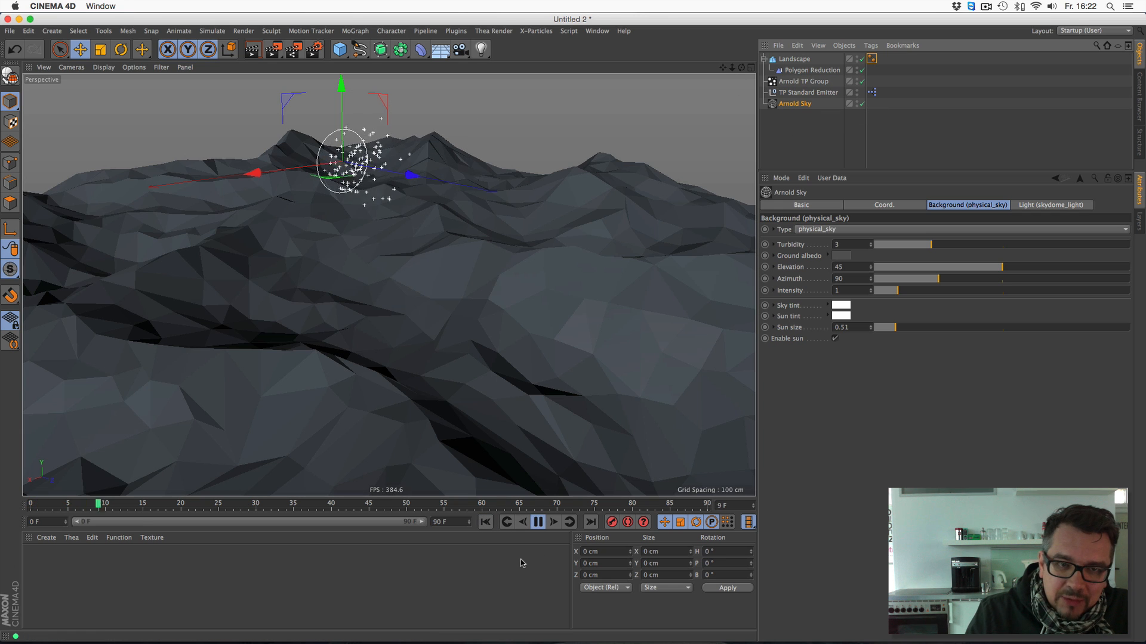
pyautogui.click(537, 522)
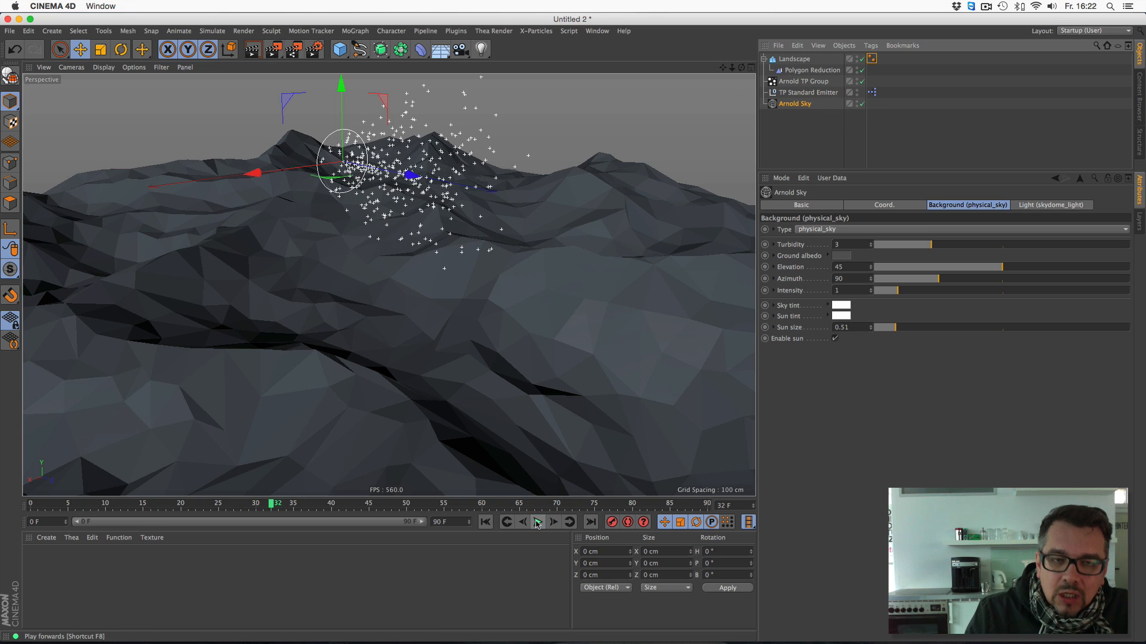
# - Add the TP Object Collision preset from the Interaction presets and assign the Landscape as its collision object
pyautogui.click(1140, 93)
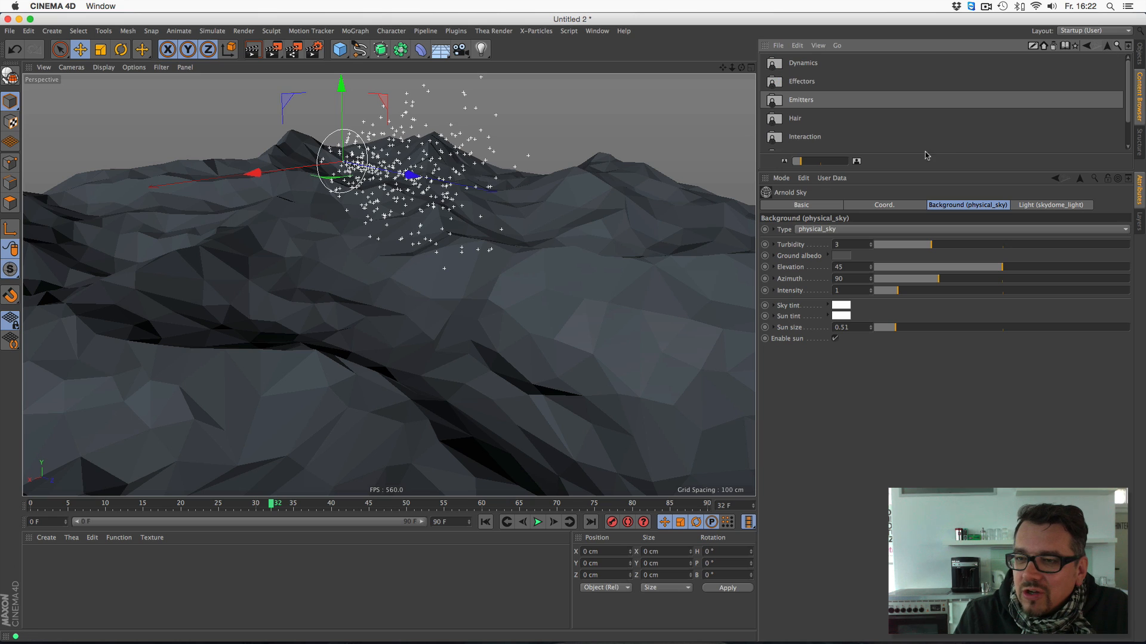
pyautogui.moveTo(904, 170); pyautogui.dragTo(904, 388)
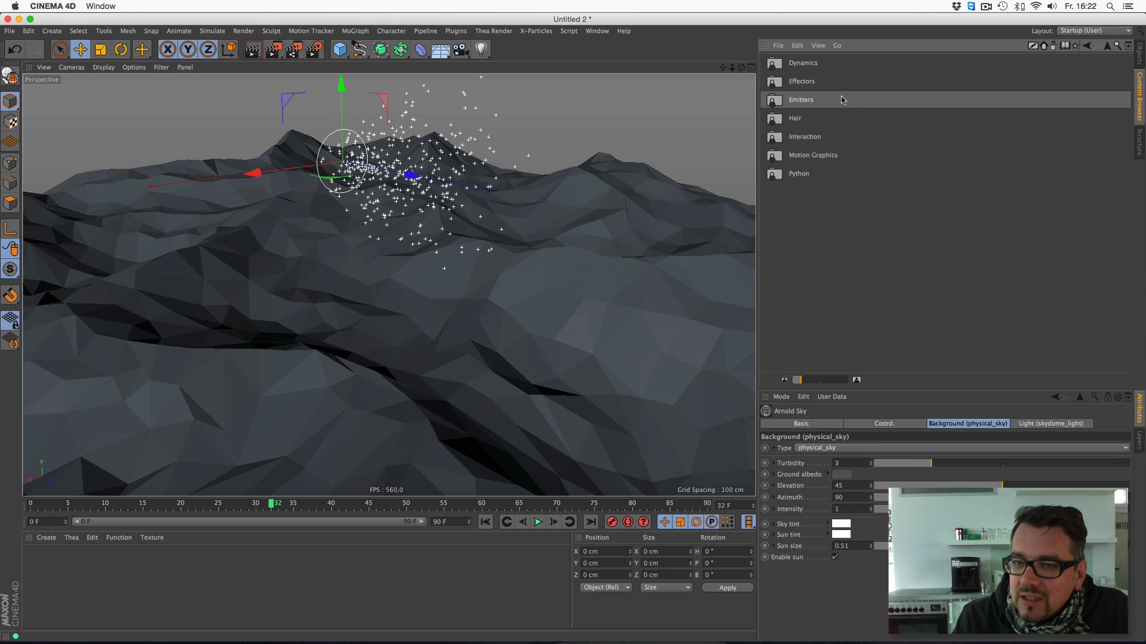
pyautogui.doubleClick(818, 141)
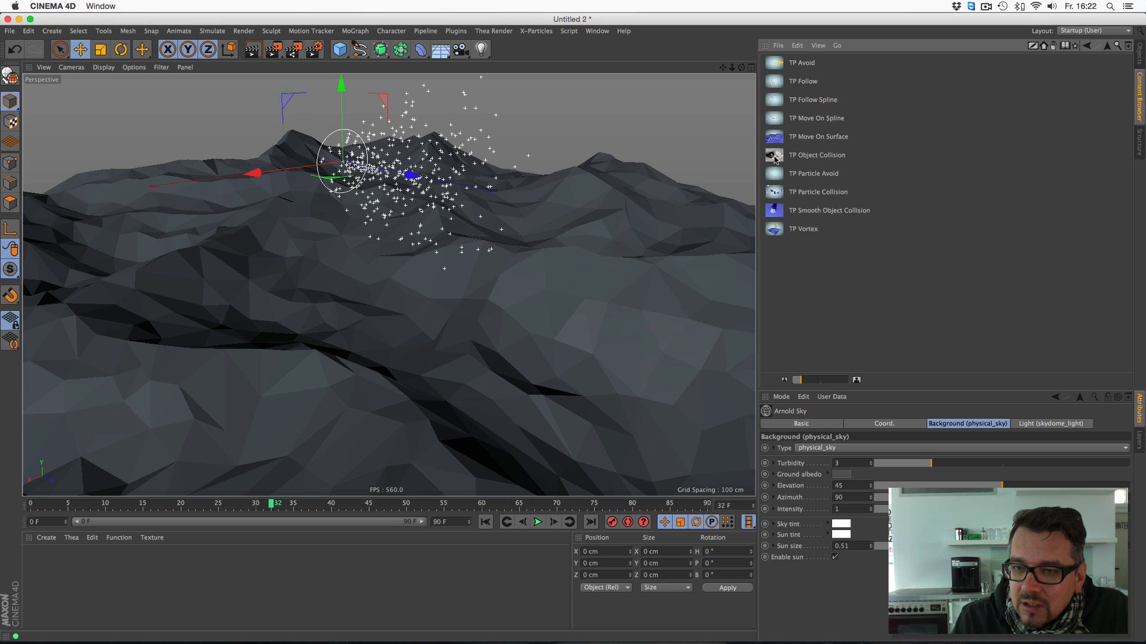
pyautogui.doubleClick(812, 157)
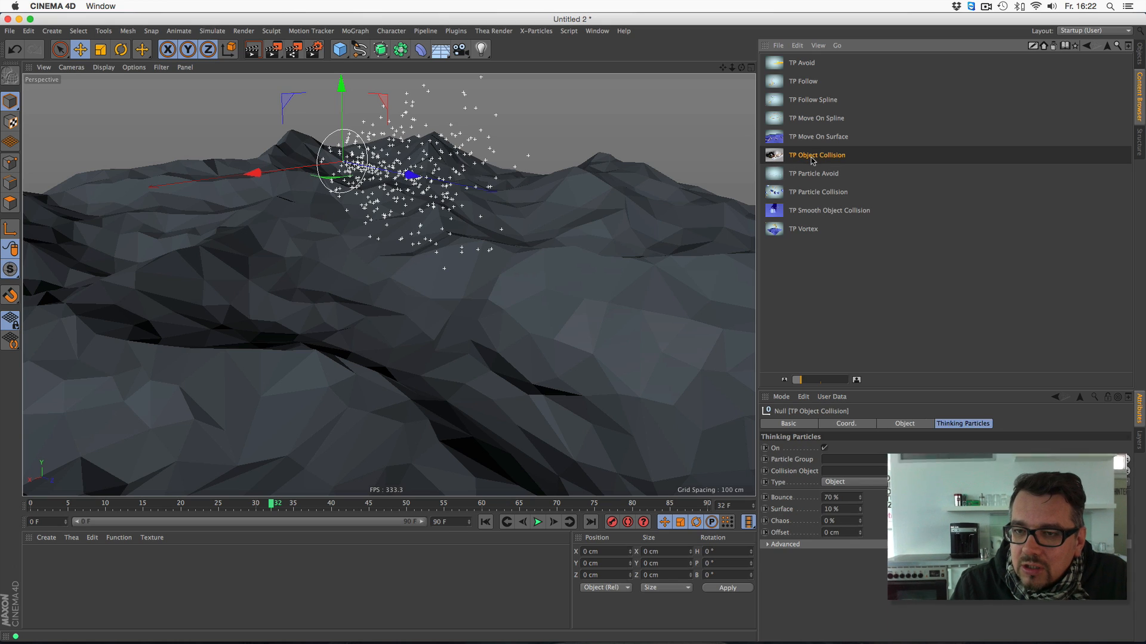
pyautogui.click(1138, 57)
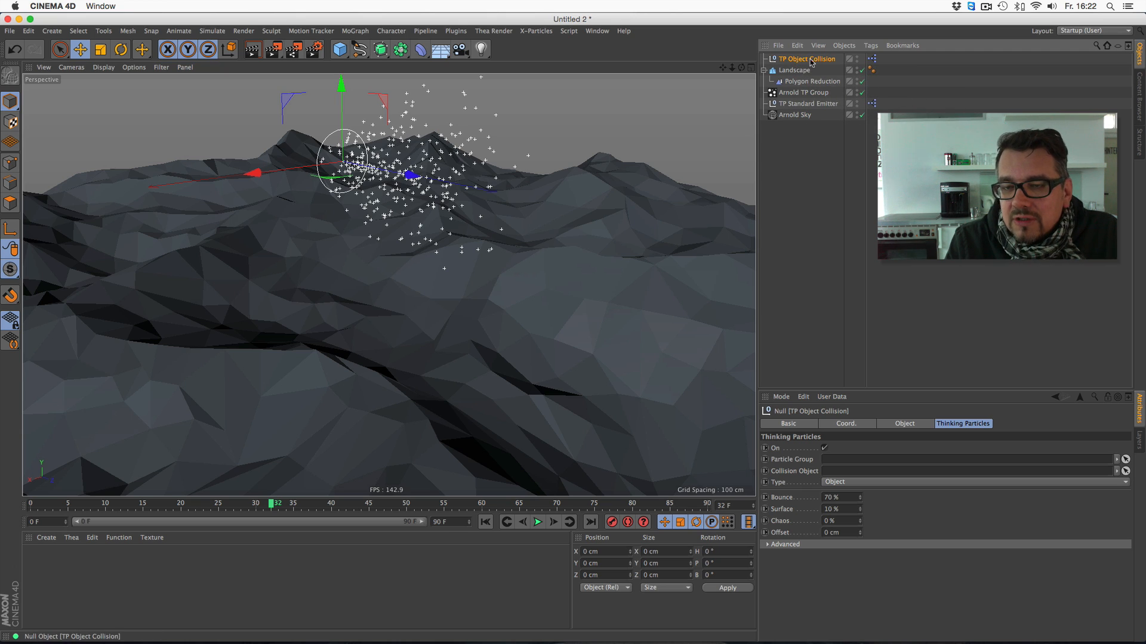
pyautogui.moveTo(794, 73); pyautogui.dragTo(850, 472)
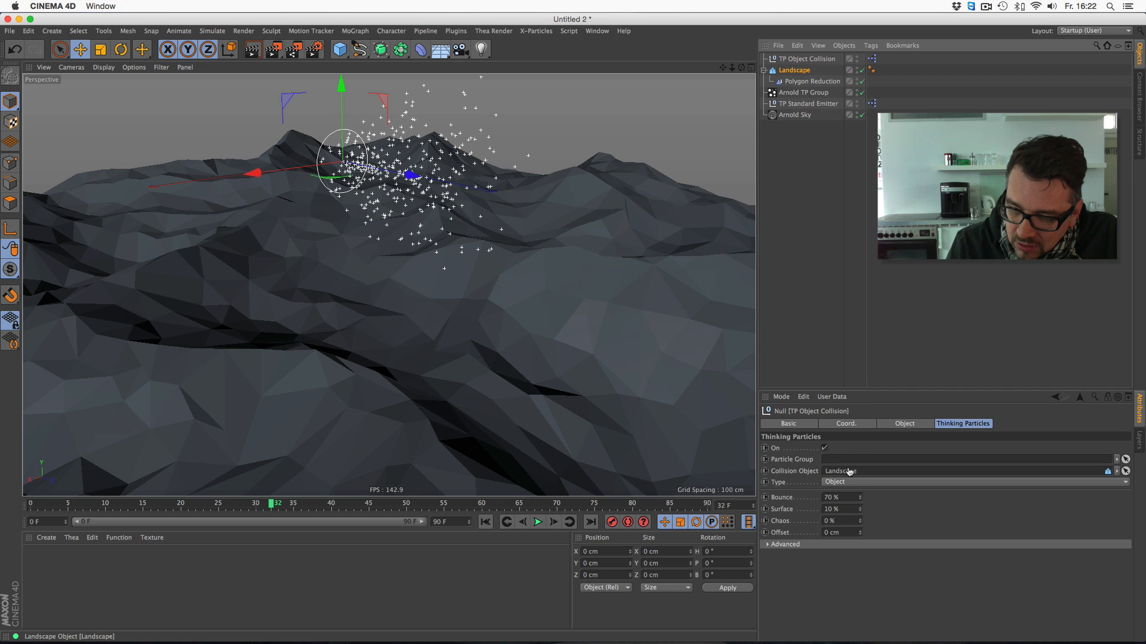
# - Play the particle simulation against the Landscape collision object and stop it at frame 51
pyautogui.click(506, 523)
pyautogui.click(537, 523)
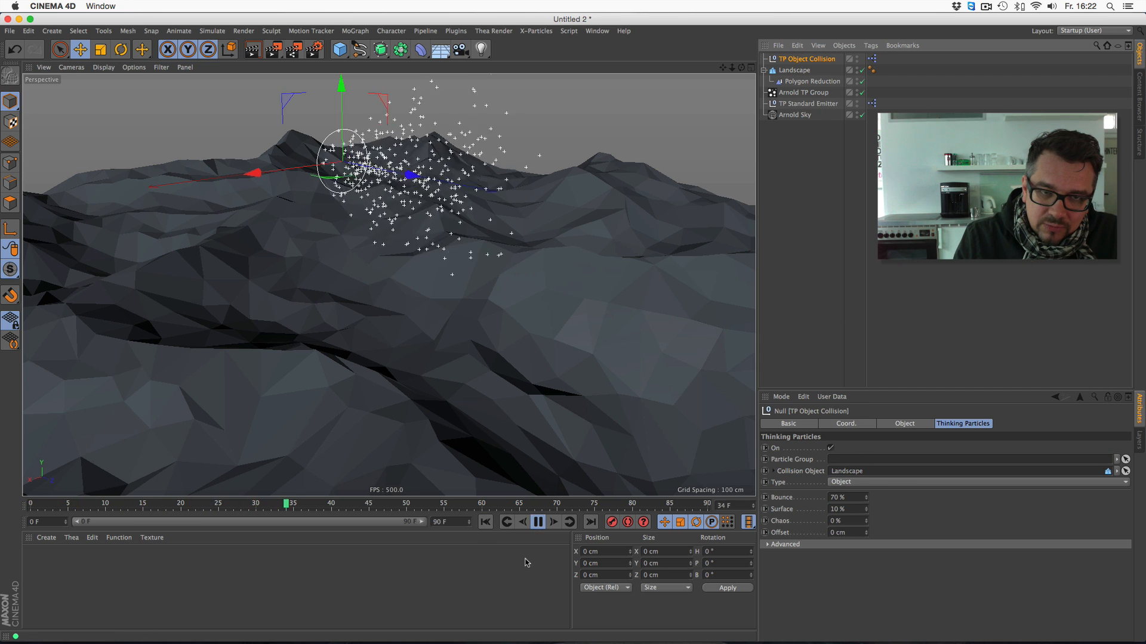
pyautogui.click(537, 522)
# - Add the TP Planar Gravity preset from the Effectors presets and set its strength to about 502
pyautogui.click(1137, 96)
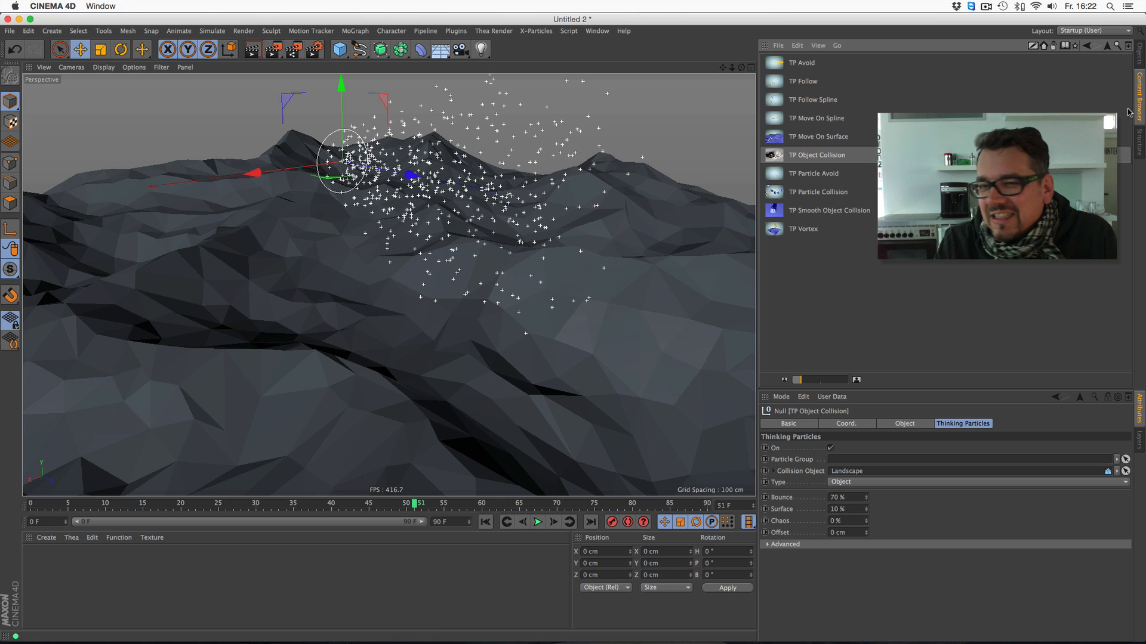
pyautogui.click(1108, 46)
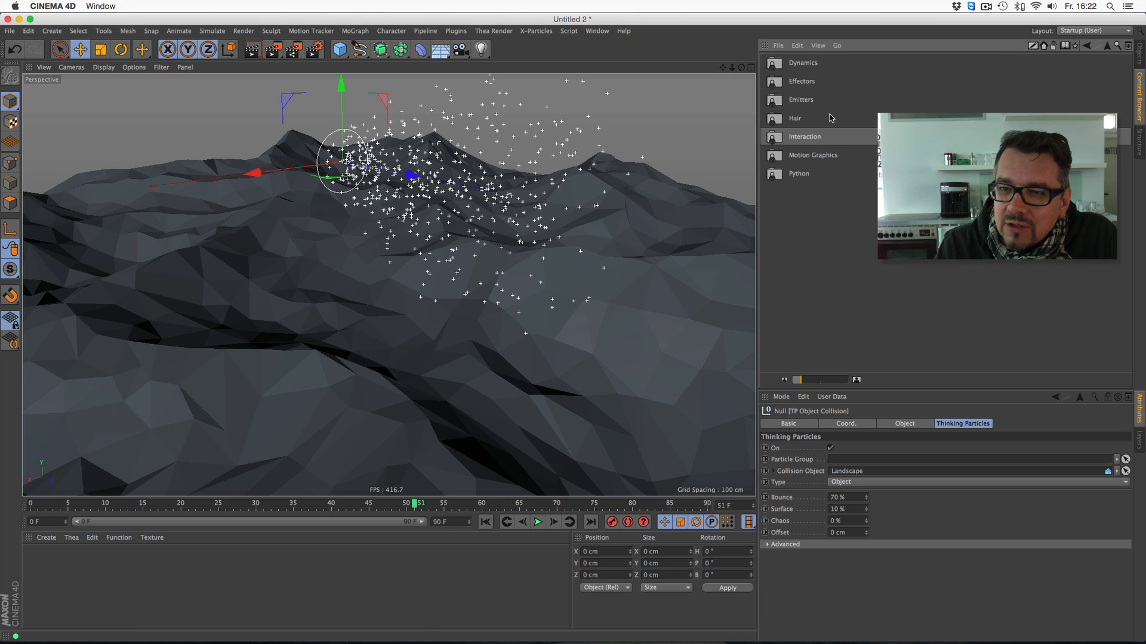
pyautogui.doubleClick(827, 82)
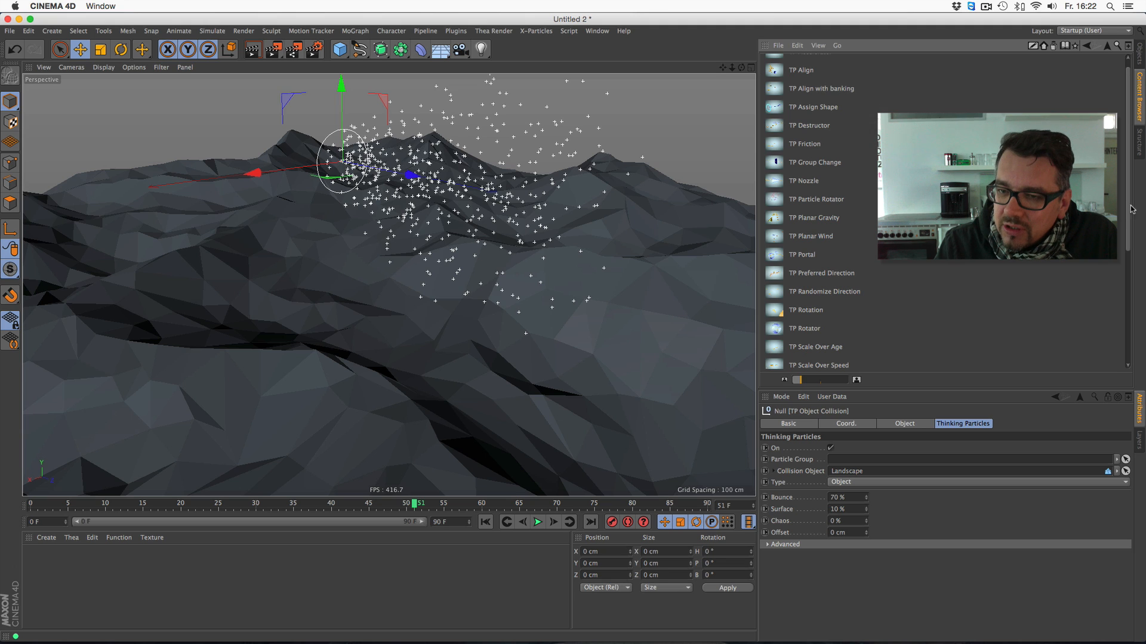
pyautogui.doubleClick(815, 218)
pyautogui.click(1138, 56)
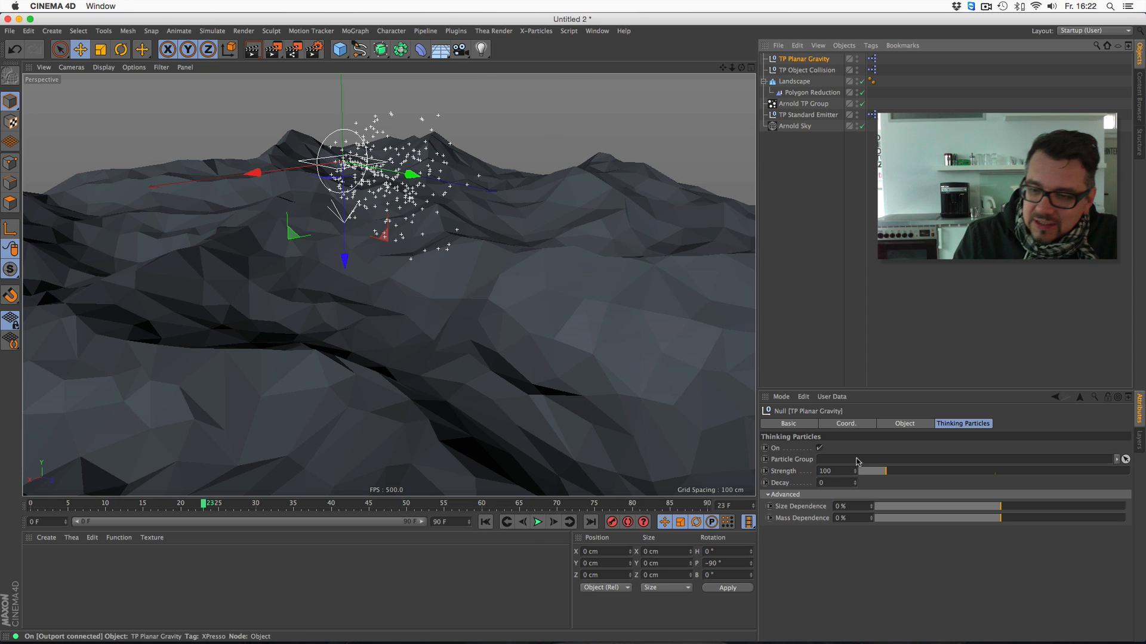
pyautogui.moveTo(886, 470); pyautogui.dragTo(994, 470)
# - Replay the particles from the start with gravity applied, stopping at frame 22
pyautogui.click(485, 522)
pyautogui.click(538, 522)
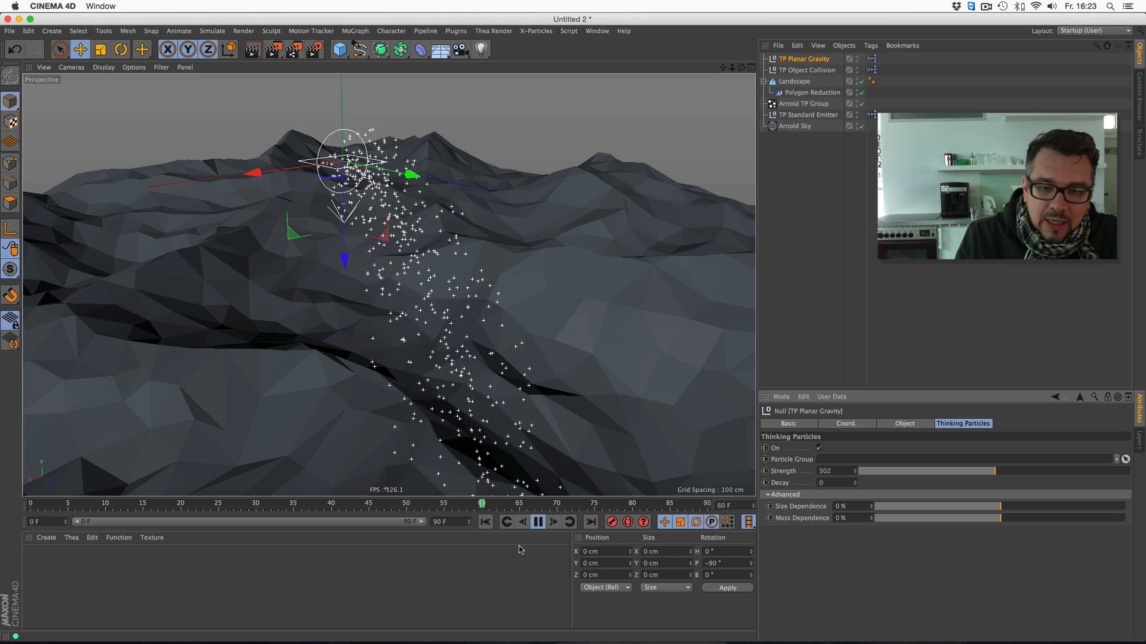
pyautogui.moveTo(733, 67)
pyautogui.mouseDown()
pyautogui.moveTo(686, 67)
pyautogui.moveTo(741, 74)
pyautogui.moveTo(753, 62)
pyautogui.mouseUp()
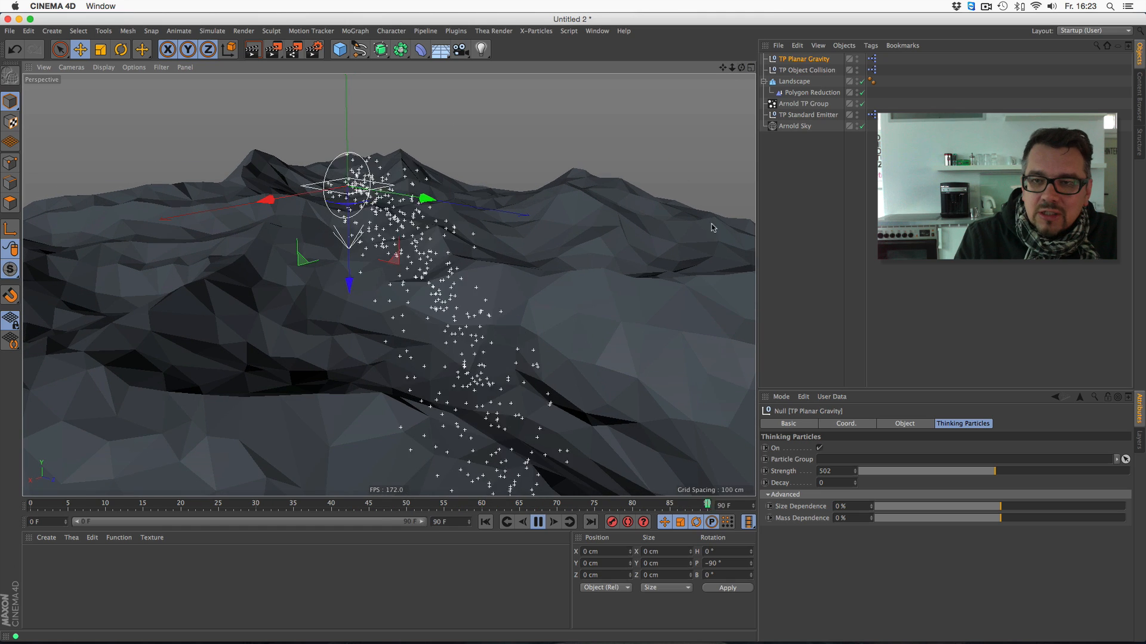
pyautogui.click(567, 523)
# - Convert the Landscape's current state to a polygon object and delete the original Landscape with its Polygon Reduction deformer
pyautogui.click(800, 83)
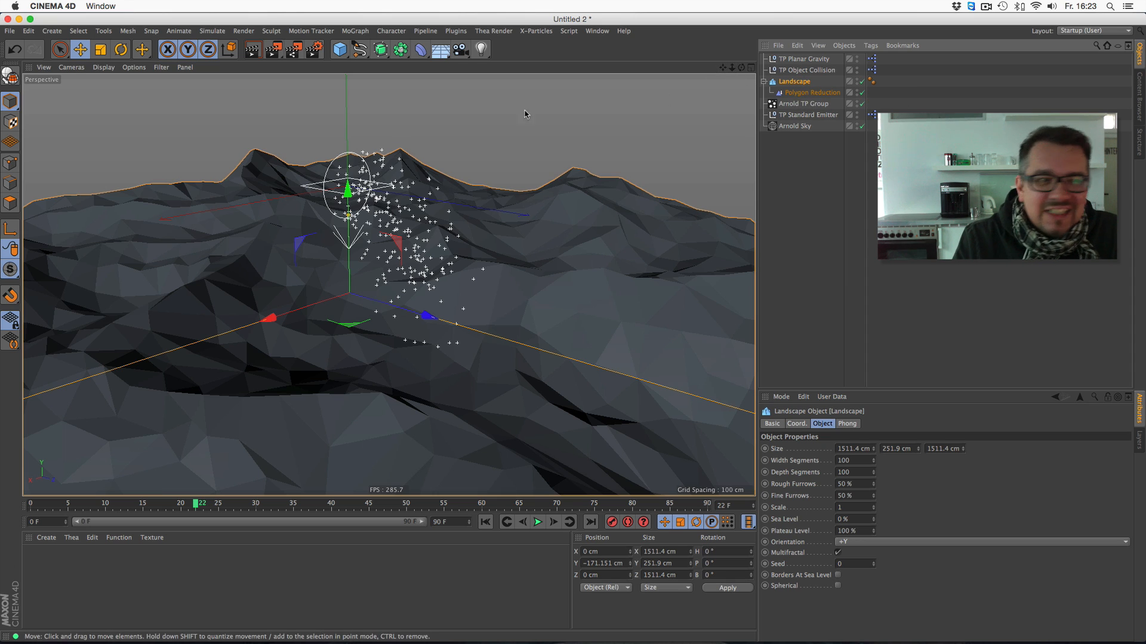
pyautogui.click(128, 31)
pyautogui.moveTo(134, 48)
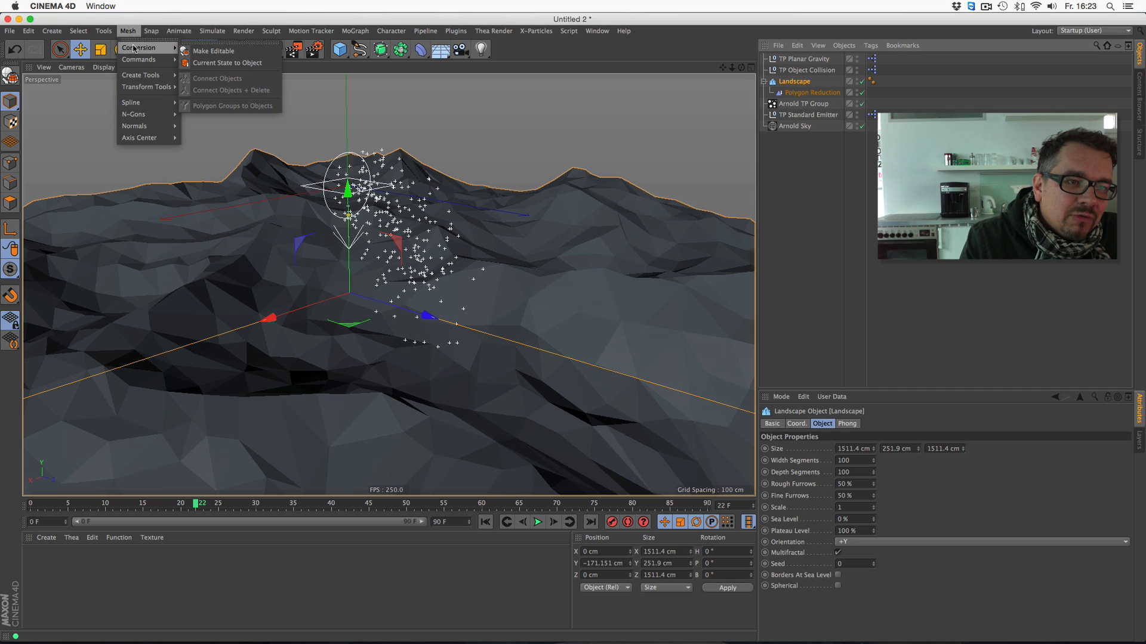
pyautogui.click(214, 64)
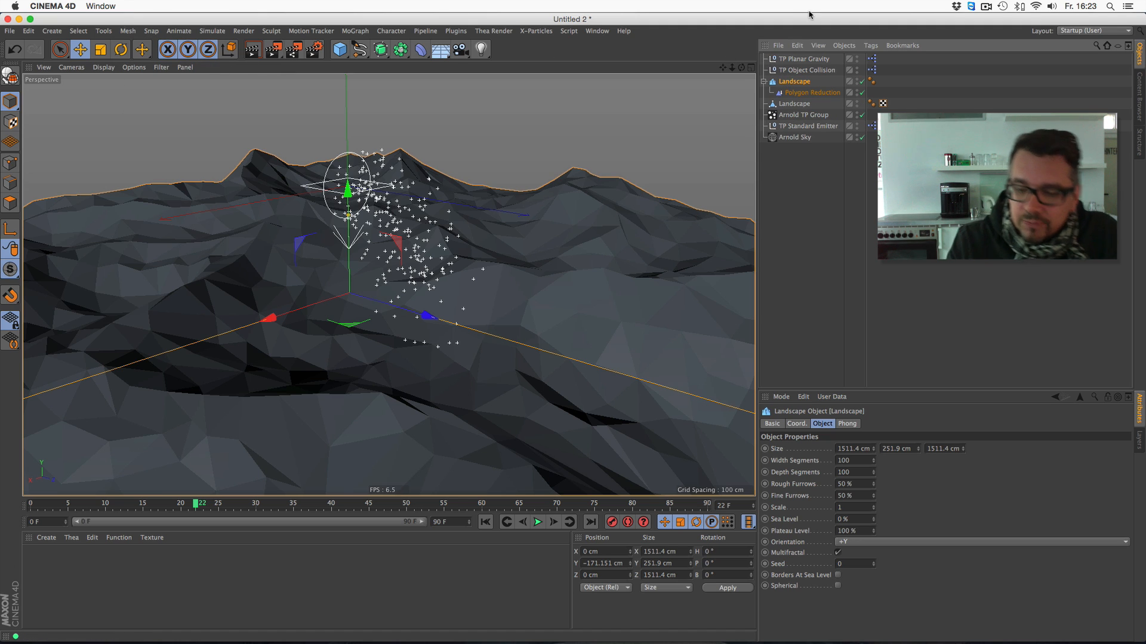
pyautogui.press('Delete')
# - Assign the polygon Landscape as the collision object of TP Object Collision and play the simulation
pyautogui.click(823, 71)
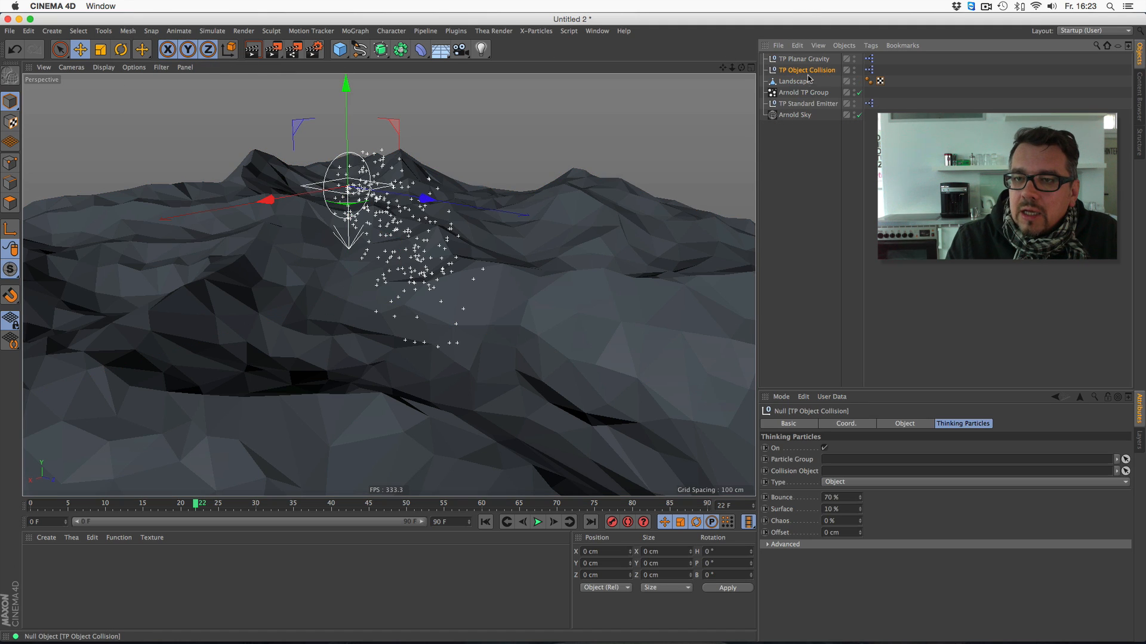
pyautogui.click(799, 84)
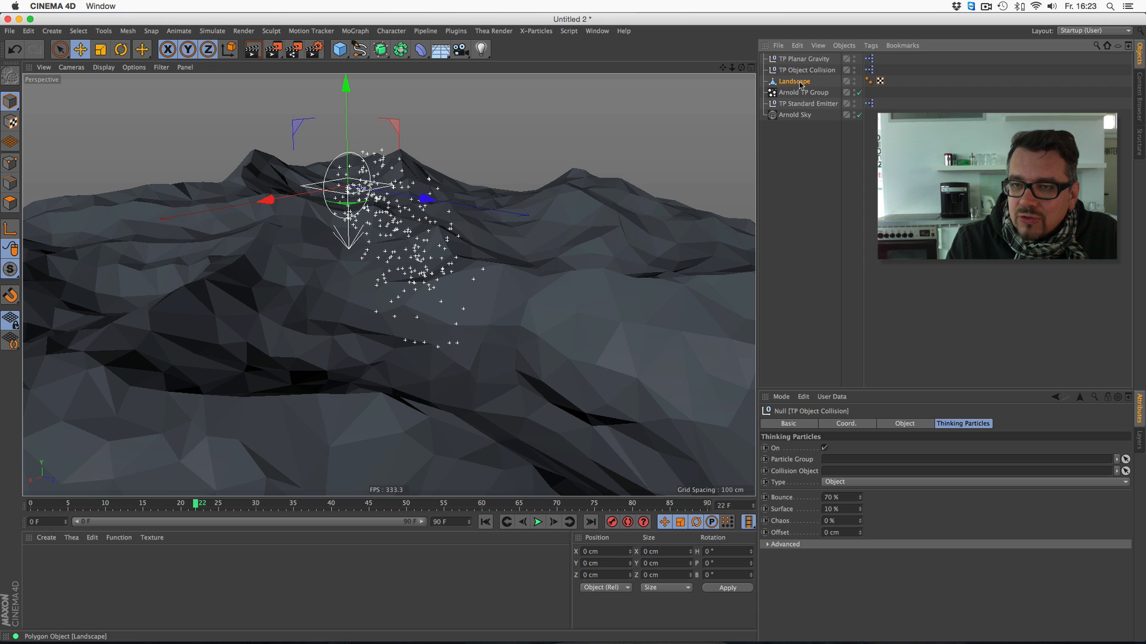
pyautogui.moveTo(799, 84); pyautogui.dragTo(850, 475)
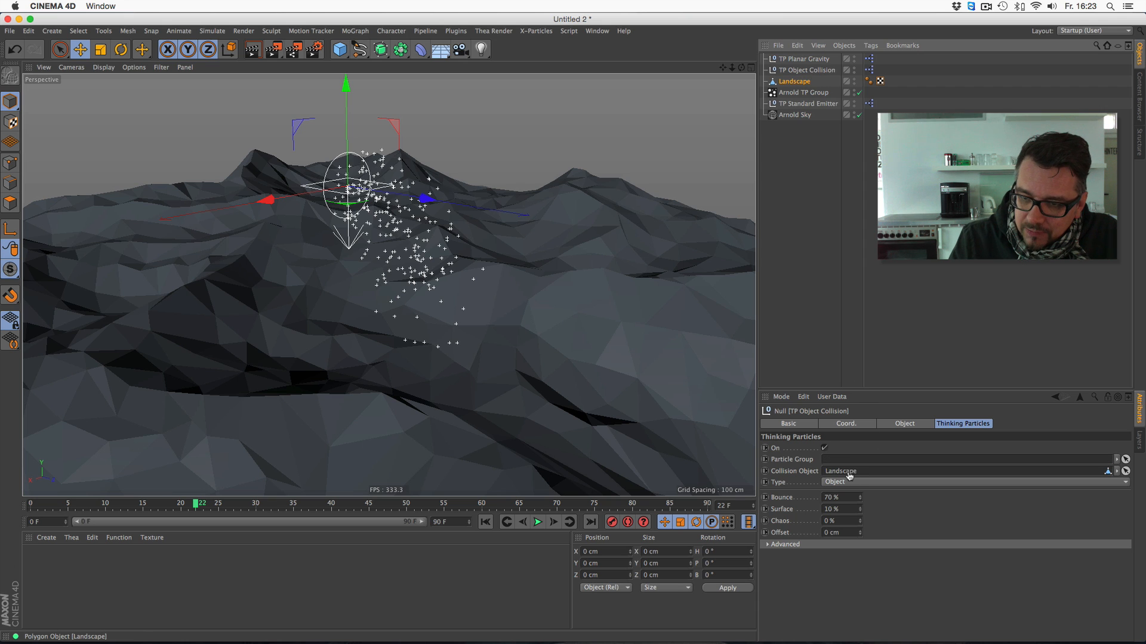
pyautogui.click(537, 522)
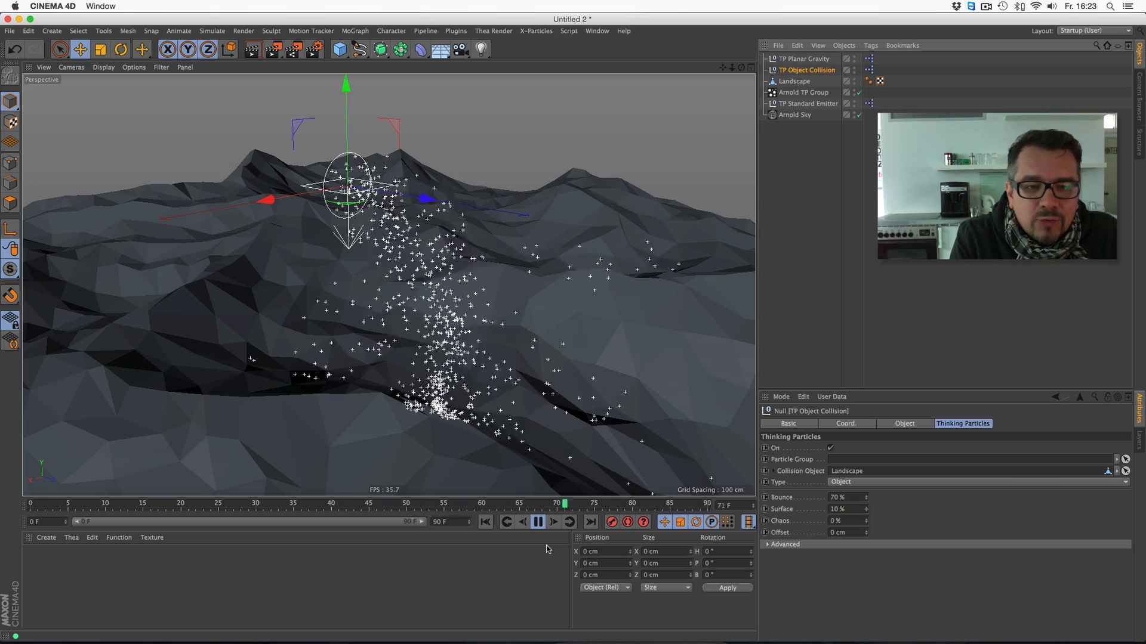
pyautogui.moveTo(741, 68)
pyautogui.mouseDown()
pyautogui.moveTo(722, 61)
pyautogui.moveTo(738, 70)
pyautogui.mouseUp()
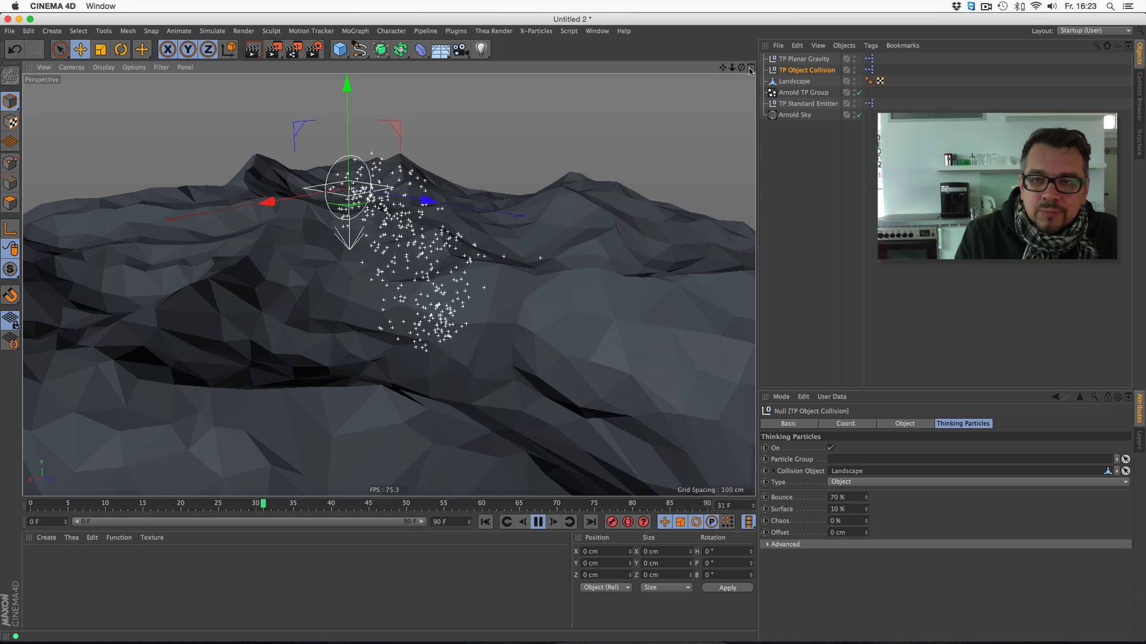
# - Move the TP Standard Emitter above the rear peak to about Y 52 cm and Z -254 cm and render the view
pyautogui.click(800, 104)
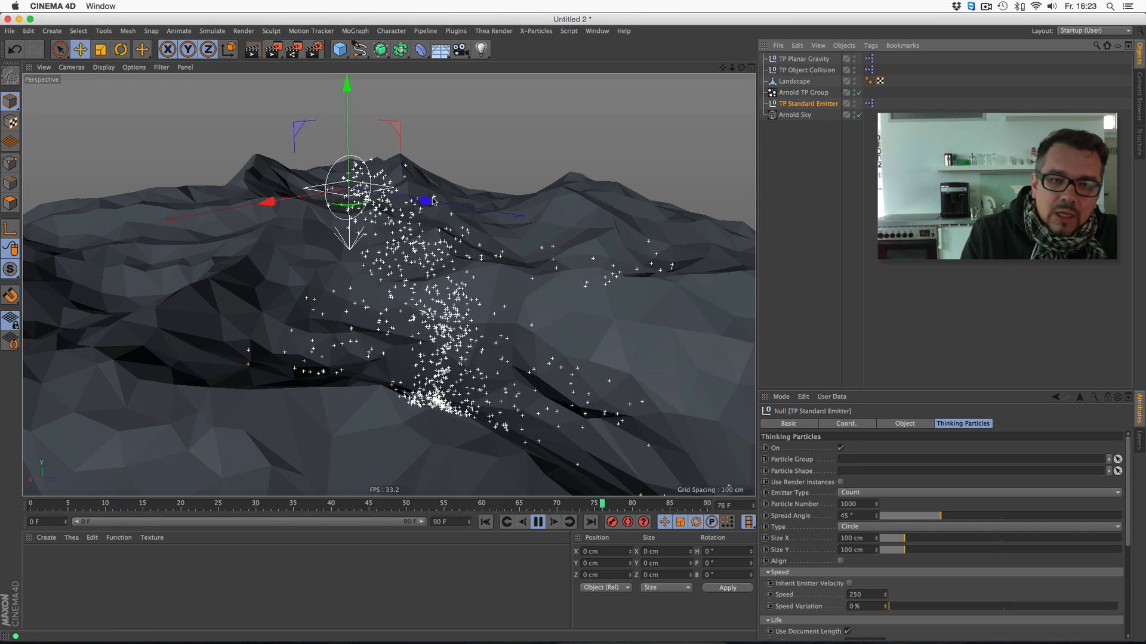
pyautogui.moveTo(433, 201); pyautogui.dragTo(324, 152)
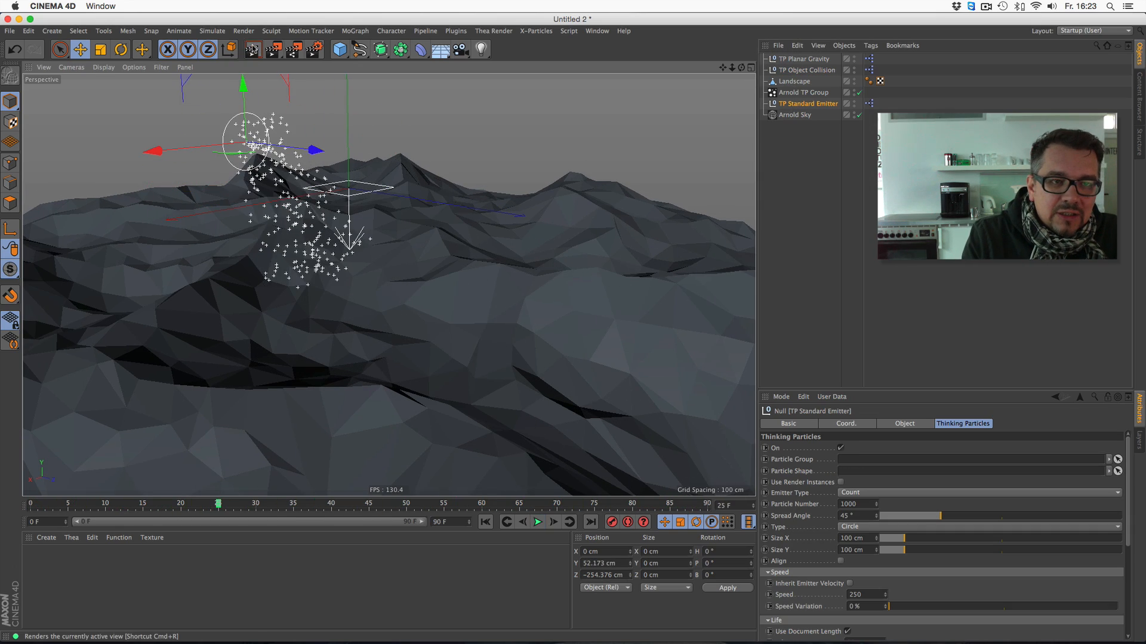
pyautogui.click(252, 50)
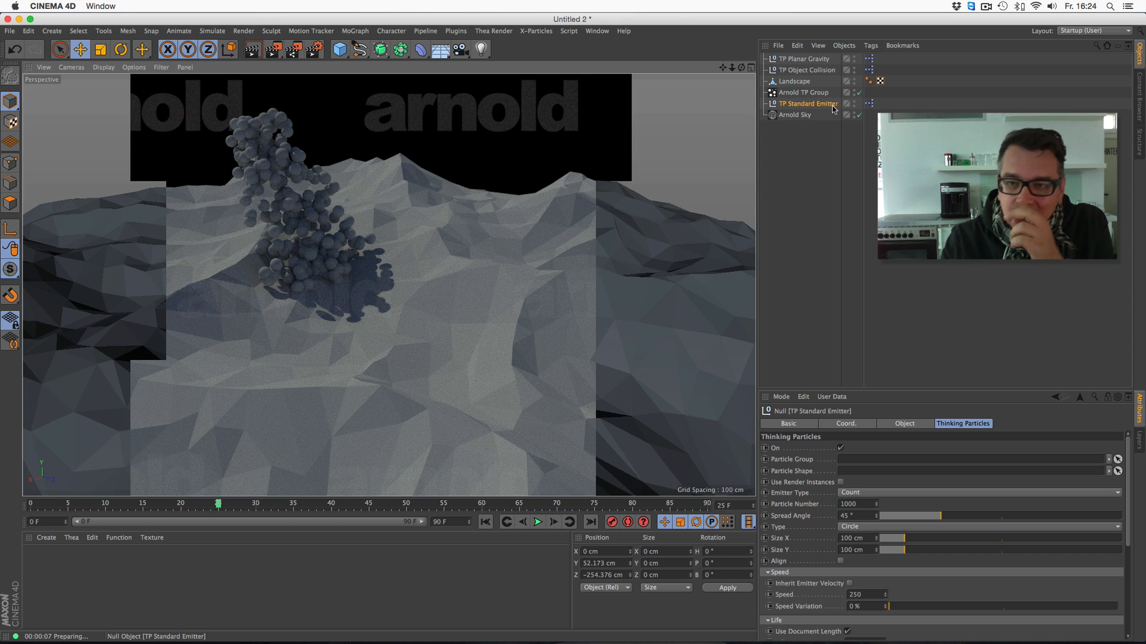
# - Set the Arnold TP Group to render its points as child objects
pyautogui.click(811, 95)
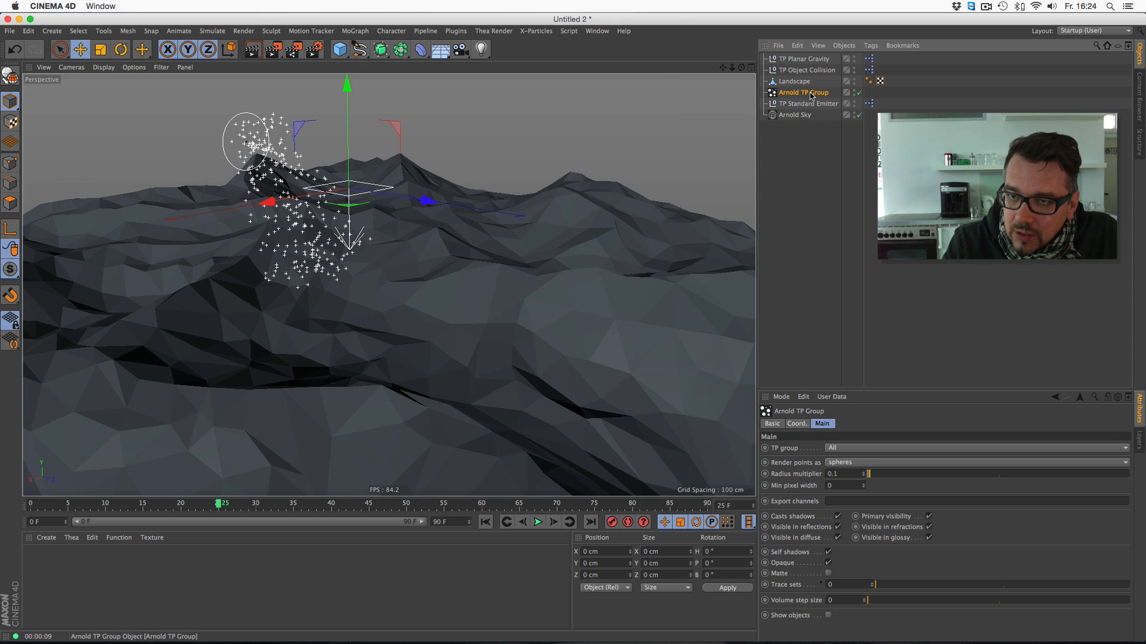
pyautogui.moveTo(871, 389); pyautogui.dragTo(872, 212)
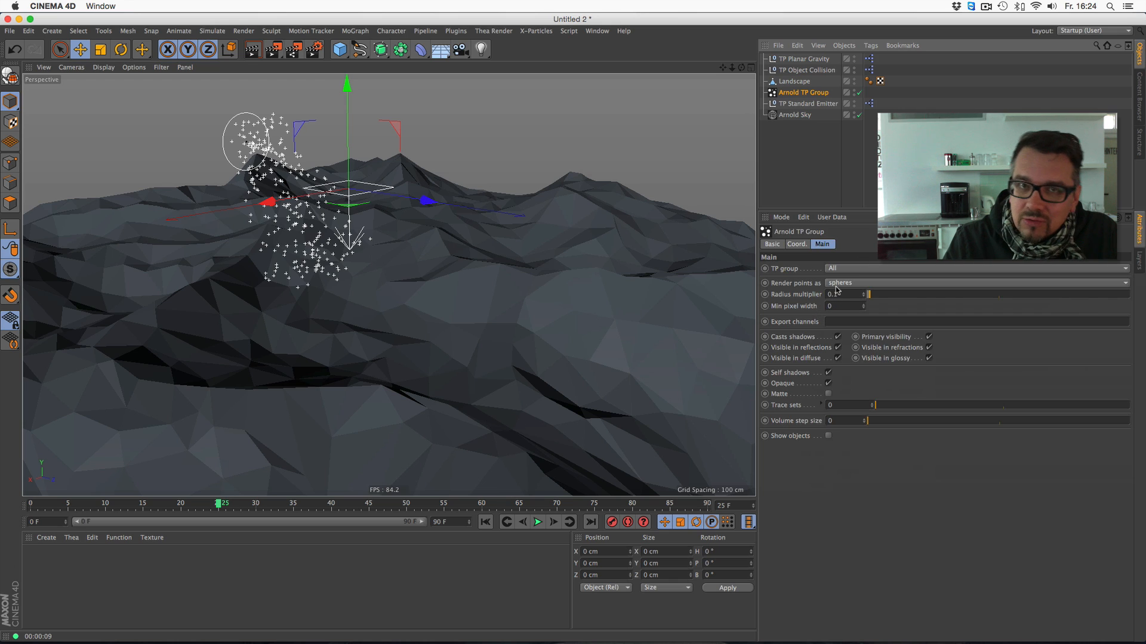
pyautogui.click(836, 284)
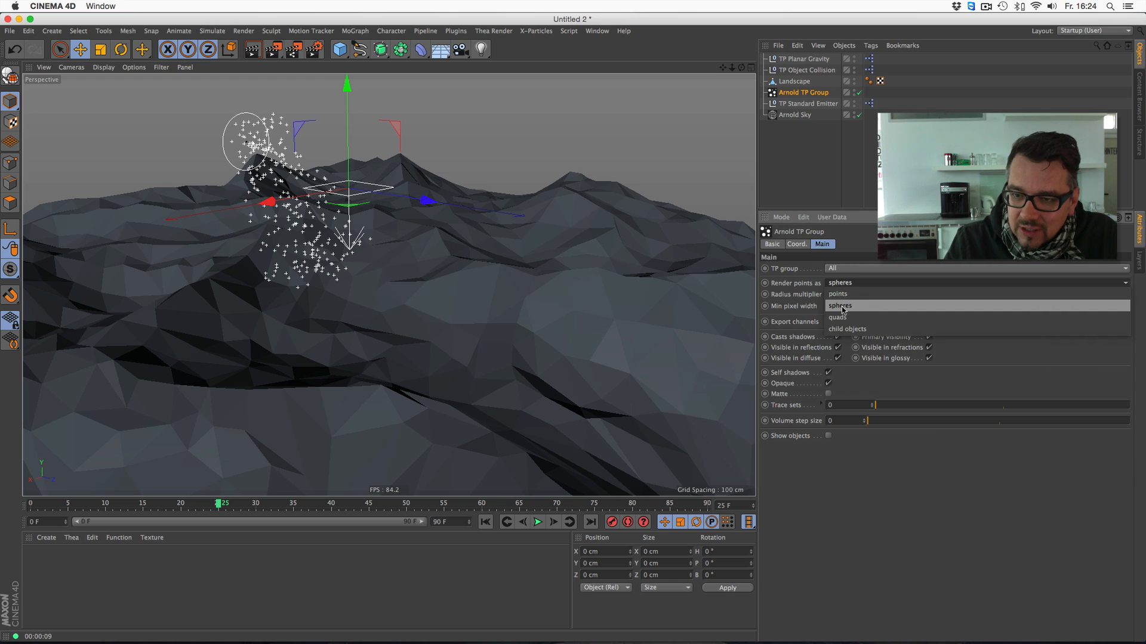
pyautogui.click(864, 330)
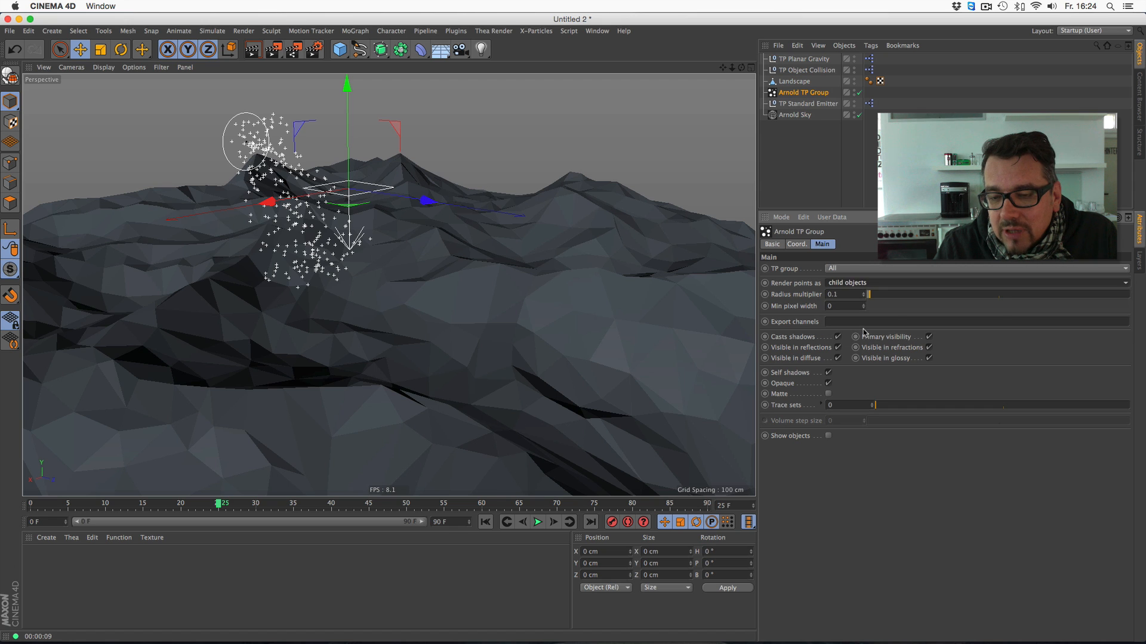
# - Add a Platonic object with a 10 cm radius and make it a child of the Arnold TP Group
pyautogui.moveTo(722, 67); pyautogui.dragTo(718, 89)
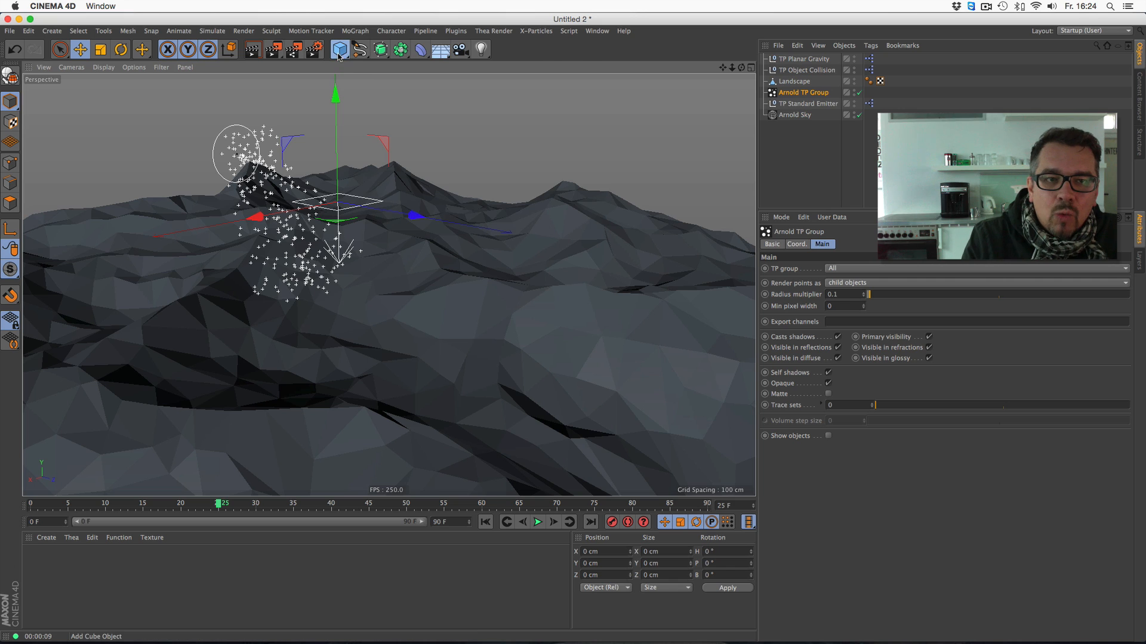
pyautogui.moveTo(340, 50); pyautogui.dragTo(463, 122)
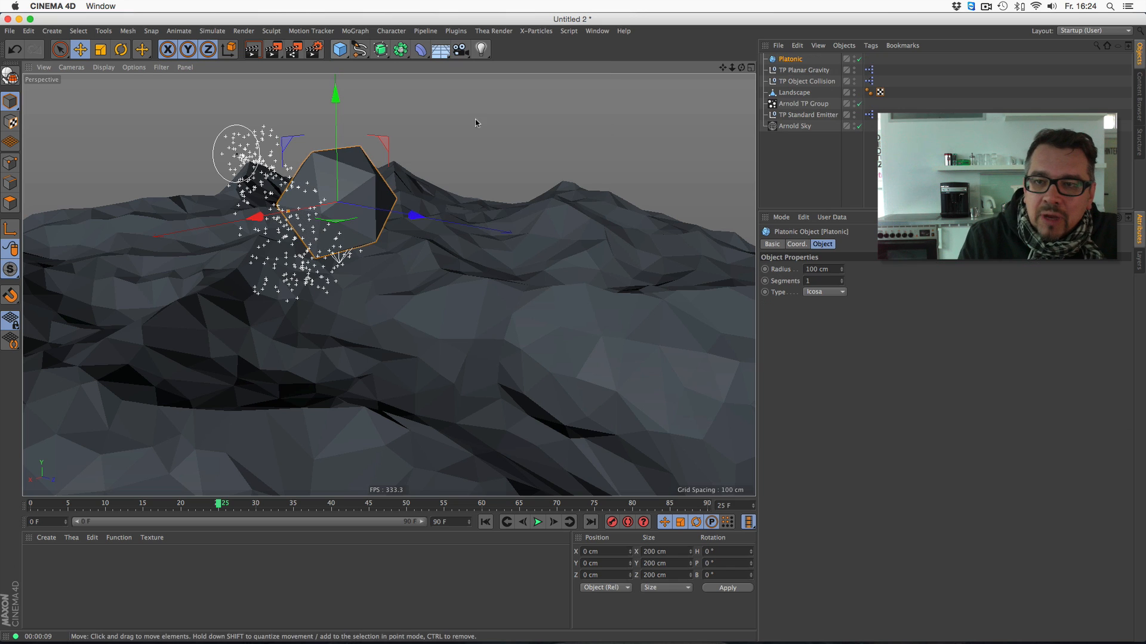
pyautogui.click(783, 60)
pyautogui.moveTo(830, 269); pyautogui.dragTo(771, 204)
pyautogui.write('10')
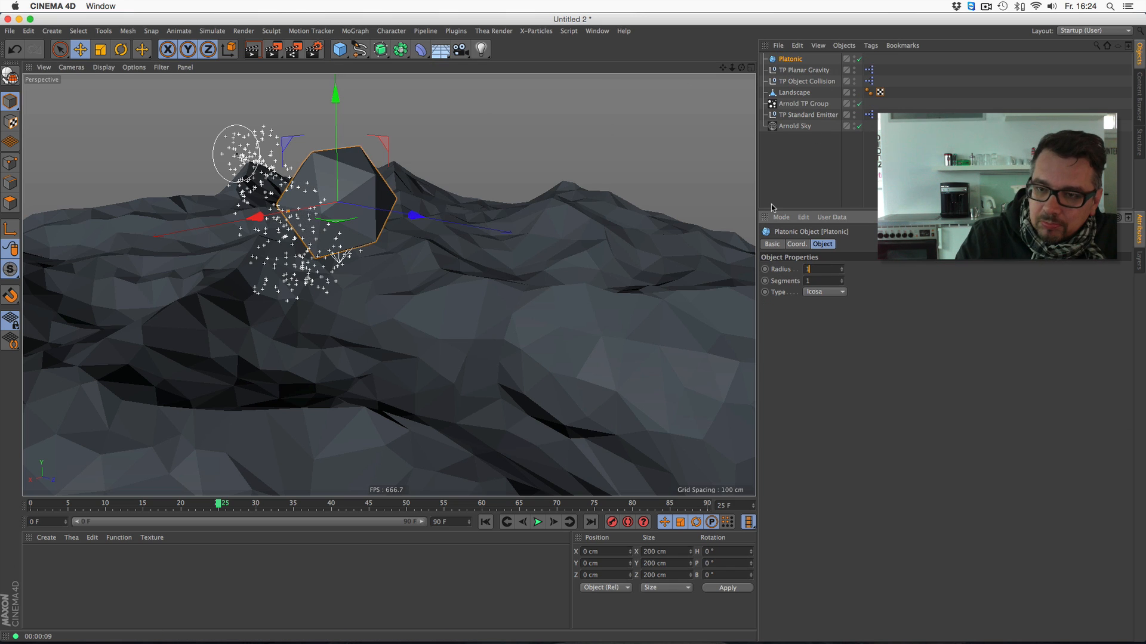
pyautogui.press('Return')
pyautogui.moveTo(789, 59); pyautogui.dragTo(801, 105)
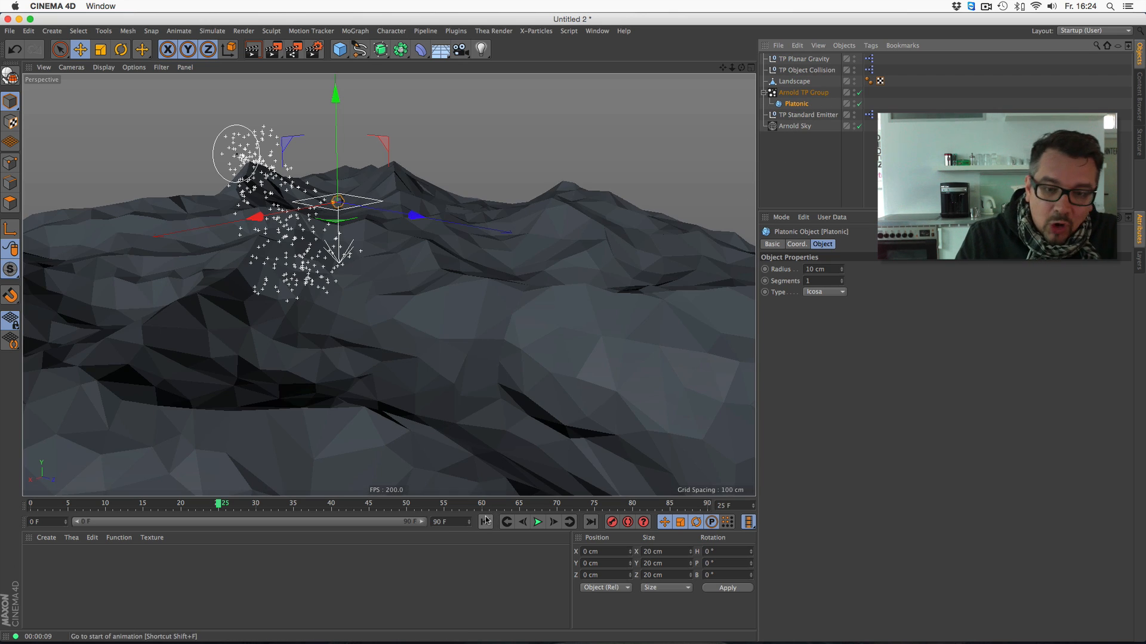
# - Enable Show objects on the Arnold TP Group and replay the emission from the start to frame 17
pyautogui.click(803, 92)
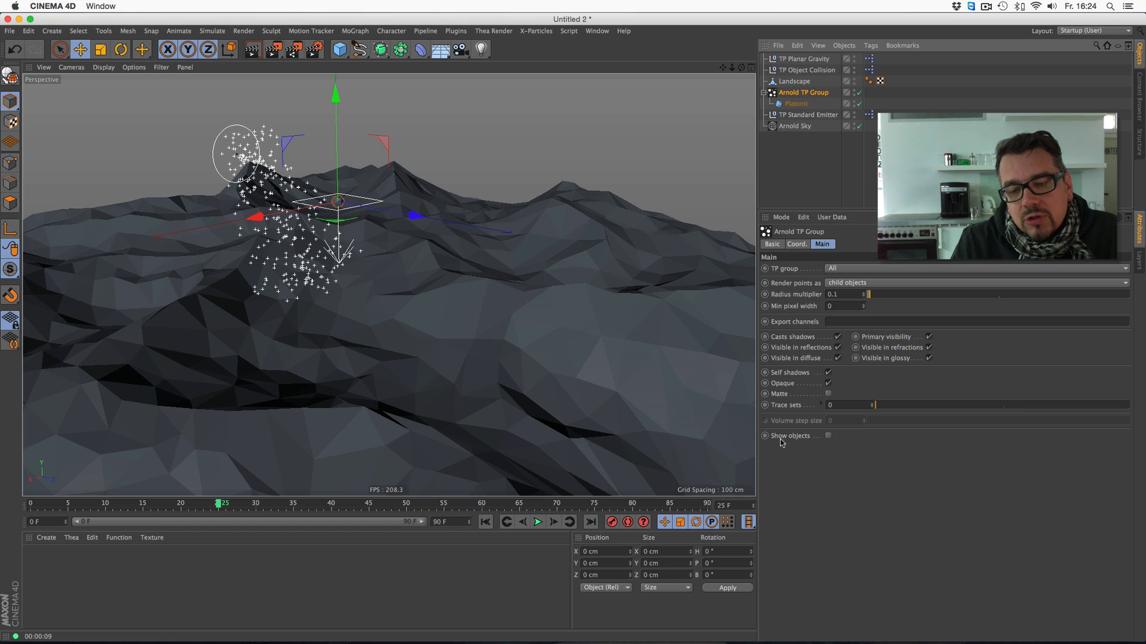
pyautogui.click(828, 436)
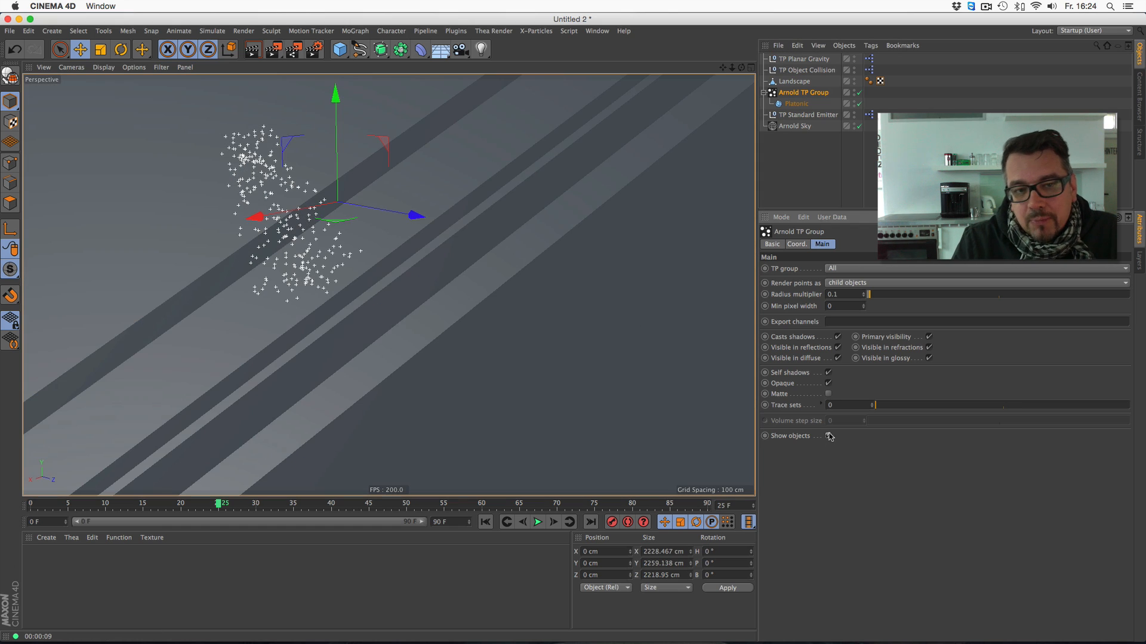
pyautogui.click(485, 522)
pyautogui.click(538, 522)
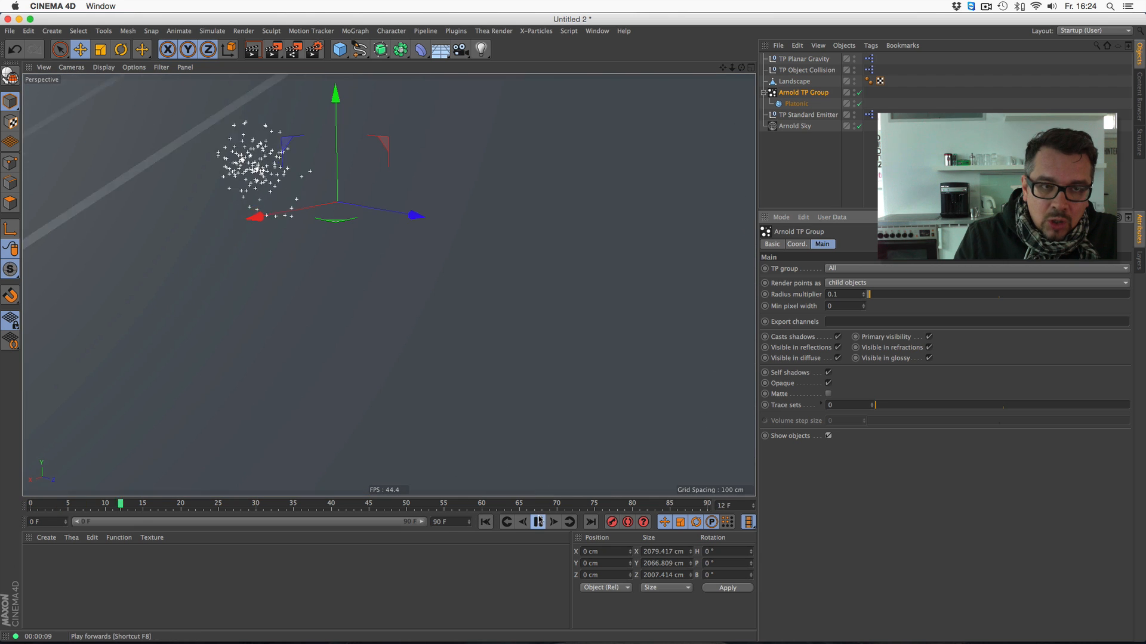
pyautogui.click(538, 522)
# - Set the Platonic's radius to 1 cm and replay the emission from the start to frame 53
pyautogui.click(796, 103)
pyautogui.click(816, 269)
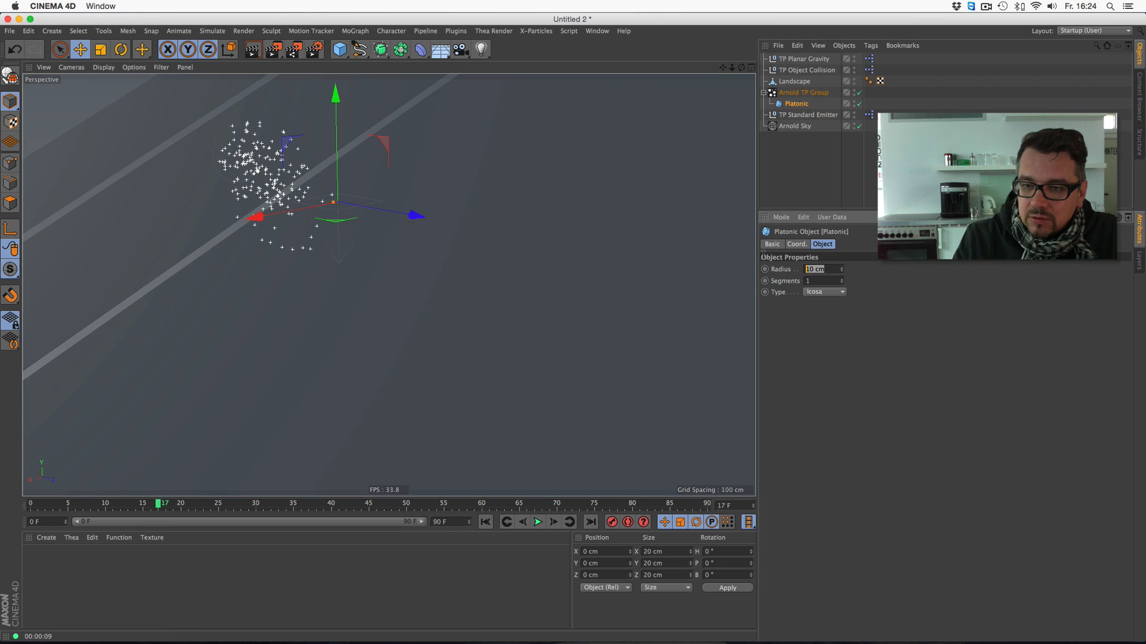
pyautogui.write('1')
pyautogui.press('Return')
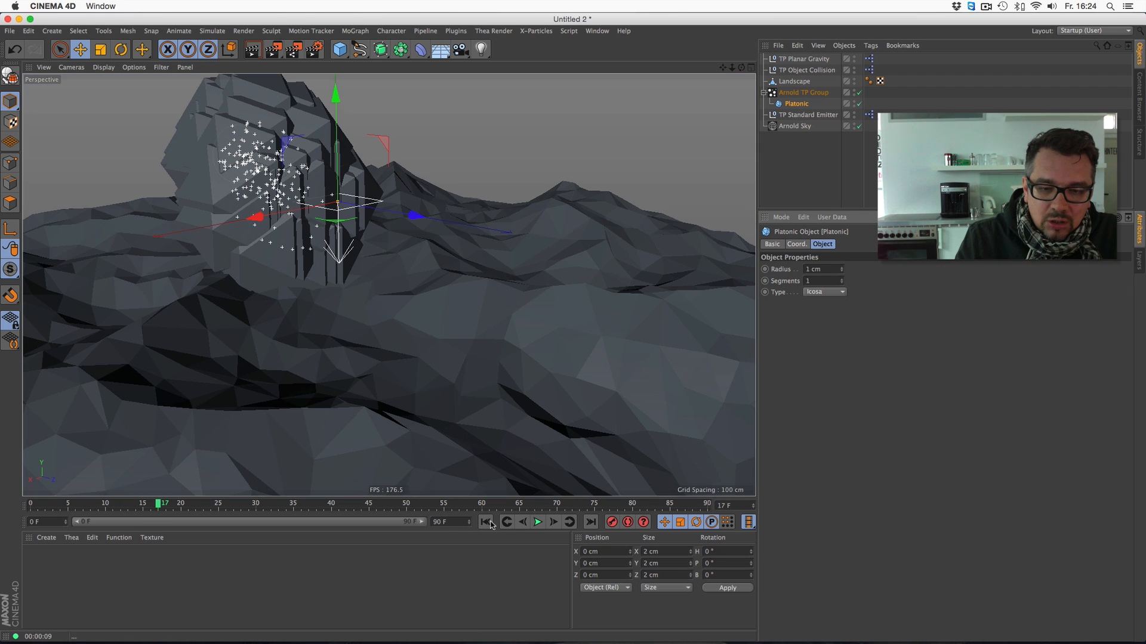
pyautogui.click(485, 522)
pyautogui.click(538, 522)
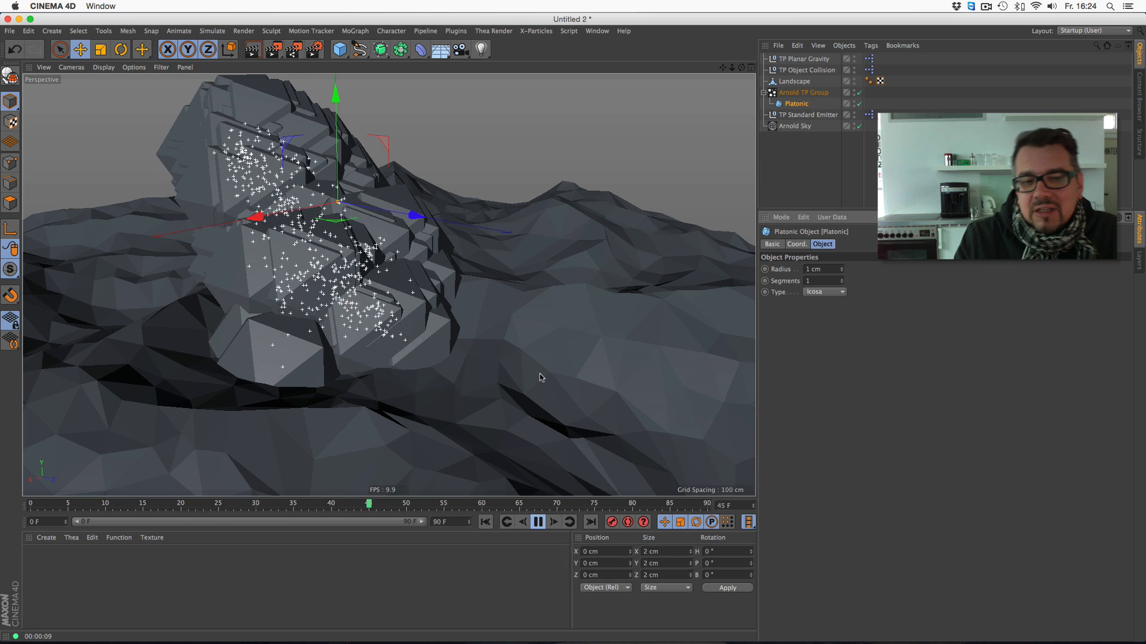
pyautogui.click(537, 520)
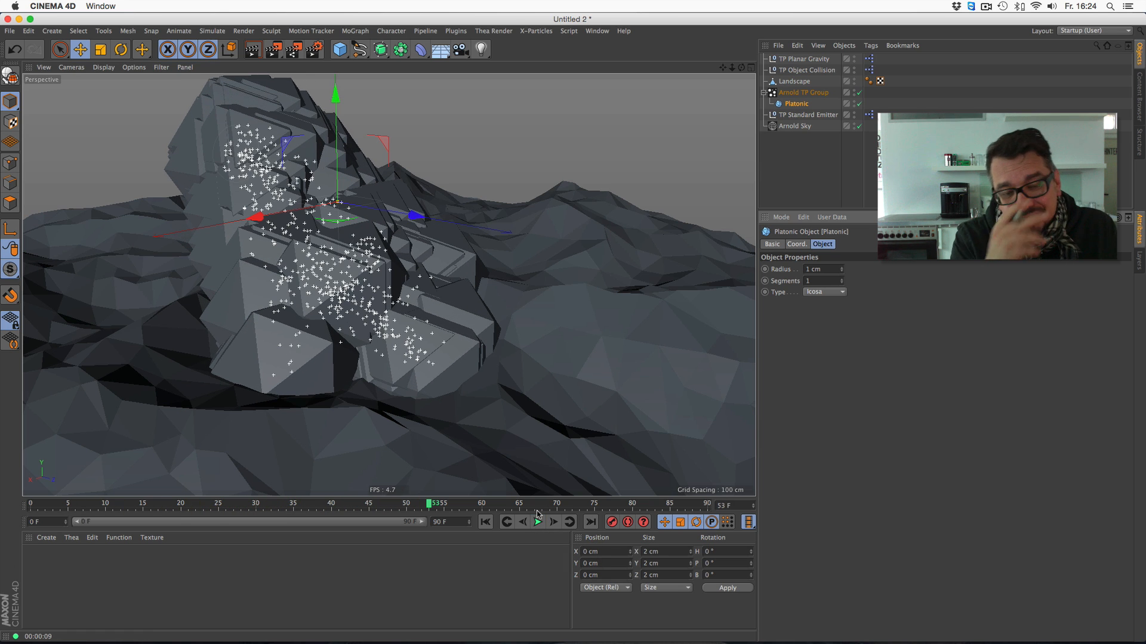
# - Set the Arnold TP Group's radius multiplier to 1
pyautogui.click(805, 93)
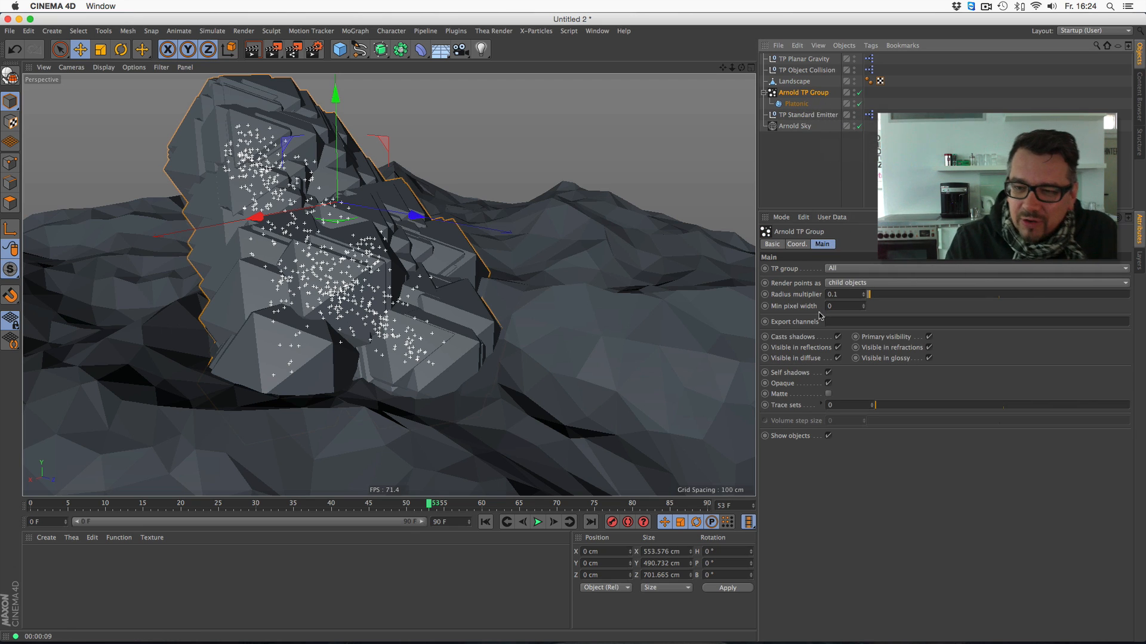
pyautogui.moveTo(841, 294); pyautogui.dragTo(787, 284)
pyautogui.press('Return')
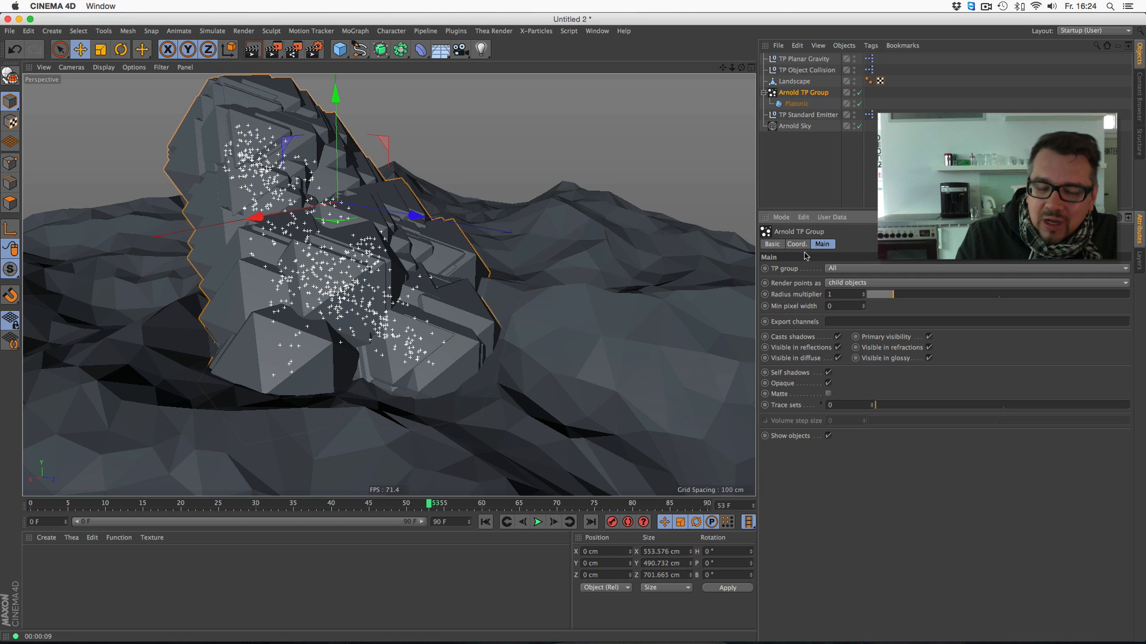
# - Replay the particle emission from the start to frame 37 to check the particle size
pyautogui.click(485, 523)
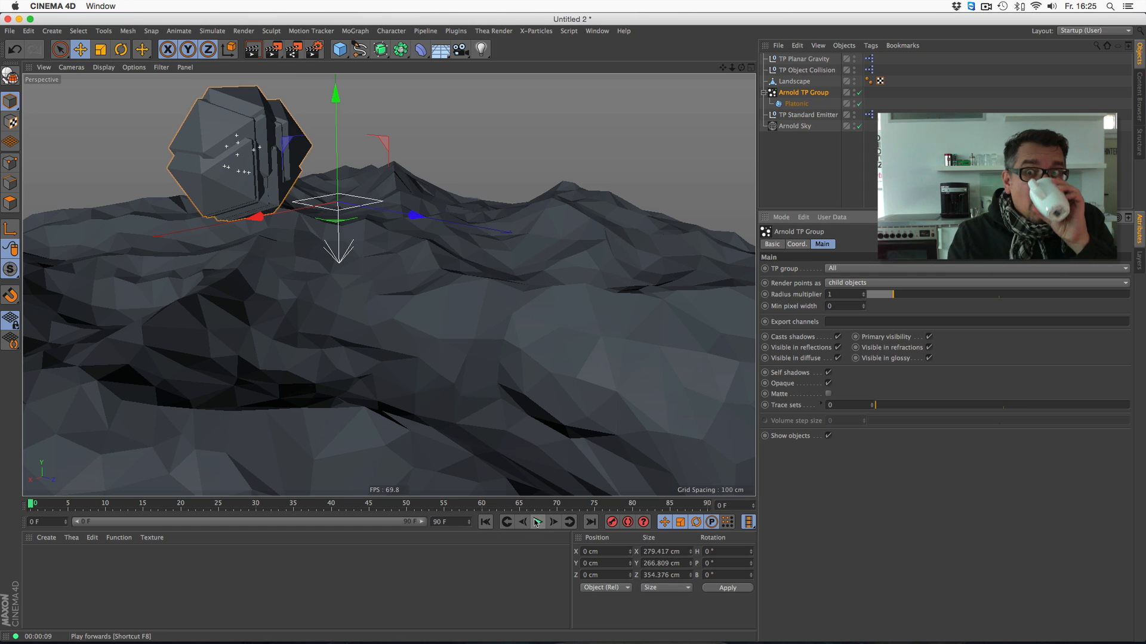
pyautogui.moveTo(535, 523); pyautogui.dragTo(540, 525)
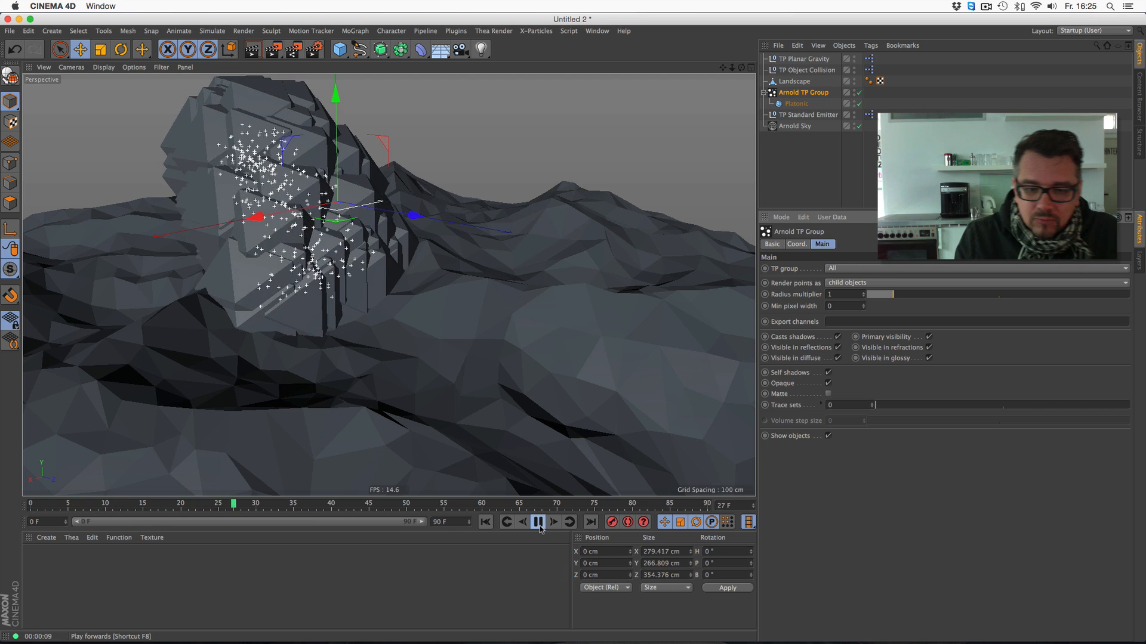
pyautogui.click(538, 523)
# - Set the Platonic's radius to 0.2 cm and continue the playback to frame 64
pyautogui.click(796, 103)
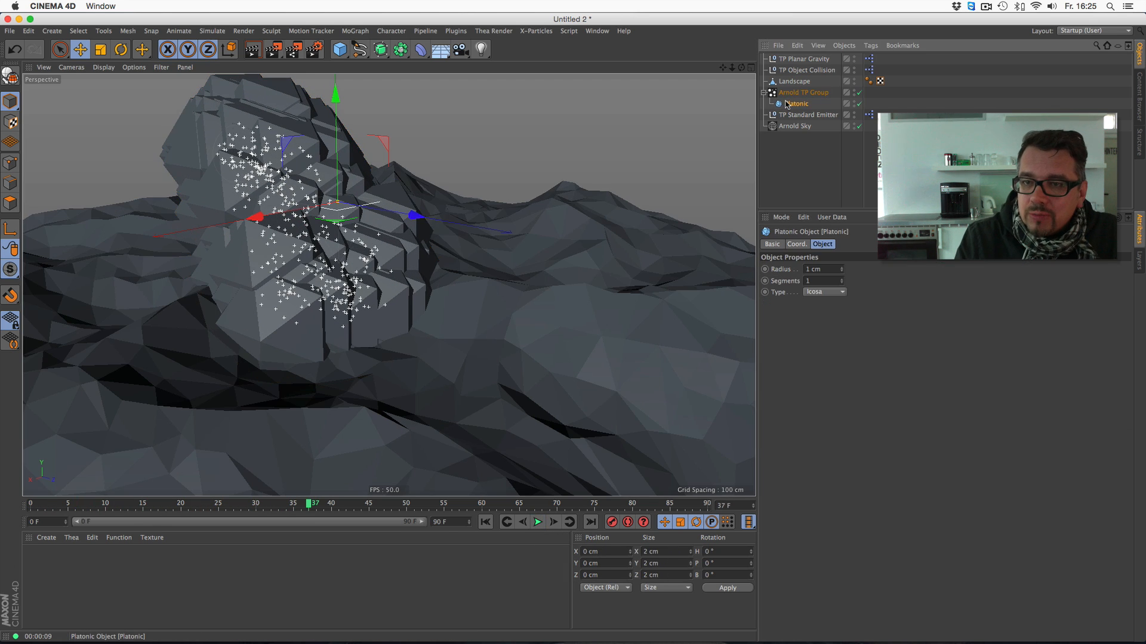
pyautogui.doubleClick(815, 269)
pyautogui.write('0.2')
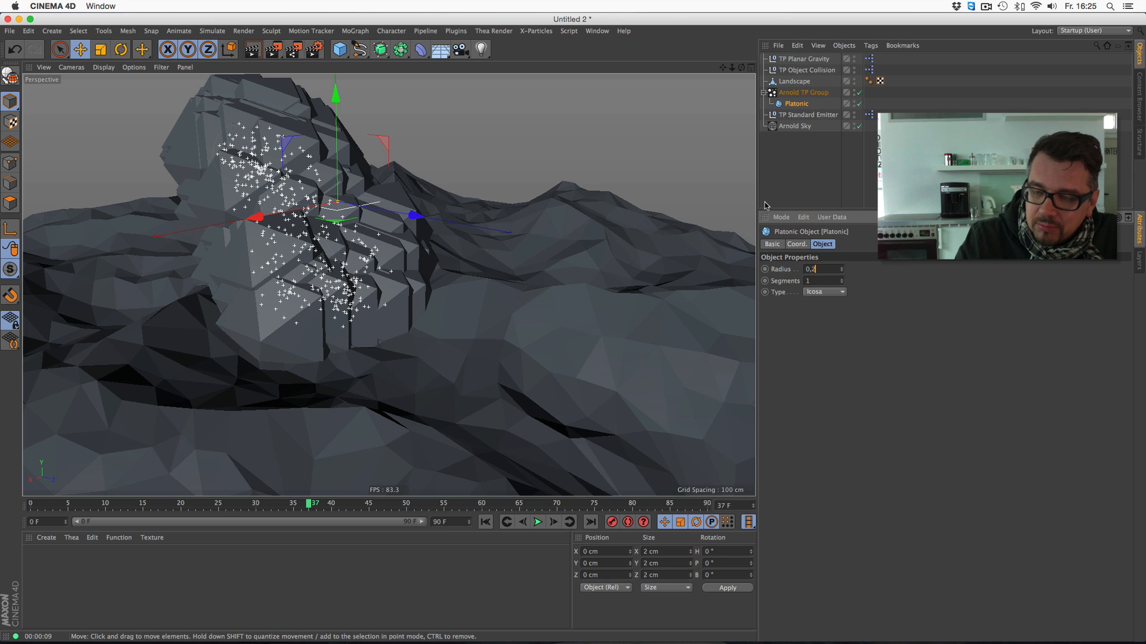
pyautogui.press('Return')
pyautogui.click(538, 522)
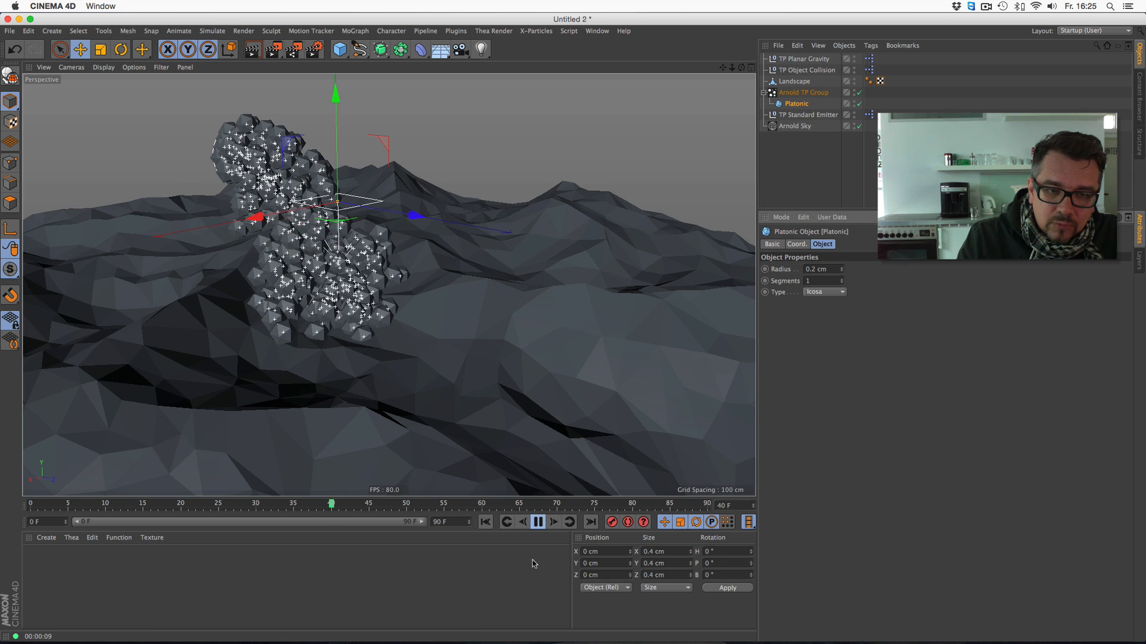
pyautogui.click(537, 523)
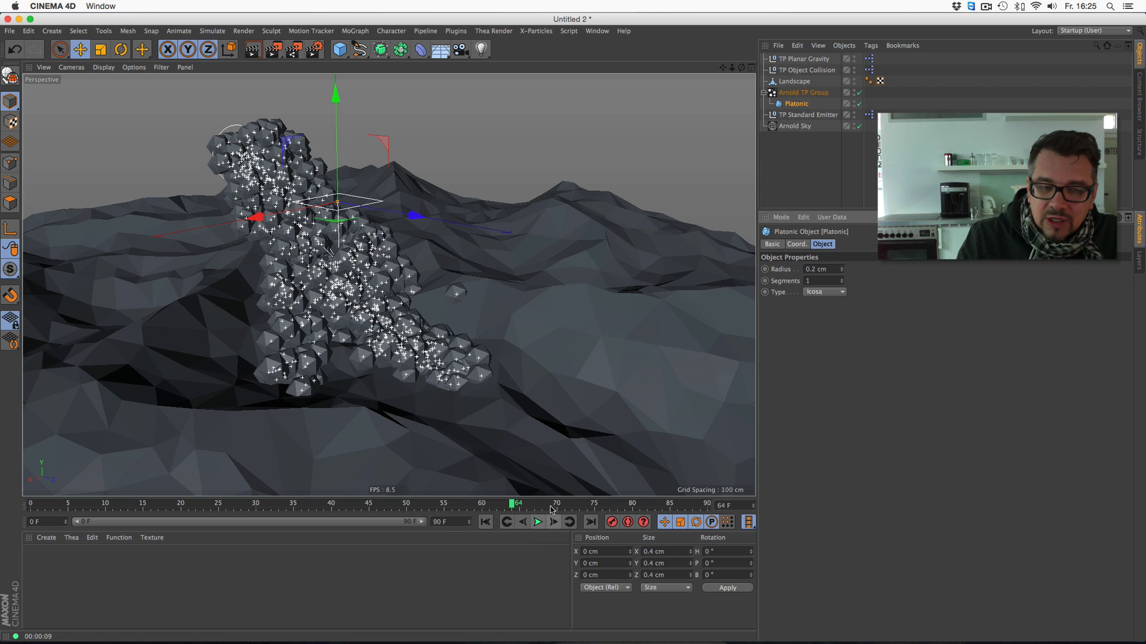
# - Set the Size Dependence of TP Planar Gravity to 10 %
pyautogui.click(815, 60)
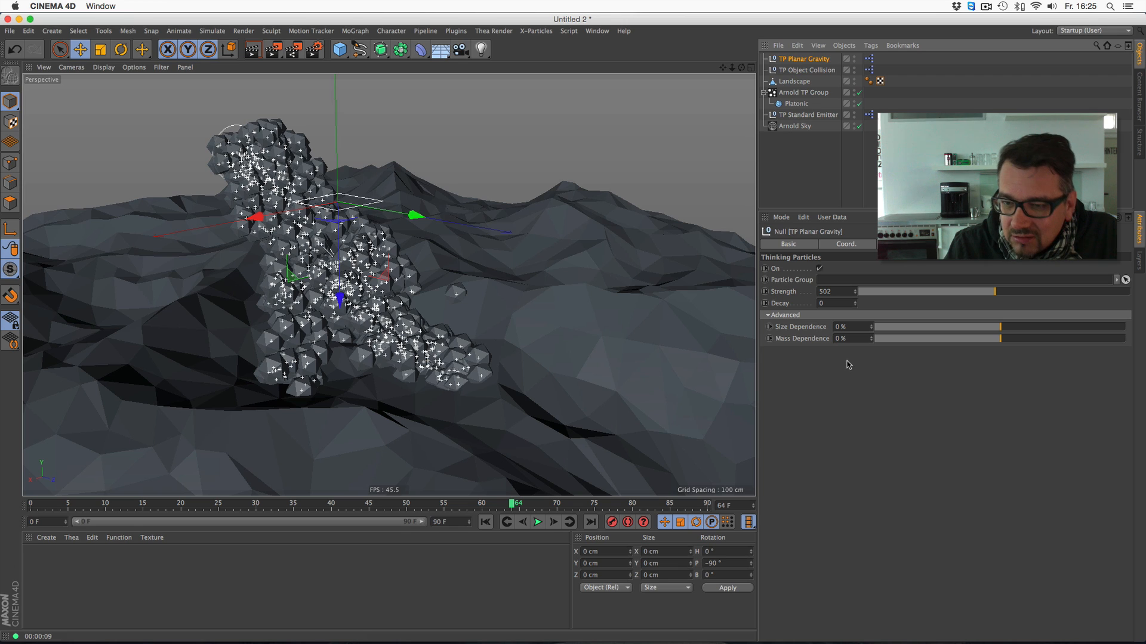
pyautogui.click(1007, 328)
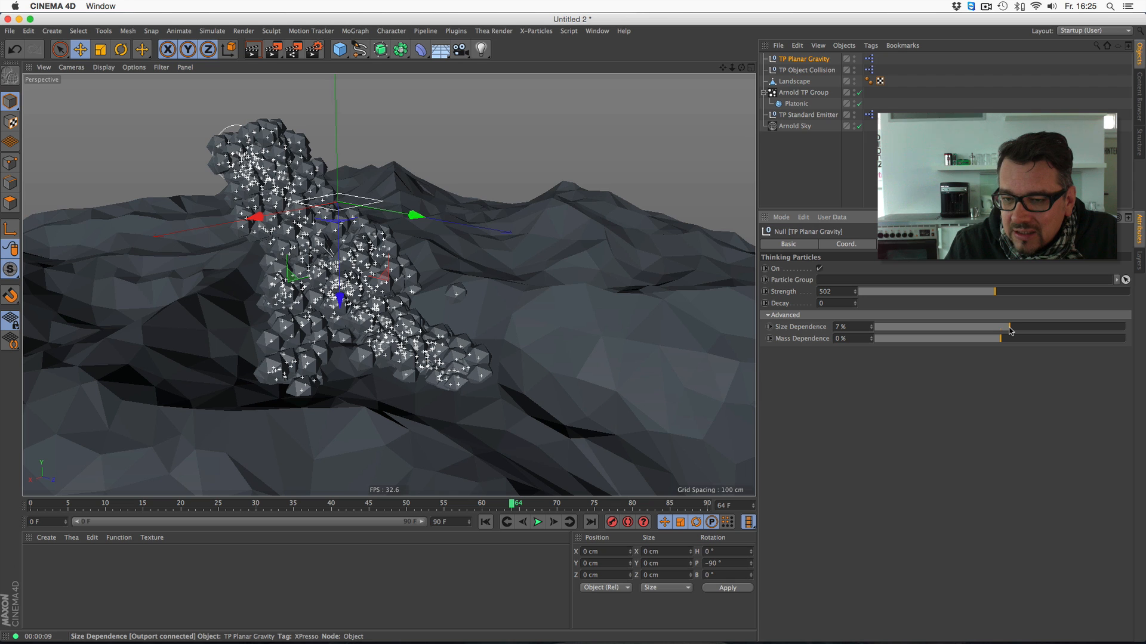
pyautogui.moveTo(1013, 332); pyautogui.dragTo(1013, 329)
# - Play the simulation through to frame 67 and render the active view
pyautogui.click(538, 523)
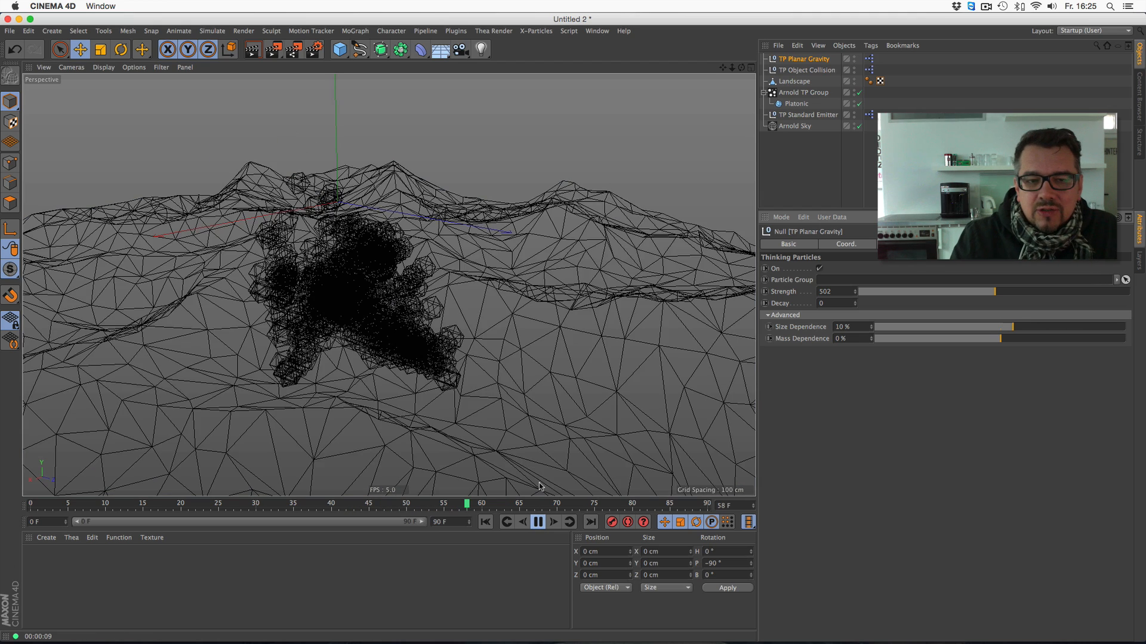
pyautogui.click(538, 523)
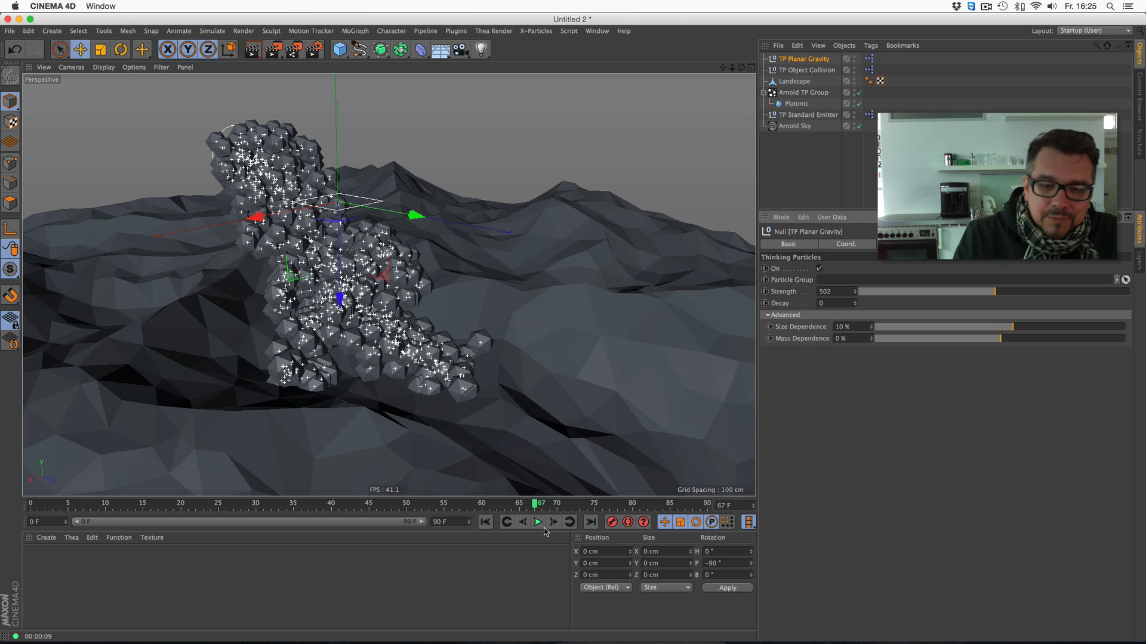
pyautogui.click(254, 41)
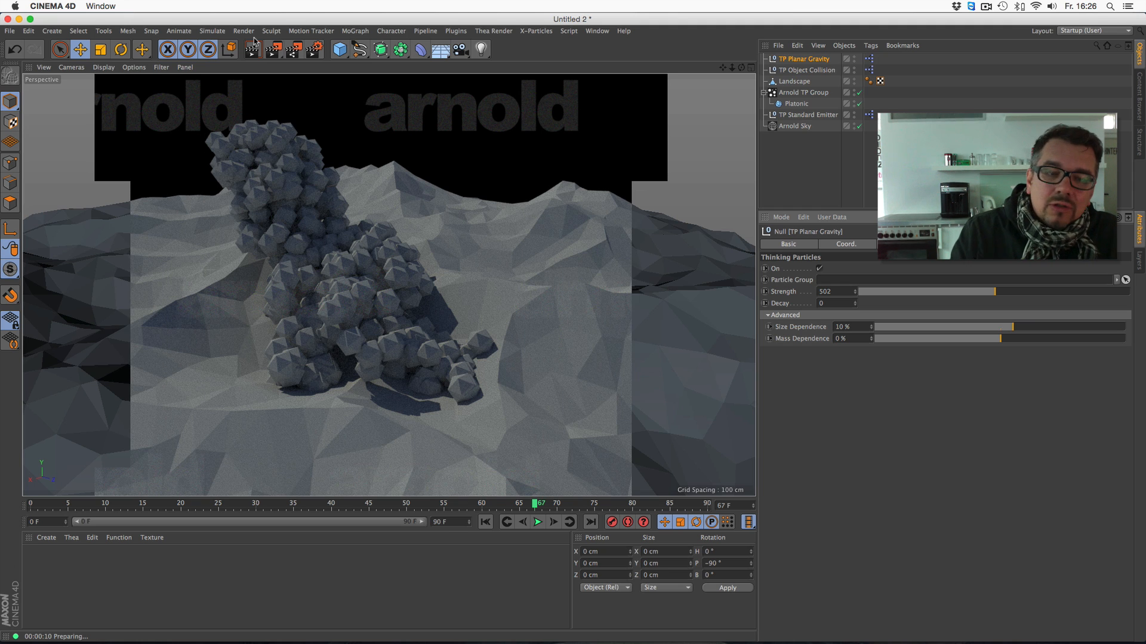
# - Open the data channels in the Thinking Particles settings and enlarge the settings window
pyautogui.click(794, 94)
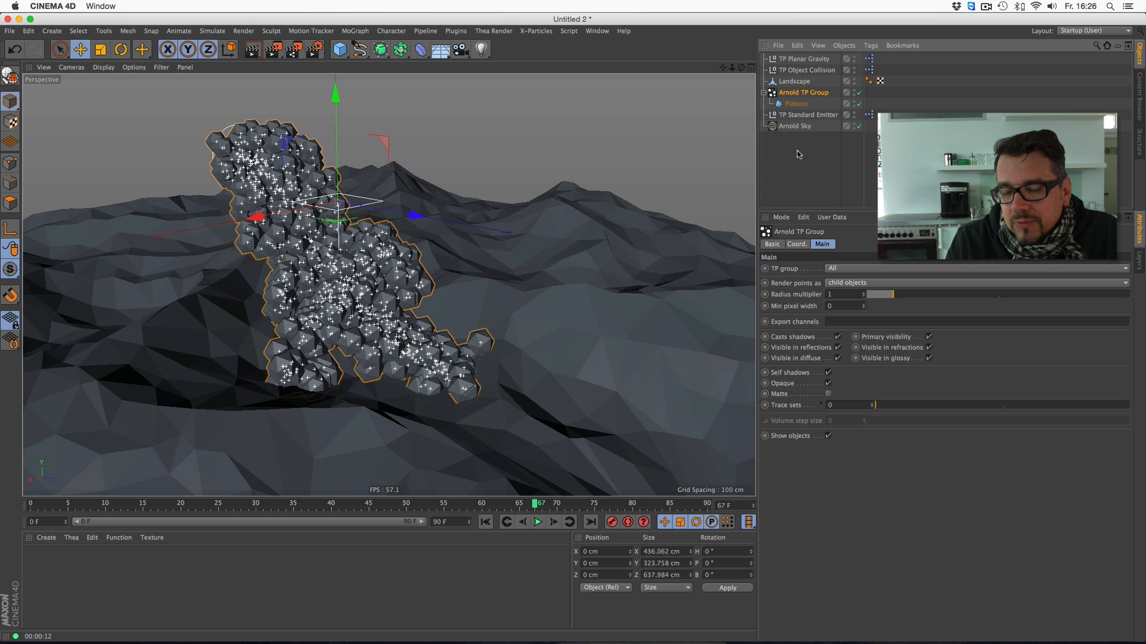
pyautogui.click(255, 33)
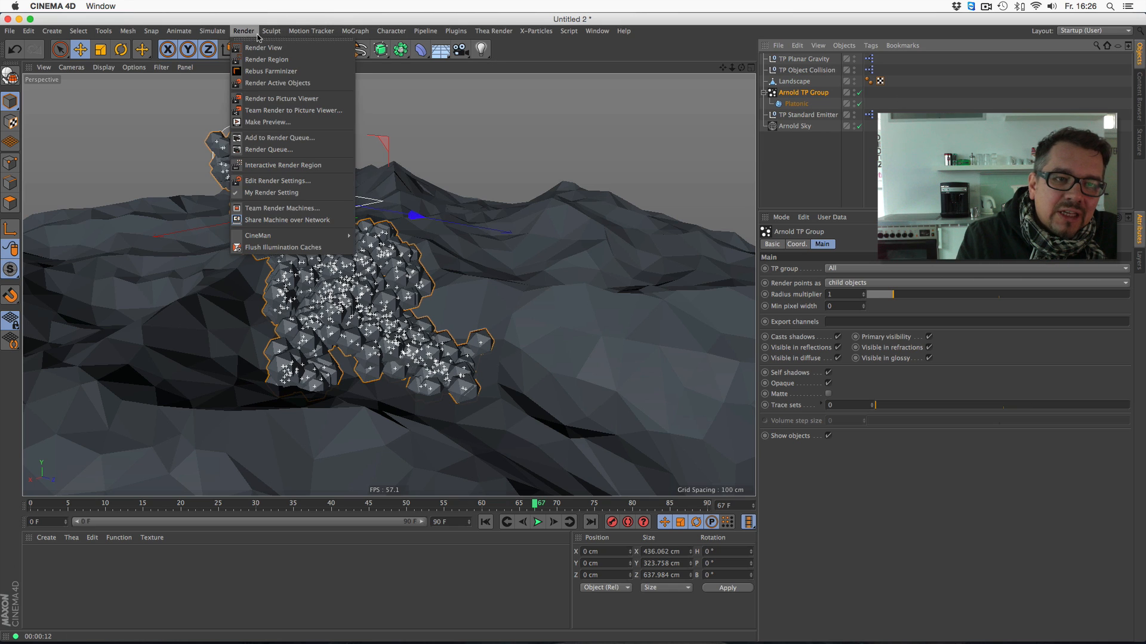
pyautogui.moveTo(213, 31)
pyautogui.moveTo(228, 87)
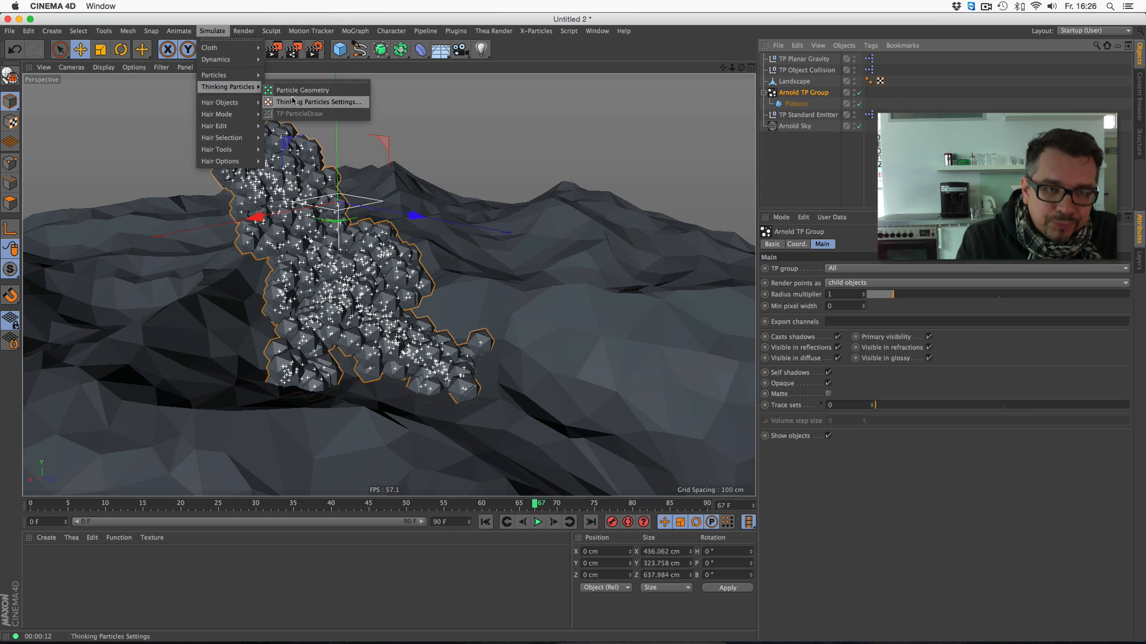
pyautogui.click(293, 100)
pyautogui.click(196, 305)
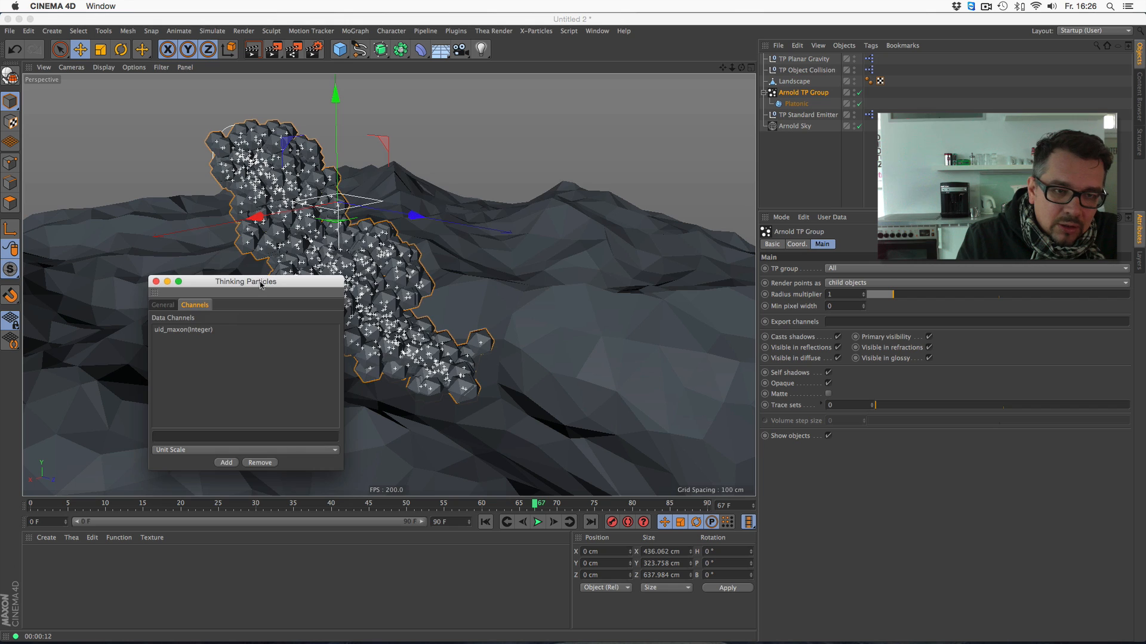
pyautogui.moveTo(261, 286); pyautogui.dragTo(509, 107)
pyautogui.moveTo(590, 292); pyautogui.dragTo(635, 434)
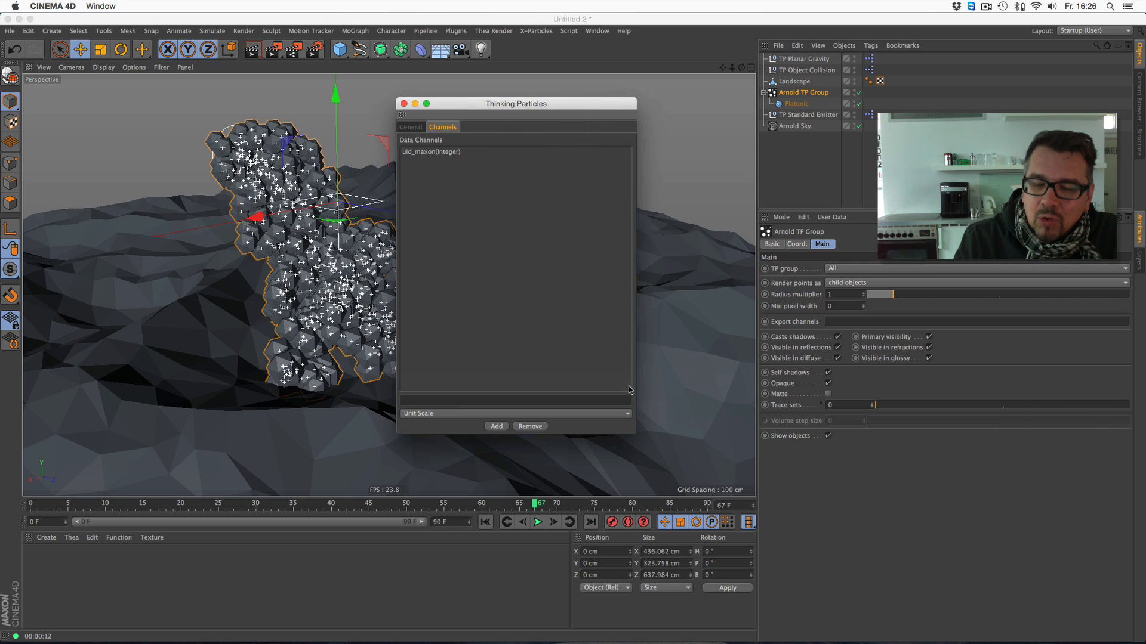
# - Add an unnamed Unit Scale data channel, look through the available data types, and close the Thinking Particles settings
pyautogui.click(496, 426)
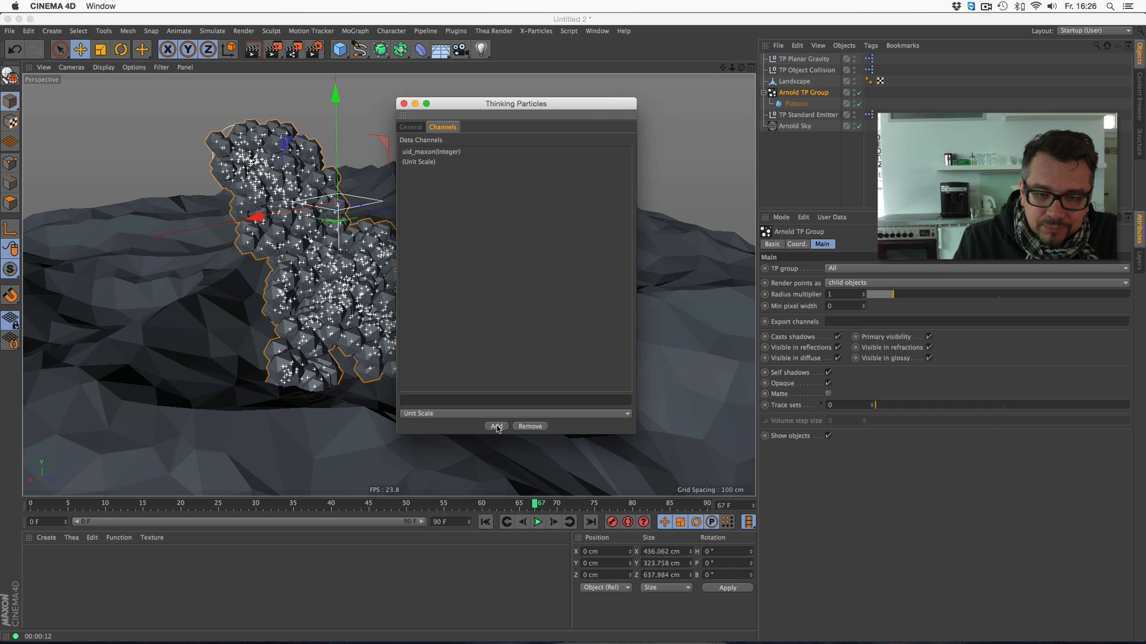
pyautogui.click(497, 414)
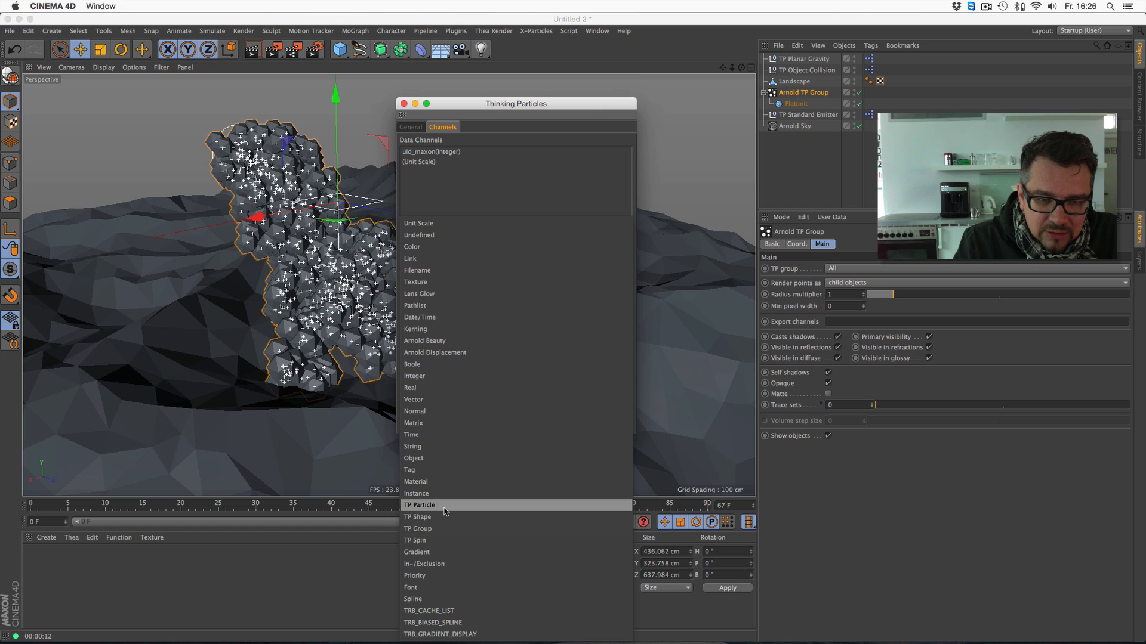
pyautogui.click(544, 147)
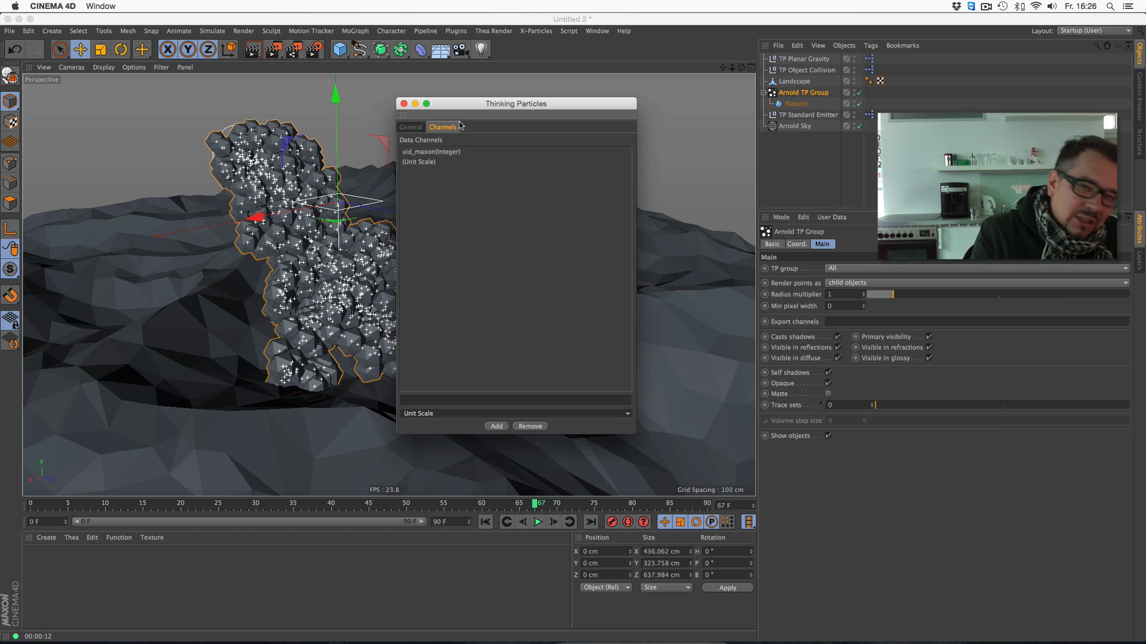
pyautogui.click(414, 127)
pyautogui.click(403, 103)
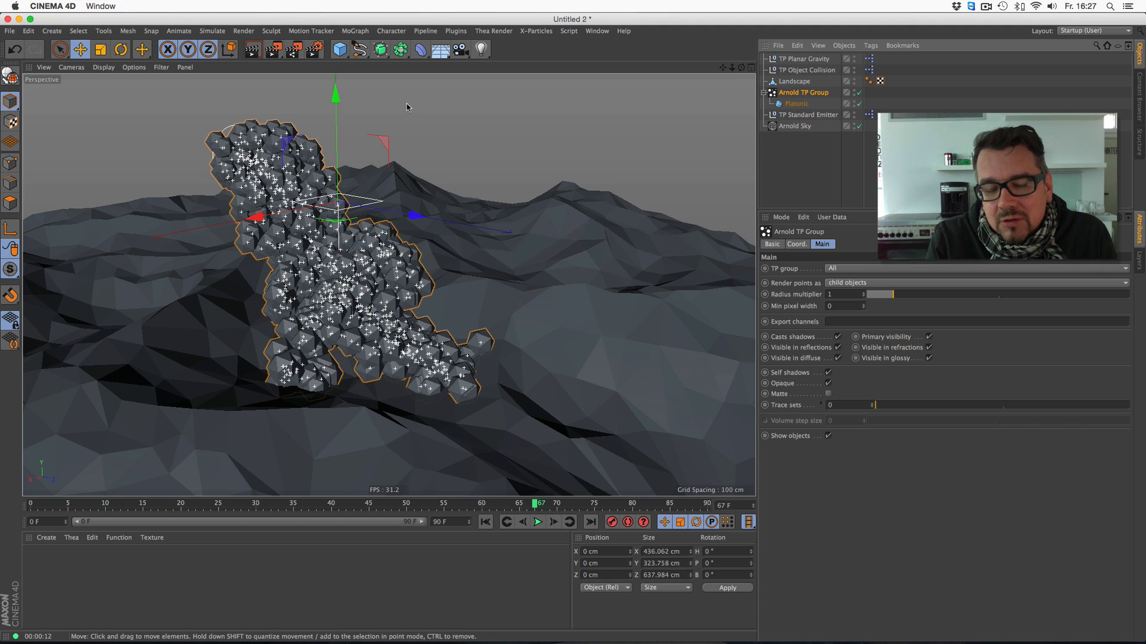
# - Replay the particle simulation from the start to frame 49
pyautogui.click(485, 522)
pyautogui.click(537, 522)
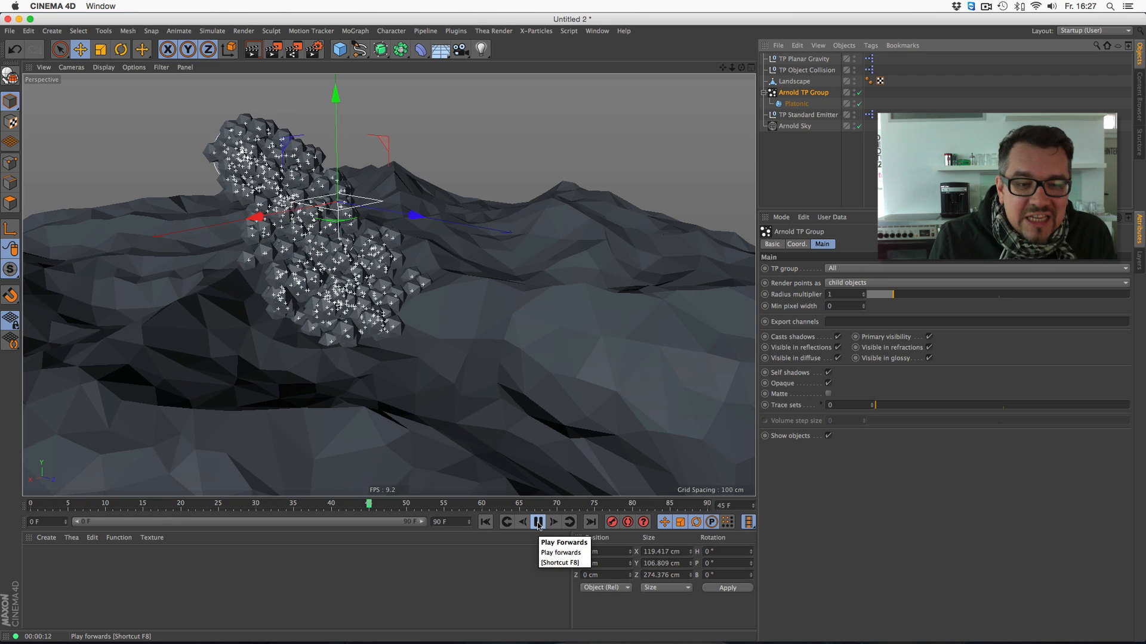
pyautogui.click(538, 523)
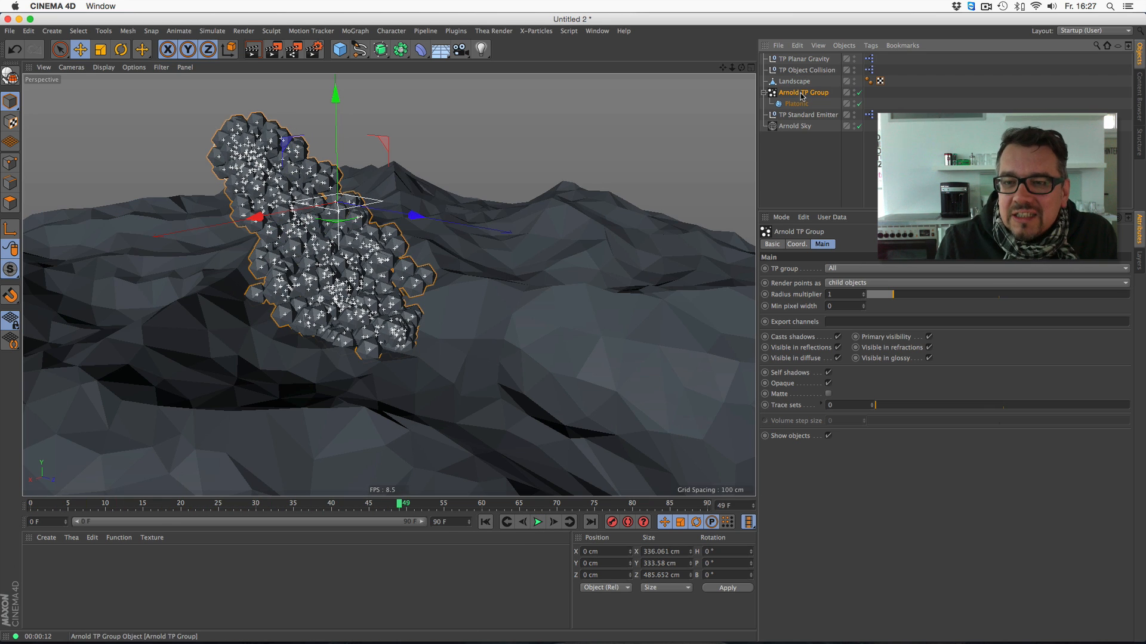
# - Delete the Arnold TP Group with its Platonic, TP Object Collision, TP Planar Gravity and TP Standard Emitter
pyautogui.press('Delete')
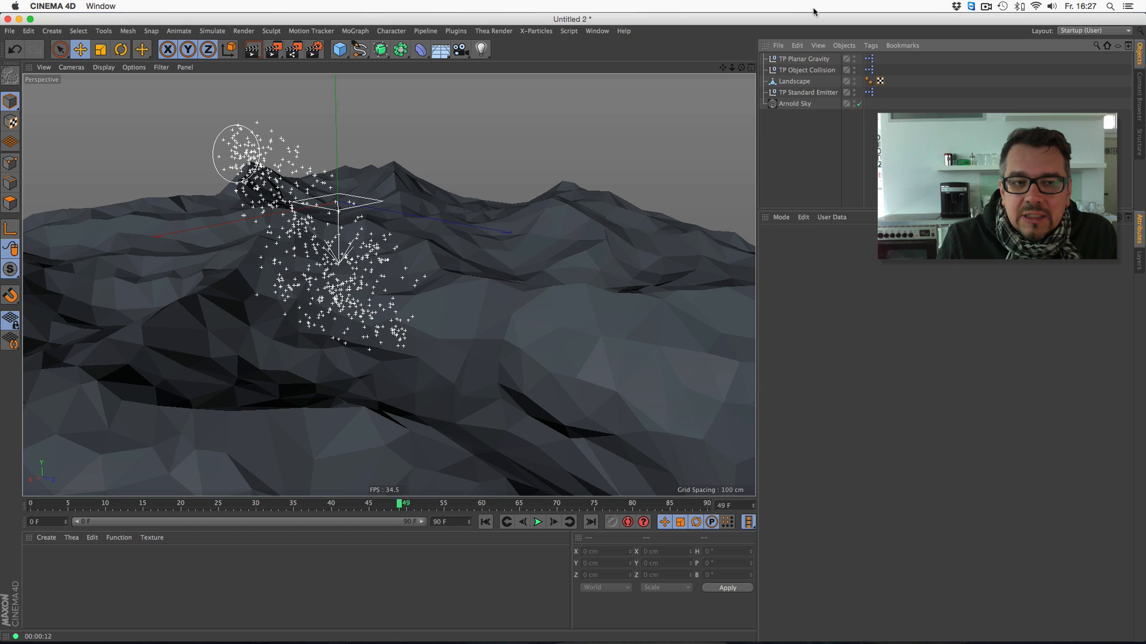
pyautogui.click(806, 71)
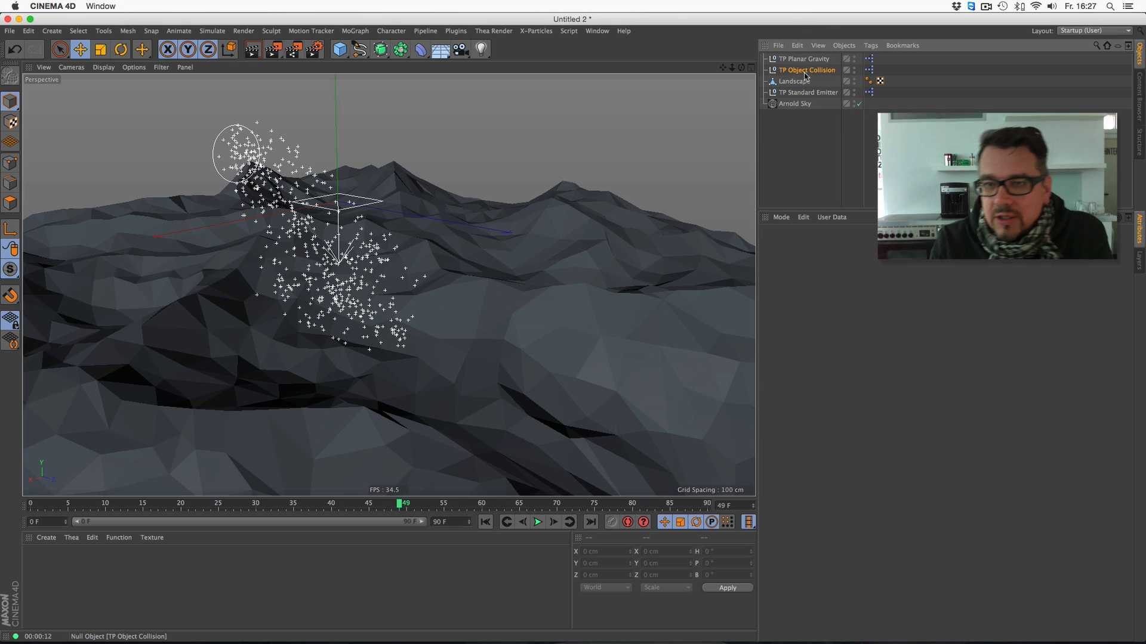
pyautogui.press('Delete')
pyautogui.click(801, 60)
pyautogui.press('Delete')
pyautogui.click(806, 70)
pyautogui.press('Delete')
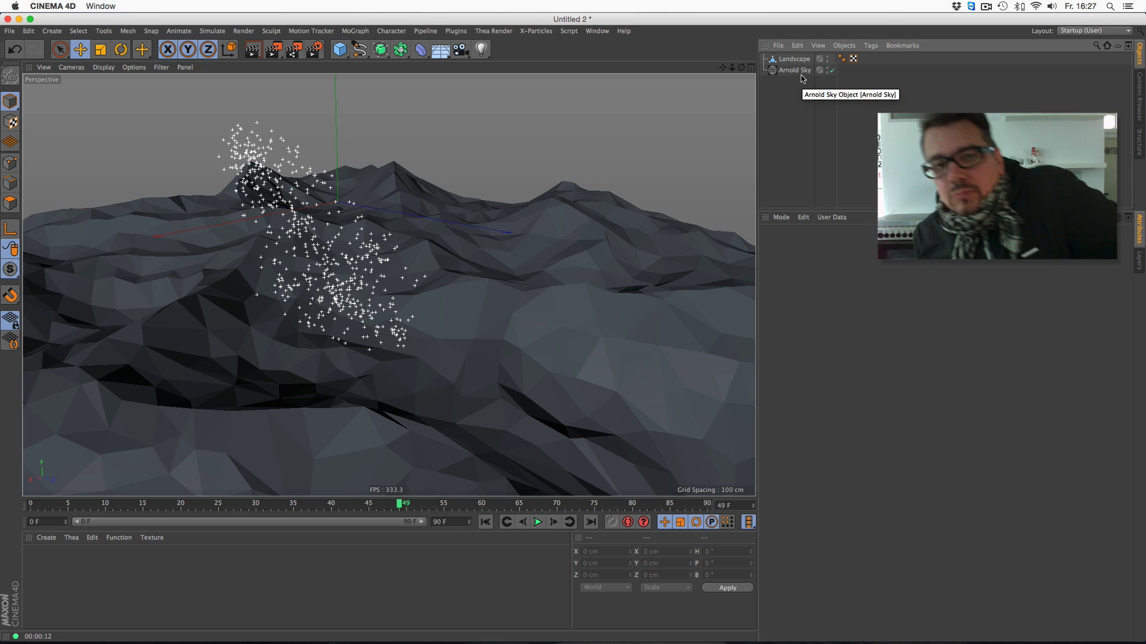
# - Replay the cleared scene from the start to frame 28 to check for leftover particles
pyautogui.click(486, 522)
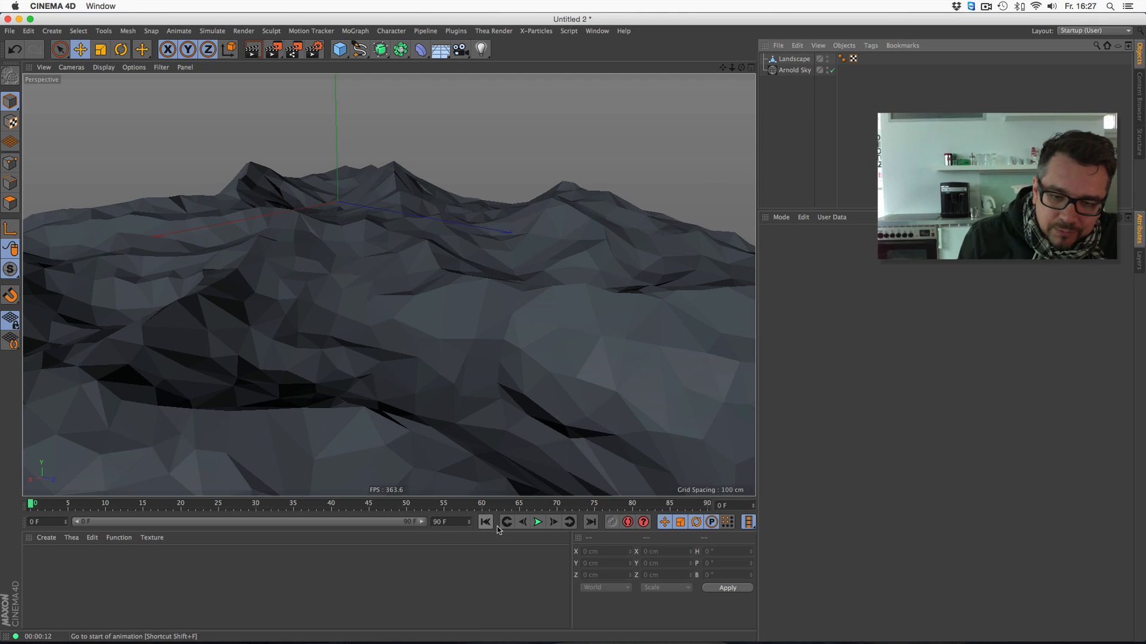
pyautogui.click(537, 523)
pyautogui.click(538, 522)
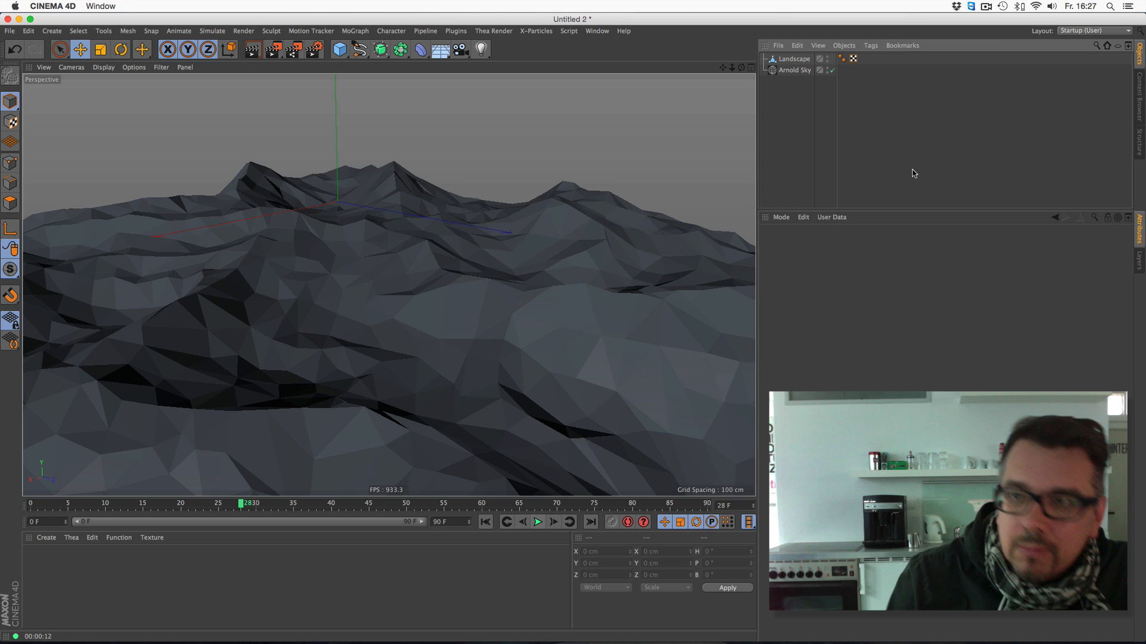
pyautogui.click(985, 8)
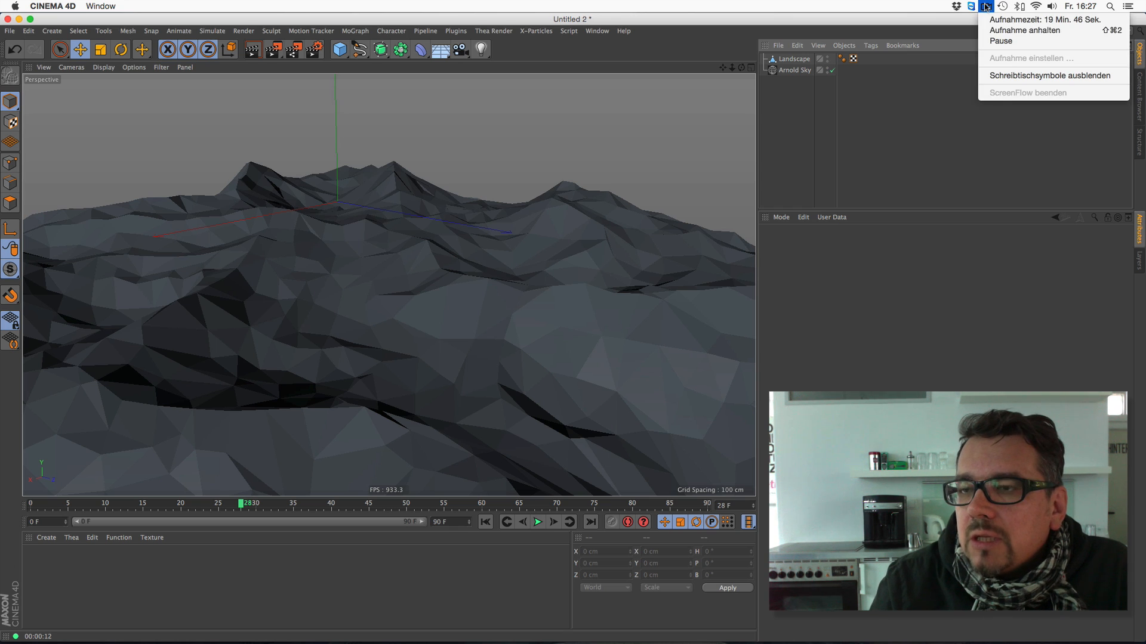
pyautogui.click(887, 277)
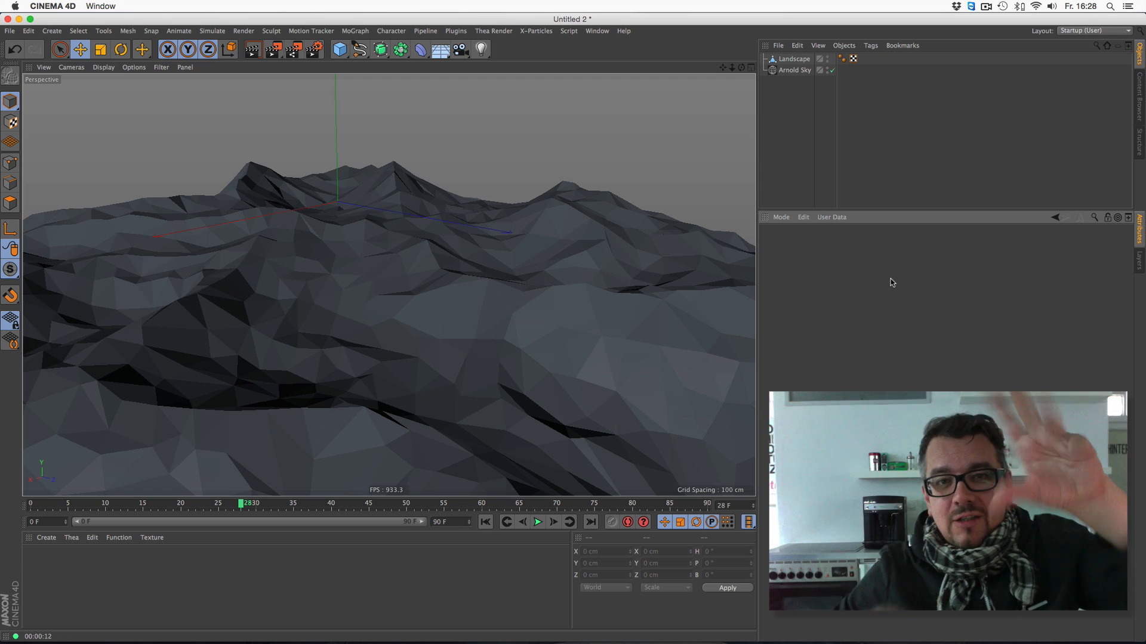
pyautogui.click(986, 7)
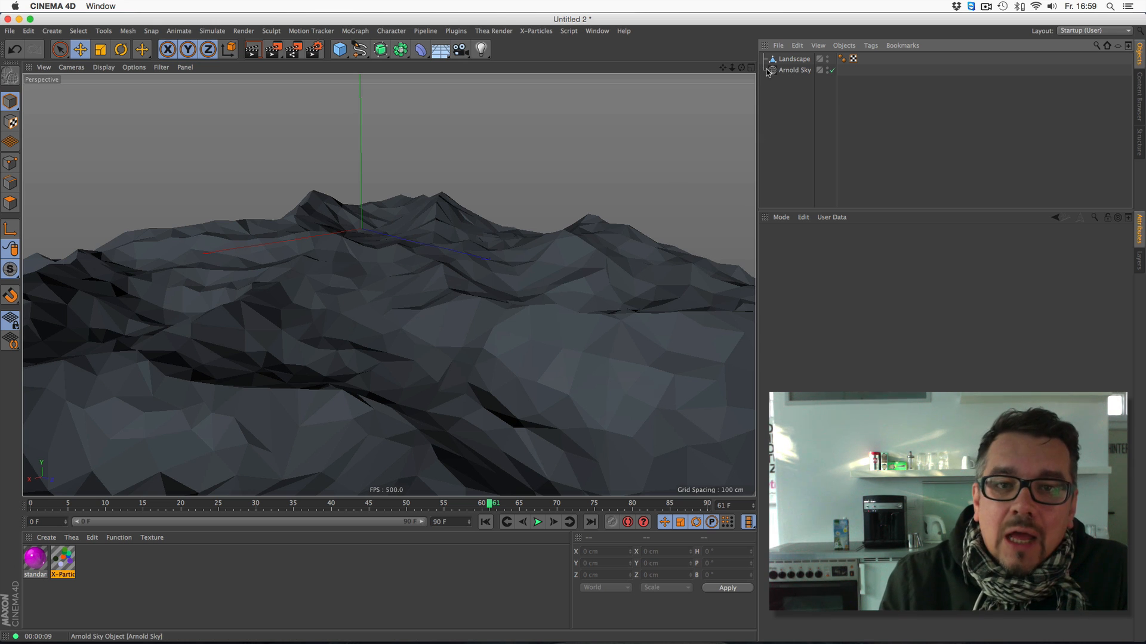
# - Create an xpSystem and add an xpEmitter to it
pyautogui.click(546, 33)
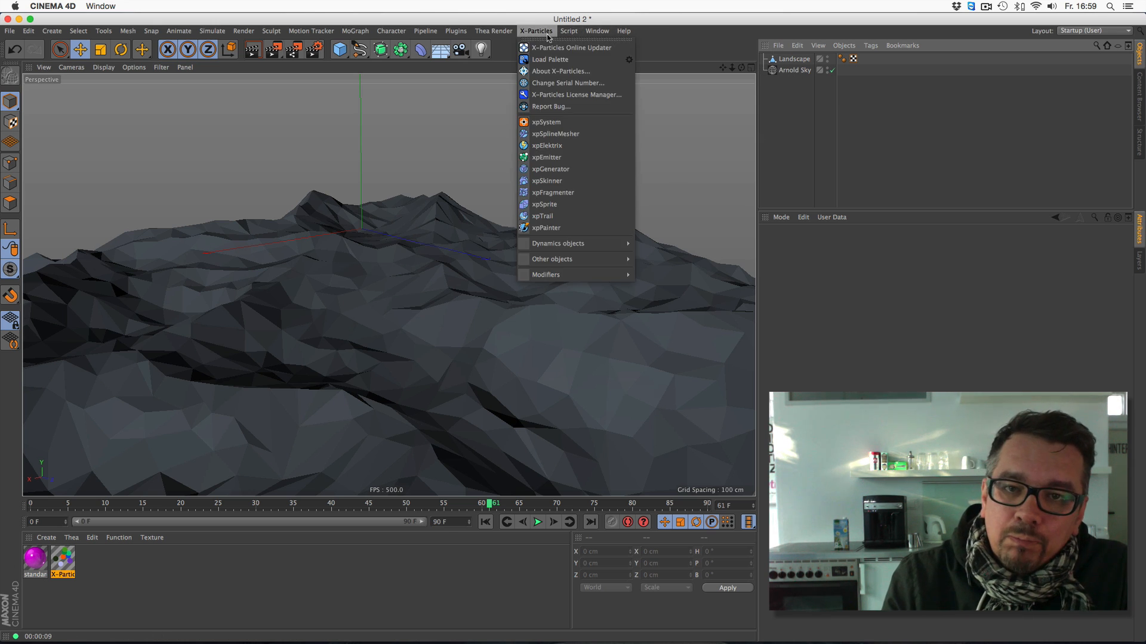
pyautogui.click(556, 124)
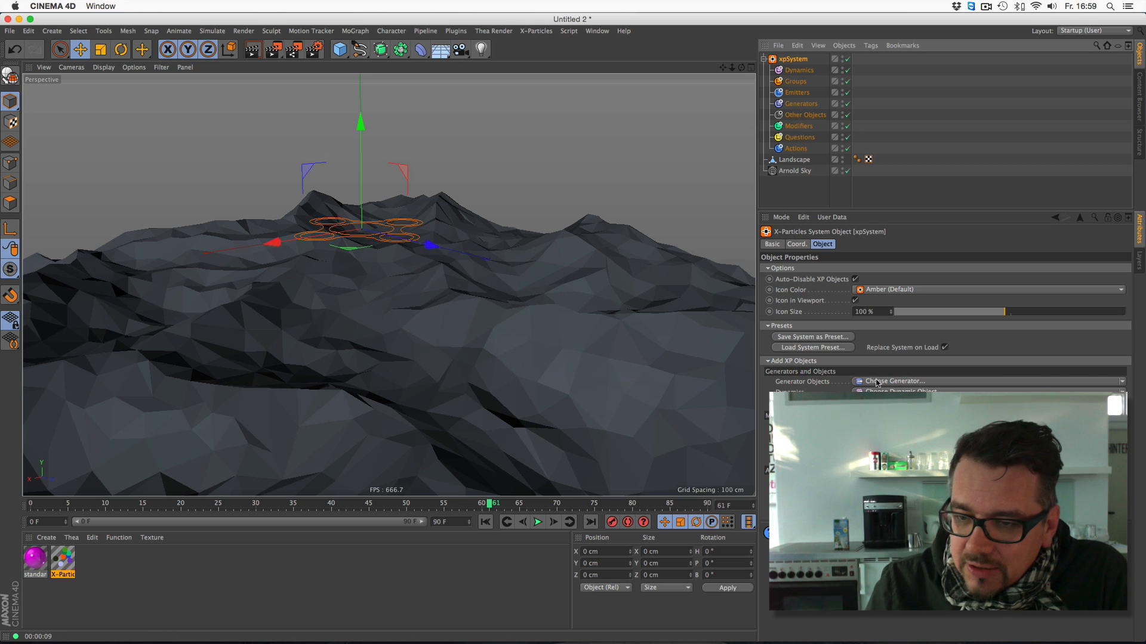
pyautogui.click(883, 405)
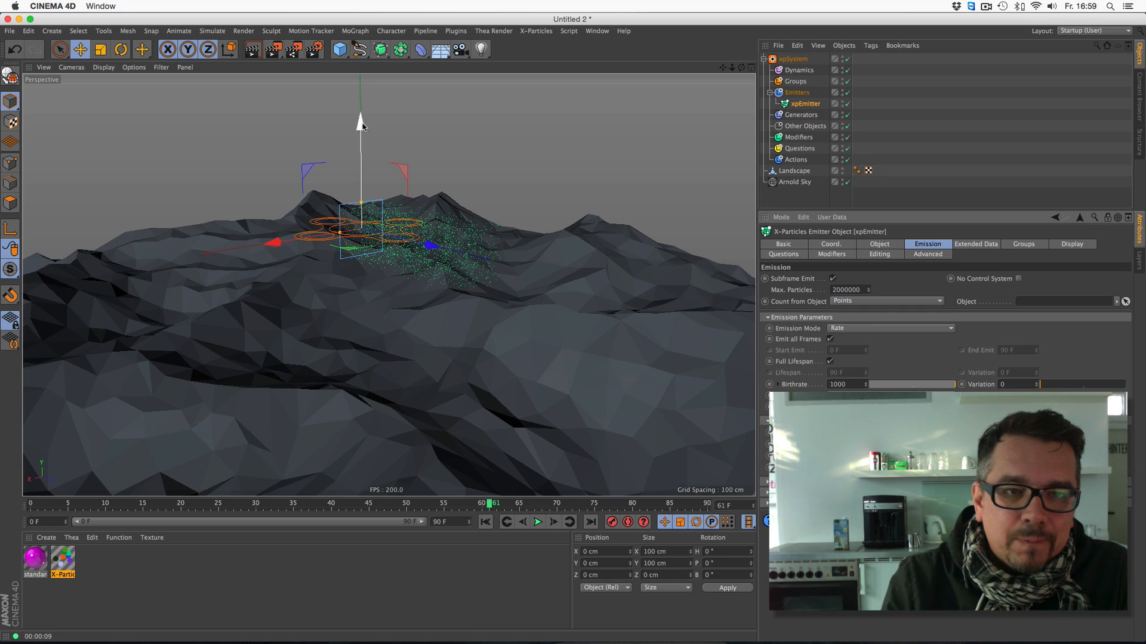
# - Move the xpEmitter above the landscape to about X 158 cm, Y 185 cm, Z -142 cm
pyautogui.moveTo(360, 149); pyautogui.dragTo(348, 38)
pyautogui.moveTo(423, 151); pyautogui.dragTo(364, 148)
pyautogui.moveTo(209, 147); pyautogui.dragTo(130, 159)
pyautogui.moveTo(236, 88); pyautogui.dragTo(239, 75)
# - Set the xpEmitter's emitter shape to Circle
pyautogui.click(879, 244)
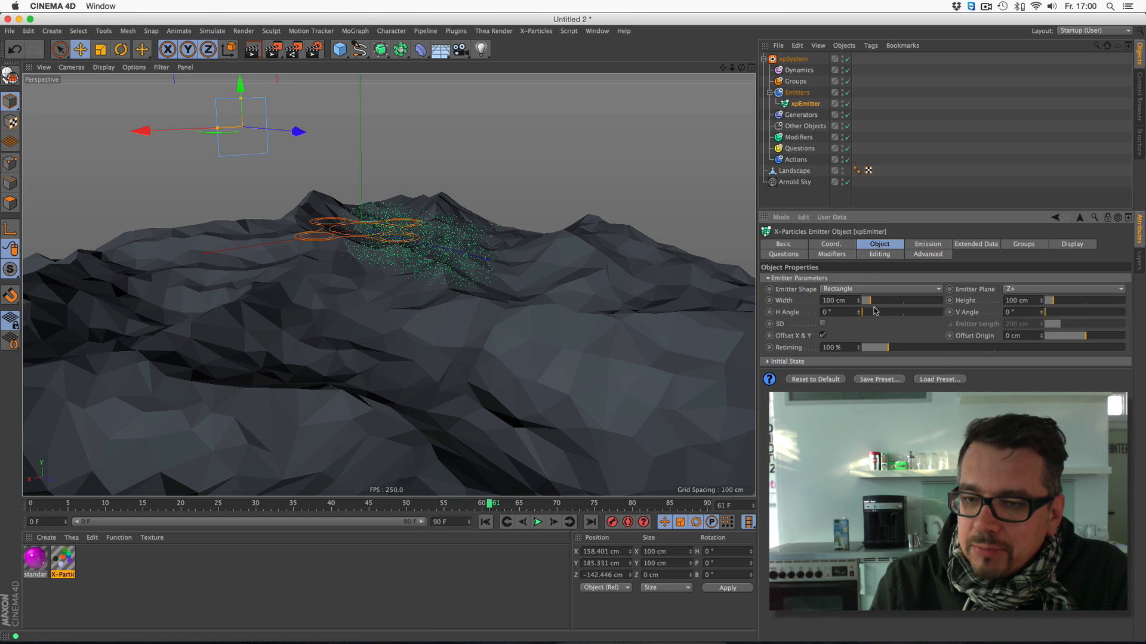
pyautogui.click(847, 289)
pyautogui.click(838, 312)
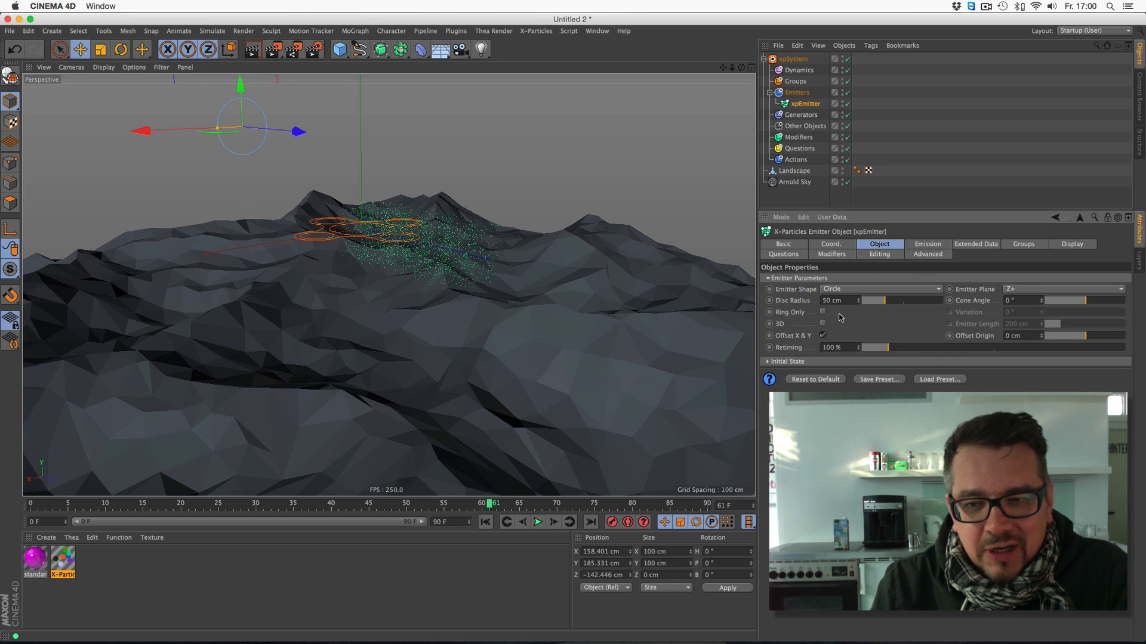
# - Set the xpEmitter's disc radius to 103 cm and cone angle to 34°, and replay the simulation from the start
pyautogui.moveTo(886, 301); pyautogui.dragTo(908, 301)
pyautogui.moveTo(1091, 302); pyautogui.dragTo(1102, 302)
pyautogui.click(485, 522)
pyautogui.click(538, 522)
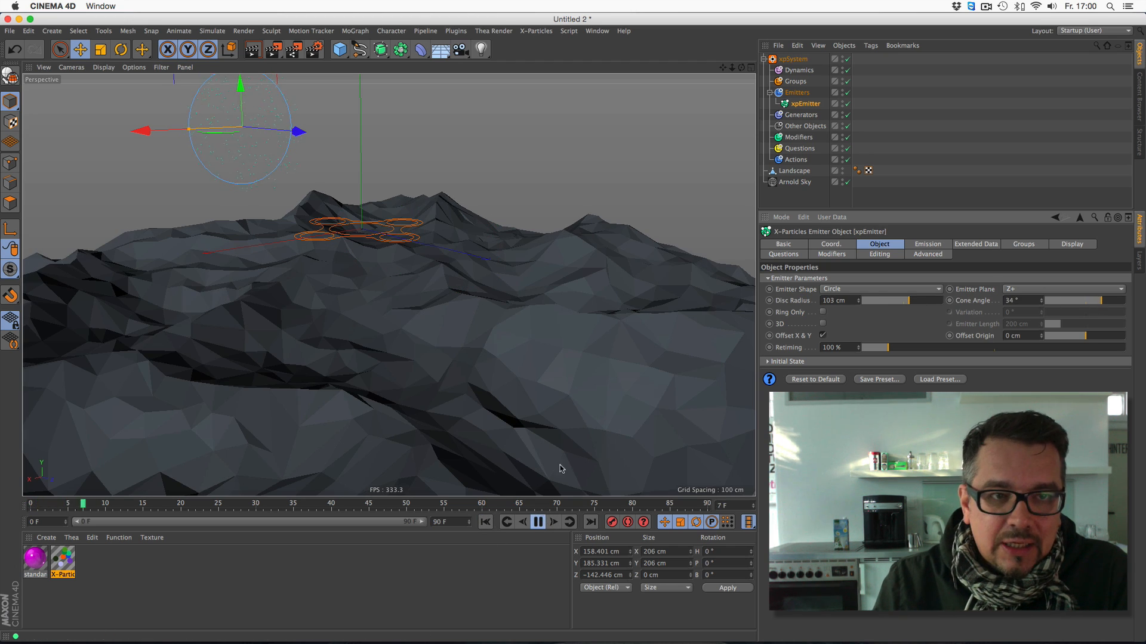
pyautogui.moveTo(723, 68); pyautogui.dragTo(726, 76)
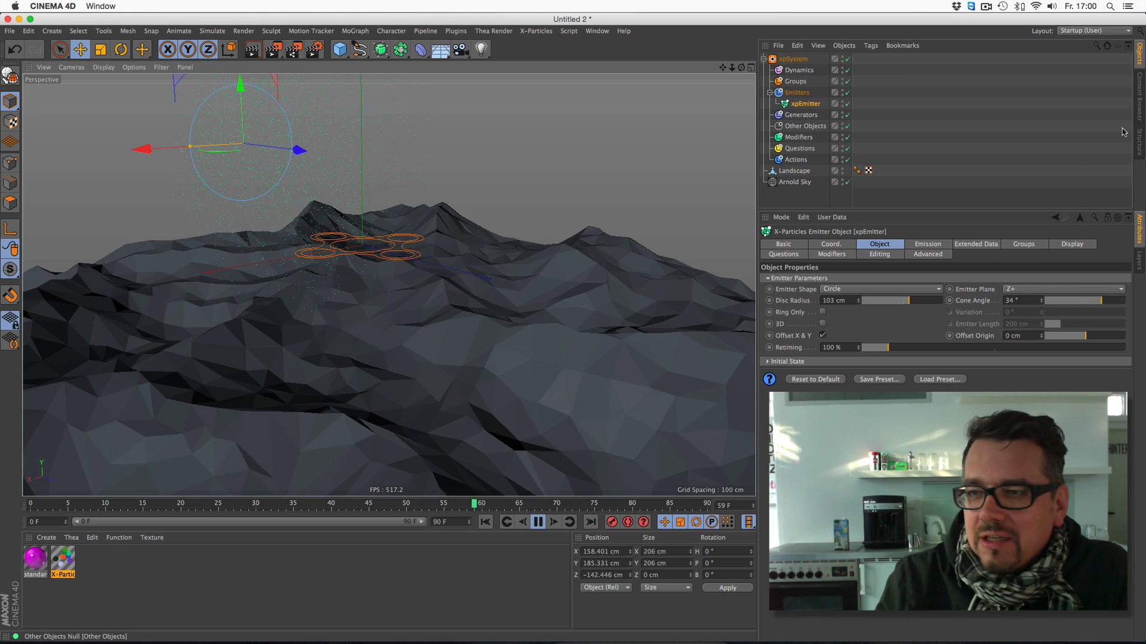
# - Add a Gravity modifier to the xpSystem
pyautogui.click(793, 58)
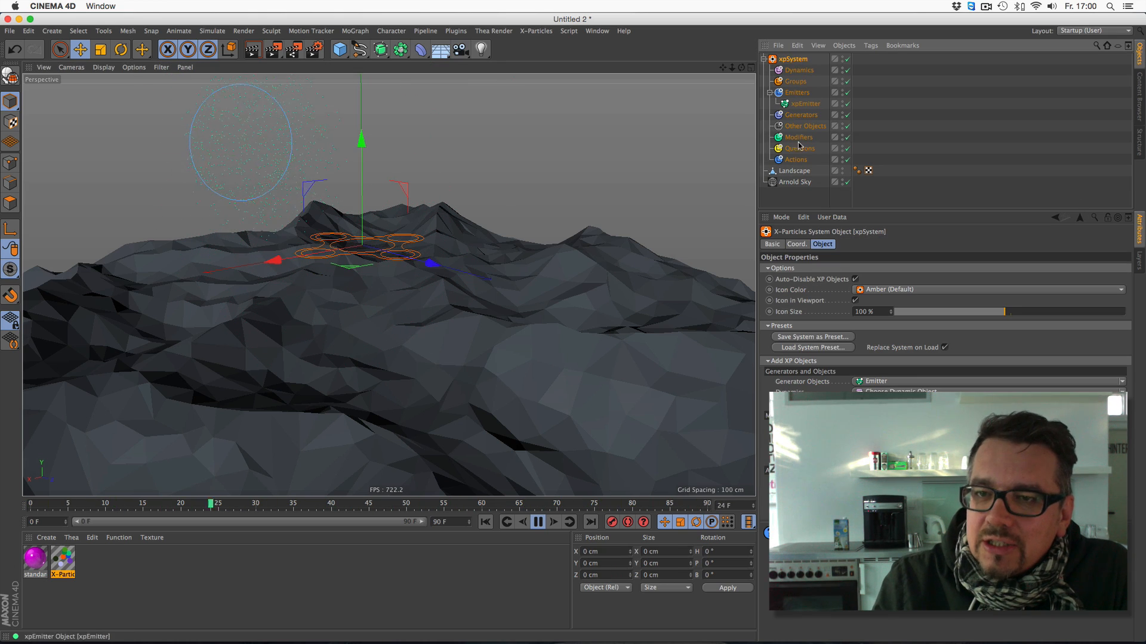
pyautogui.click(930, 426)
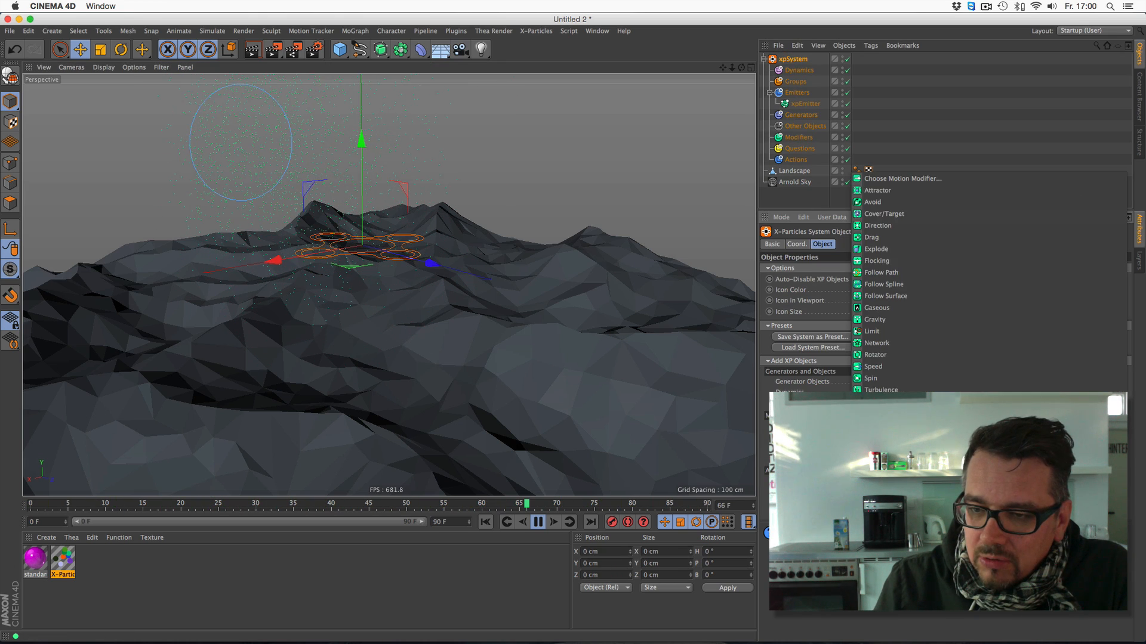
pyautogui.click(875, 320)
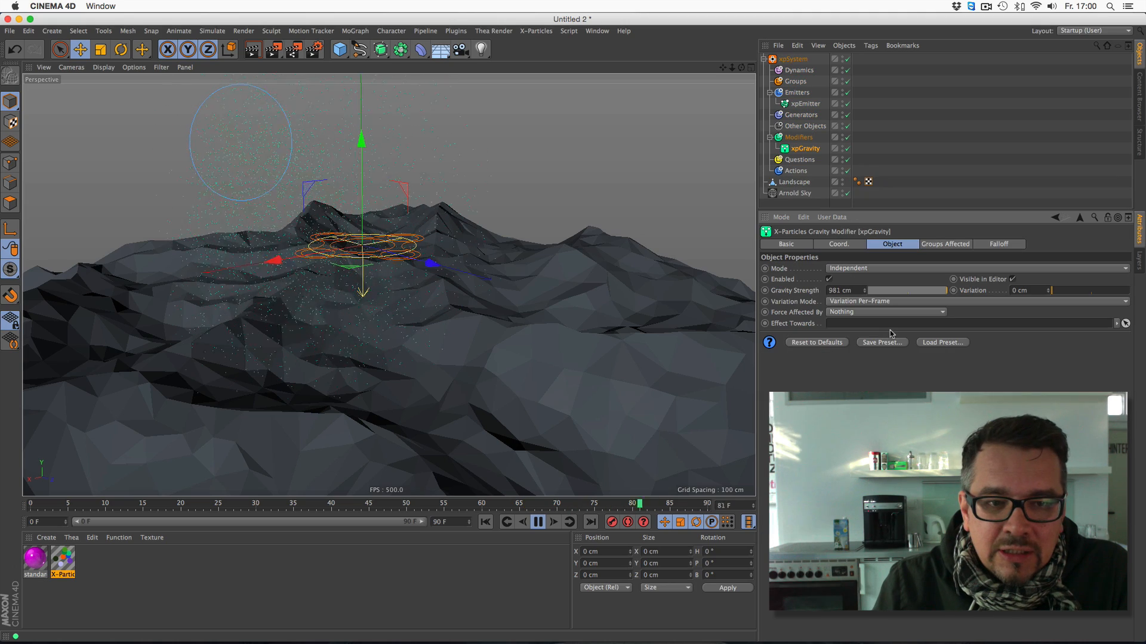
pyautogui.moveTo(732, 68)
pyautogui.mouseDown()
pyautogui.moveTo(692, 69)
pyautogui.moveTo(714, 20)
pyautogui.moveTo(742, 73)
pyautogui.moveTo(722, 69)
pyautogui.mouseUp()
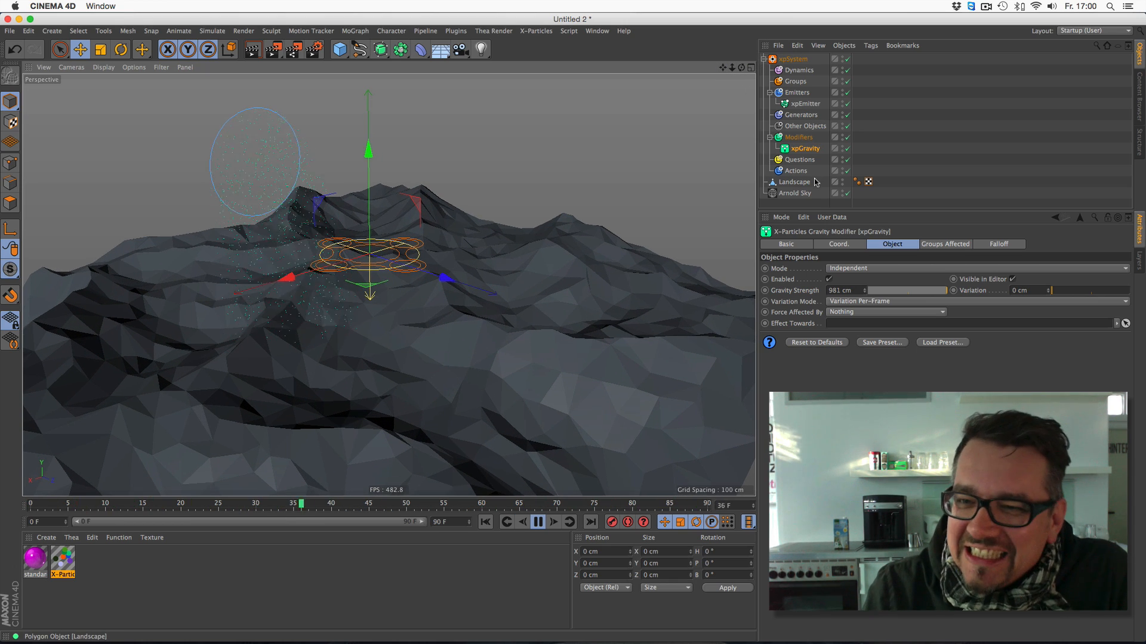
# - Add an xpCollider tag to the Landscape and watch the particles collide, stopping playback at frame 25
pyautogui.rightClick(807, 188)
pyautogui.moveTo(856, 345)
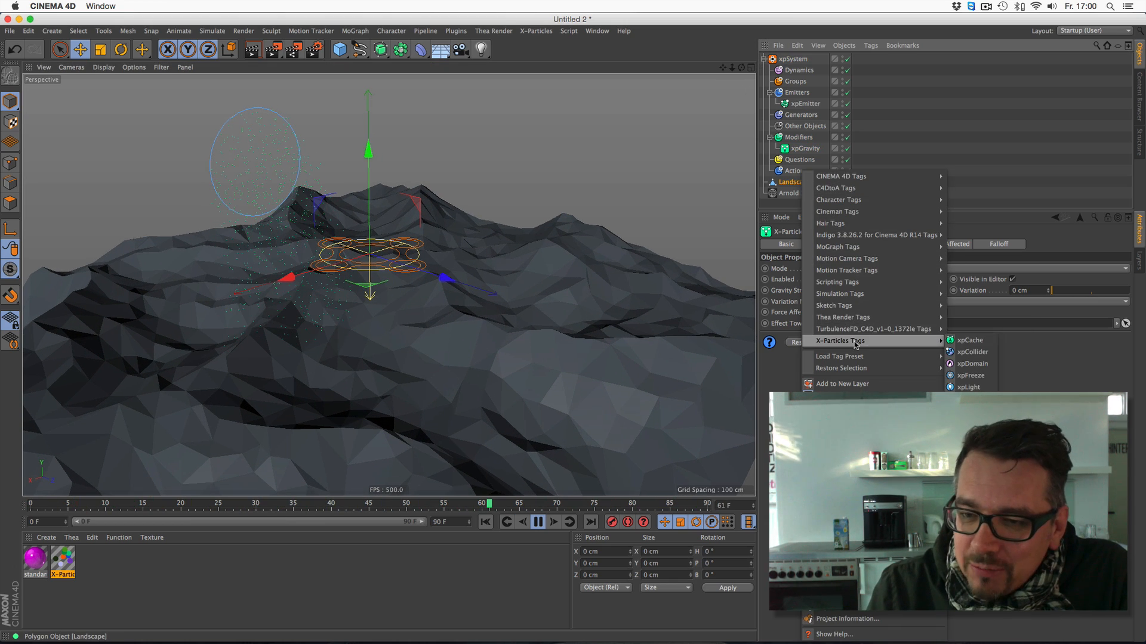
pyautogui.click(972, 352)
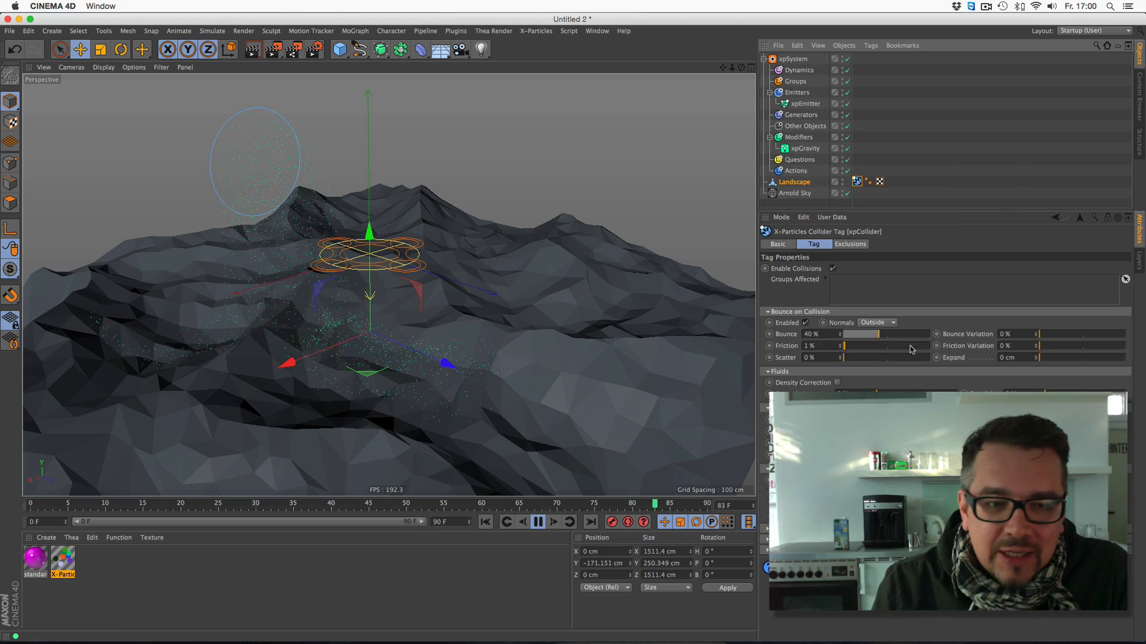
pyautogui.scroll(2, 381, 322)
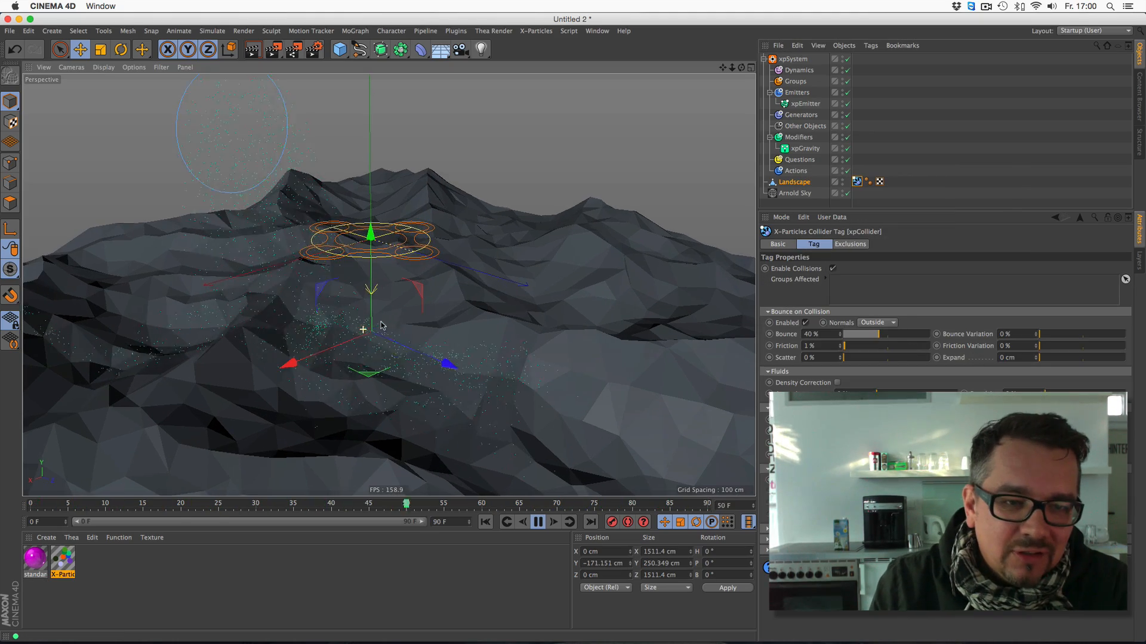
pyautogui.moveTo(378, 321)
pyautogui.keyDown('alt'); pyautogui.mouseDown()
pyautogui.moveTo(344, 294)
pyautogui.moveTo(358, 317)
pyautogui.mouseUp(); pyautogui.keyUp('alt')
pyautogui.click(537, 523)
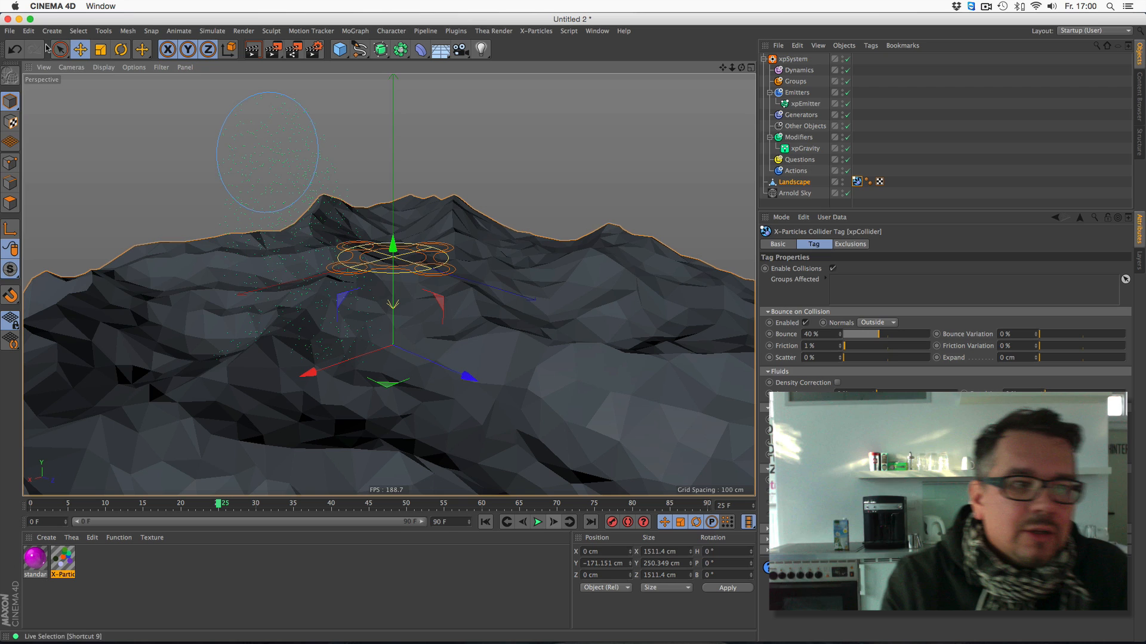
# - Create a new project and load the TP Standard Emitter preset from the Emitters folder of the content library
pyautogui.click(10, 31)
pyautogui.click(18, 47)
pyautogui.click(1139, 96)
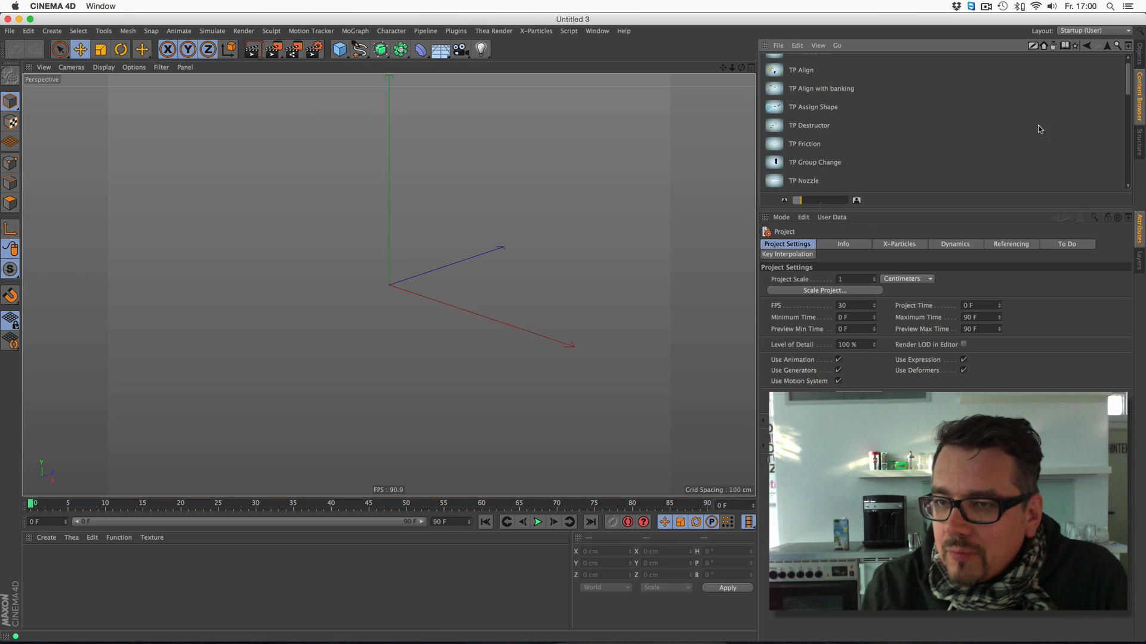
pyautogui.click(1107, 46)
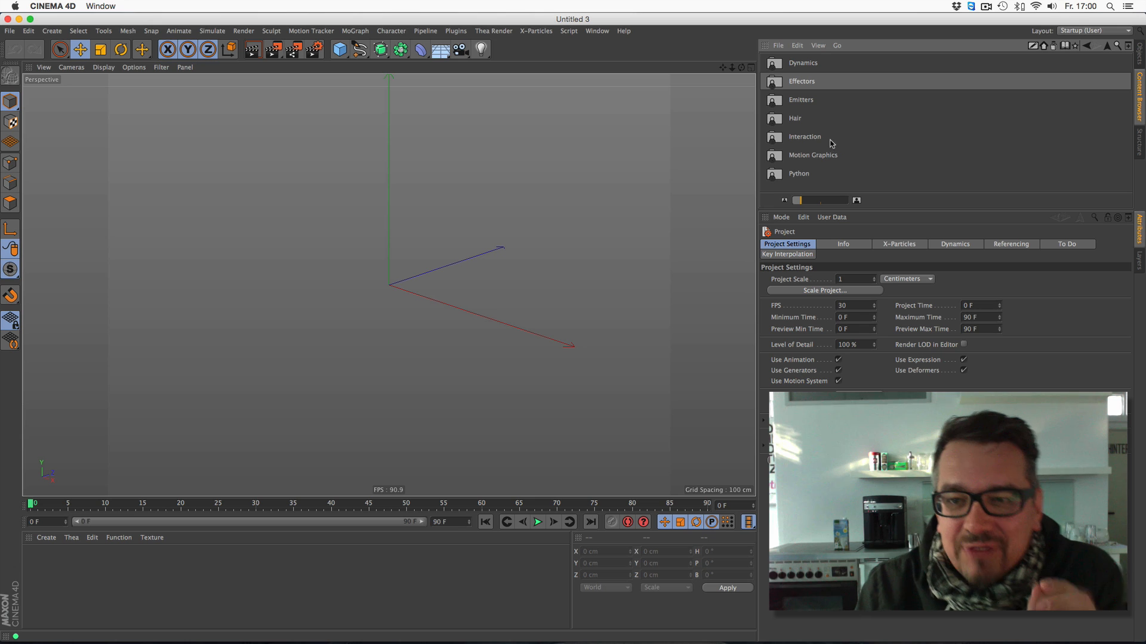
pyautogui.doubleClick(817, 102)
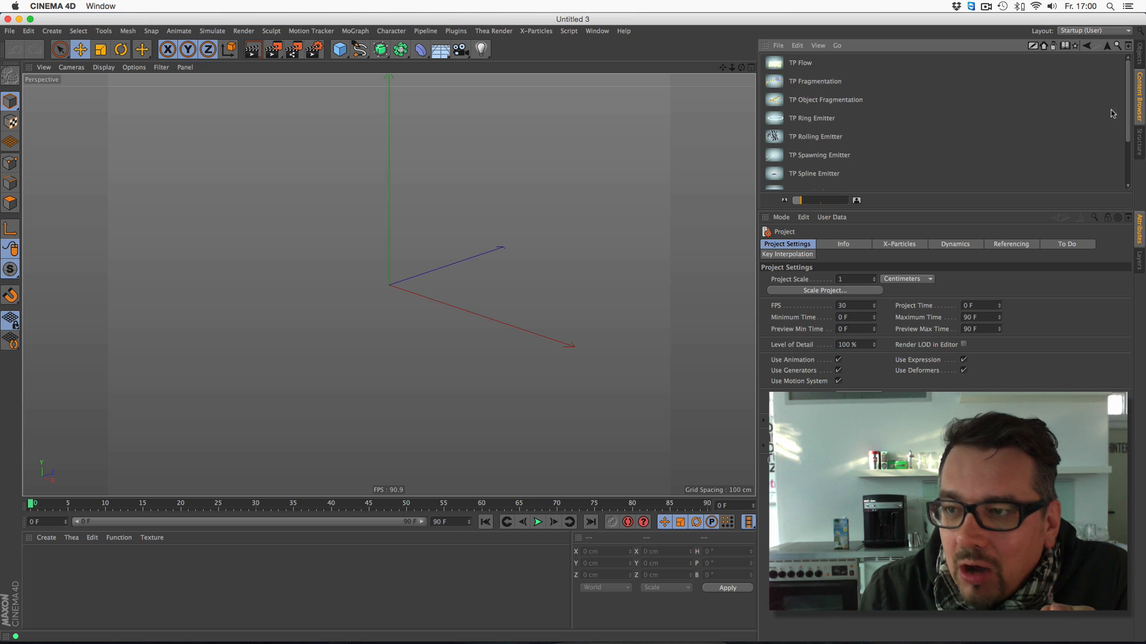
pyautogui.scroll(-2, 1106, 122)
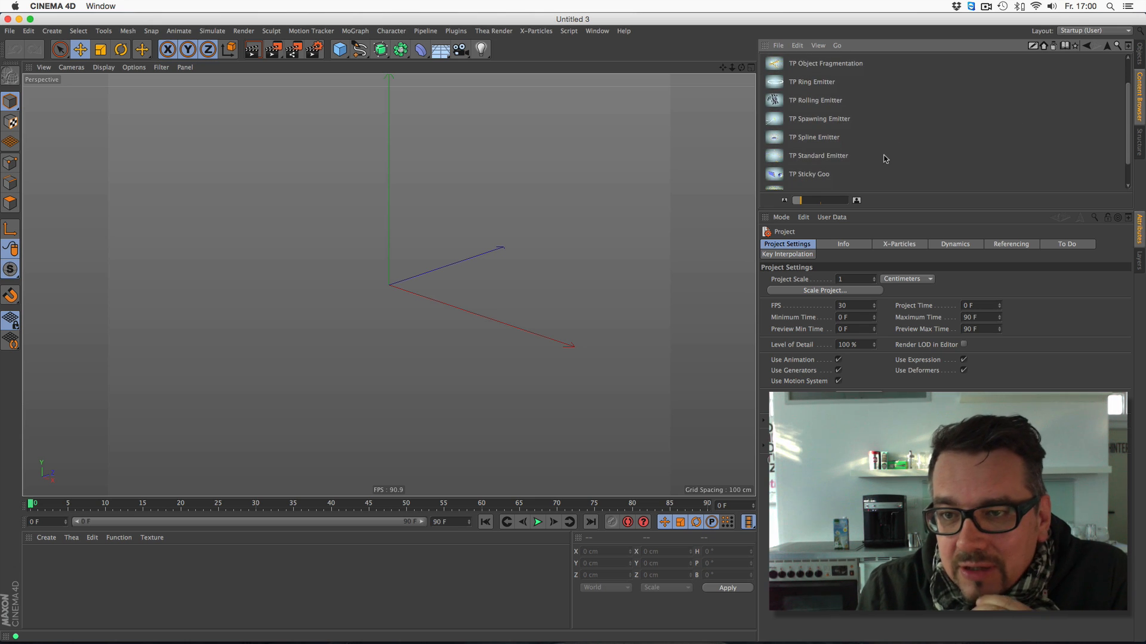
pyautogui.doubleClick(838, 156)
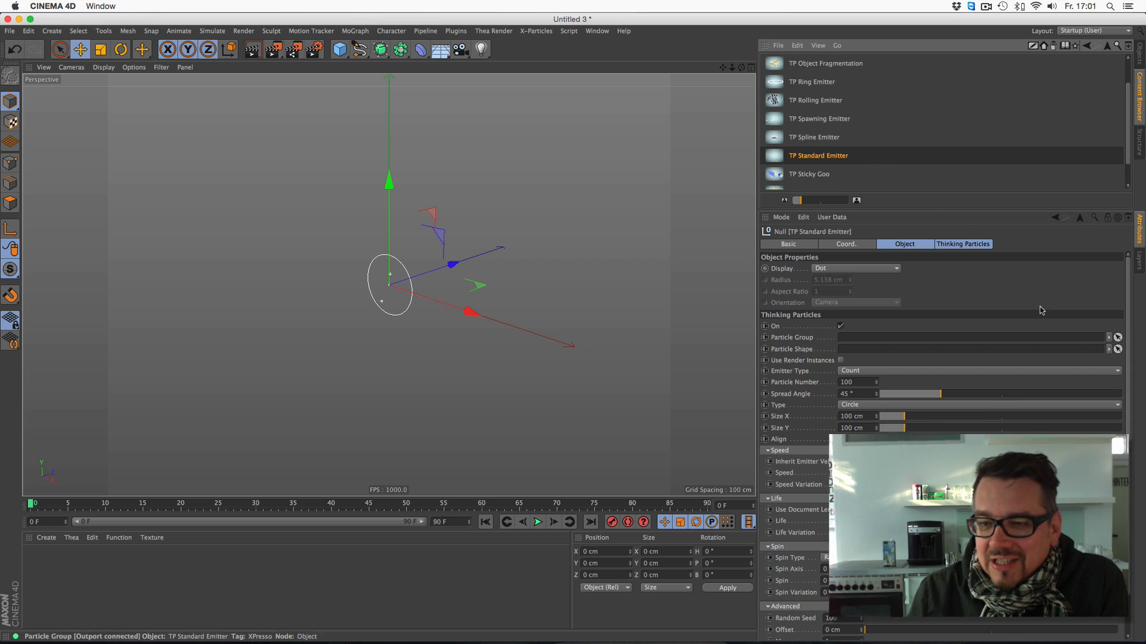
# - Set the TP Standard Emitter's particle size to 1 in its advanced settings
pyautogui.moveTo(919, 210); pyautogui.dragTo(919, 103)
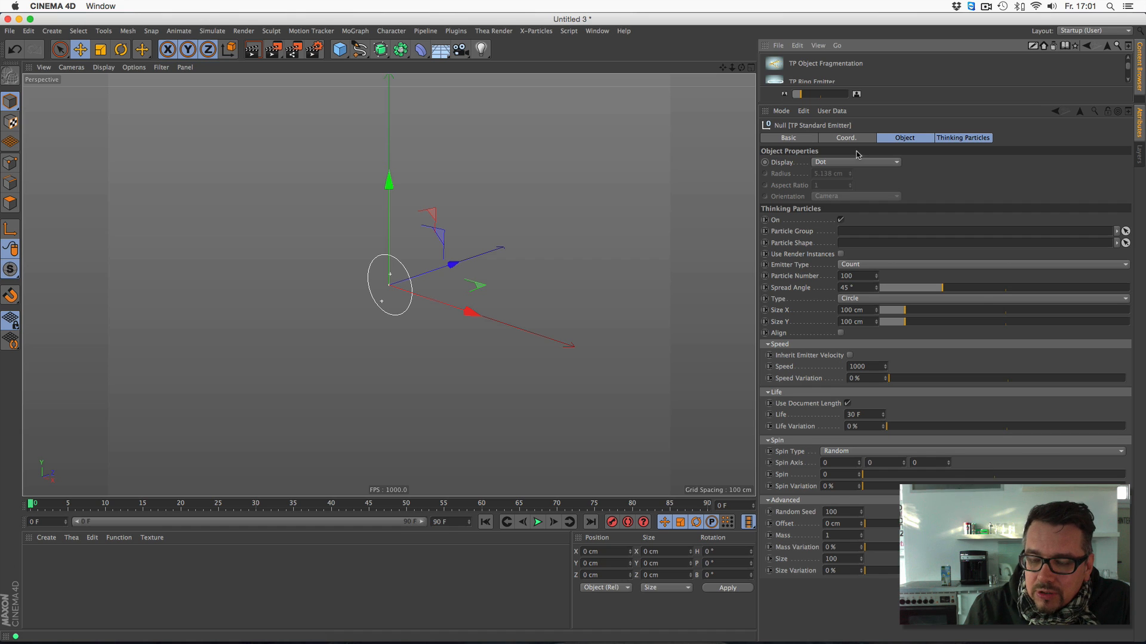
pyautogui.click(768, 500)
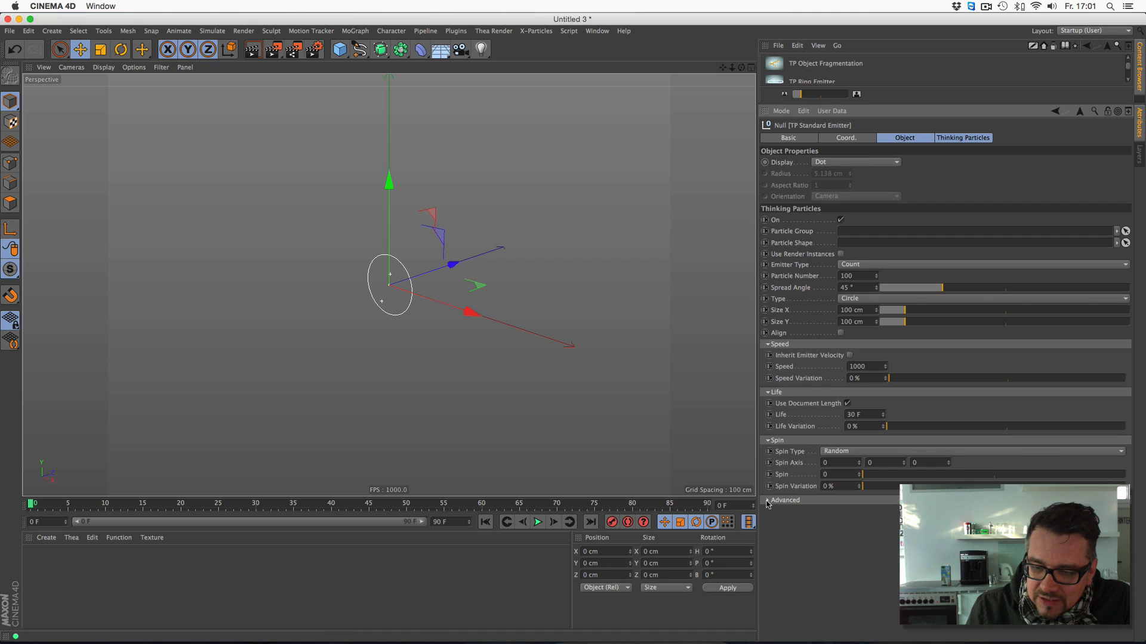
pyautogui.click(768, 501)
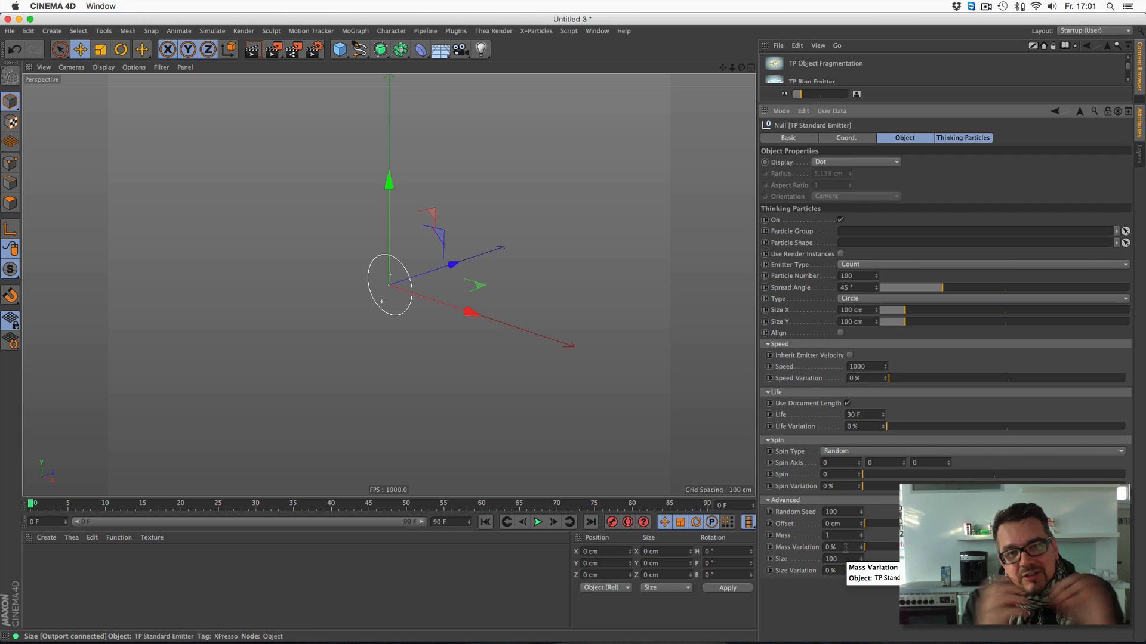
pyautogui.doubleClick(833, 559)
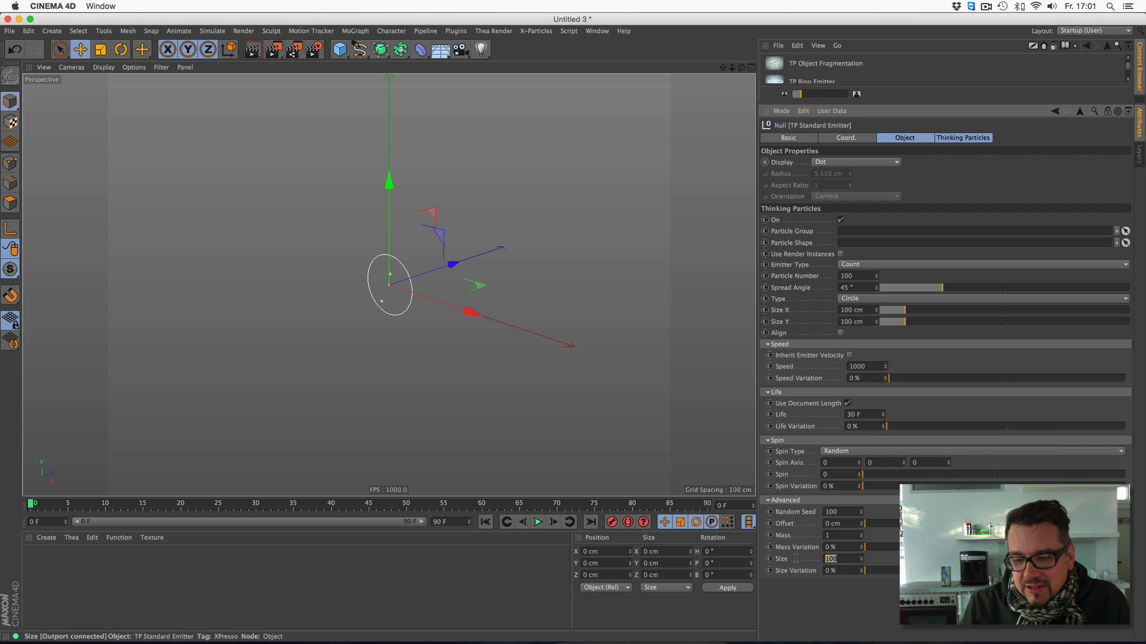
pyautogui.write('1')
pyautogui.press('Return')
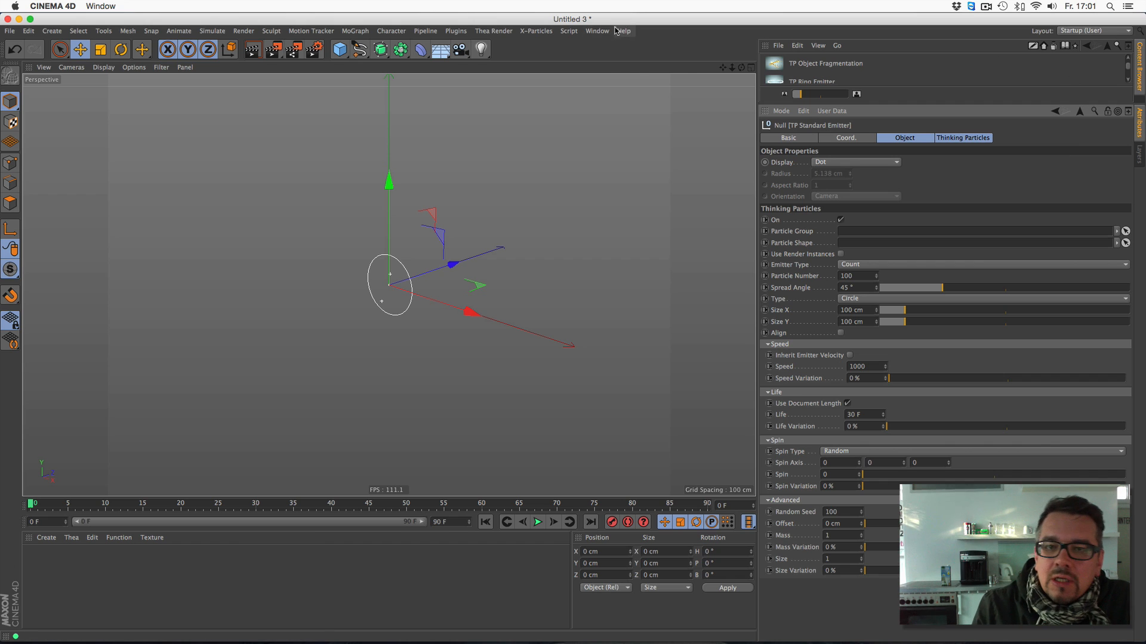
# - Return to the Untitled 2 landscape project and replay the particle simulation from the start, stopping at frame 34
pyautogui.click(597, 31)
pyautogui.click(626, 310)
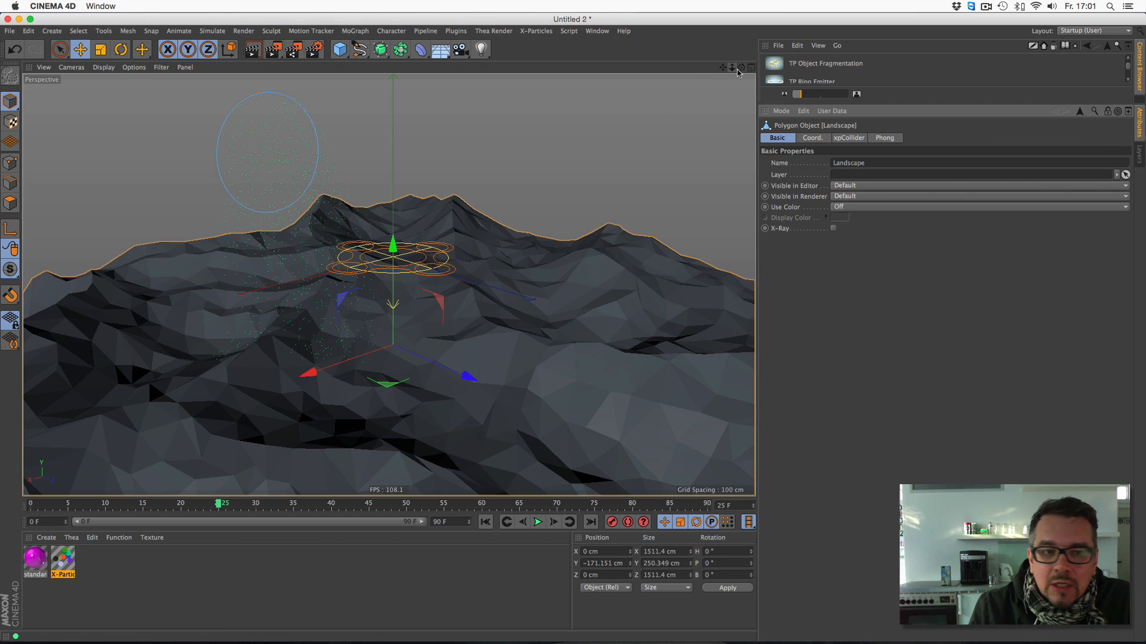
pyautogui.moveTo(734, 68)
pyautogui.mouseDown()
pyautogui.moveTo(722, 70)
pyautogui.moveTo(739, 68)
pyautogui.moveTo(726, 53)
pyautogui.mouseUp()
pyautogui.click(486, 523)
pyautogui.click(537, 523)
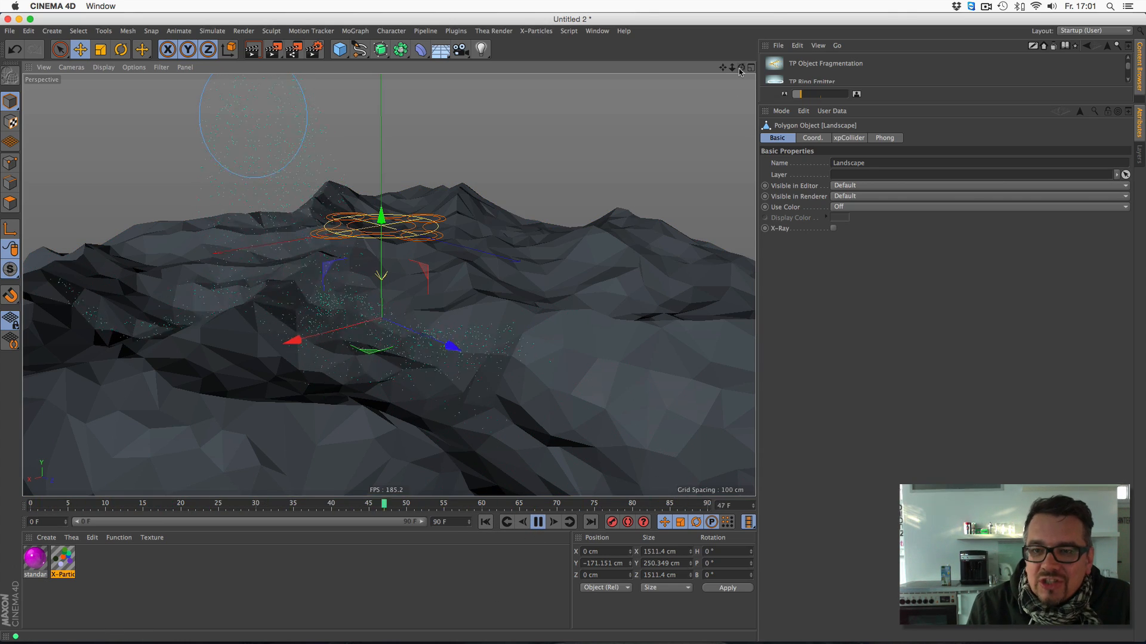
pyautogui.moveTo(723, 67); pyautogui.dragTo(727, 57)
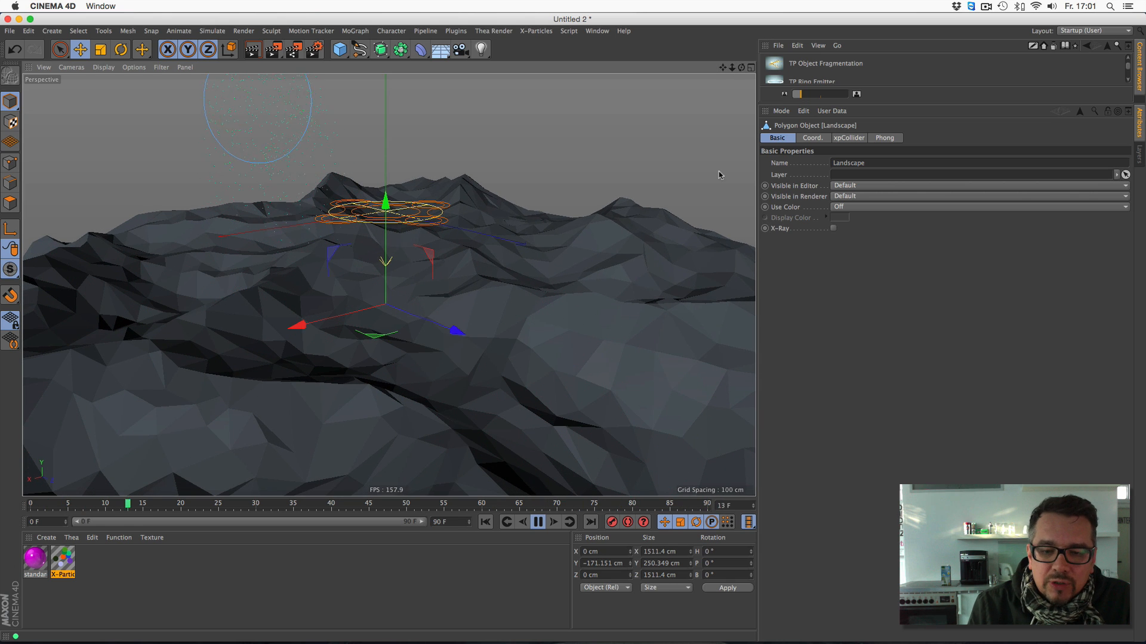
pyautogui.click(537, 523)
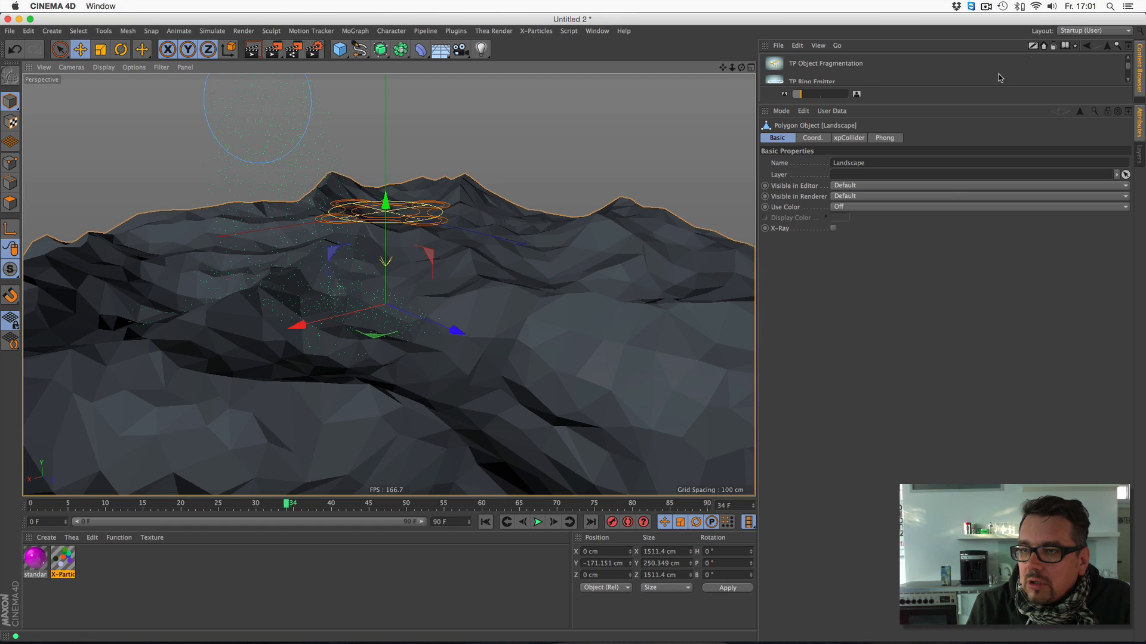
# - Bring back the object hierarchy and check the Arnold render settings before test-rendering the view
pyautogui.moveTo(884, 104); pyautogui.dragTo(888, 376)
pyautogui.click(1139, 54)
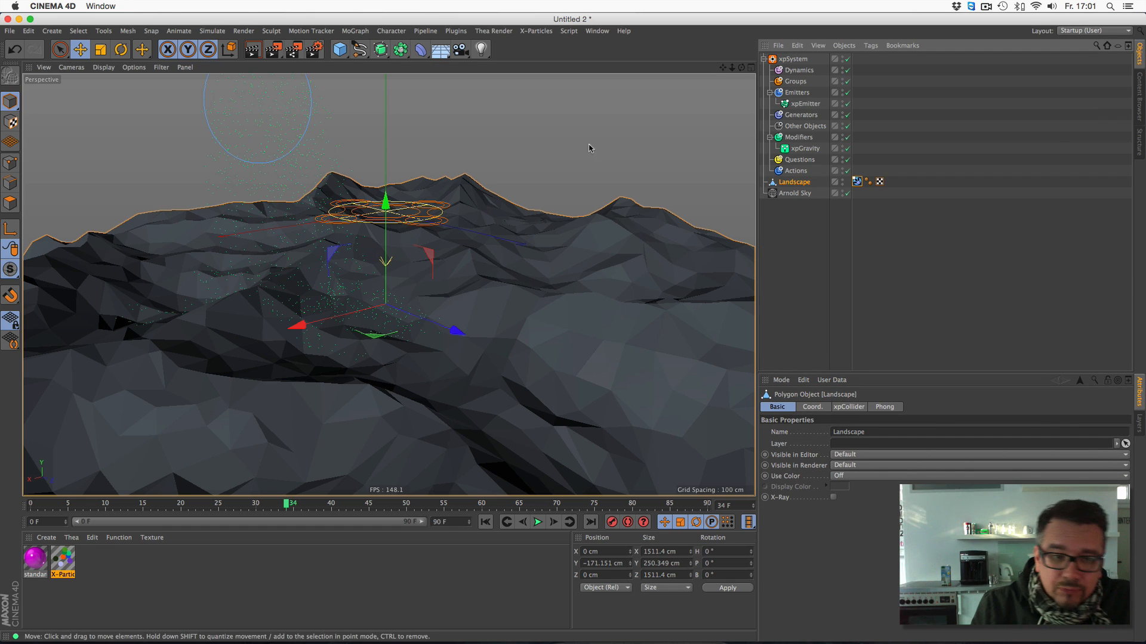
pyautogui.press('super+b')
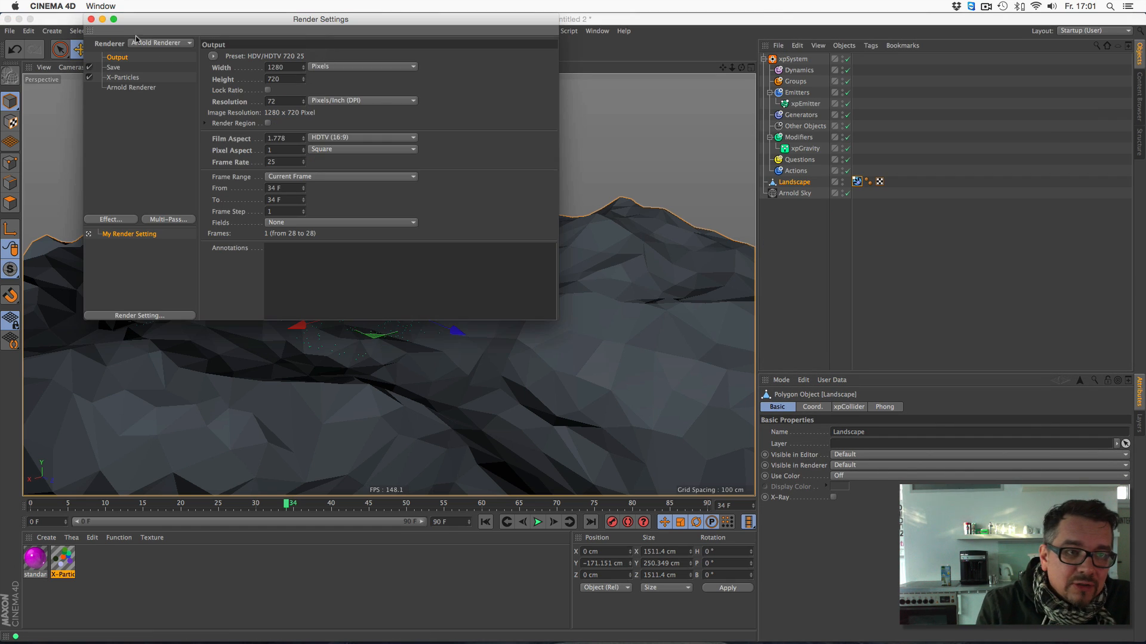
pyautogui.click(91, 19)
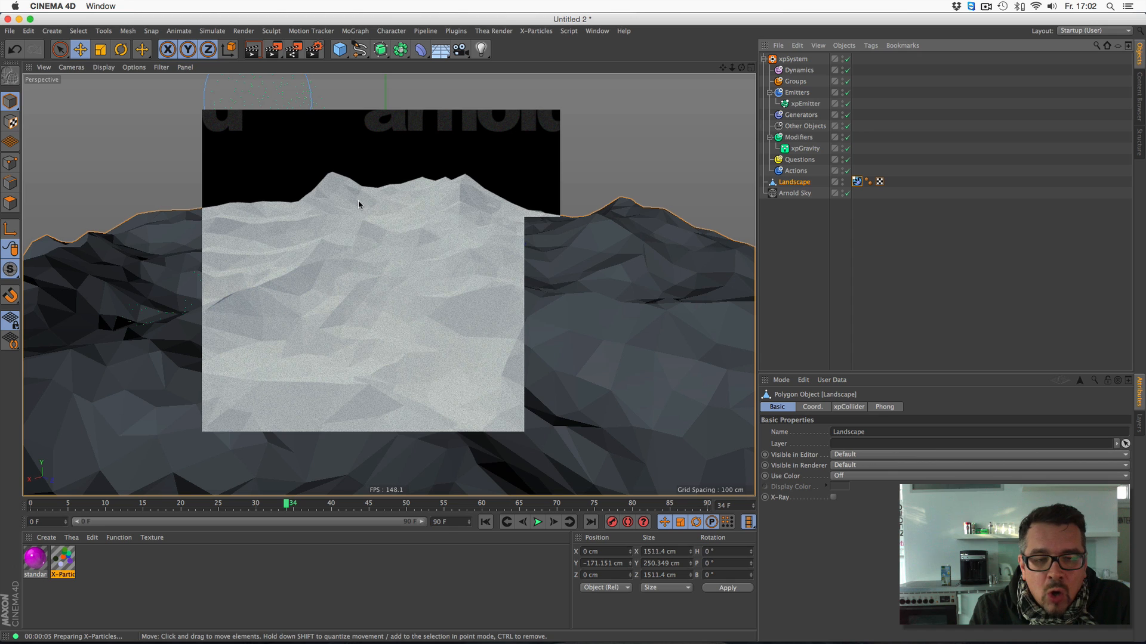
# - Delete both the standard and the X-Particles materials
pyautogui.moveTo(97, 549); pyautogui.dragTo(13, 585)
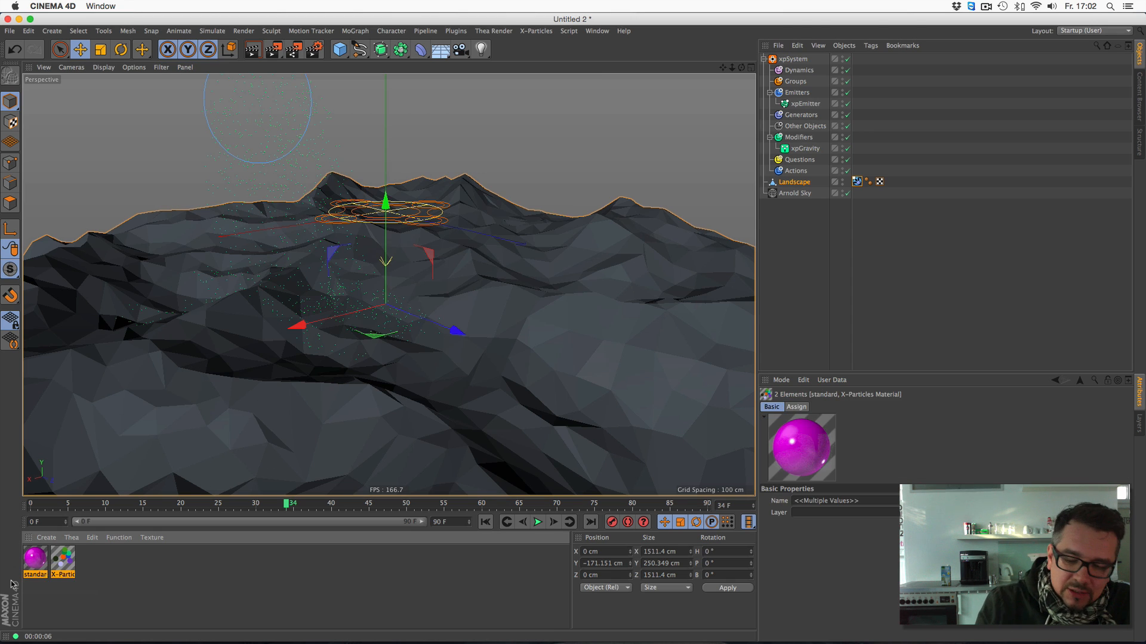
pyautogui.press('Delete')
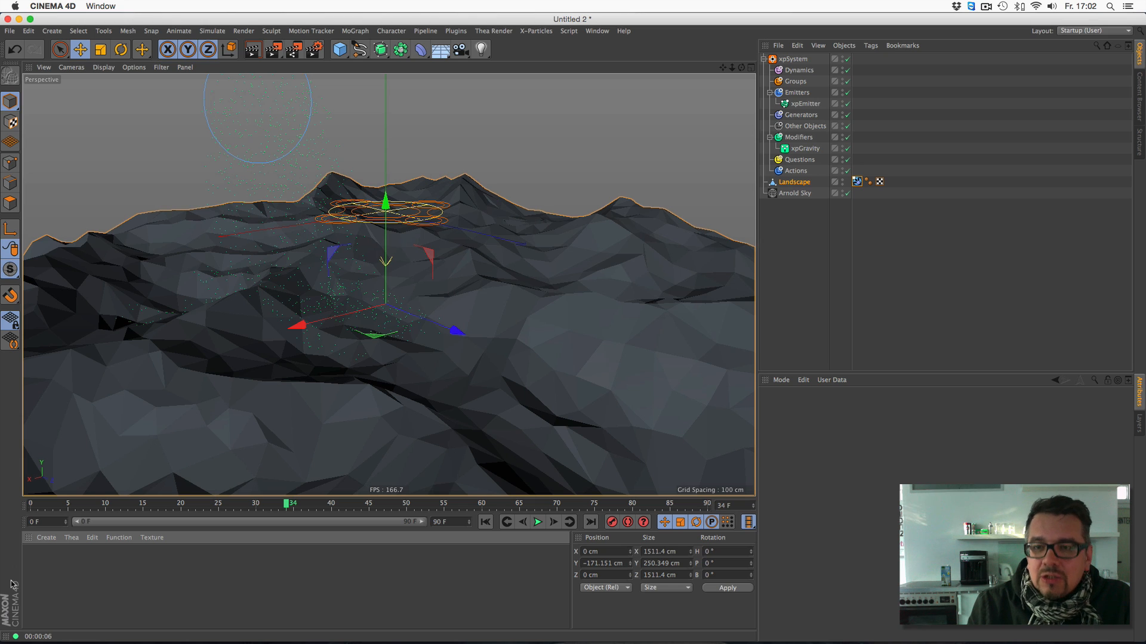
# - Add an Arnold Parameters tag to the xpEmitter and enlarge the area showing its settings
pyautogui.rightClick(796, 106)
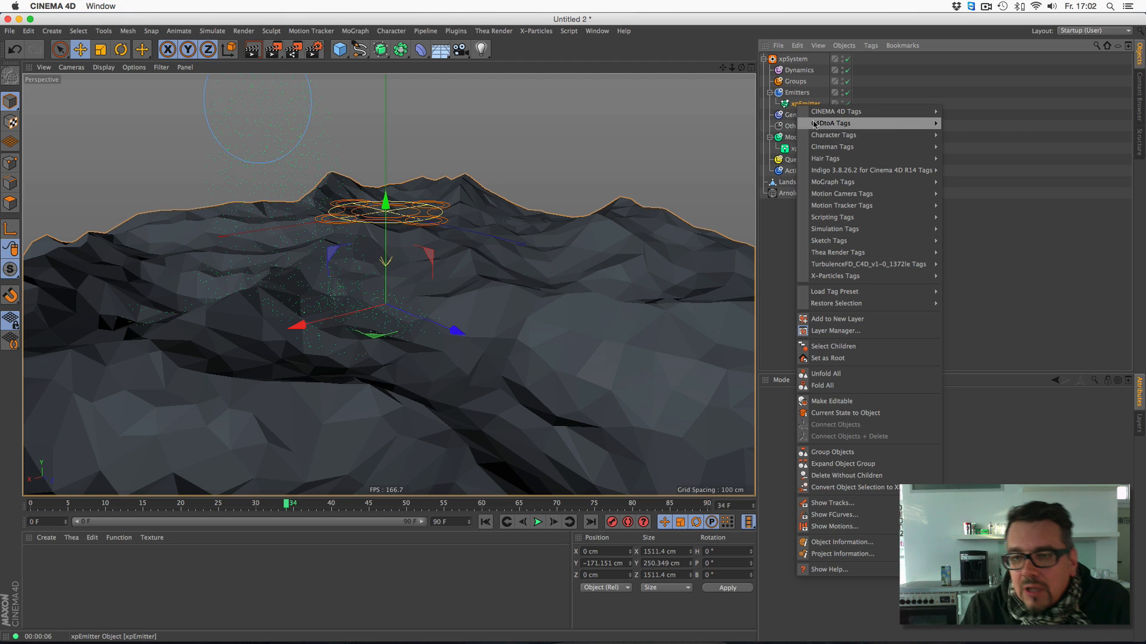
pyautogui.moveTo(816, 125)
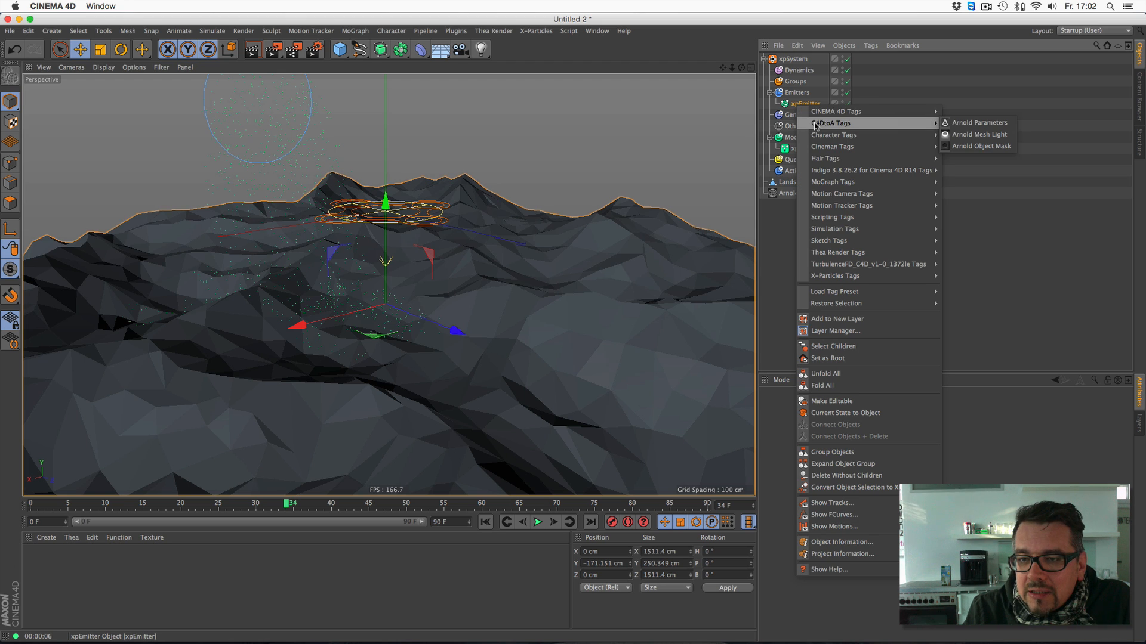
pyautogui.click(978, 124)
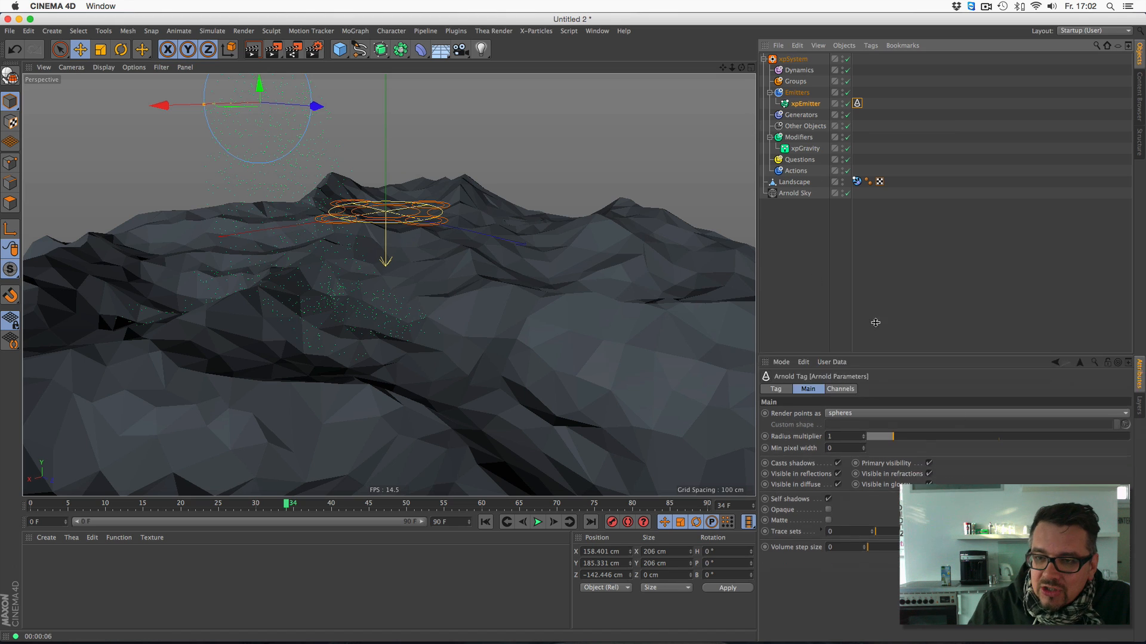
pyautogui.moveTo(883, 373); pyautogui.dragTo(886, 243)
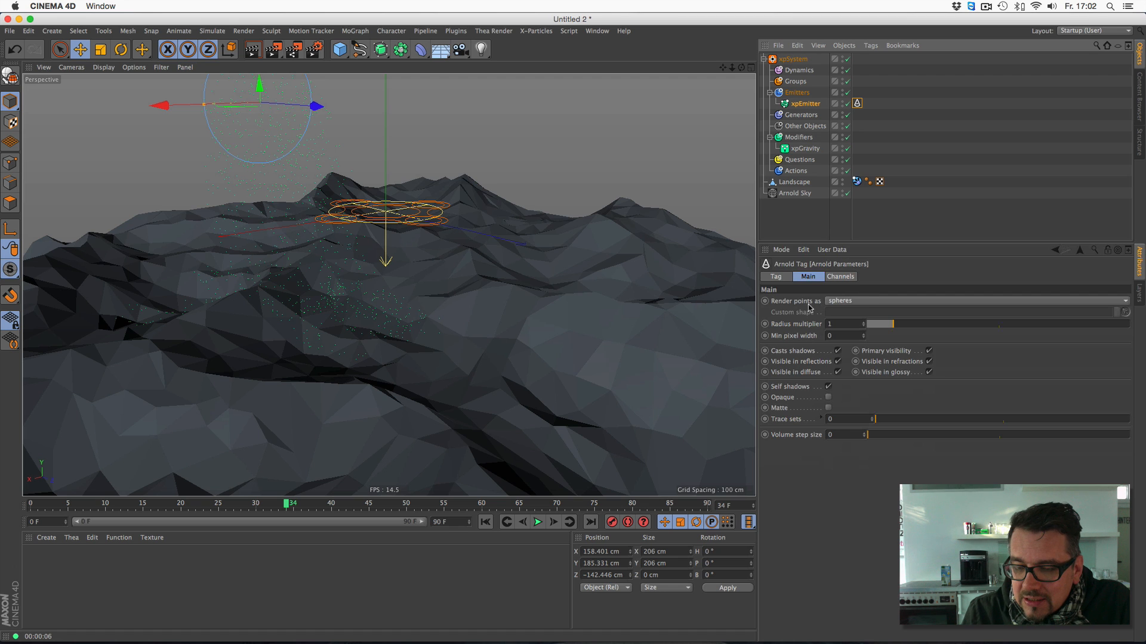
# - Replay the simulation from the first frame and stop it at frame 68
pyautogui.click(486, 523)
pyautogui.click(538, 524)
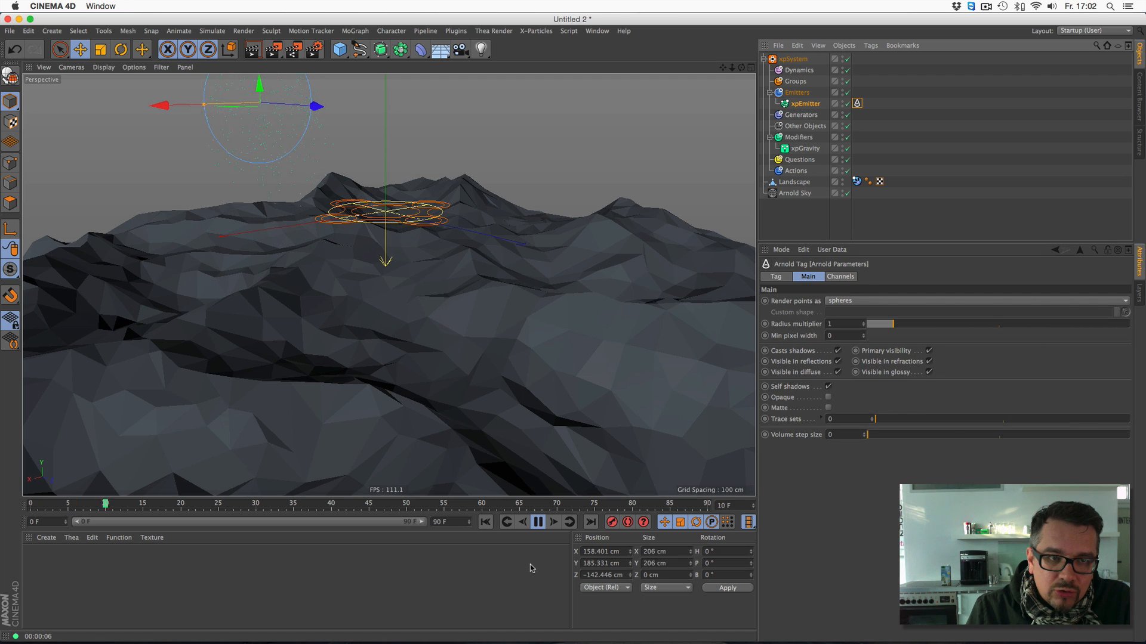
pyautogui.click(539, 523)
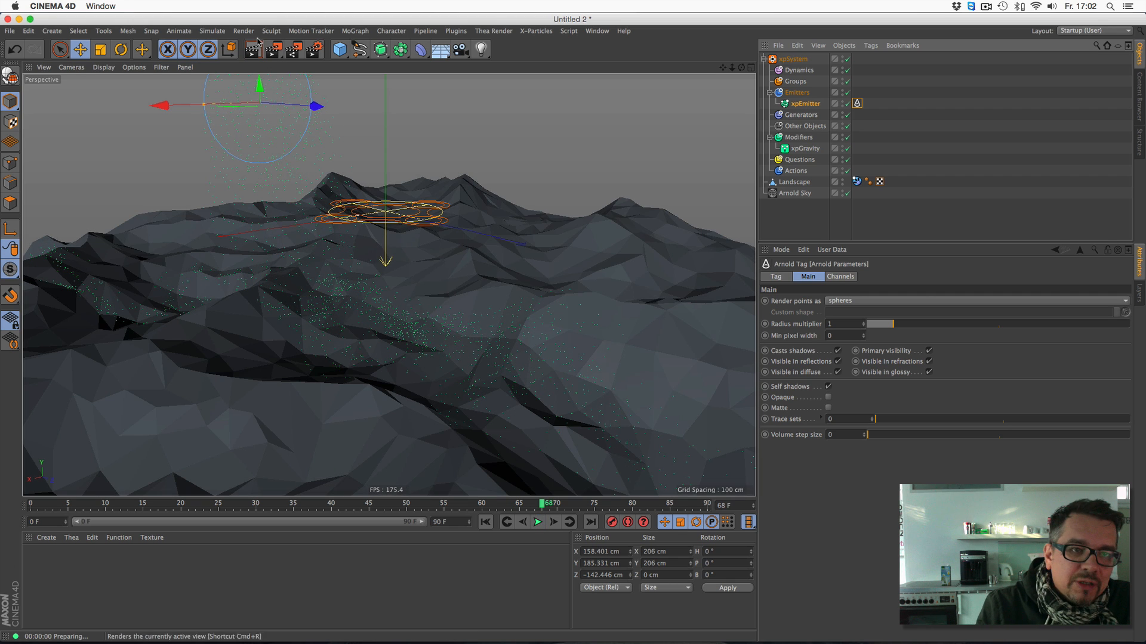
# - Test-render the active view, and set the particle radius in the xpEmitter's emission settings to 10 cm
pyautogui.click(257, 41)
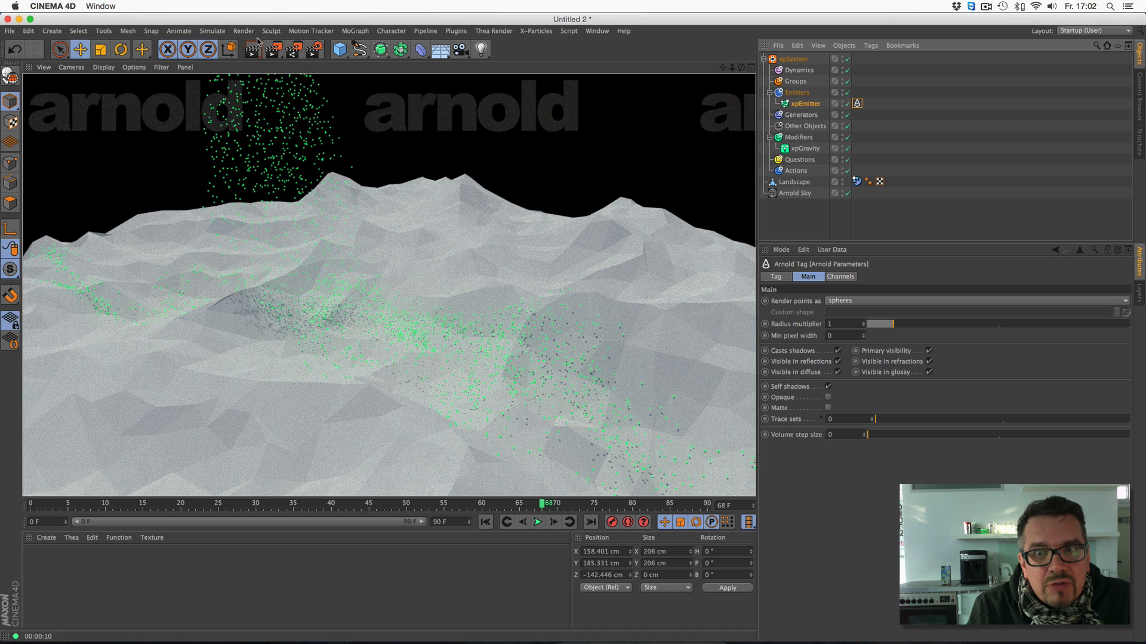
pyautogui.click(805, 103)
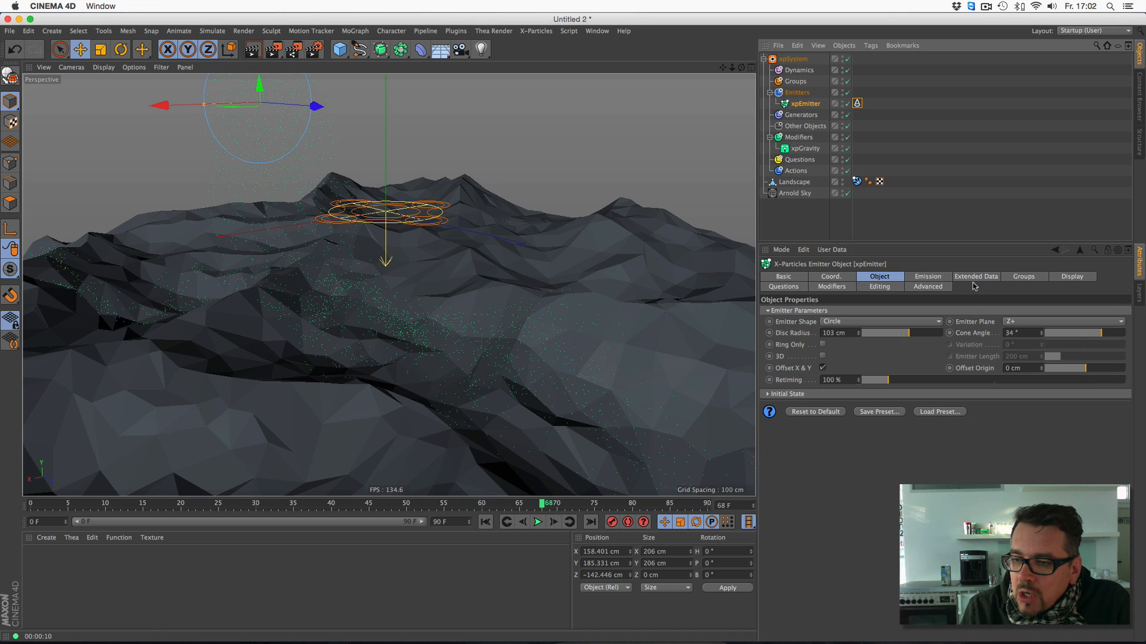
pyautogui.click(917, 279)
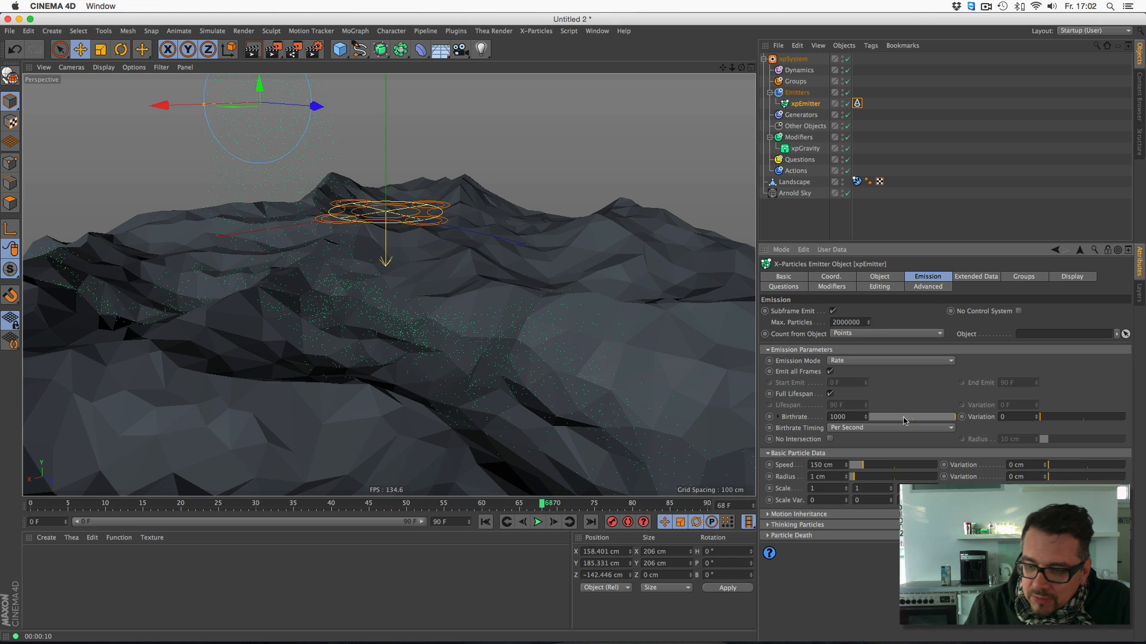
pyautogui.click(834, 476)
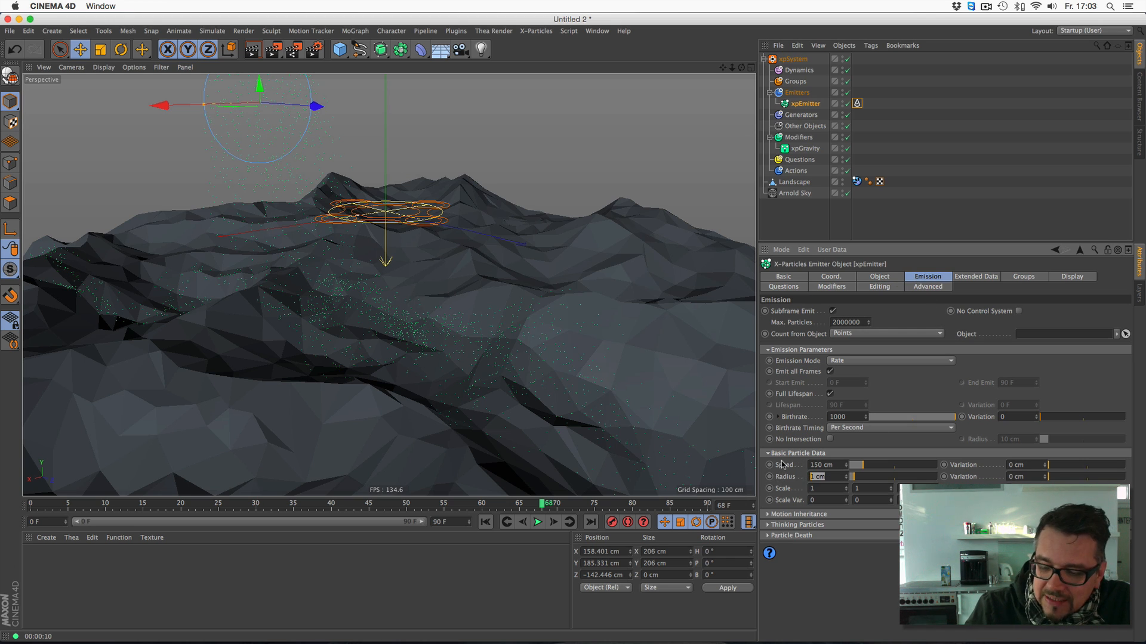
pyautogui.write('10')
pyautogui.press('Return')
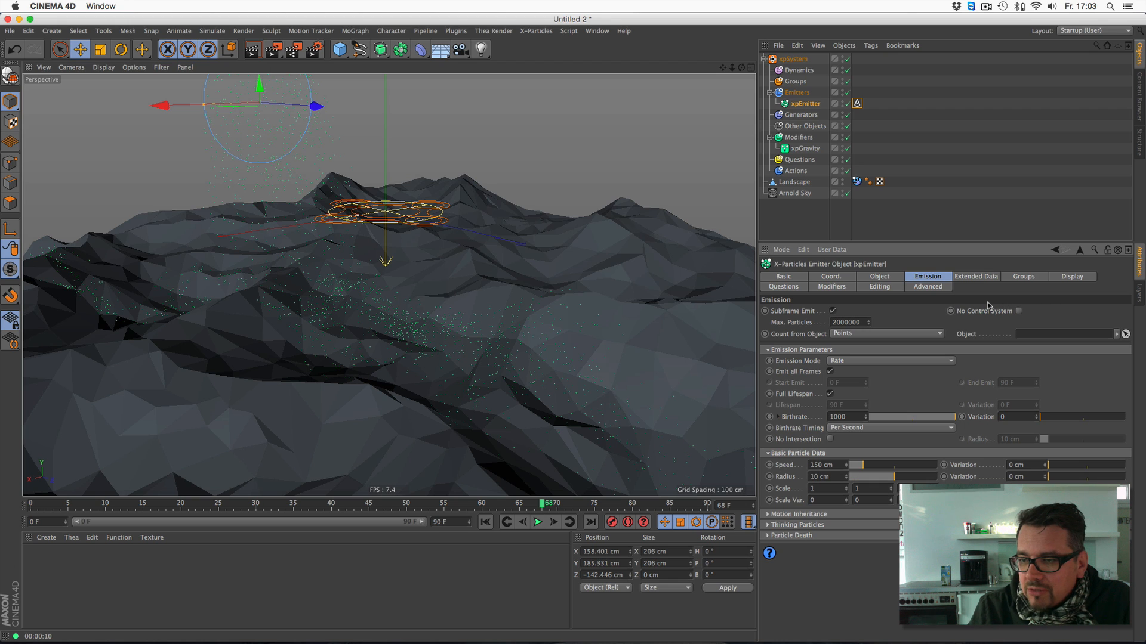
# - Change the xpEmitter's particle display color to cyan, with red at 45 and blue at 246
pyautogui.click(1074, 278)
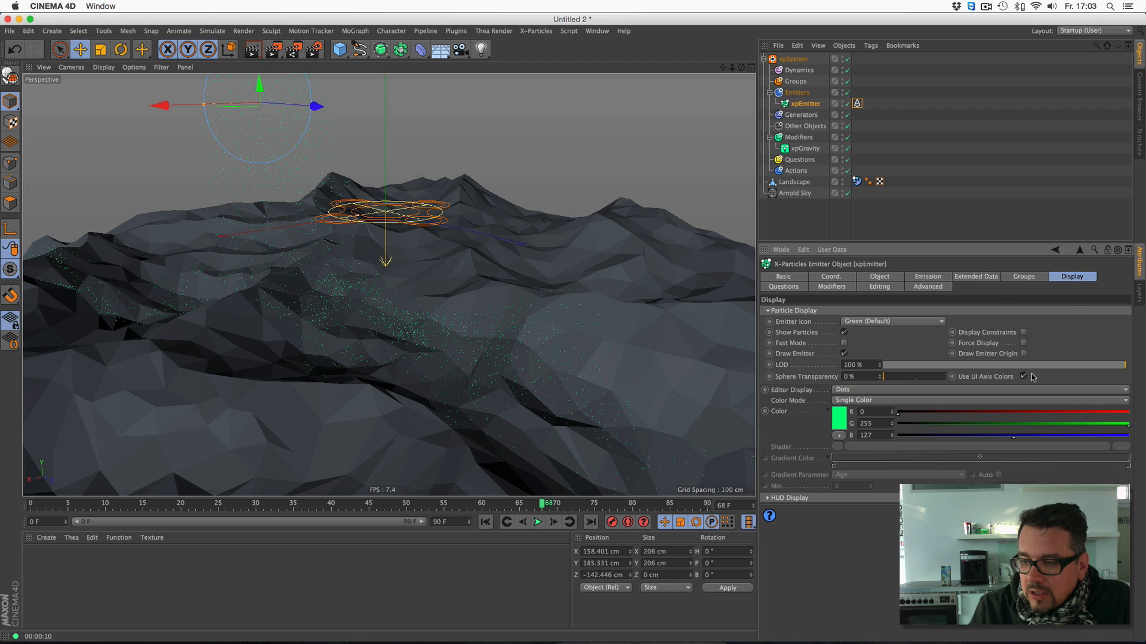
pyautogui.click(1121, 436)
pyautogui.moveTo(984, 411); pyautogui.dragTo(938, 412)
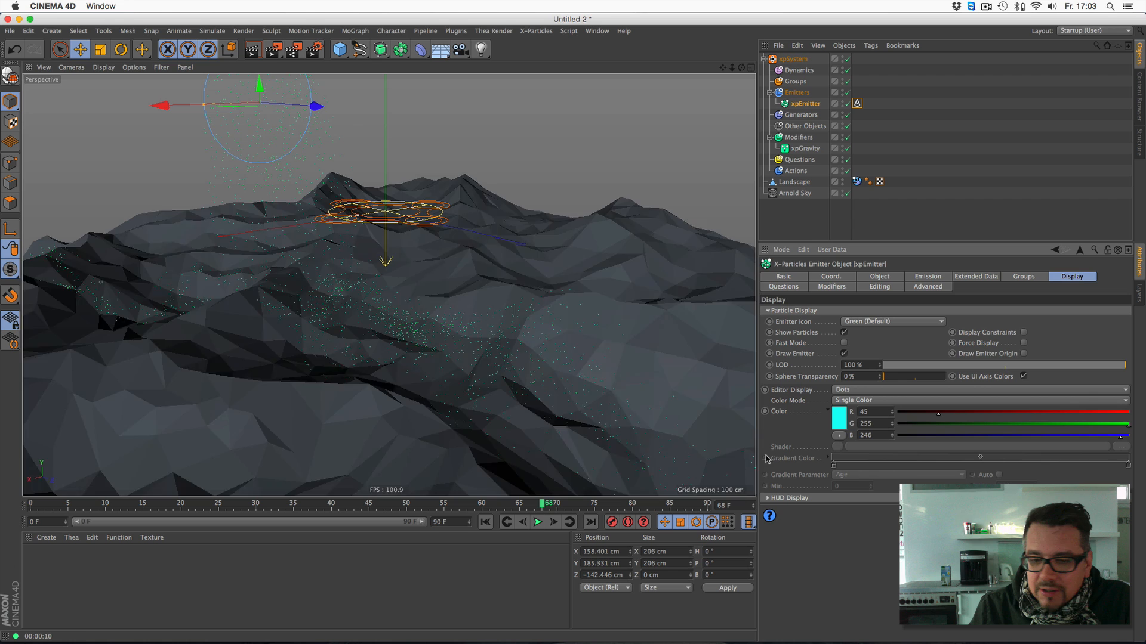
# - Rerun the particle simulation from the first frame and stop it at frame 62
pyautogui.click(484, 521)
pyautogui.click(537, 523)
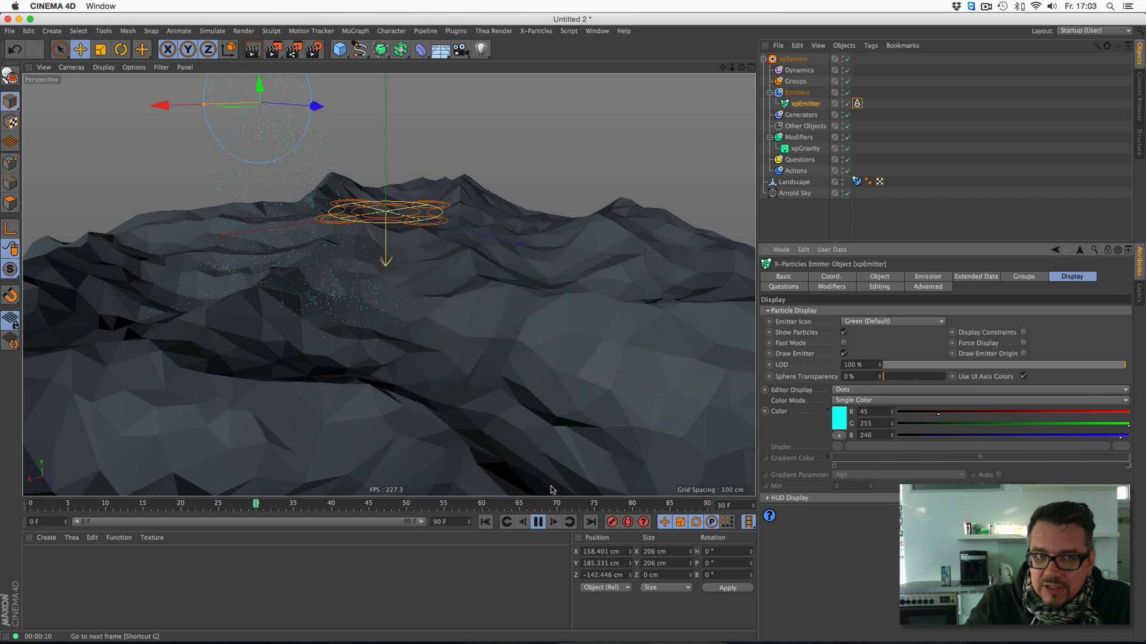
pyautogui.click(538, 522)
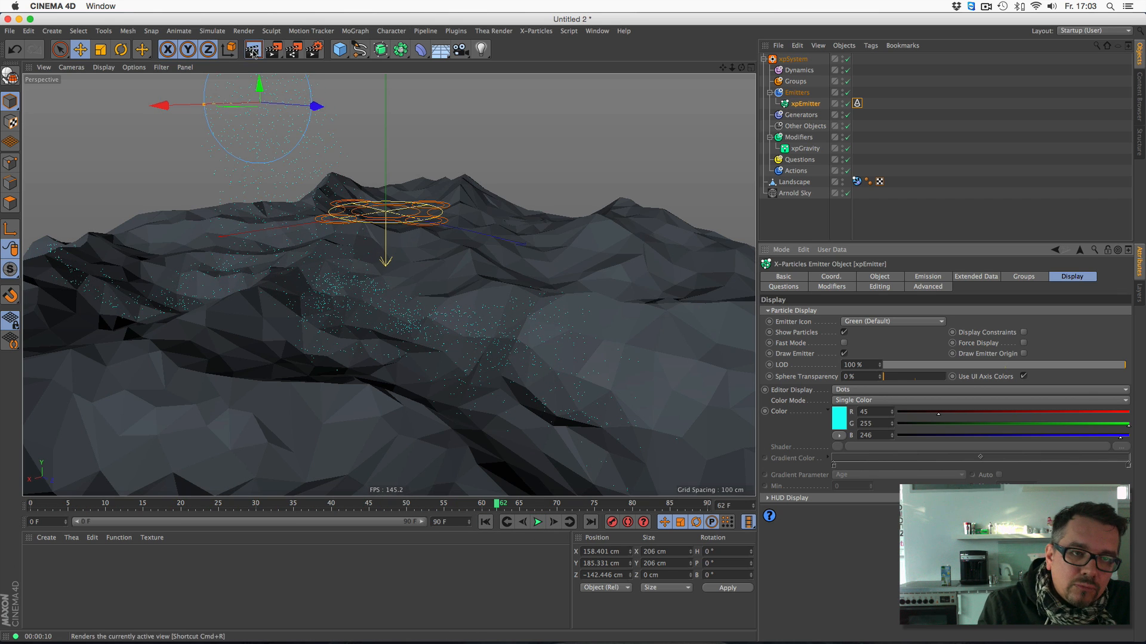
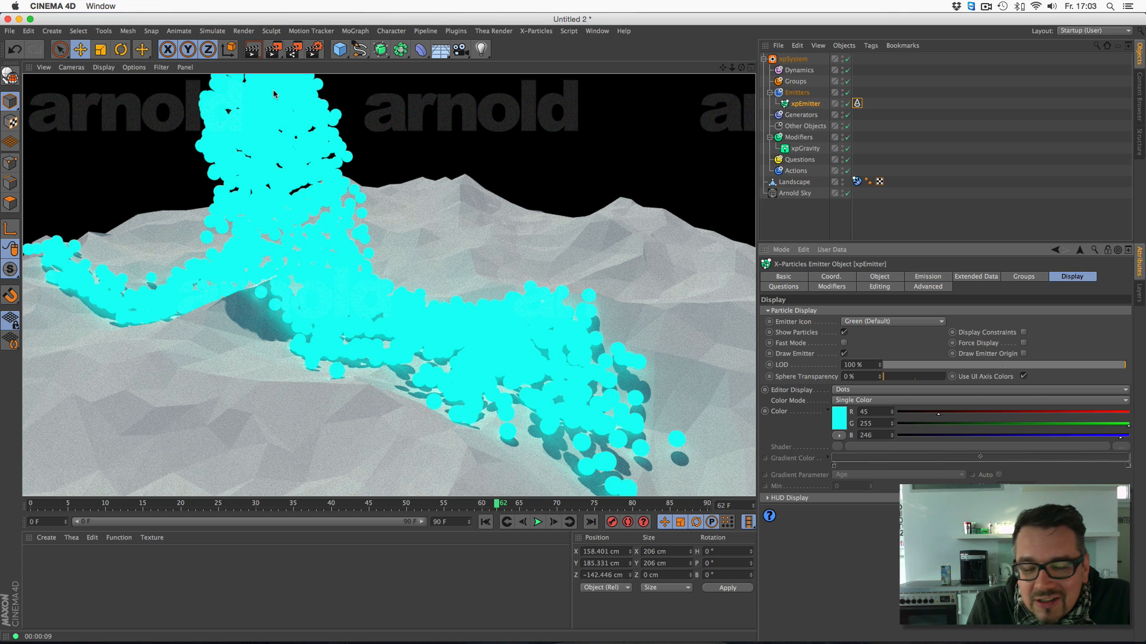
# - Create an X-Particles Material and assign it to the xpEmitter
pyautogui.click(857, 104)
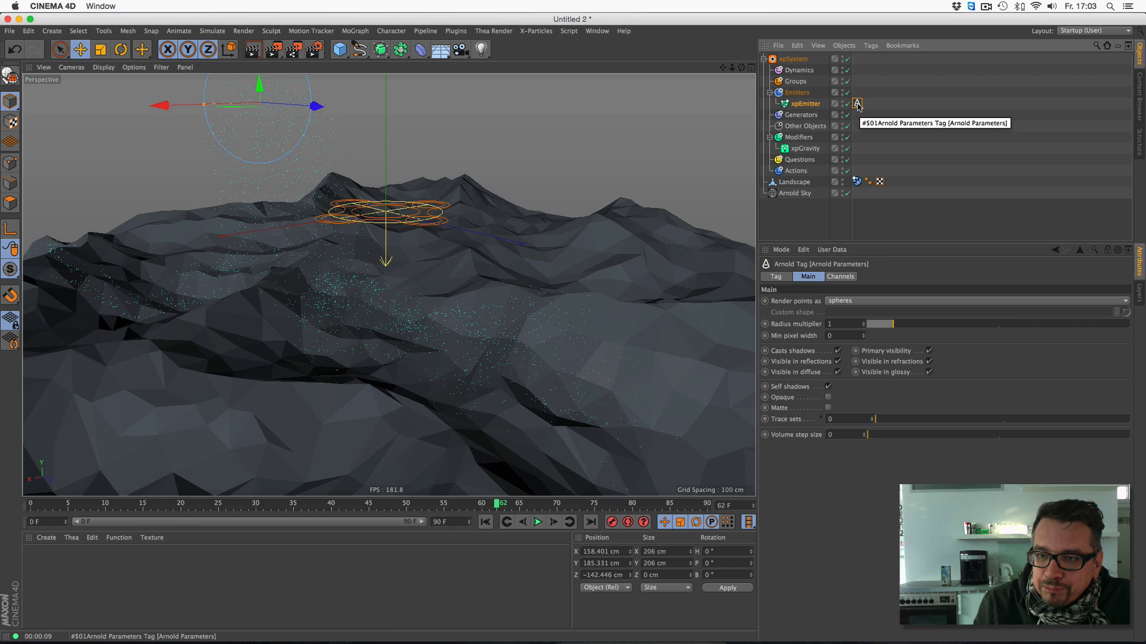
pyautogui.click(814, 108)
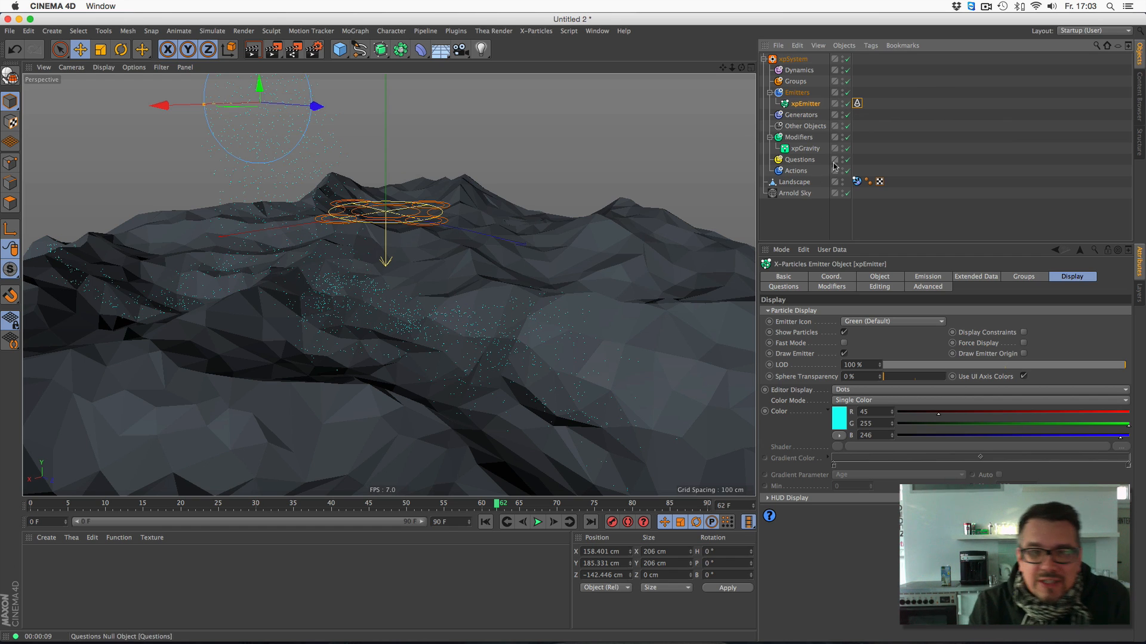
pyautogui.click(46, 538)
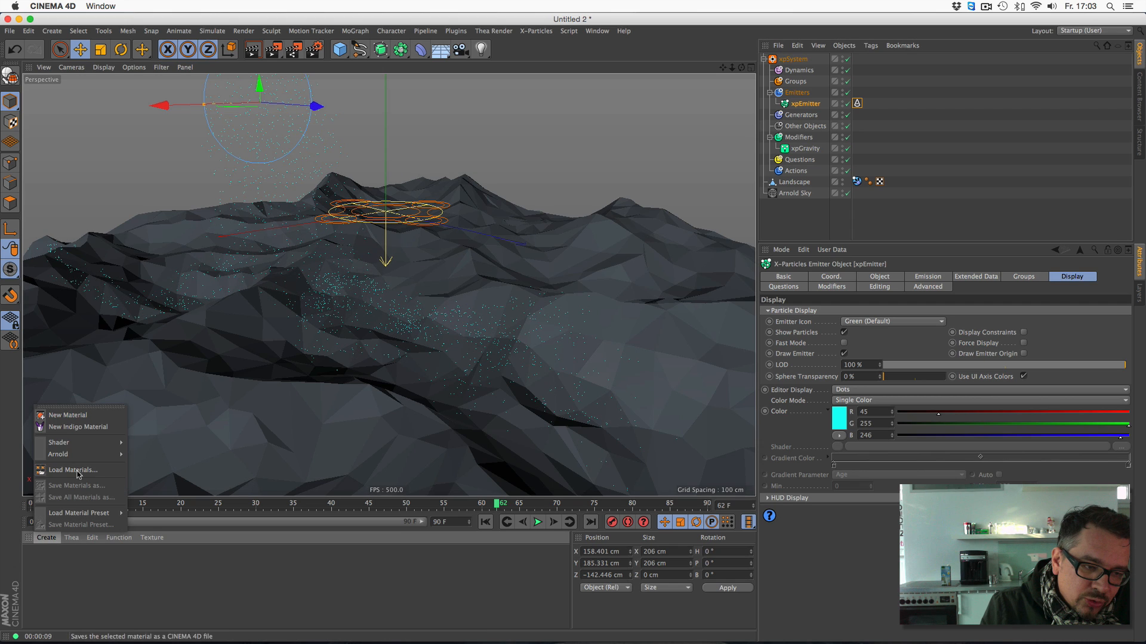
pyautogui.moveTo(75, 454)
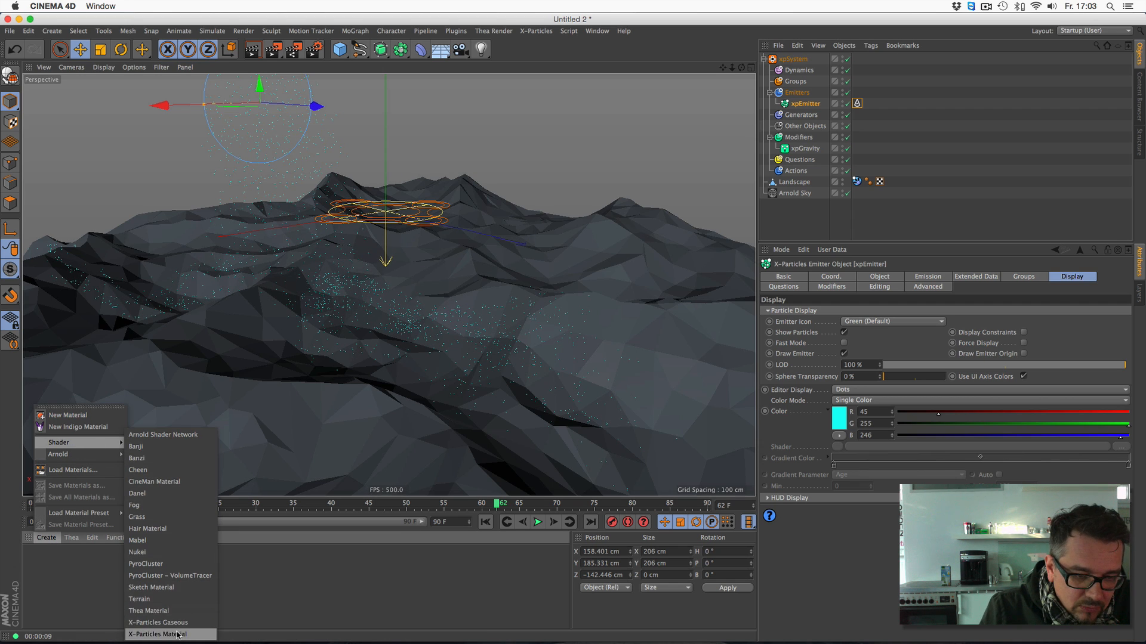
pyautogui.click(175, 632)
pyautogui.moveTo(36, 561); pyautogui.dragTo(802, 105)
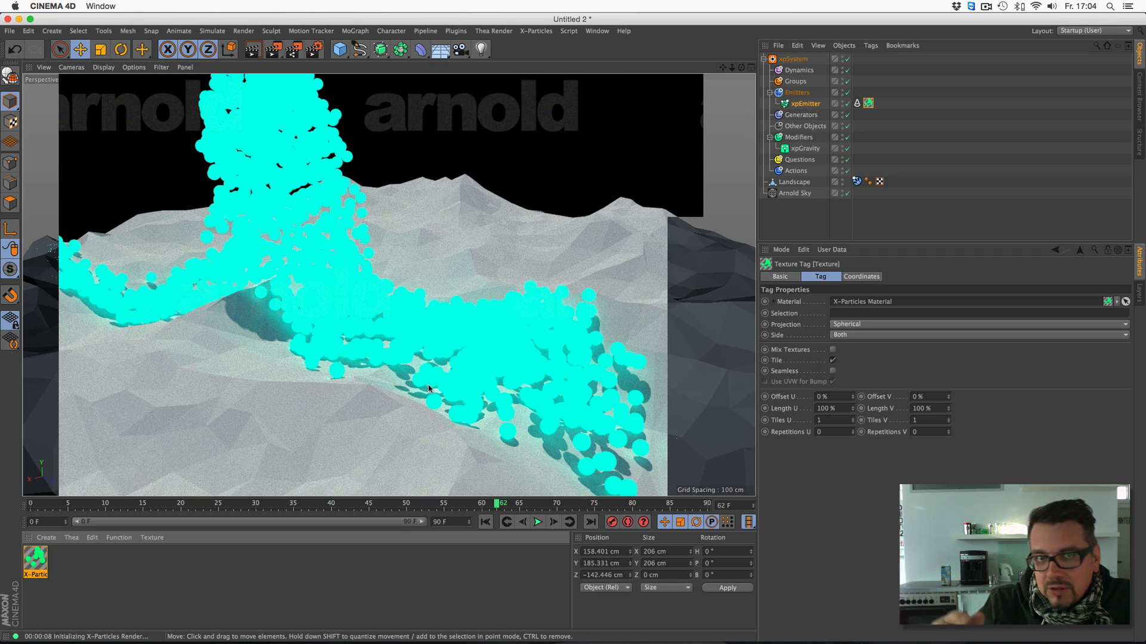
# - Set the X-Particles Material's color mode to Random Color and close the Material Editor
pyautogui.click(34, 548)
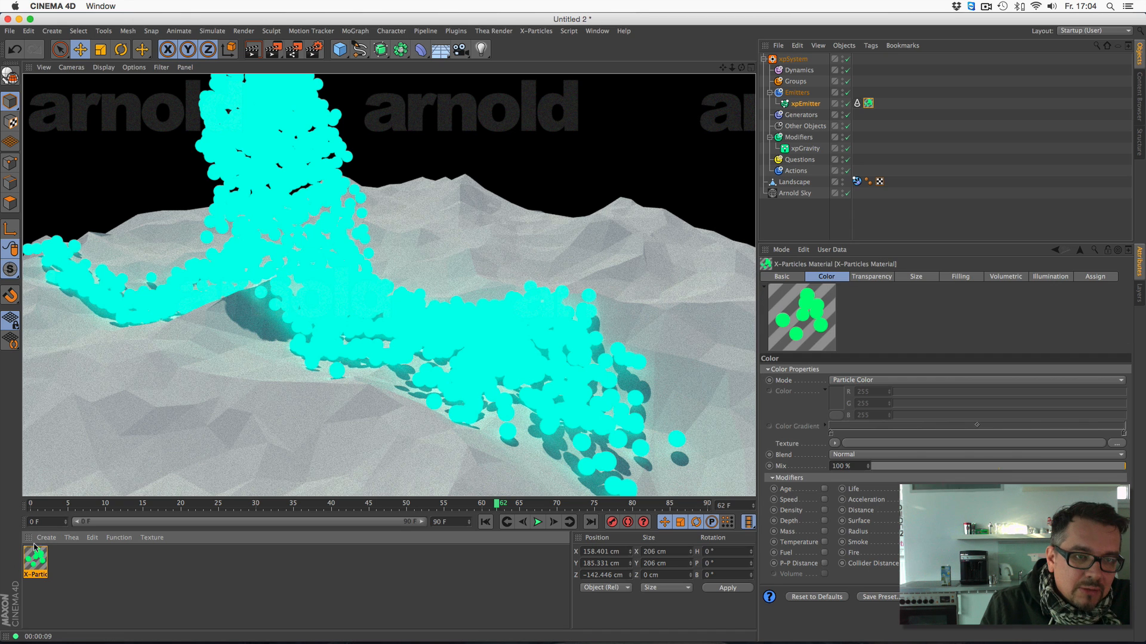
pyautogui.doubleClick(34, 547)
pyautogui.moveTo(286, 77); pyautogui.dragTo(362, 151)
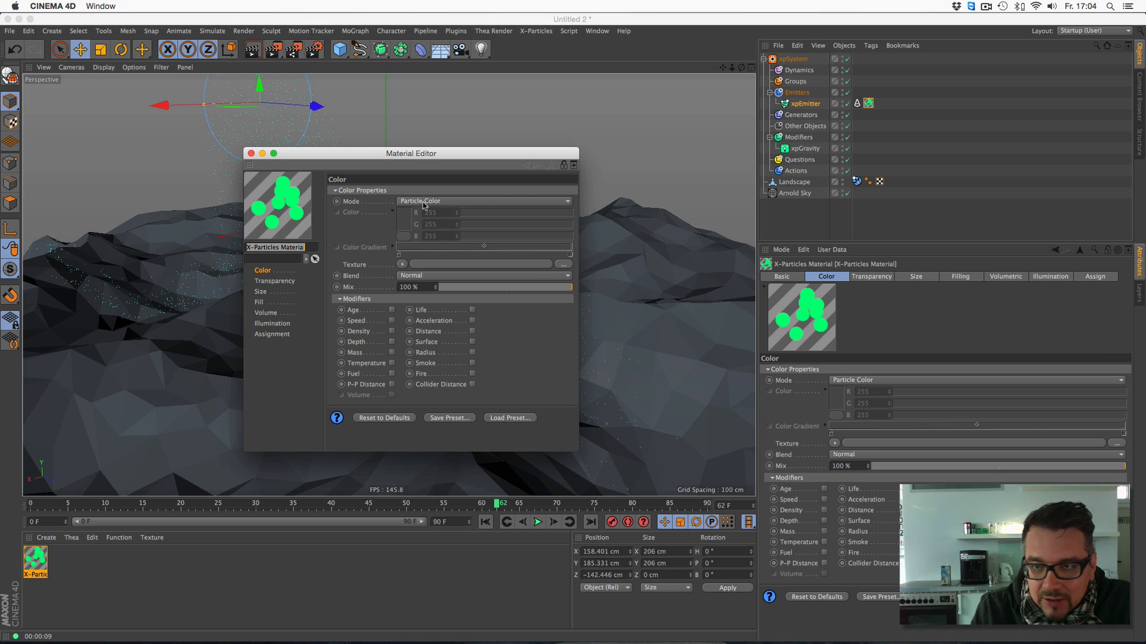
pyautogui.click(424, 203)
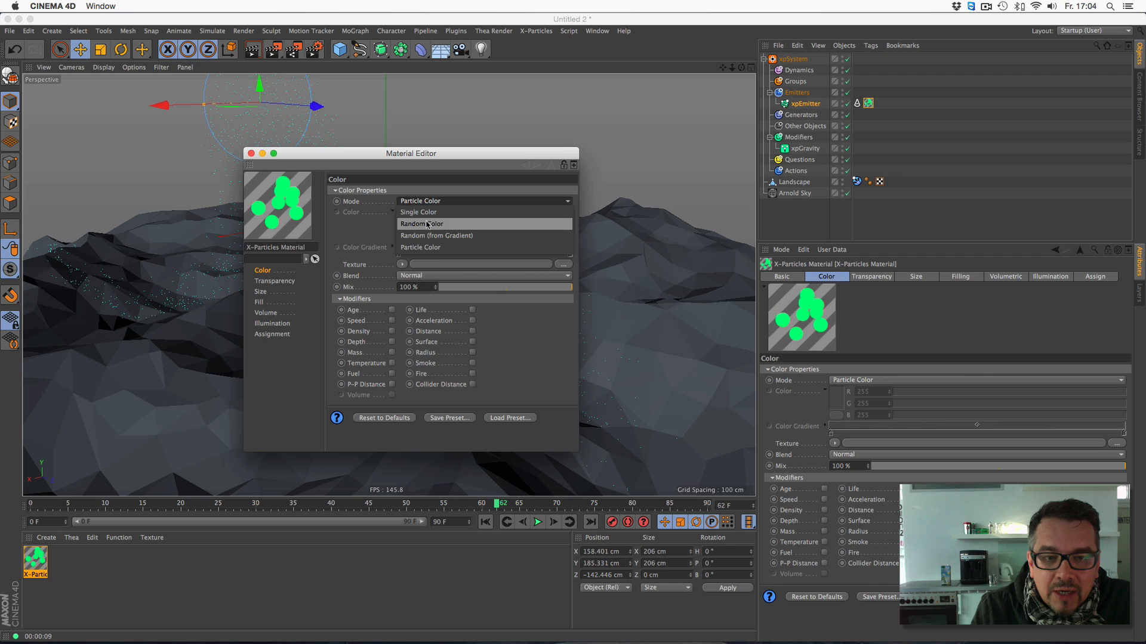
pyautogui.click(428, 225)
pyautogui.click(251, 154)
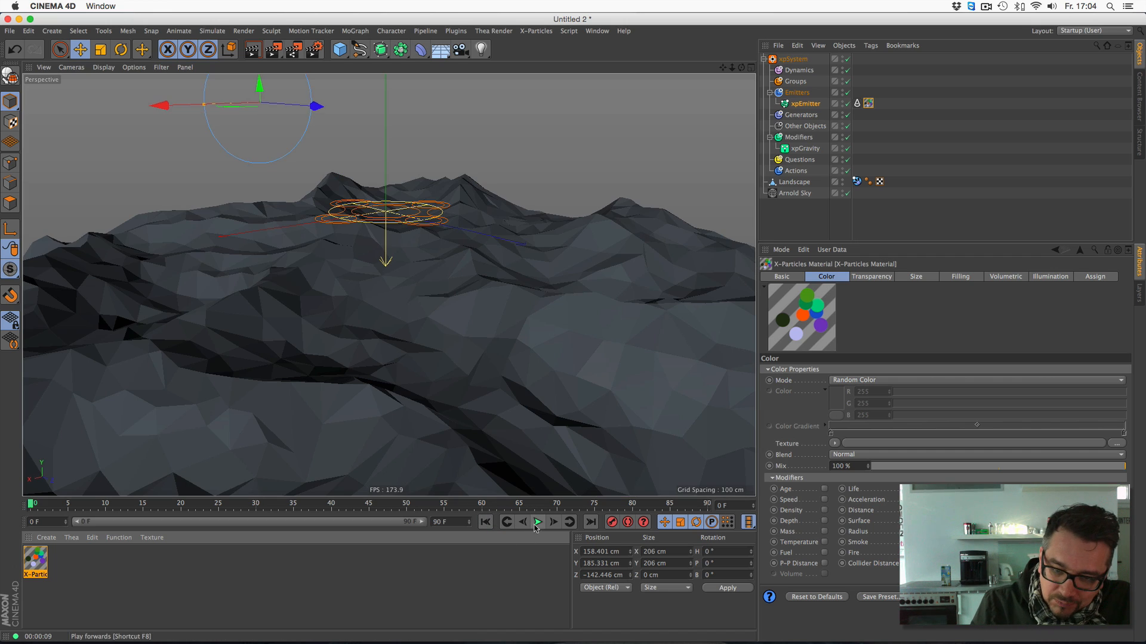
# - Replay the particle simulation and stop it at frame 76
pyautogui.click(537, 522)
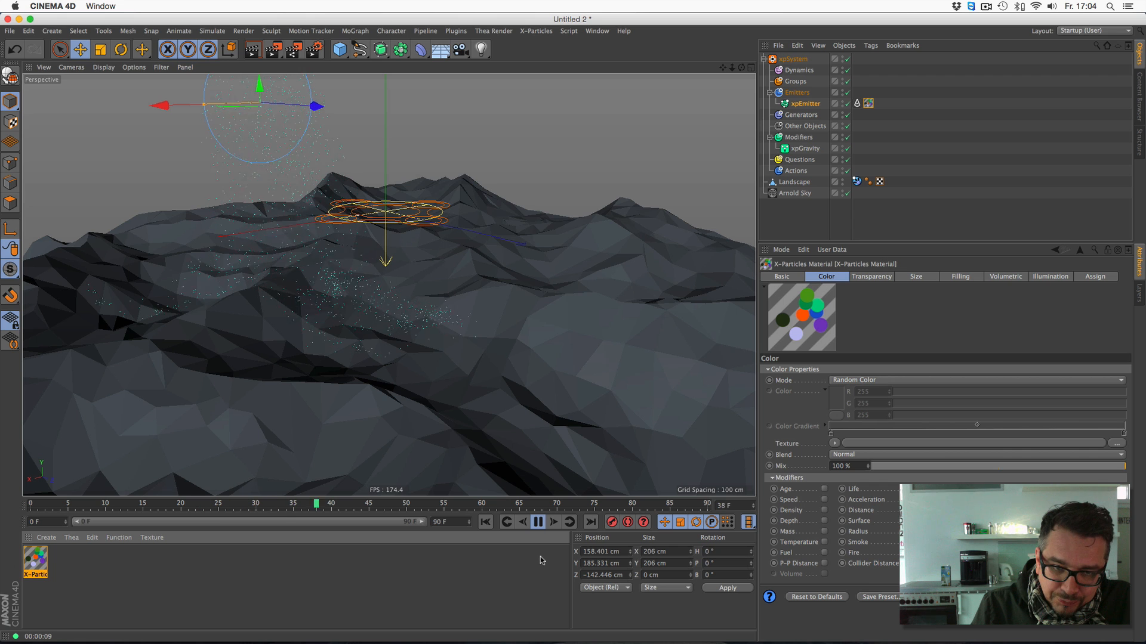
pyautogui.click(538, 522)
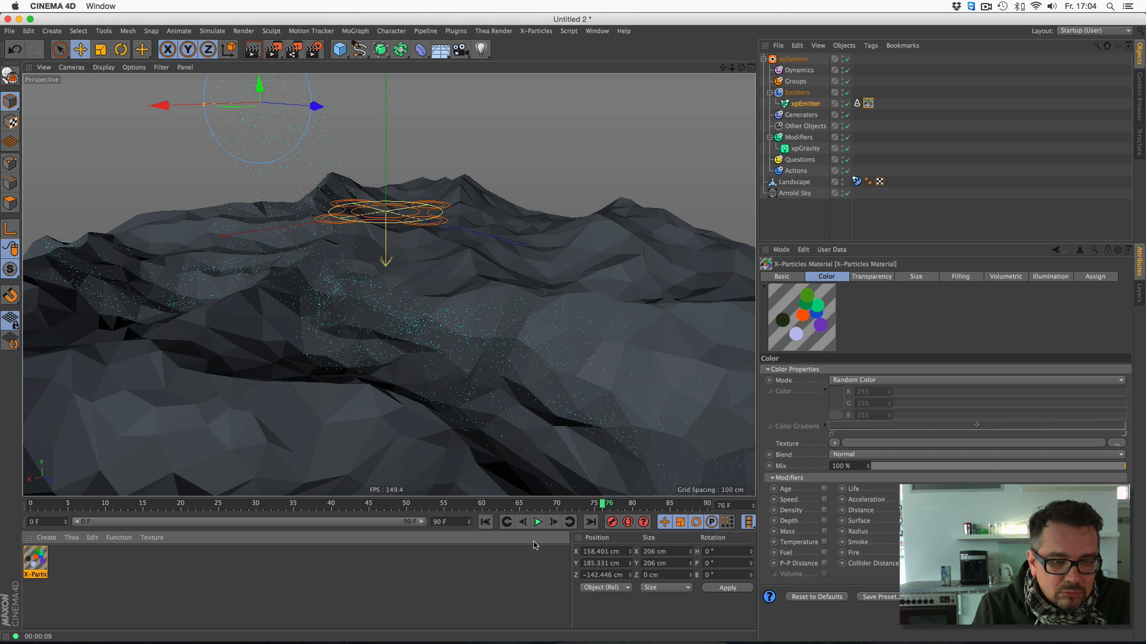
# - Create an Arnold standard surface material, assign it to the xpEmitter, and test-render the view
pyautogui.click(47, 538)
pyautogui.moveTo(64, 538)
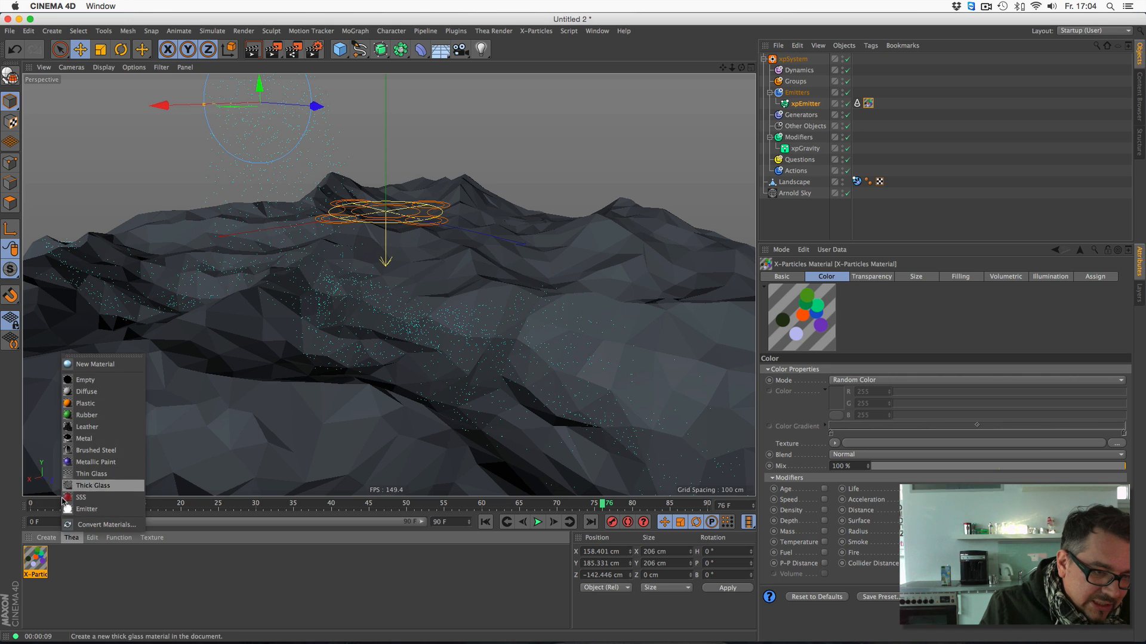
pyautogui.moveTo(71, 454)
pyautogui.moveTo(142, 465)
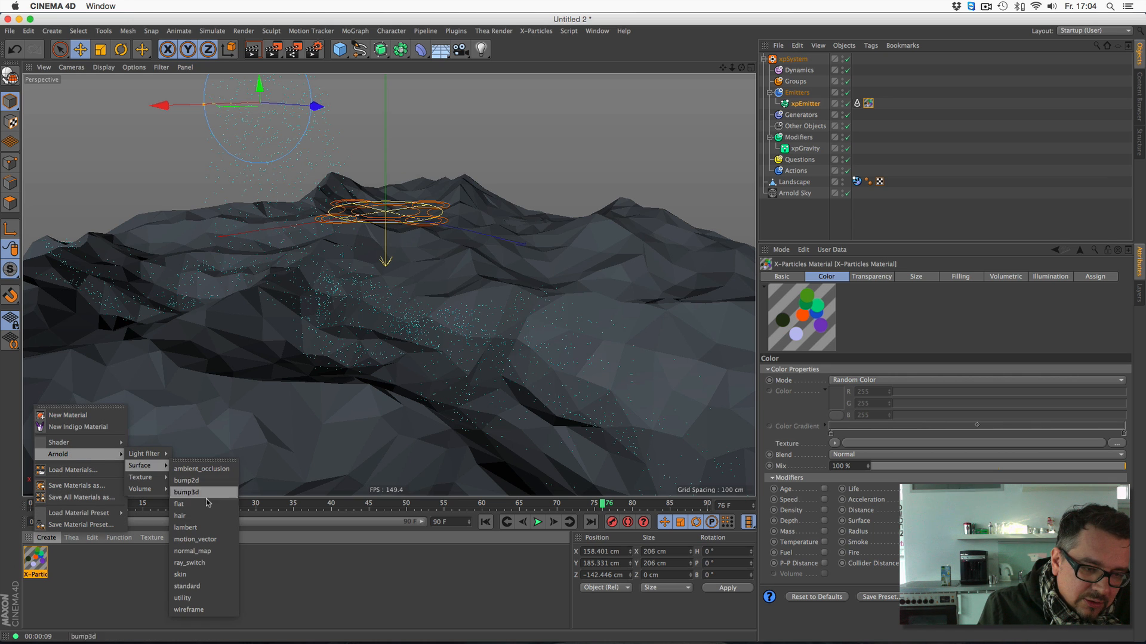
pyautogui.click(187, 587)
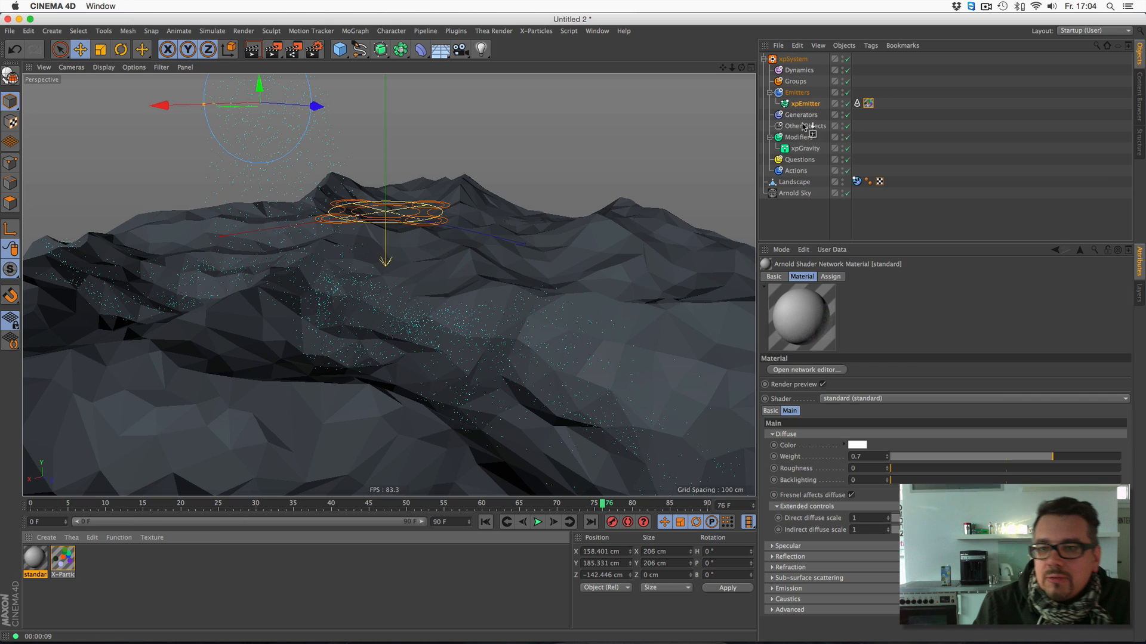
pyautogui.moveTo(804, 127); pyautogui.dragTo(809, 105)
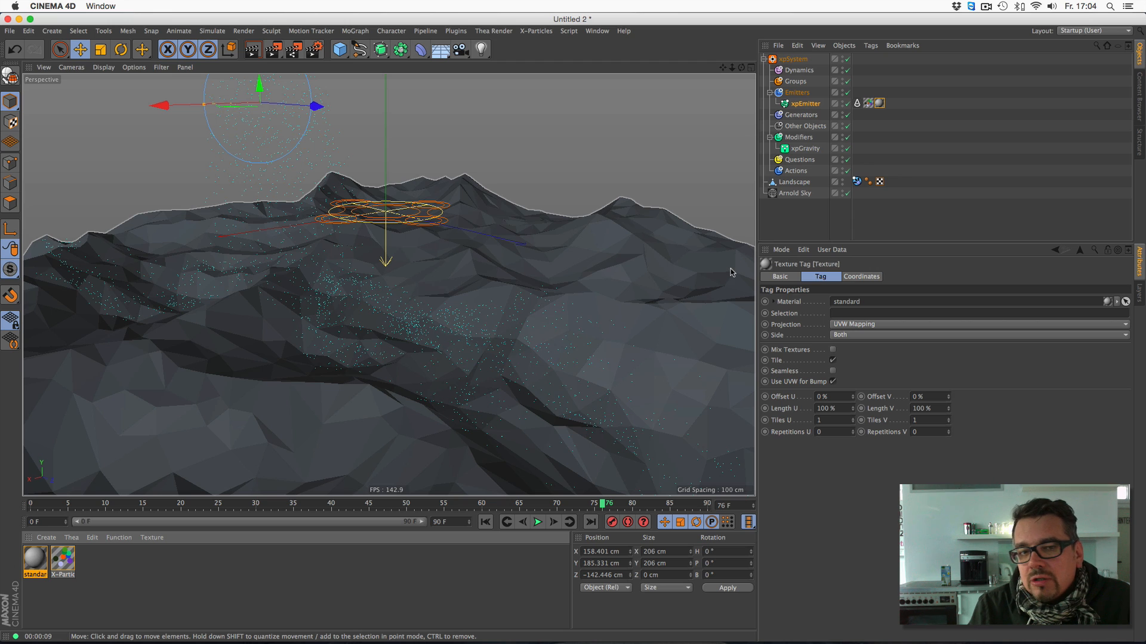
pyautogui.press('super+r')
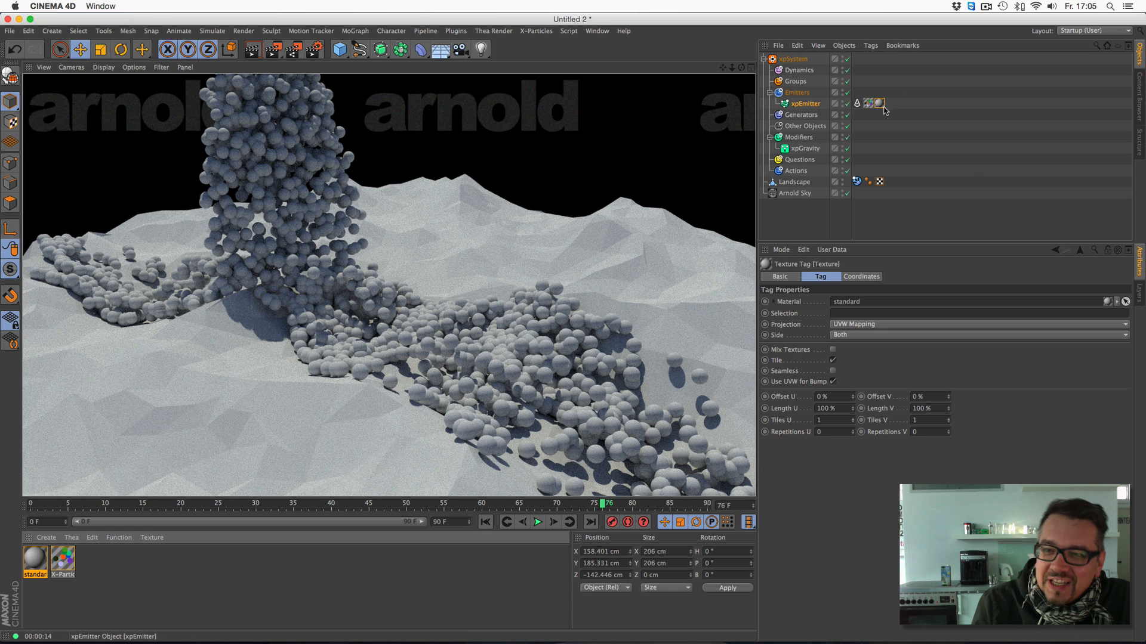
# - Try rendering the emitter's points as quads with the simulation replayed to frame 60, and return the Arnold tag to spheres
pyautogui.click(857, 103)
pyautogui.click(852, 302)
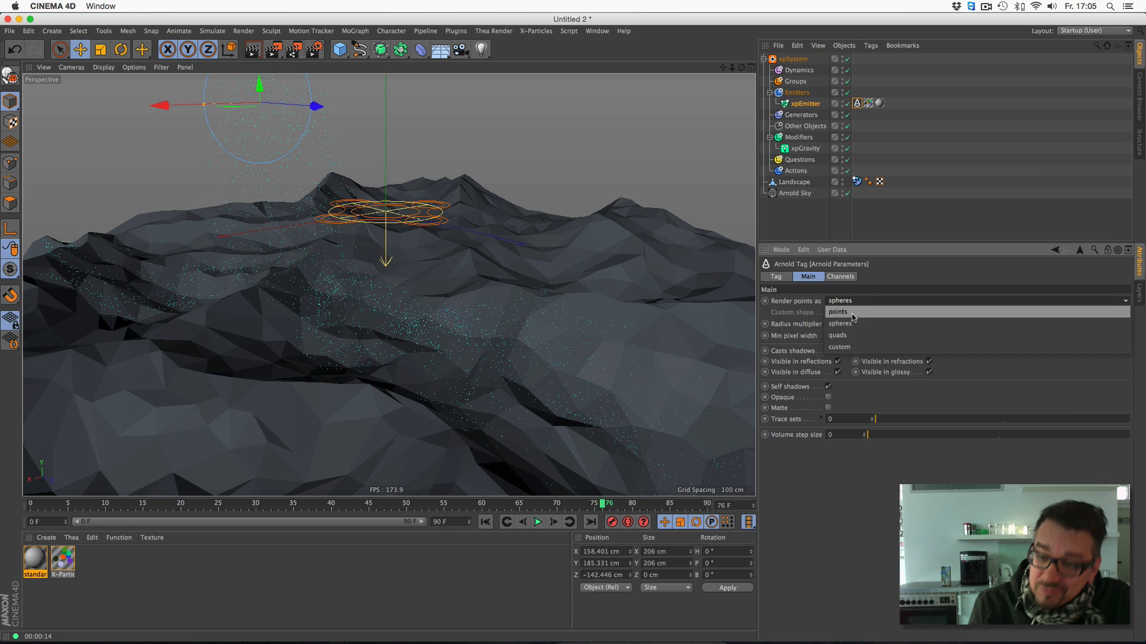
pyautogui.click(861, 335)
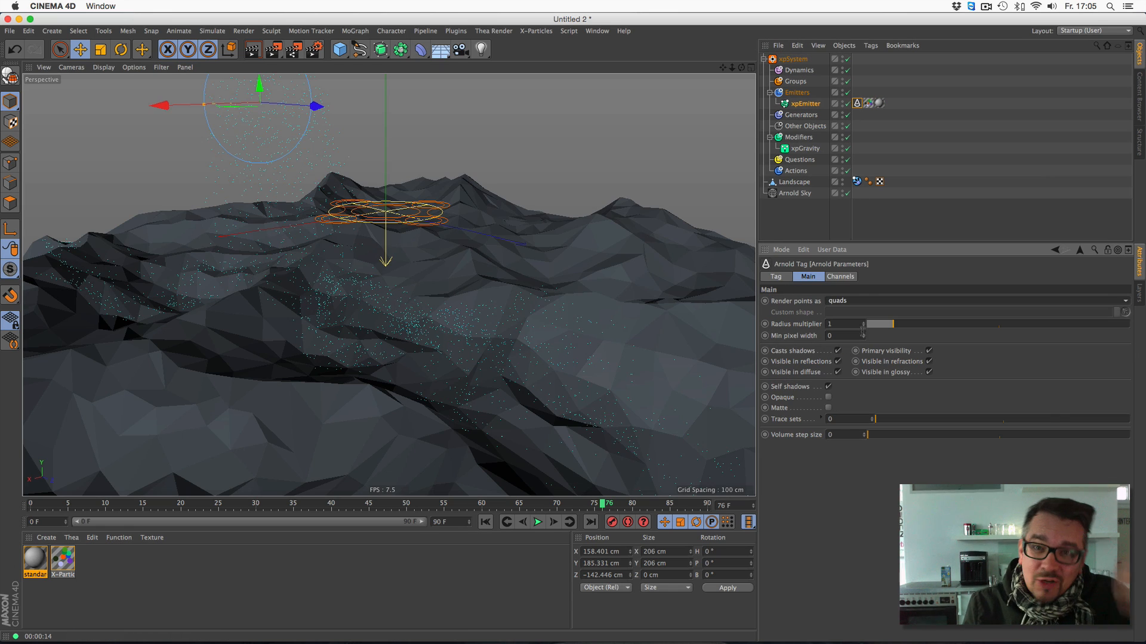
pyautogui.click(536, 522)
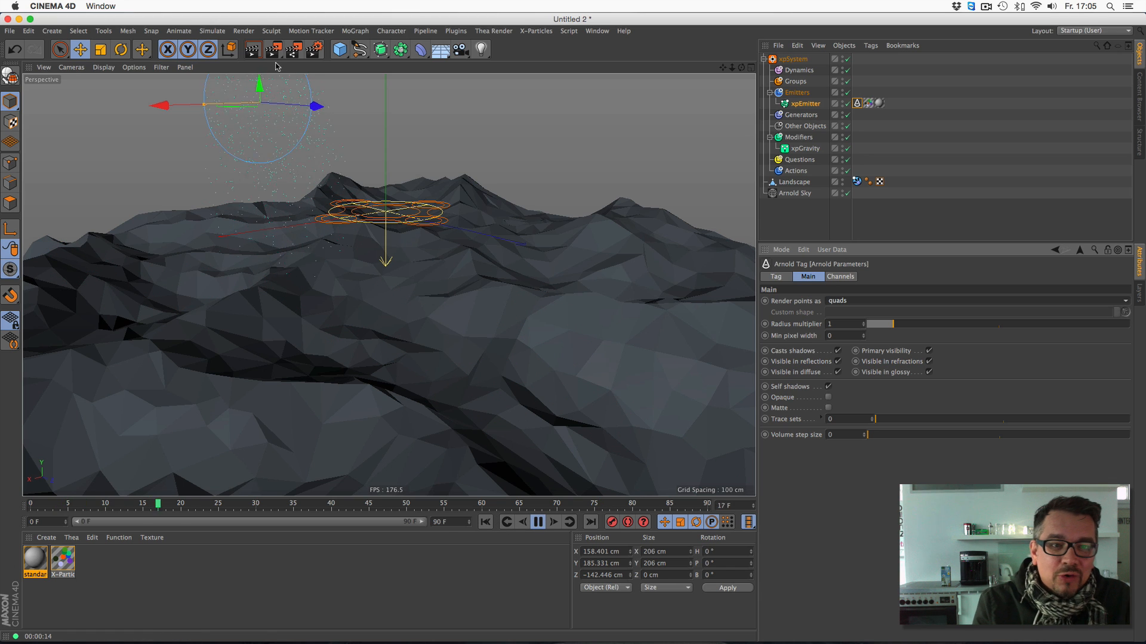
pyautogui.click(256, 51)
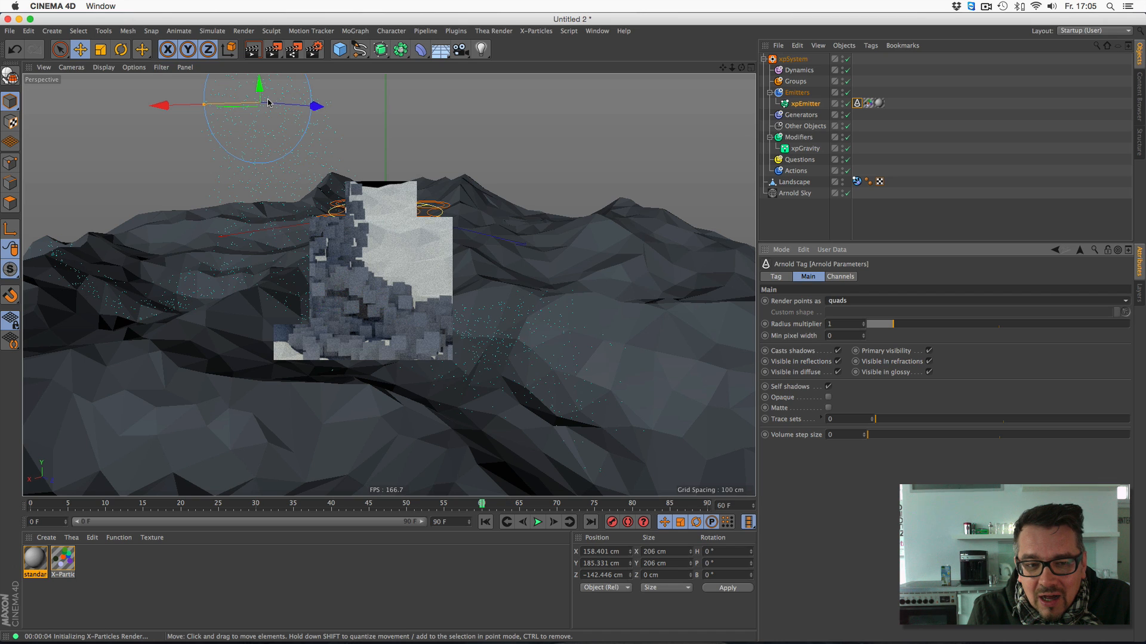
pyautogui.click(855, 302)
pyautogui.click(852, 325)
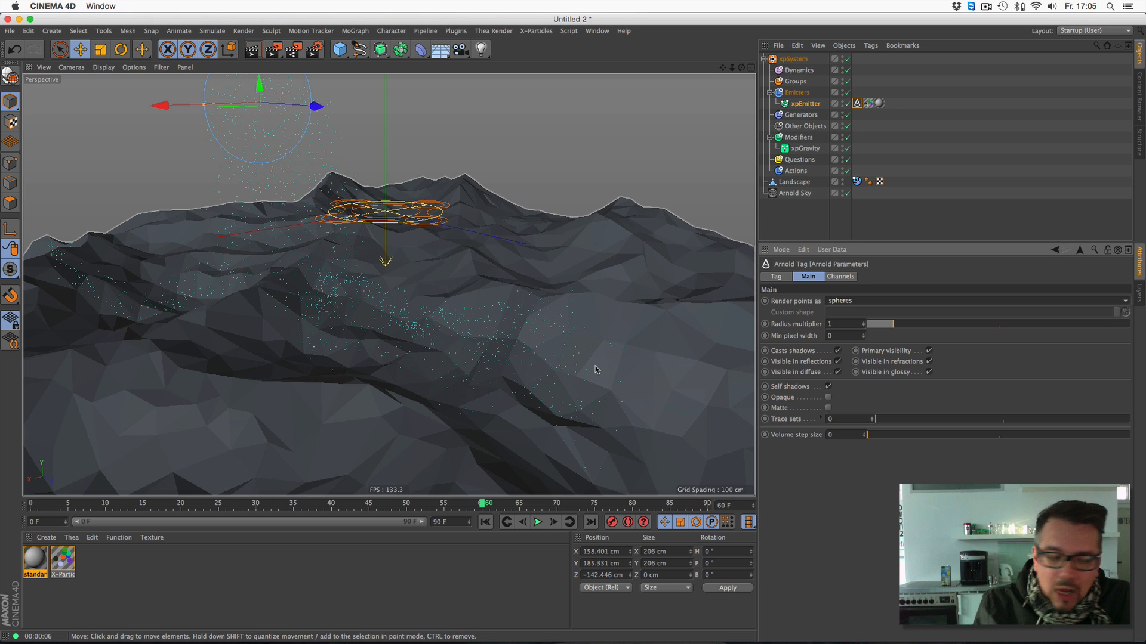
# - Open the standard material's shader network and expose the diffuse Color input on the standard node
pyautogui.doubleClick(36, 549)
pyautogui.moveTo(272, 87); pyautogui.dragTo(465, 106)
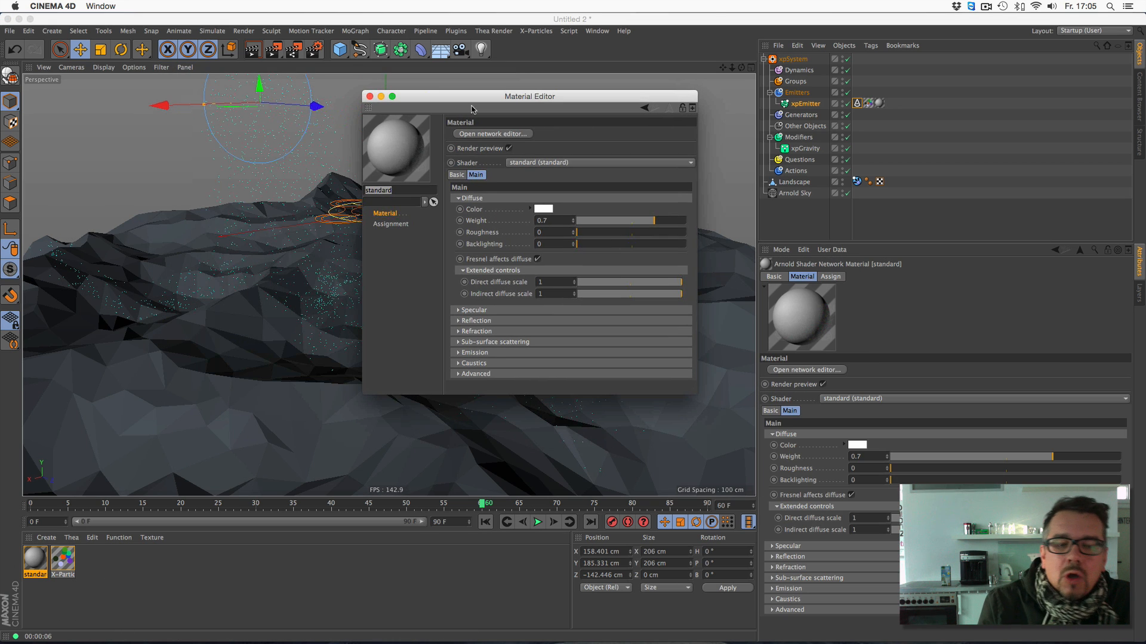
pyautogui.click(508, 137)
pyautogui.moveTo(505, 24); pyautogui.dragTo(678, 76)
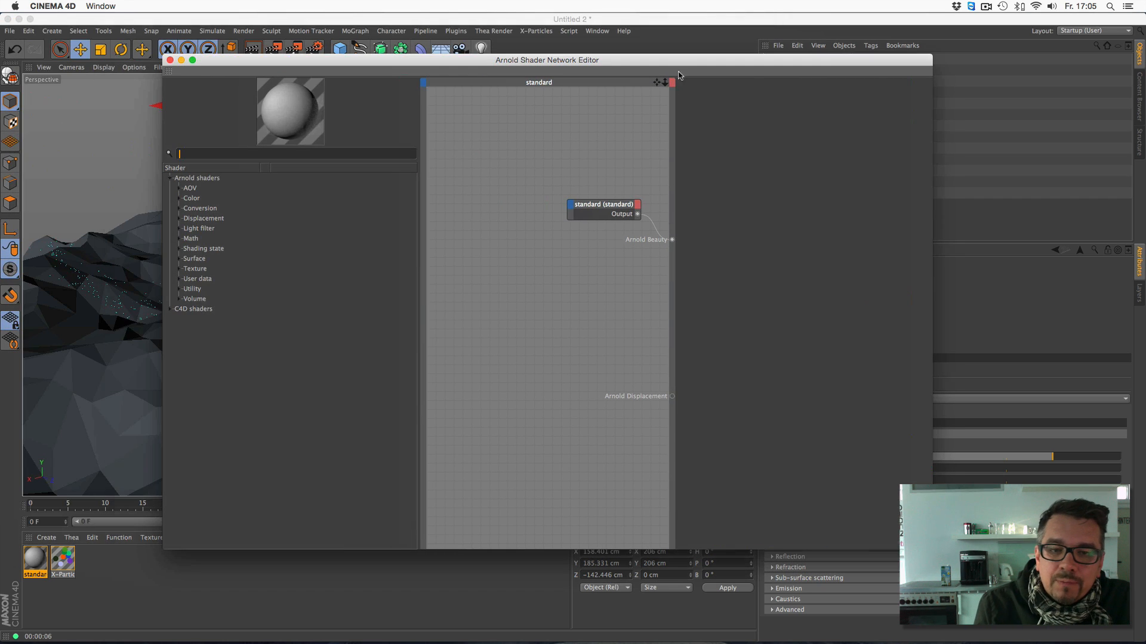
pyautogui.click(574, 214)
pyautogui.moveTo(620, 209)
pyautogui.click(695, 211)
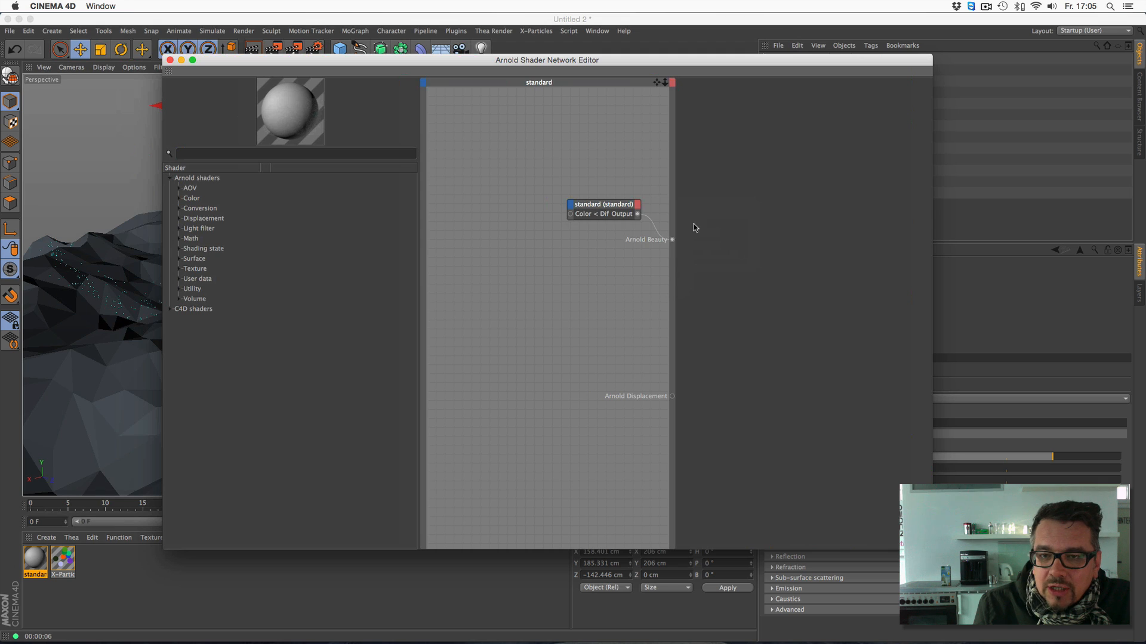
# - Add an xparticles surface shader, connect its output to the standard node's diffuse Color input, and close both editors
pyautogui.click(179, 259)
pyautogui.moveTo(208, 441); pyautogui.dragTo(479, 271)
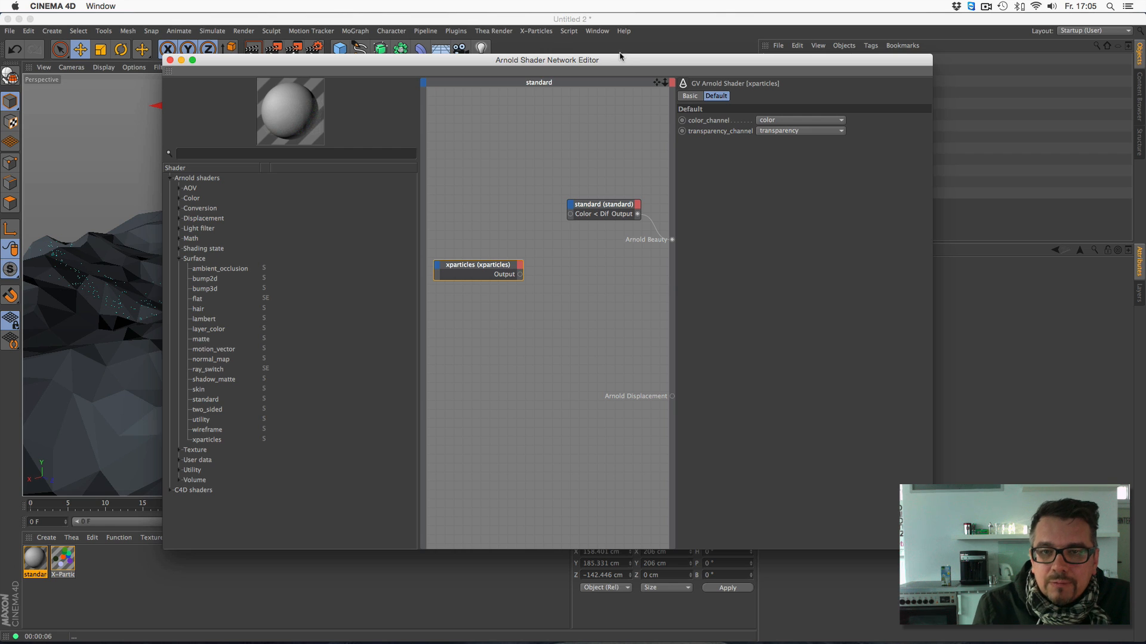
pyautogui.moveTo(620, 56); pyautogui.dragTo(579, 79)
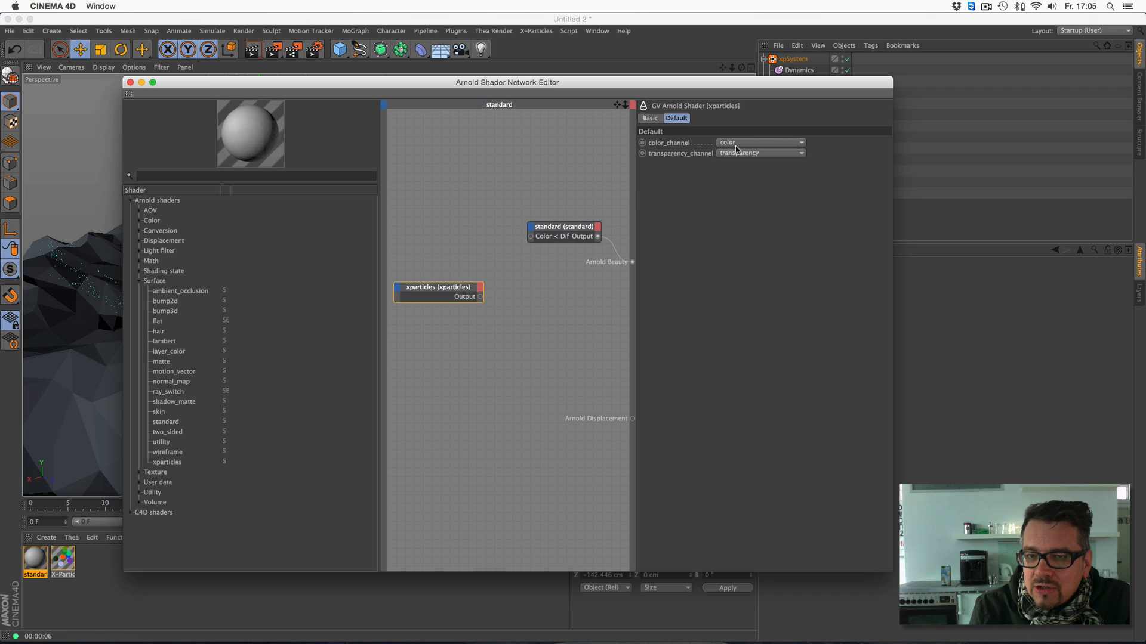
pyautogui.moveTo(480, 297); pyautogui.dragTo(531, 238)
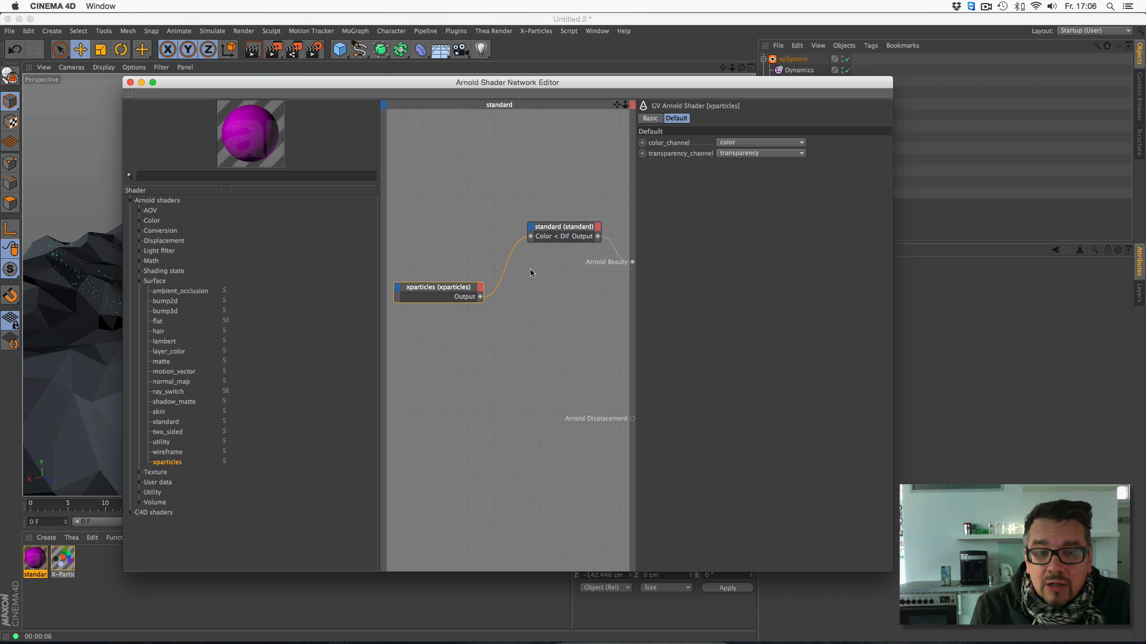
pyautogui.click(130, 83)
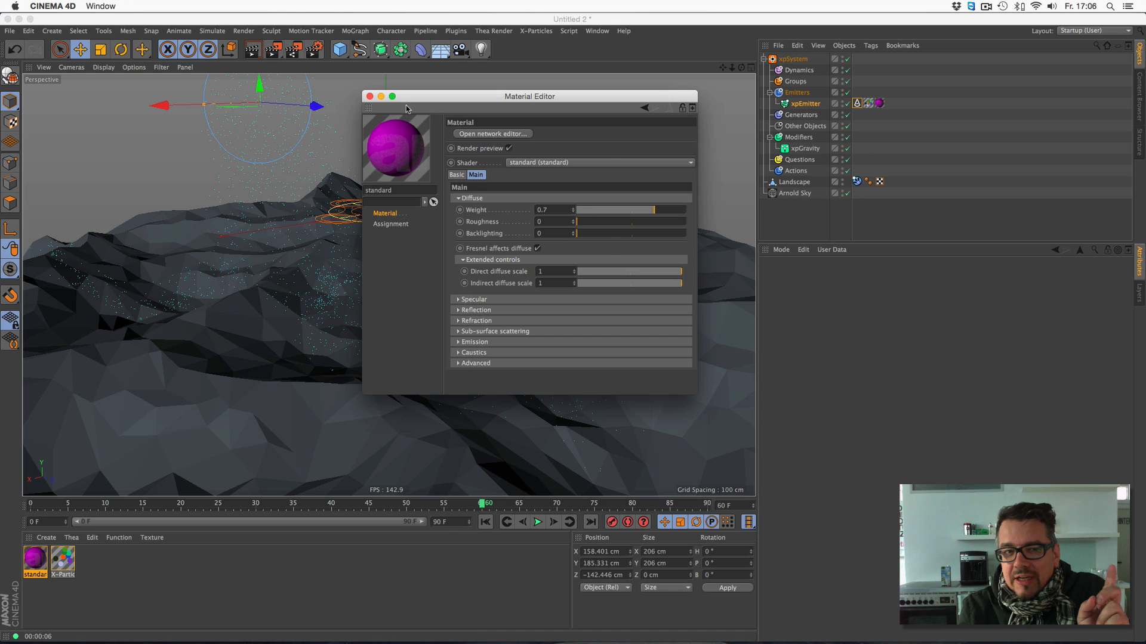
pyautogui.click(368, 96)
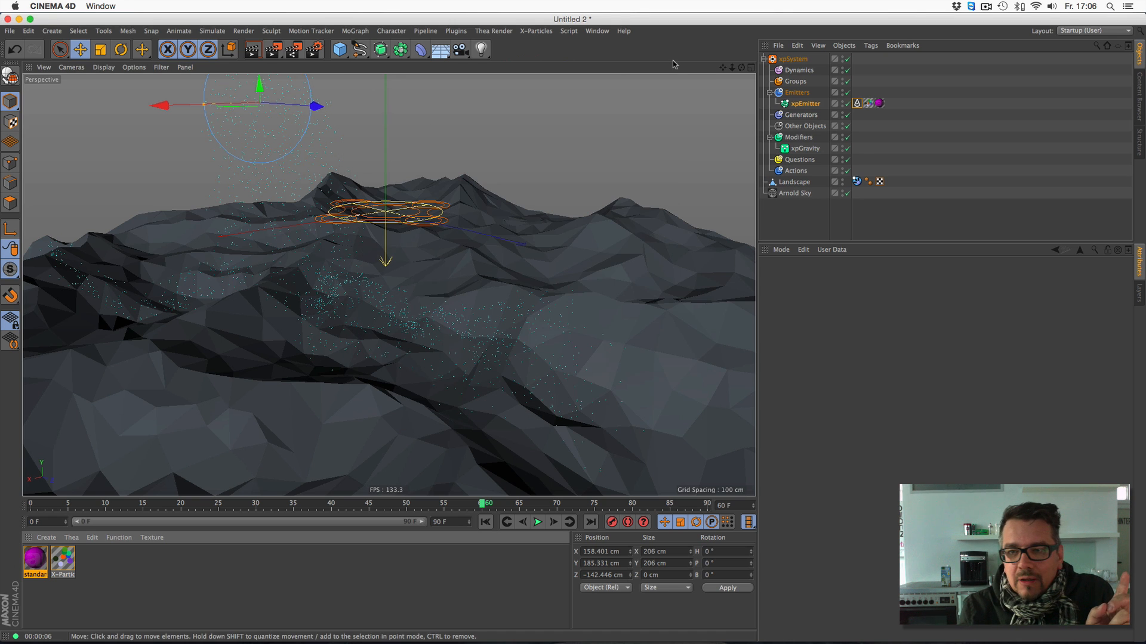
# - Select the xpEmitter's X-Particles Material texture tag and test-render the view with the connected shader
pyautogui.click(868, 103)
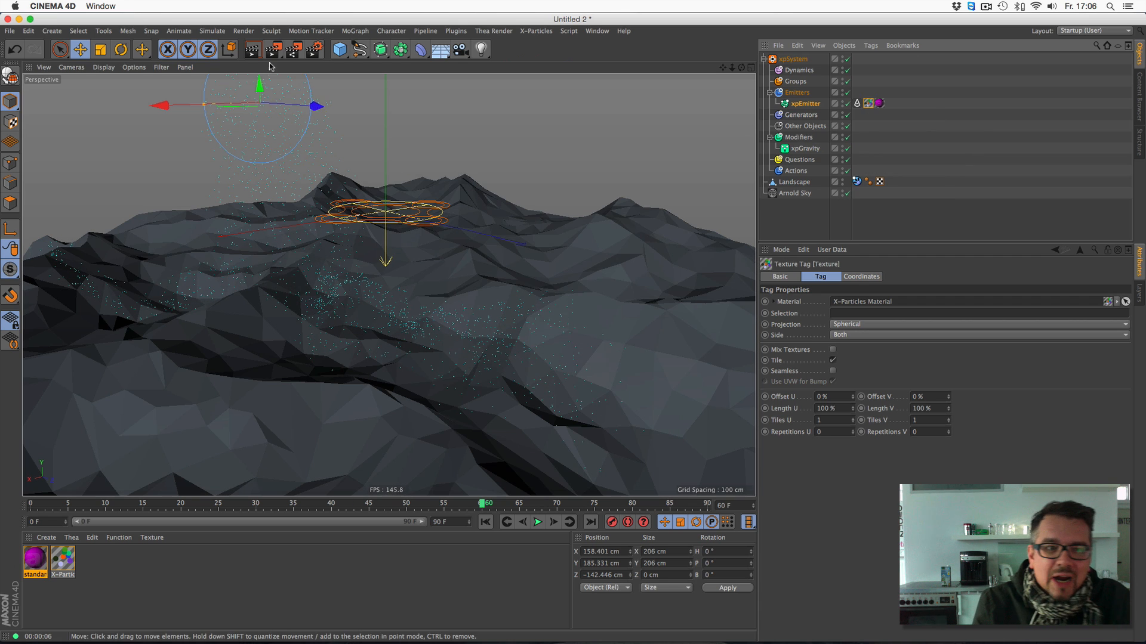
pyautogui.click(251, 51)
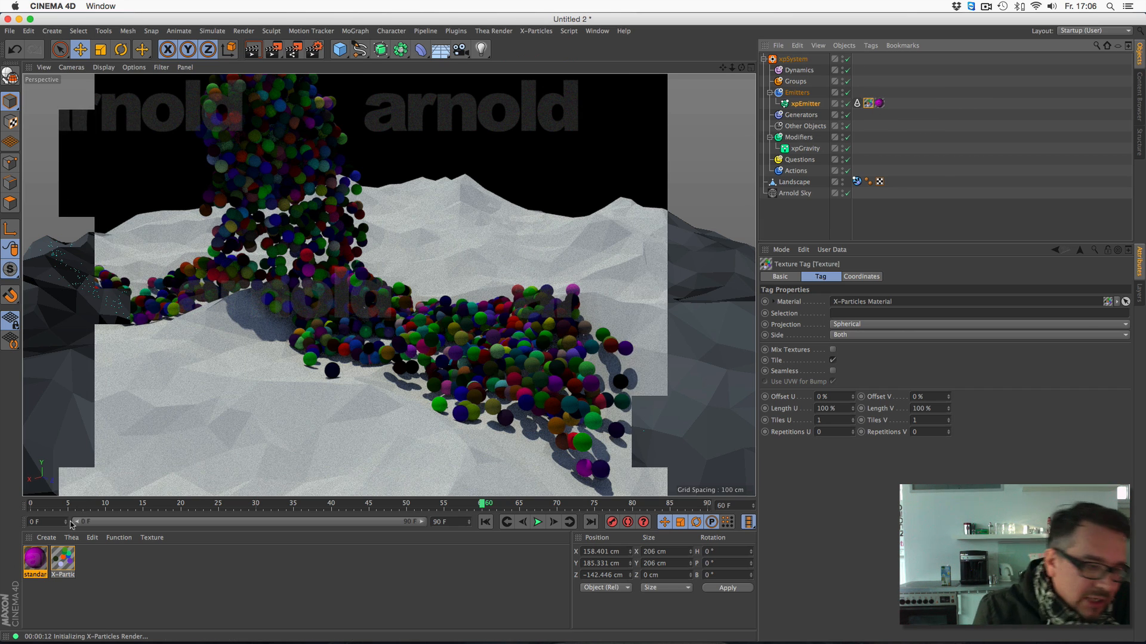
# - Set the standard material's diffuse weight to 1 and its backlighting to 1
pyautogui.doubleClick(37, 562)
pyautogui.moveTo(299, 77); pyautogui.dragTo(341, 148)
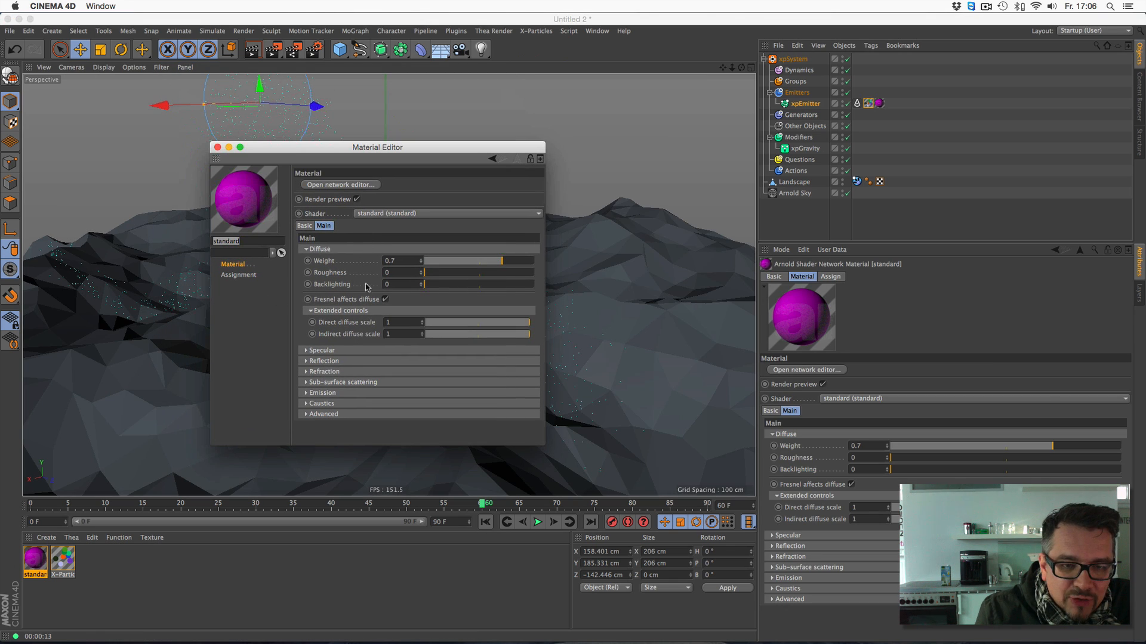
pyautogui.moveTo(506, 263); pyautogui.dragTo(564, 265)
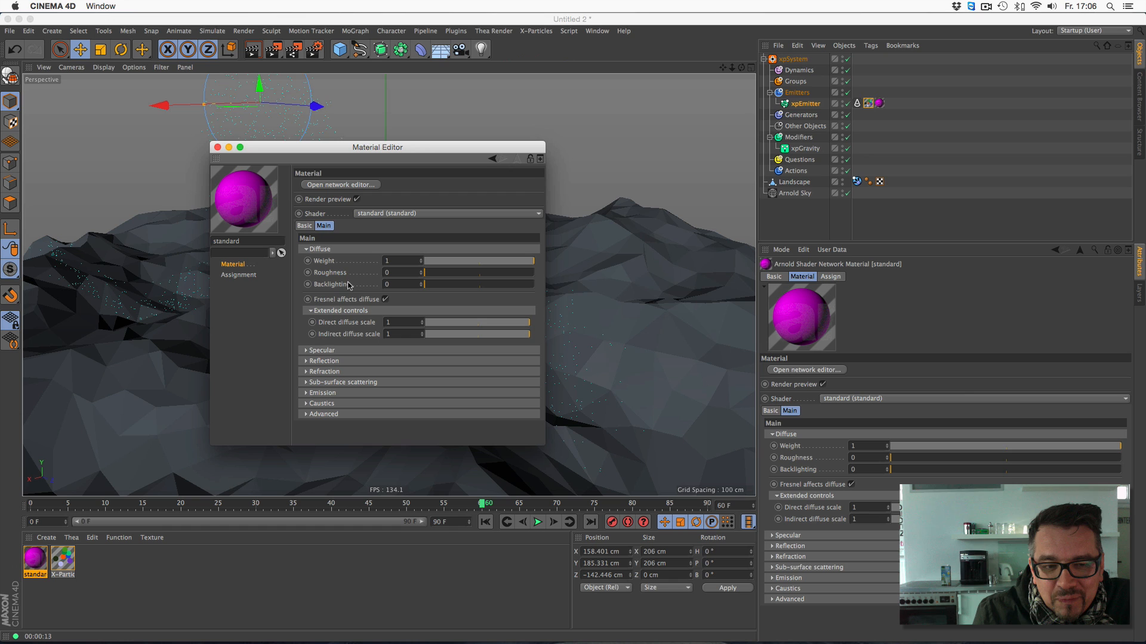
pyautogui.moveTo(445, 286); pyautogui.dragTo(555, 290)
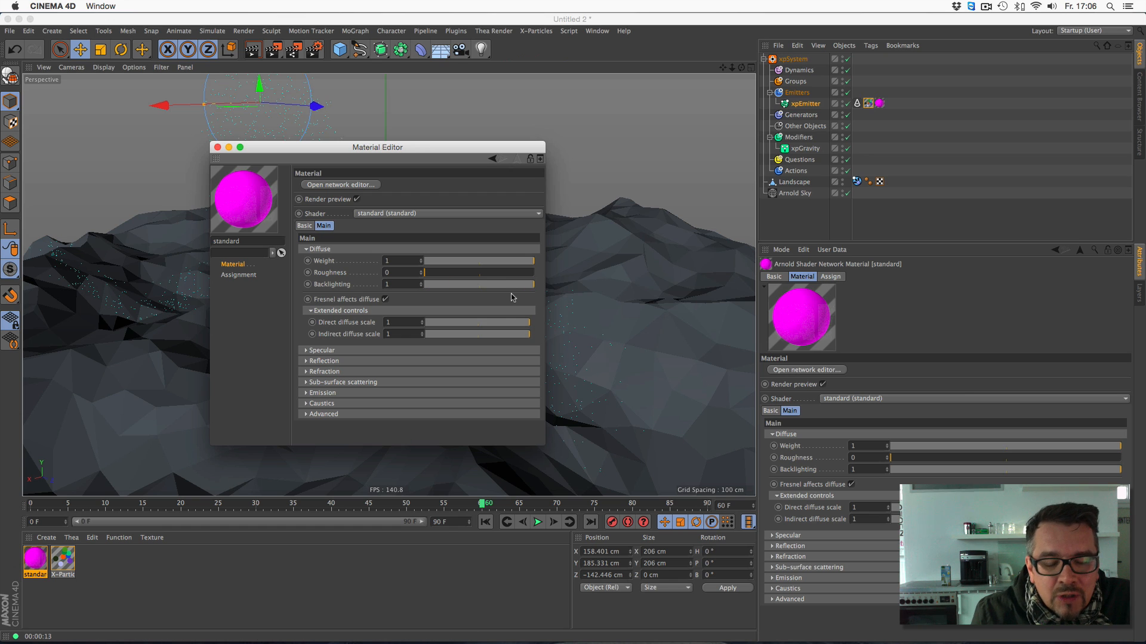
pyautogui.moveTo(480, 147); pyautogui.dragTo(461, 136)
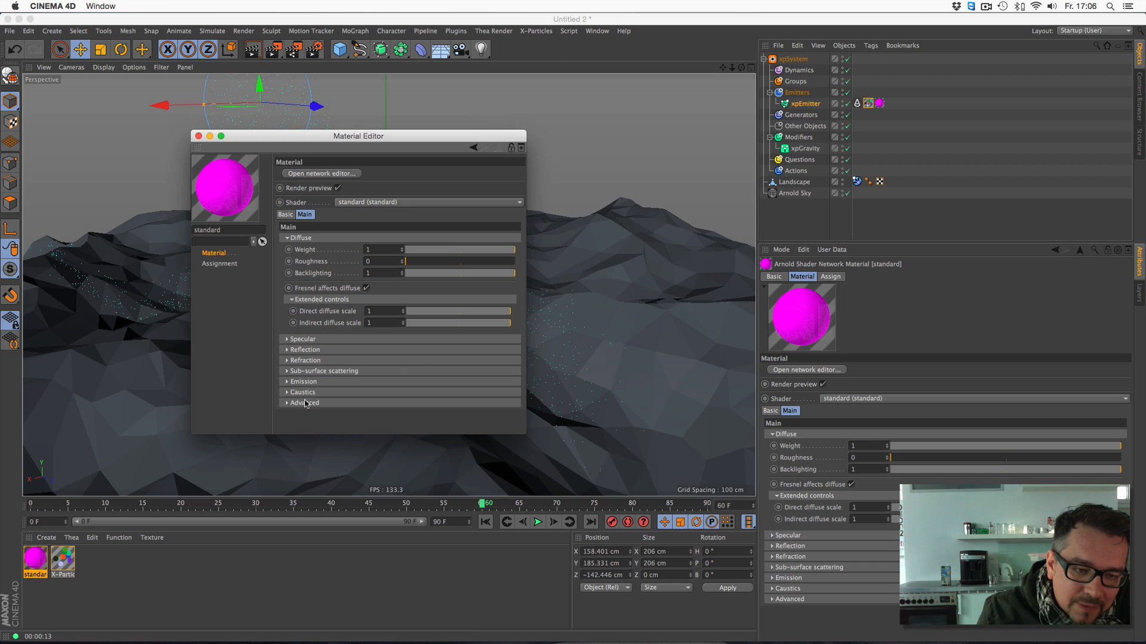
# - Set the standard material's specular weight to 0.32 and roughness to 0.26, enable specular Fresnel with 0.21 reflectance at normal, and close the editor
pyautogui.click(290, 339)
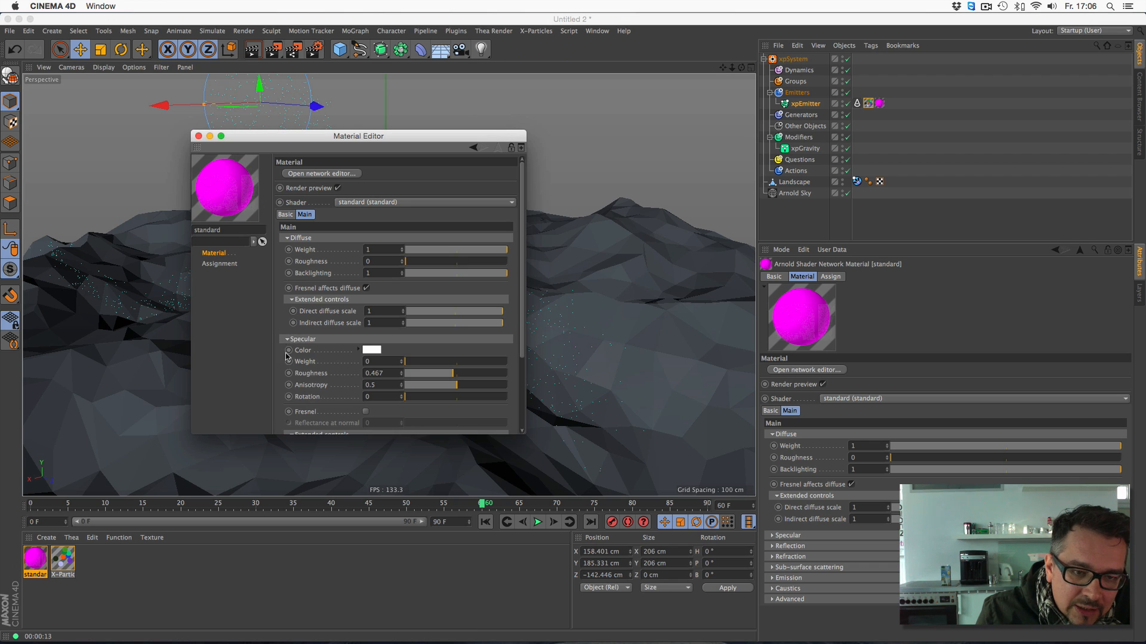
pyautogui.moveTo(427, 363); pyautogui.dragTo(438, 362)
pyautogui.click(431, 373)
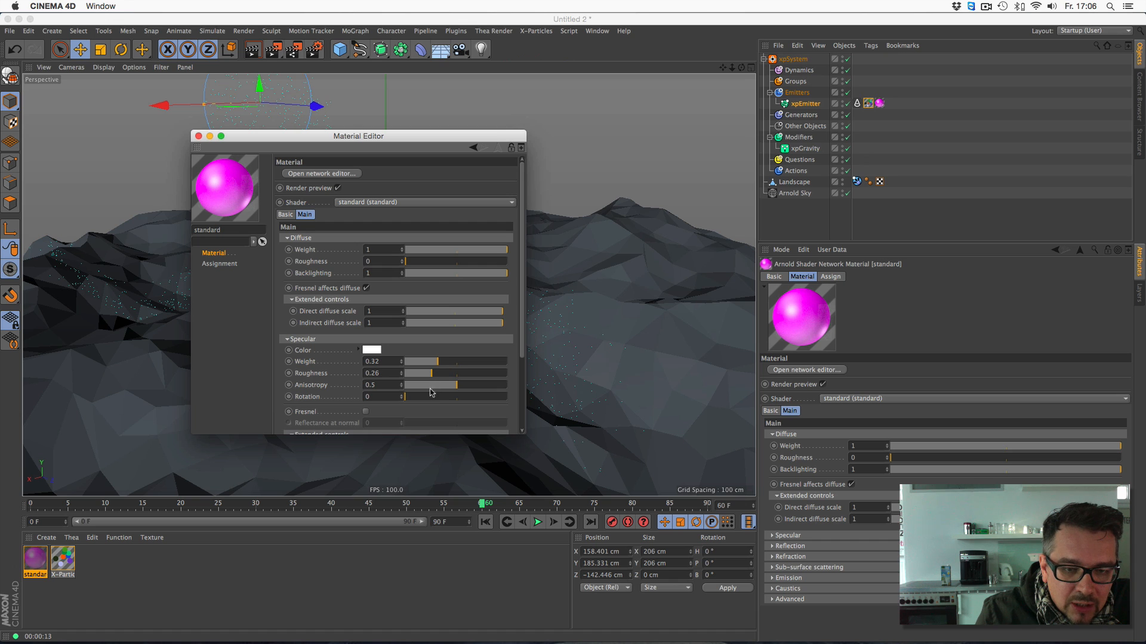
pyautogui.click(366, 411)
pyautogui.click(426, 424)
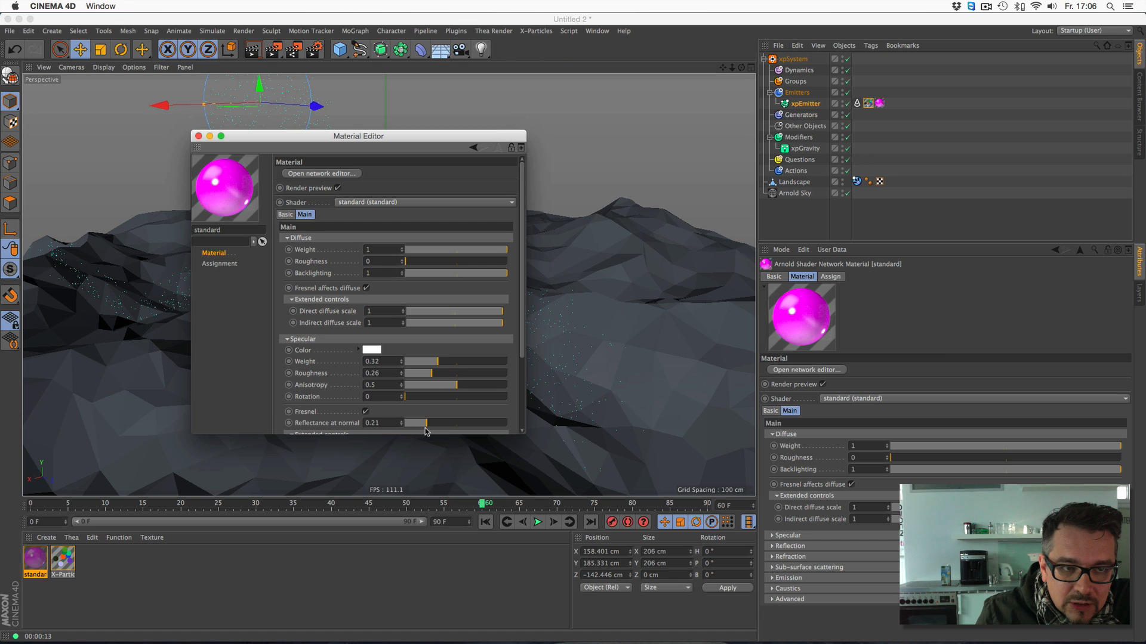
pyautogui.click(199, 136)
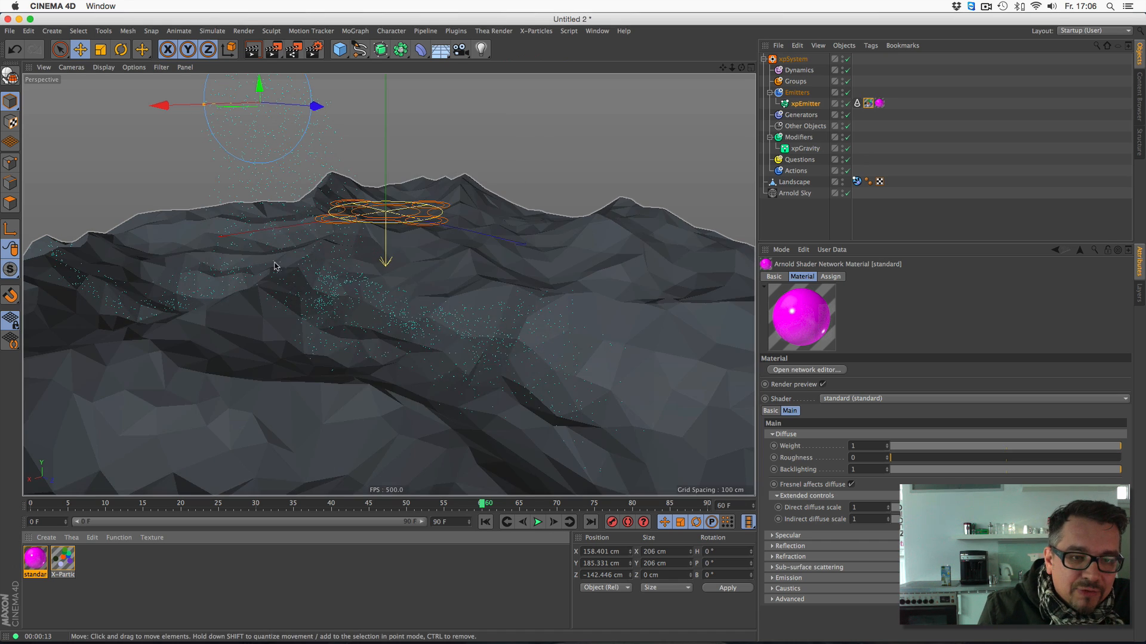
# - Replay the particle simulation from the first frame and stop it at frame 68
pyautogui.click(485, 522)
pyautogui.click(536, 523)
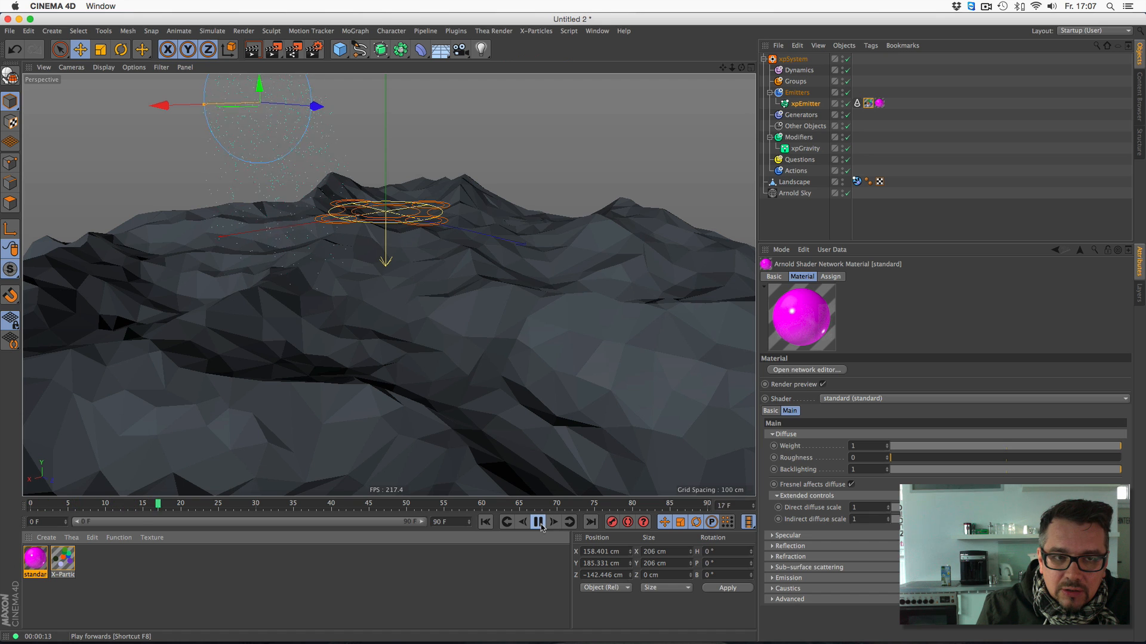
pyautogui.click(538, 523)
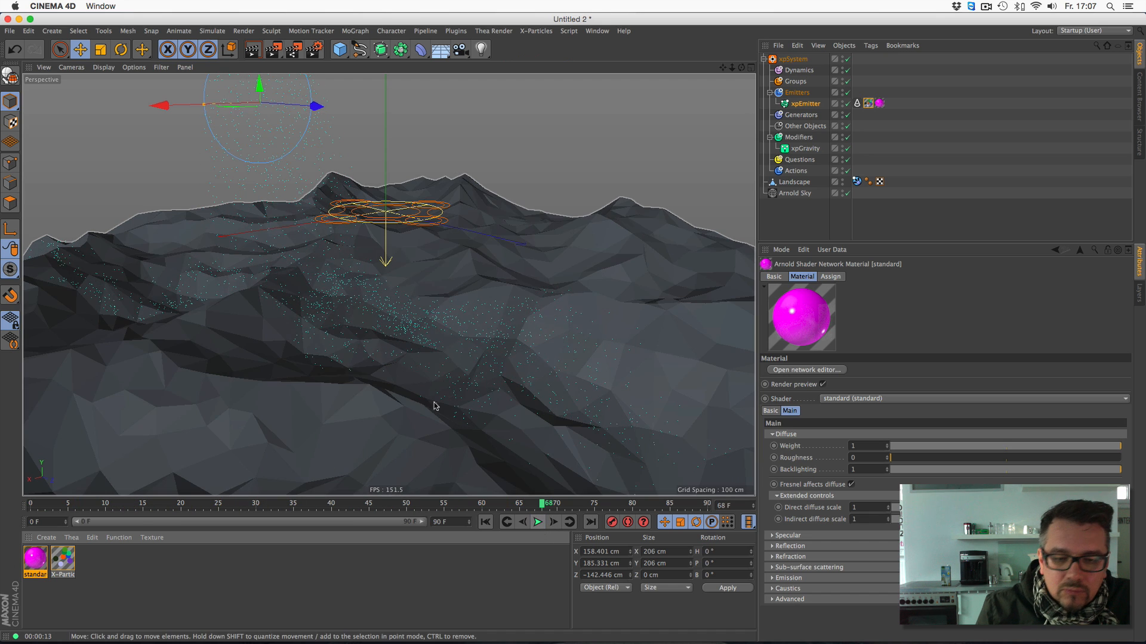
# - Save the scene as A_particles01 in the particles_arnold_01 folder on the desktop
pyautogui.click(10, 31)
pyautogui.click(59, 139)
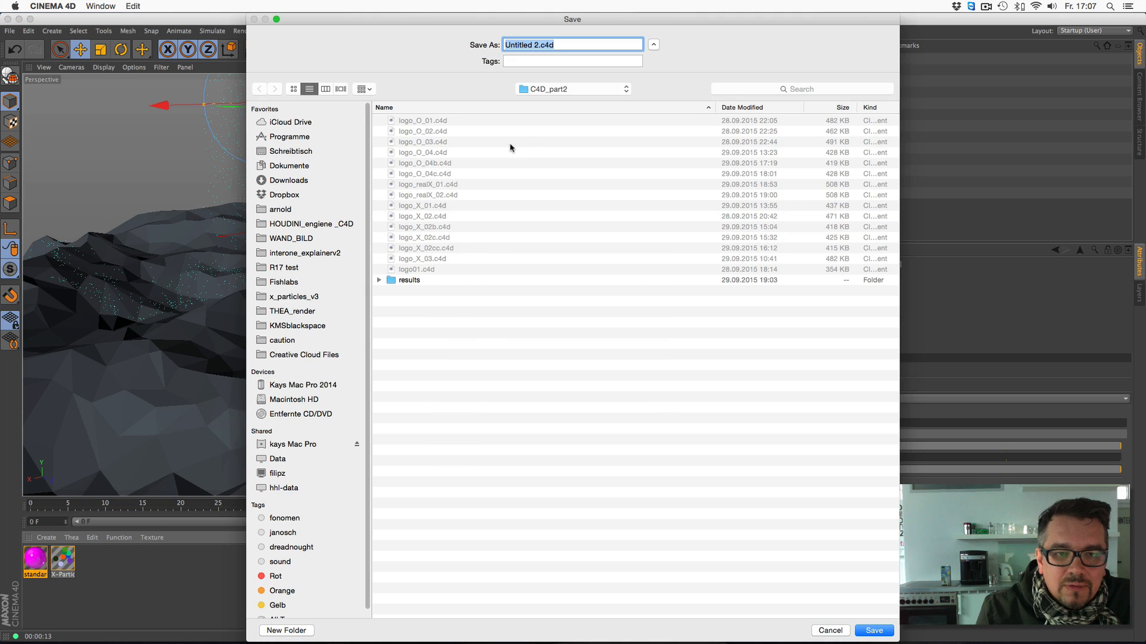
pyautogui.click(298, 153)
pyautogui.click(294, 168)
pyautogui.click(291, 151)
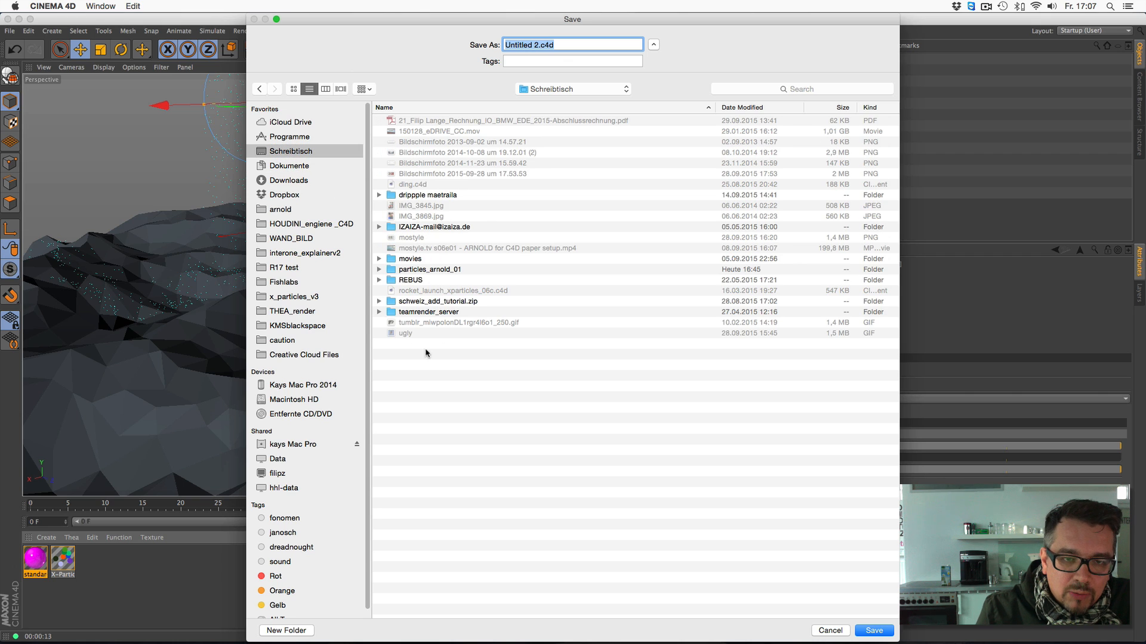
pyautogui.doubleClick(463, 274)
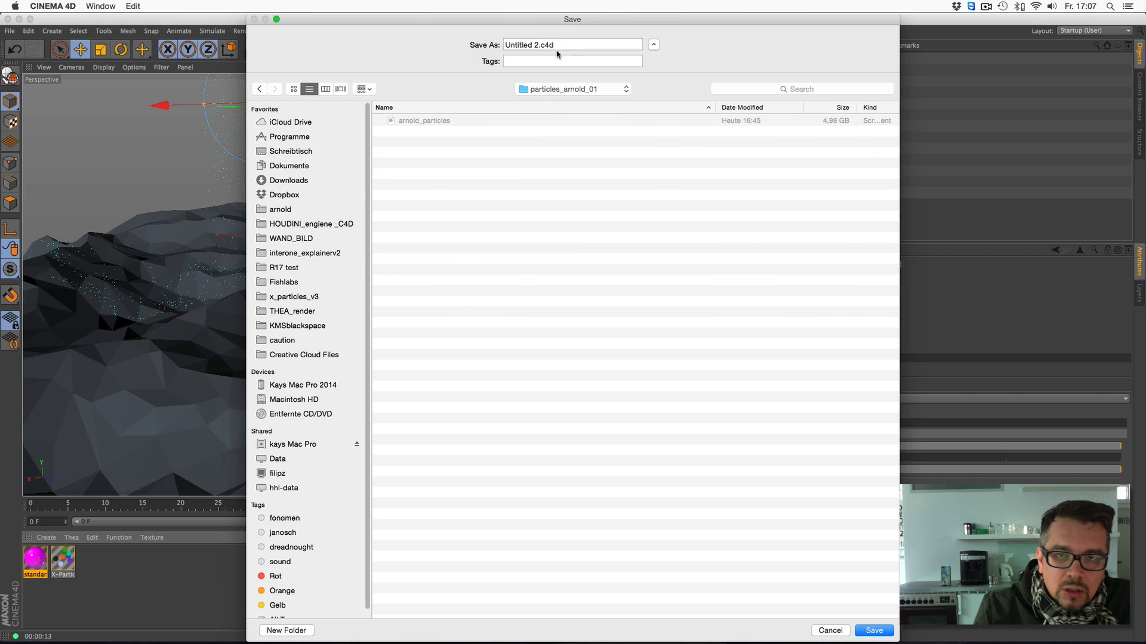
pyautogui.write('A_partic')
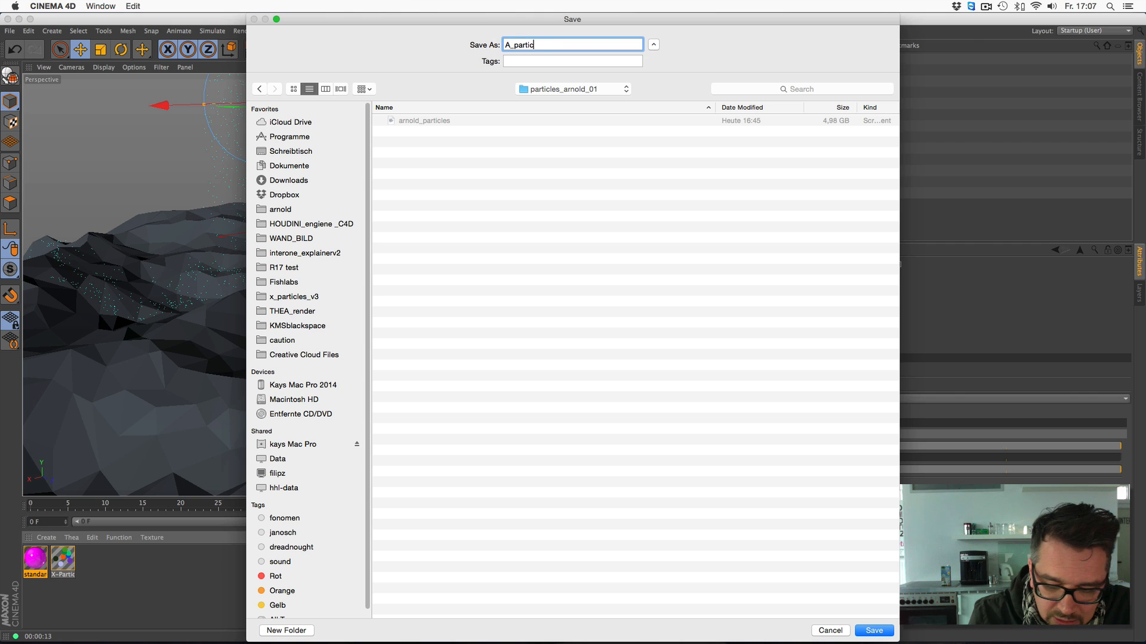
pyautogui.write('les01')
pyautogui.press('Return')
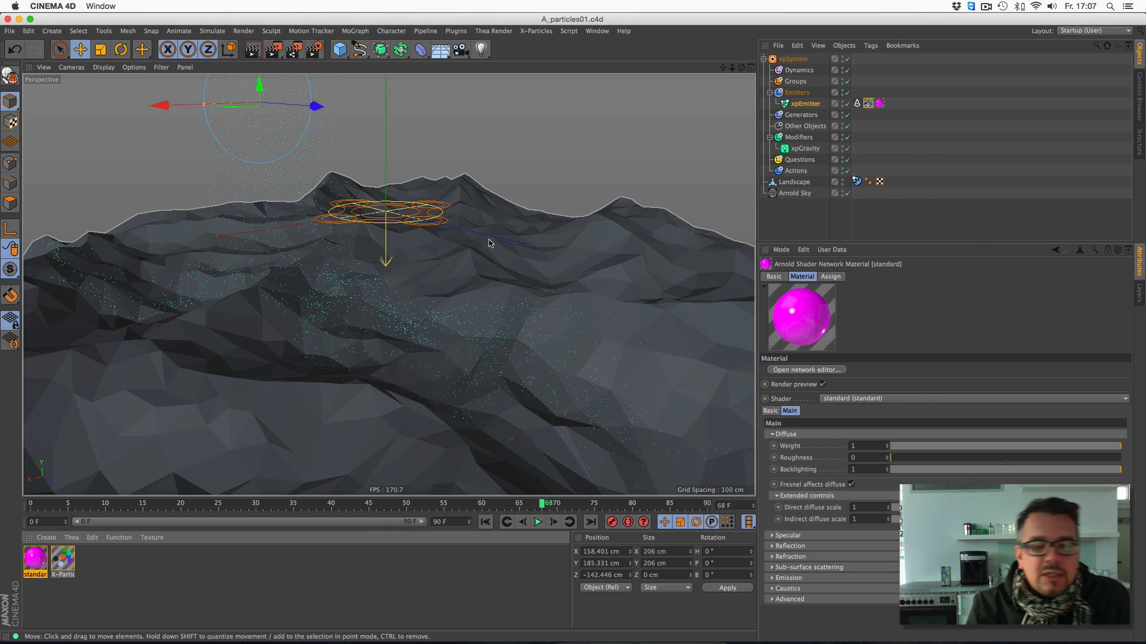
pyautogui.click(273, 49)
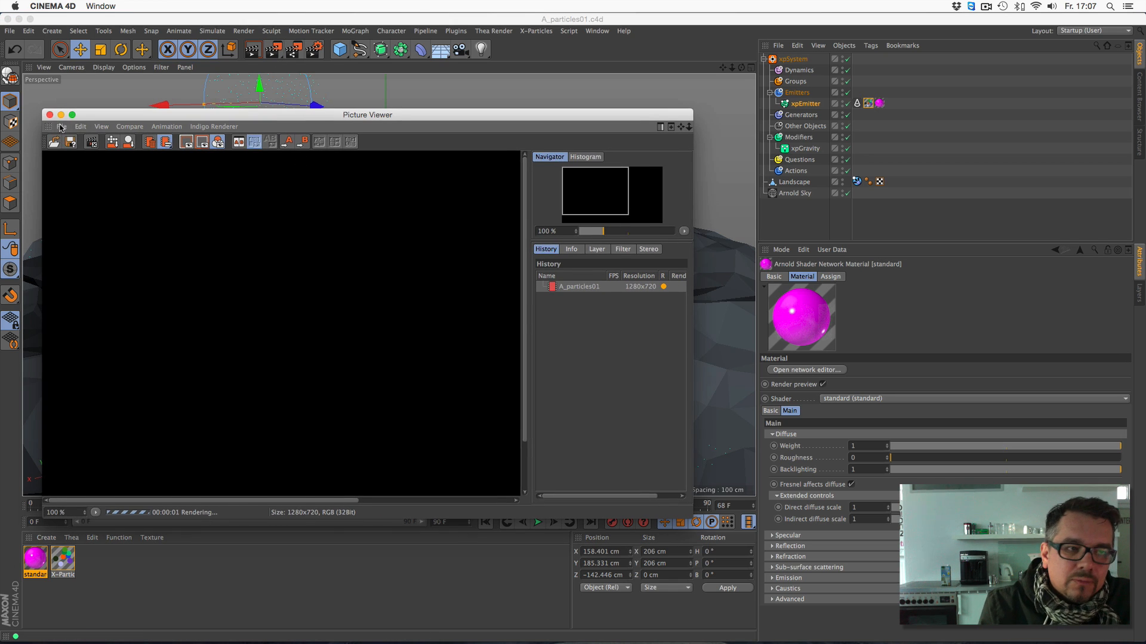
pyautogui.click(50, 115)
pyautogui.click(647, 219)
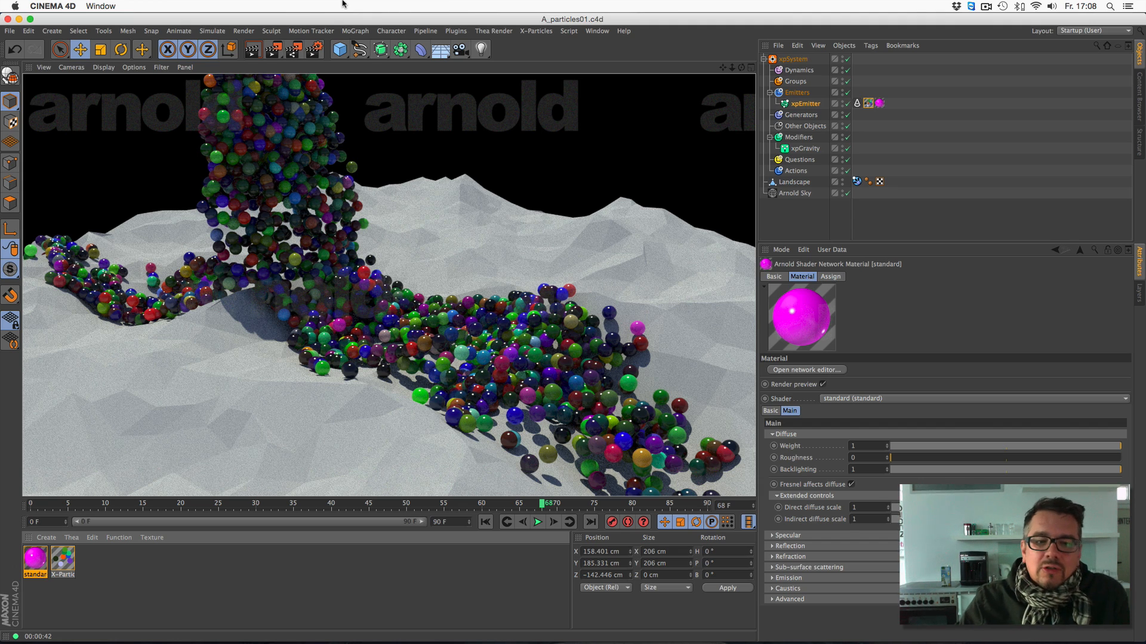
# - Move the xpEmitter to about X 22, Y 114, Z 95 cm while replaying the simulation from the start, stopping at frame 80
pyautogui.click(485, 522)
pyautogui.click(537, 522)
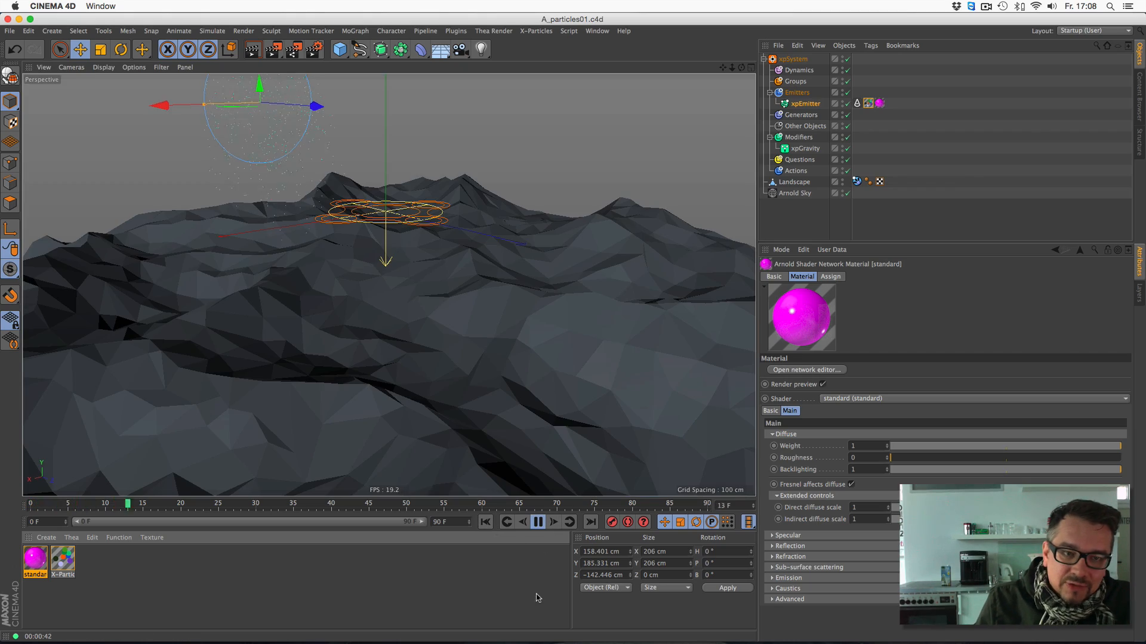
pyautogui.moveTo(166, 105); pyautogui.dragTo(238, 92)
pyautogui.moveTo(387, 104); pyautogui.dragTo(394, 133)
pyautogui.moveTo(463, 160); pyautogui.dragTo(486, 162)
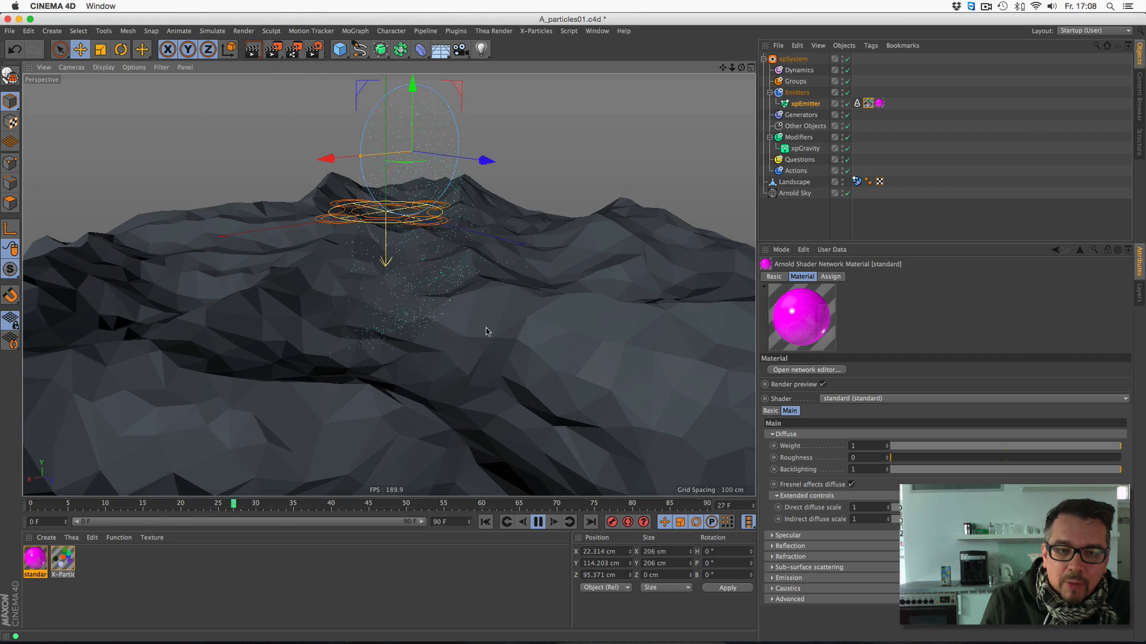
pyautogui.click(539, 523)
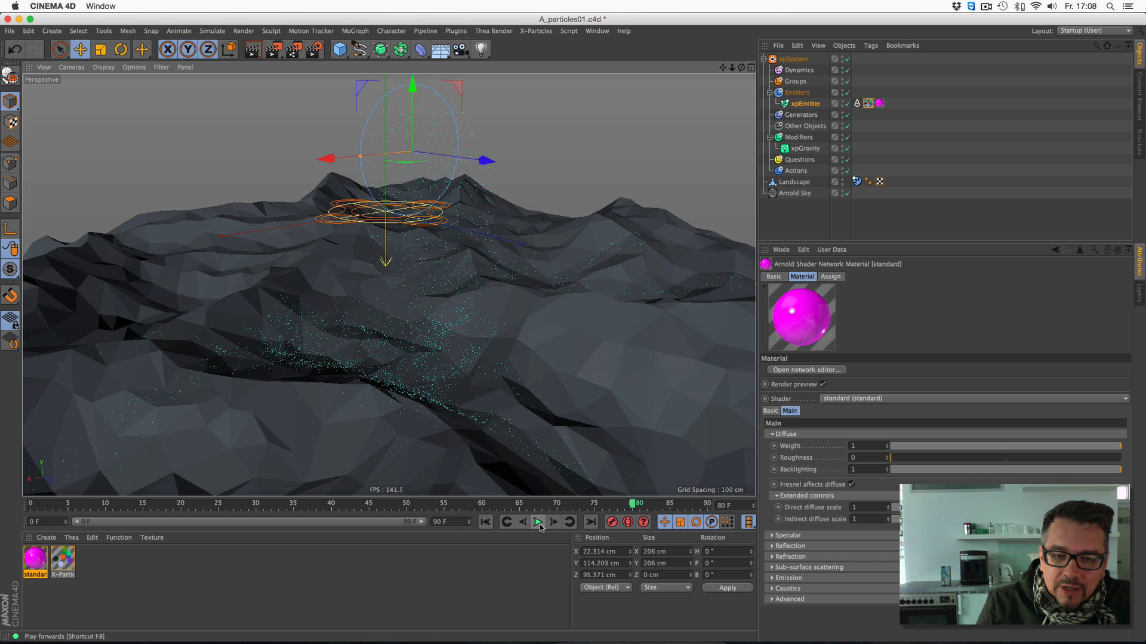
# - Preview the particles in an enlarged Arnold IPR window and close it
pyautogui.click(456, 32)
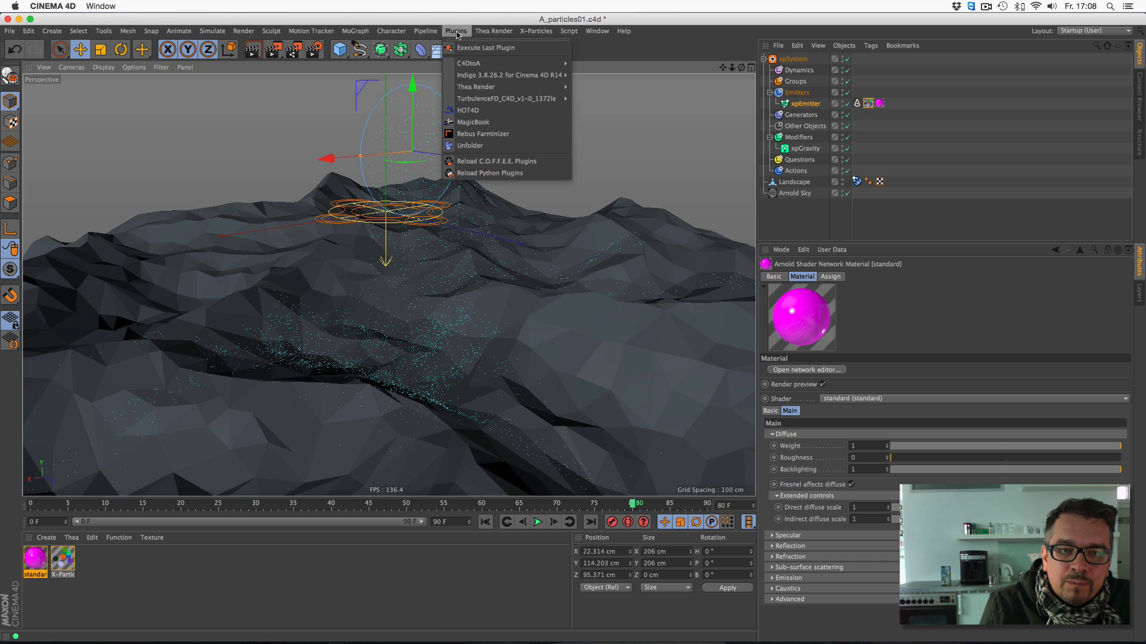
pyautogui.moveTo(507, 75)
pyautogui.click(629, 154)
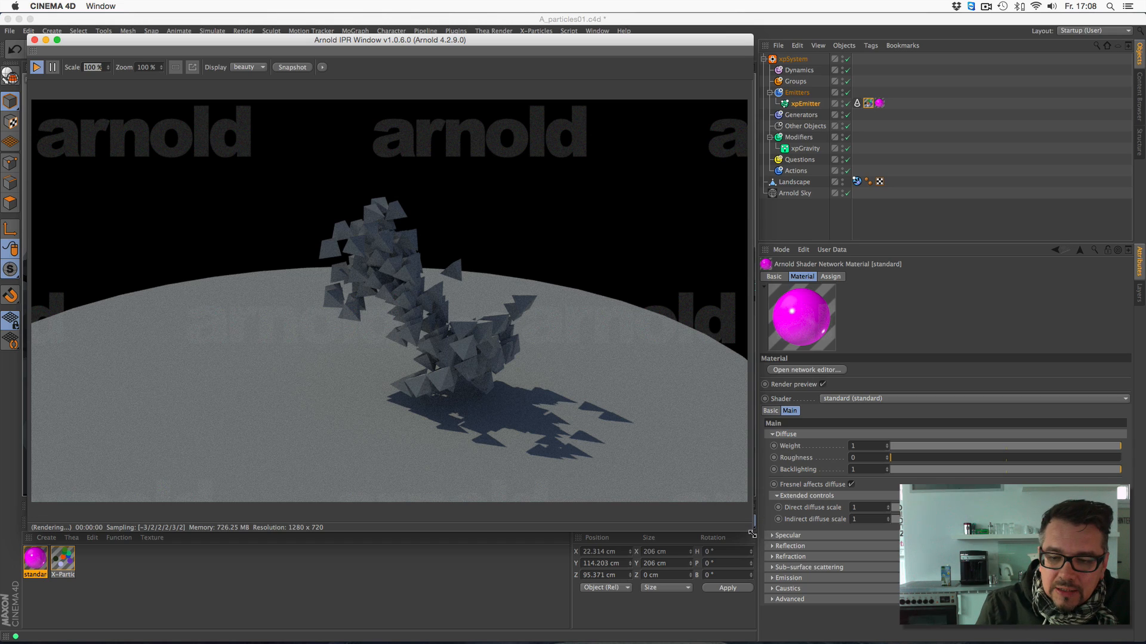
pyautogui.moveTo(751, 534); pyautogui.dragTo(767, 538)
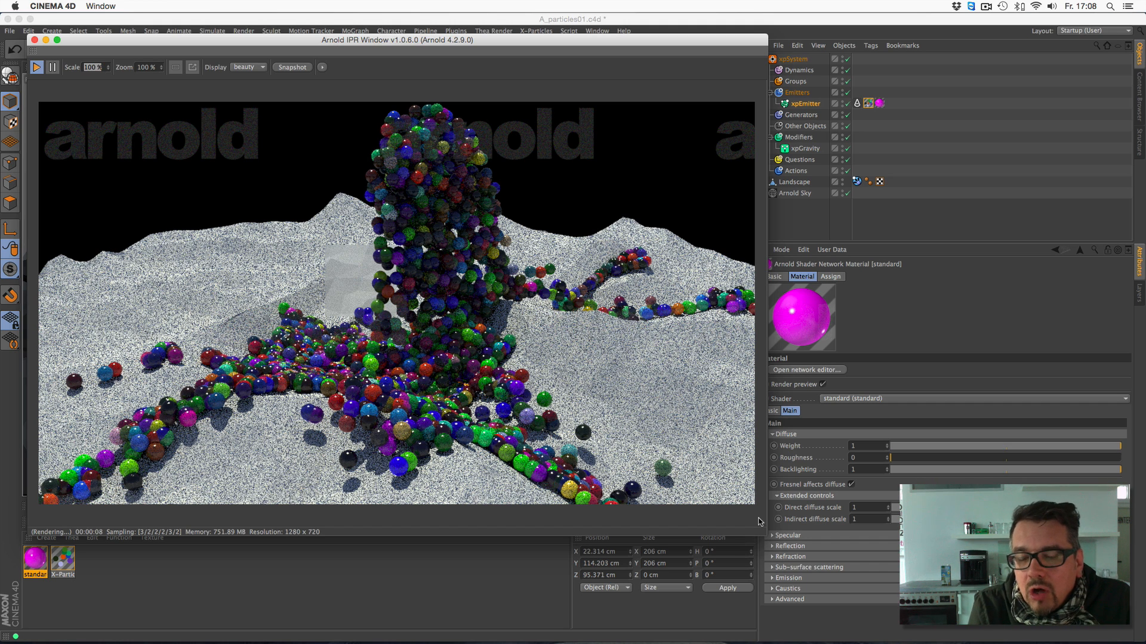
pyautogui.click(34, 40)
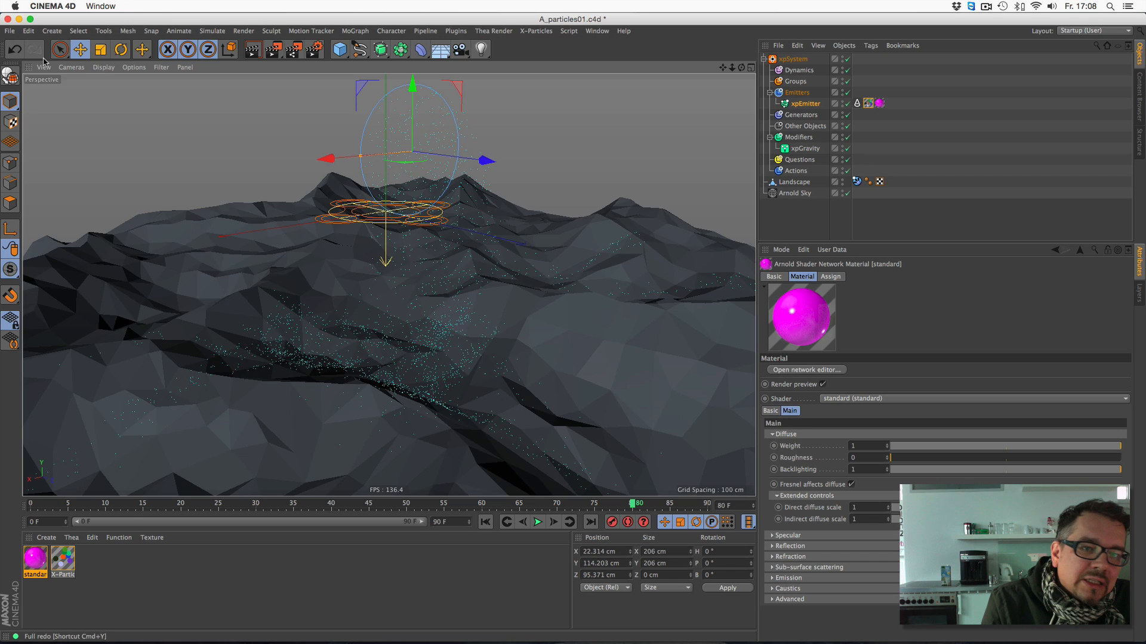
# - Set the xpEmitter's Arnold Parameters tag to render points as custom
pyautogui.click(814, 105)
pyautogui.click(857, 102)
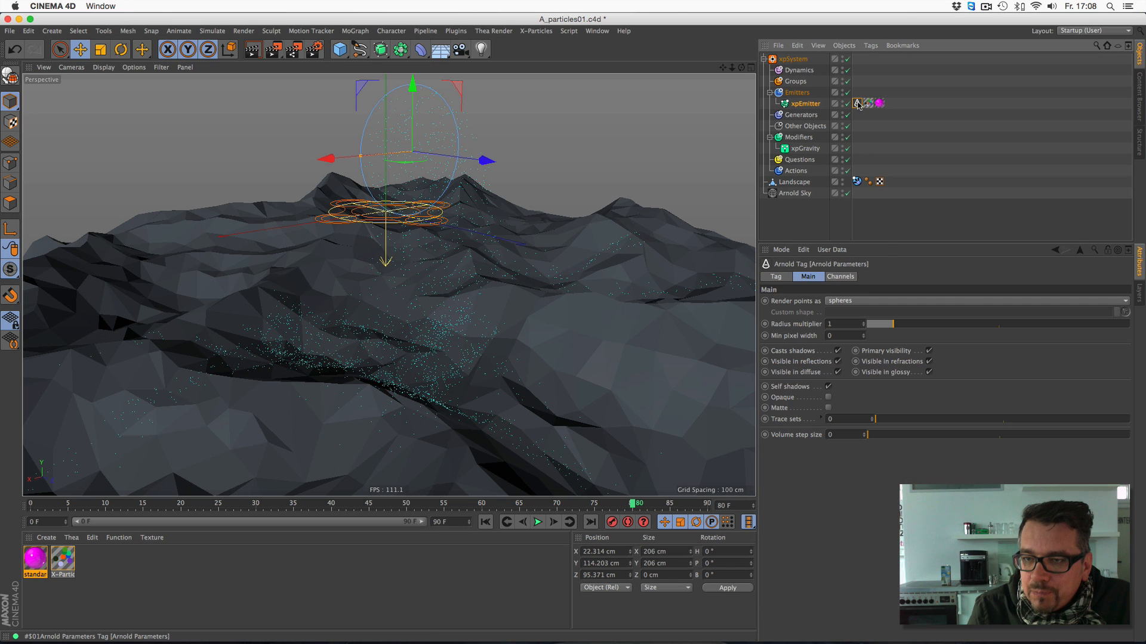
pyautogui.click(862, 301)
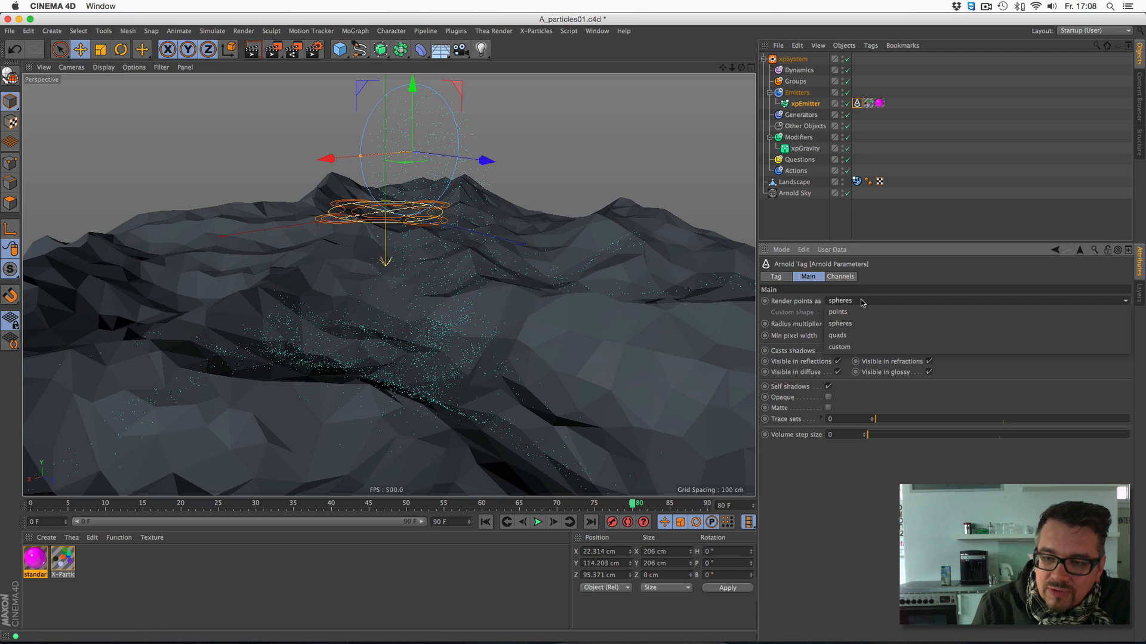
pyautogui.click(856, 346)
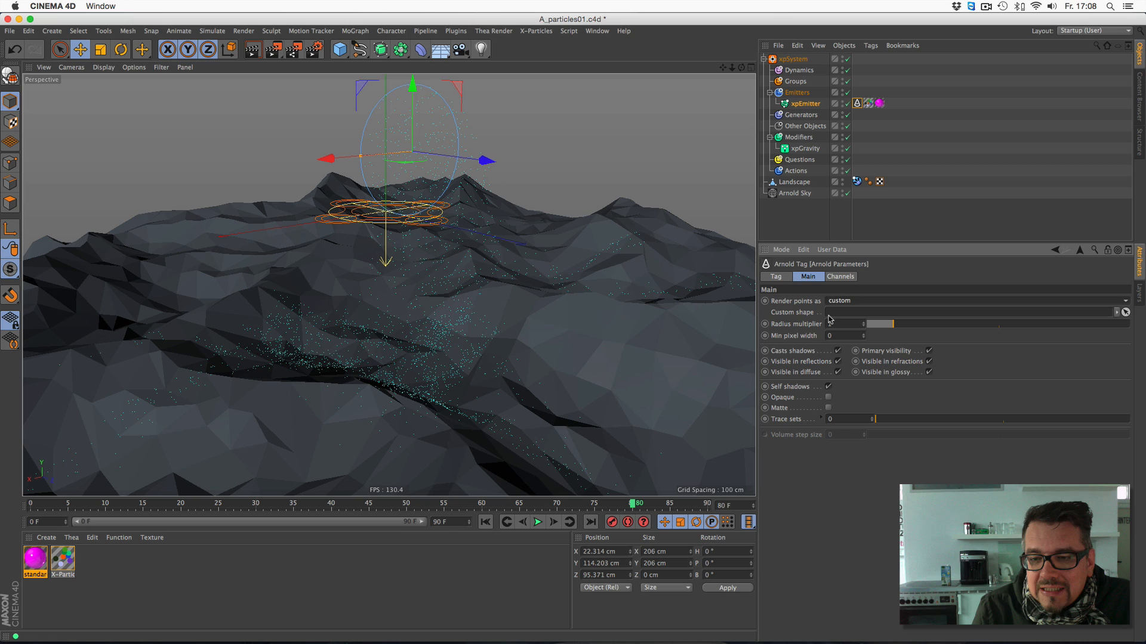
# - Add a Platonic object with a radius of 5 cm and set its type to Bucky
pyautogui.moveTo(340, 50); pyautogui.dragTo(434, 128)
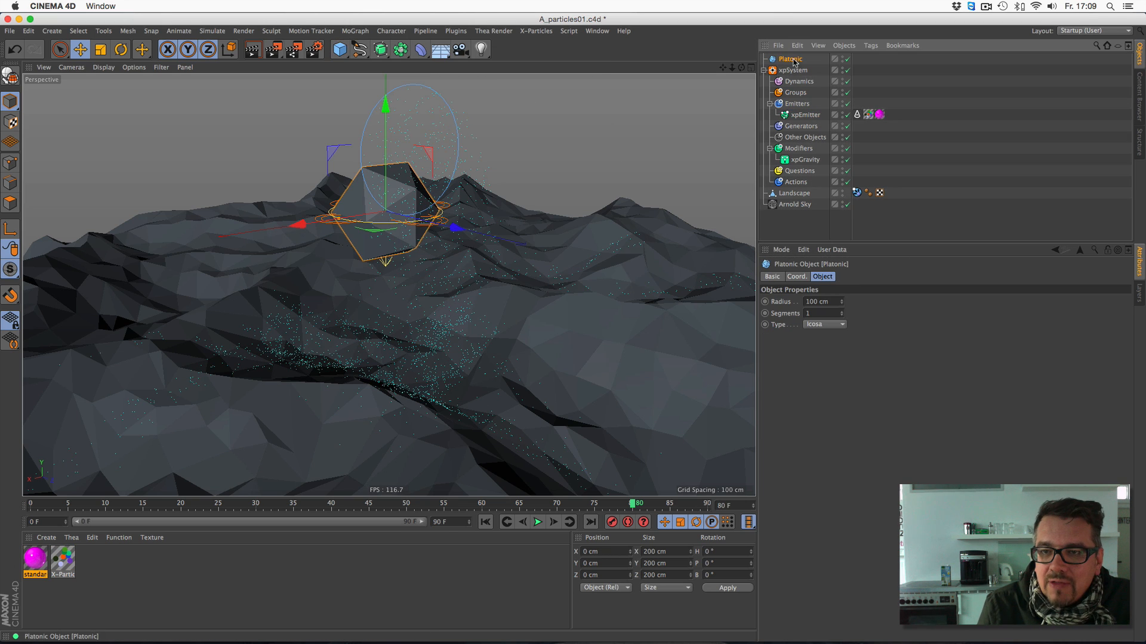
pyautogui.moveTo(831, 302); pyautogui.dragTo(768, 286)
pyautogui.write('5')
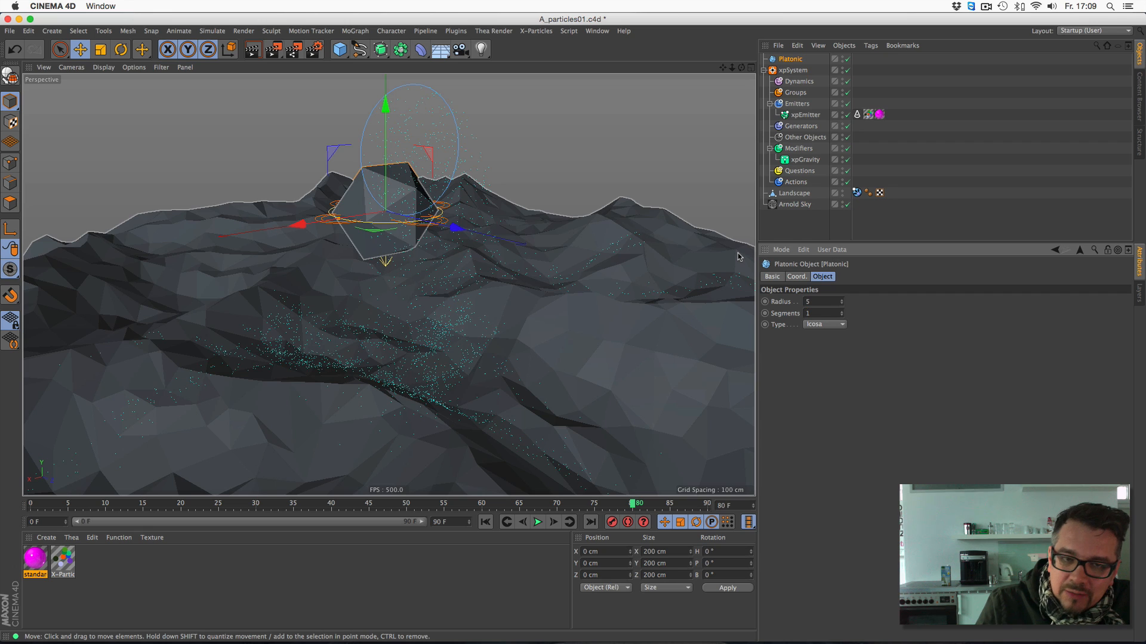
pyautogui.press('Return')
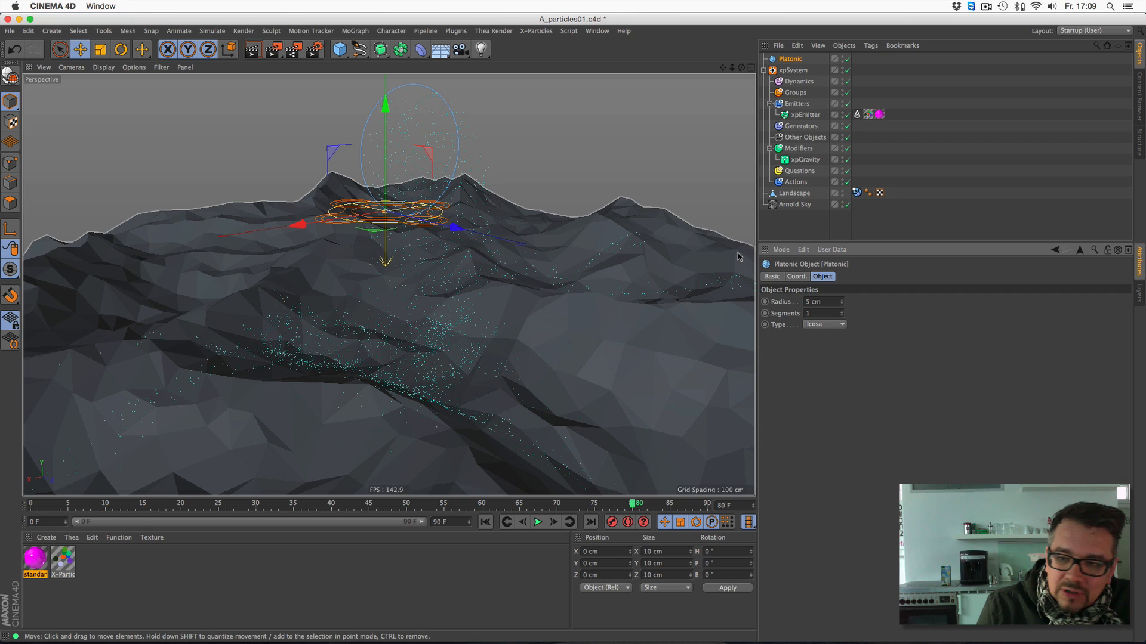
pyautogui.click(831, 325)
pyautogui.click(839, 396)
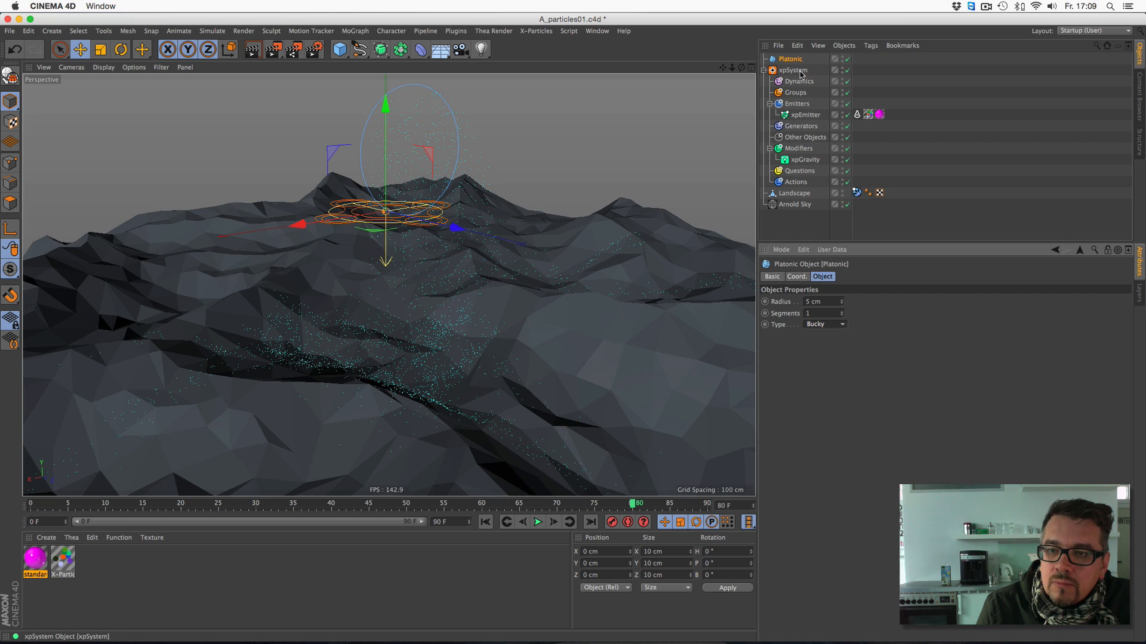
# - Assign the Platonic object as the custom shape in the xpEmitter's Arnold Parameters tag
pyautogui.click(805, 114)
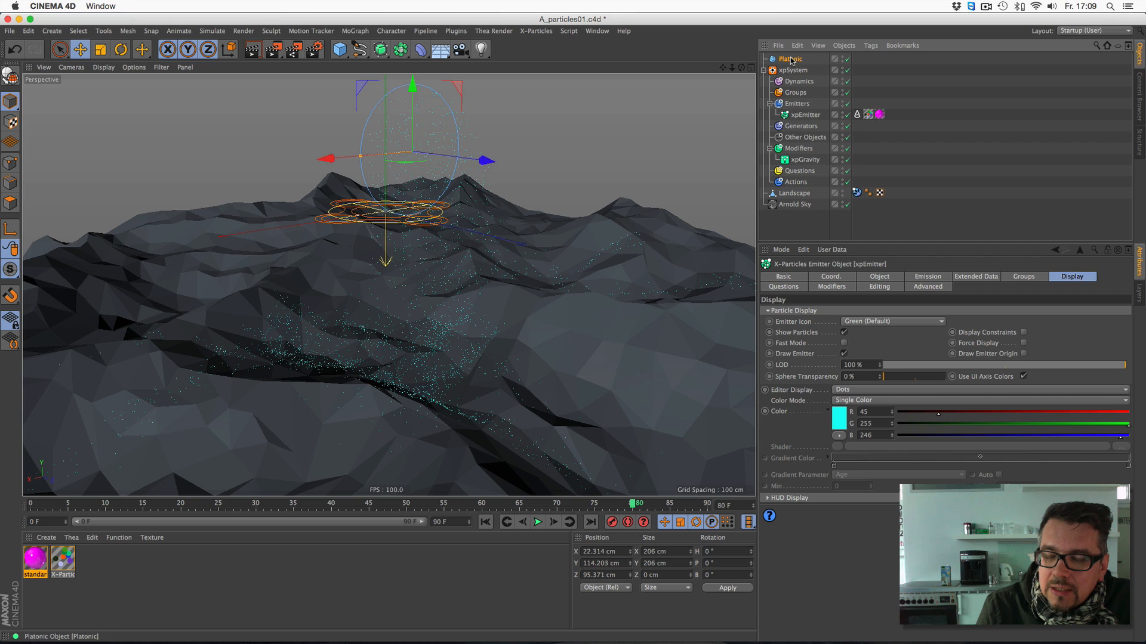
pyautogui.click(857, 114)
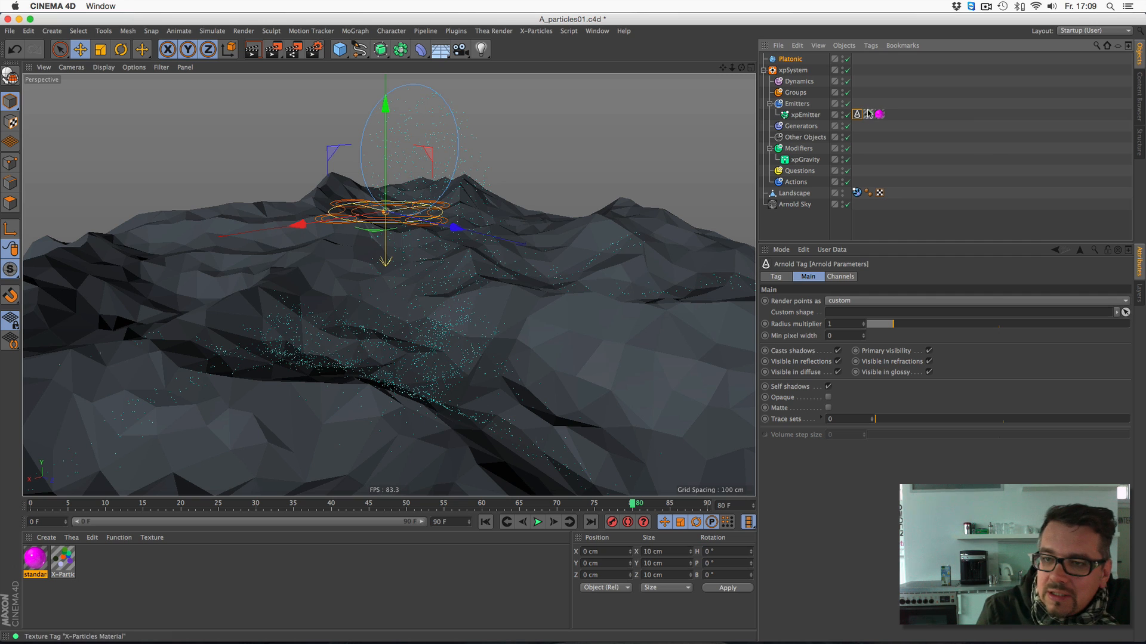
pyautogui.moveTo(785, 58); pyautogui.dragTo(839, 312)
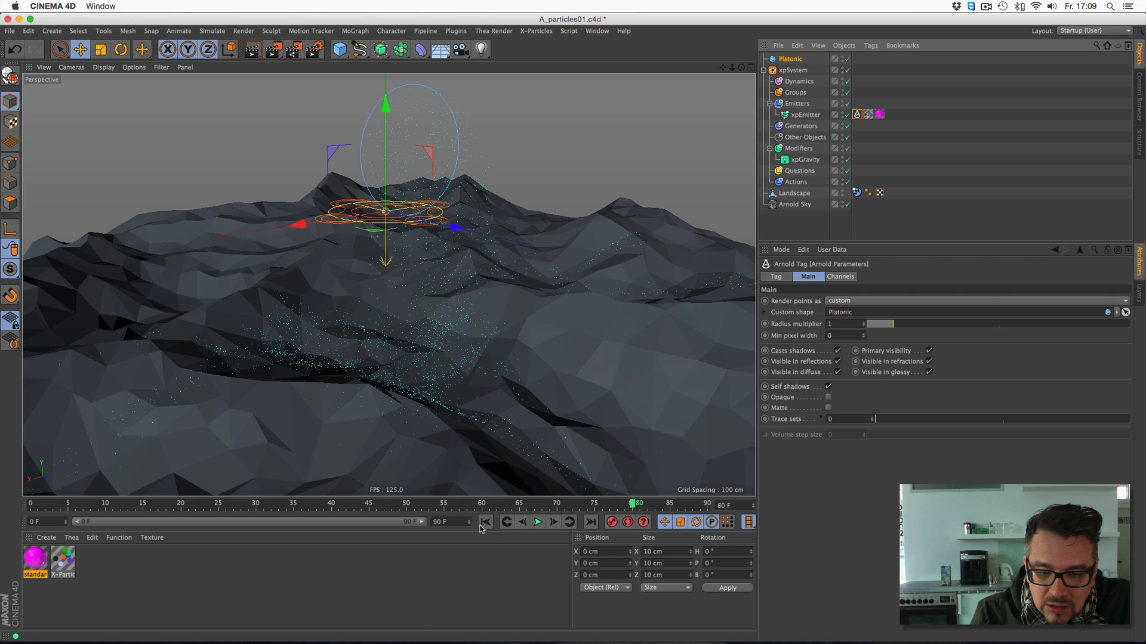
# - Replay the simulation to frame 78 and test-render the view with the custom particle shape
pyautogui.click(537, 522)
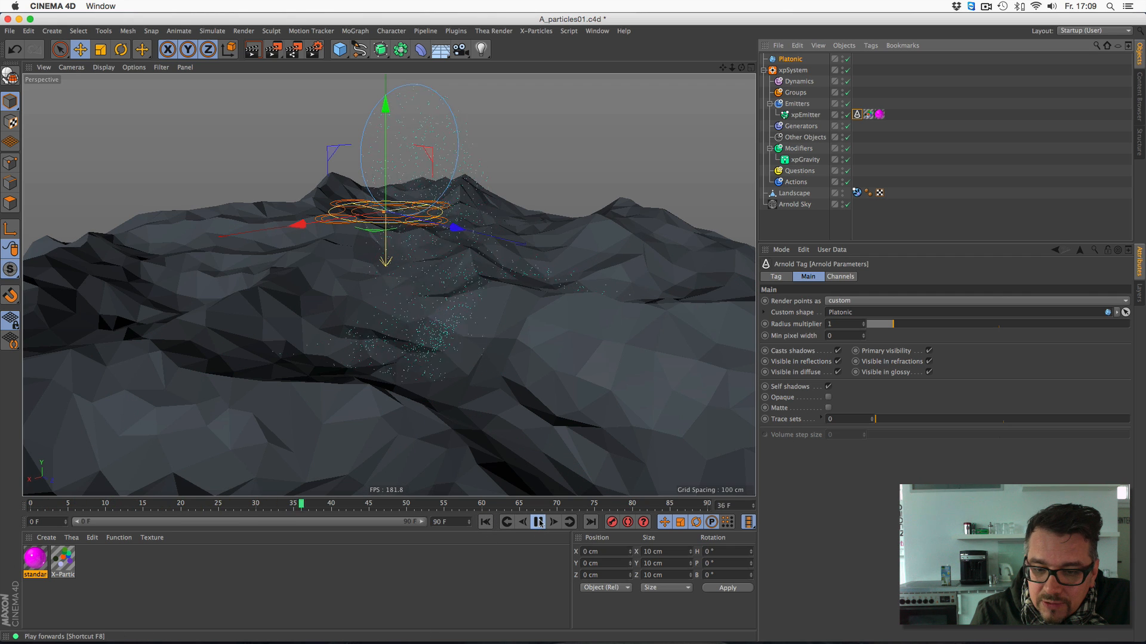
pyautogui.click(538, 522)
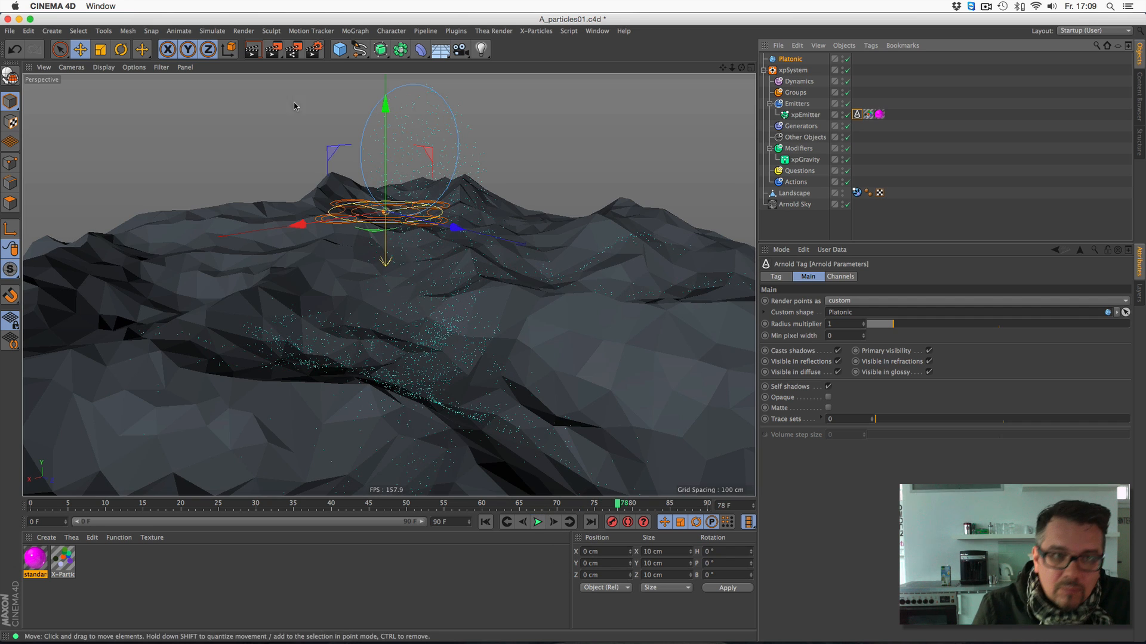
pyautogui.click(253, 49)
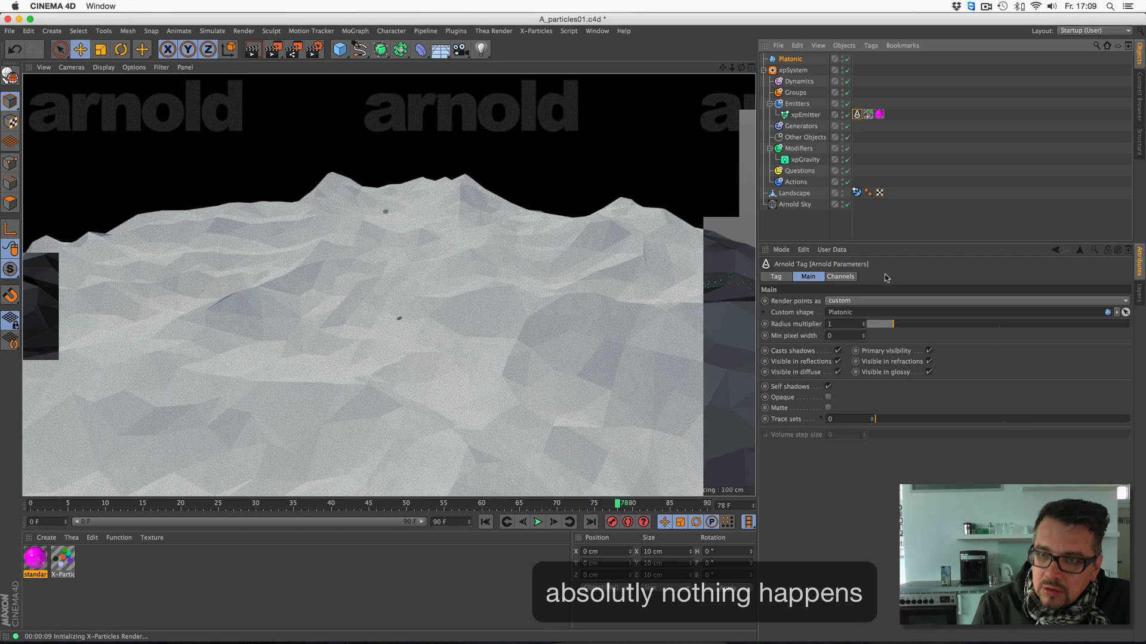
# - Restart the simulation, stop it at frame 66, and test-render the view again
pyautogui.click(493, 524)
pyautogui.click(538, 523)
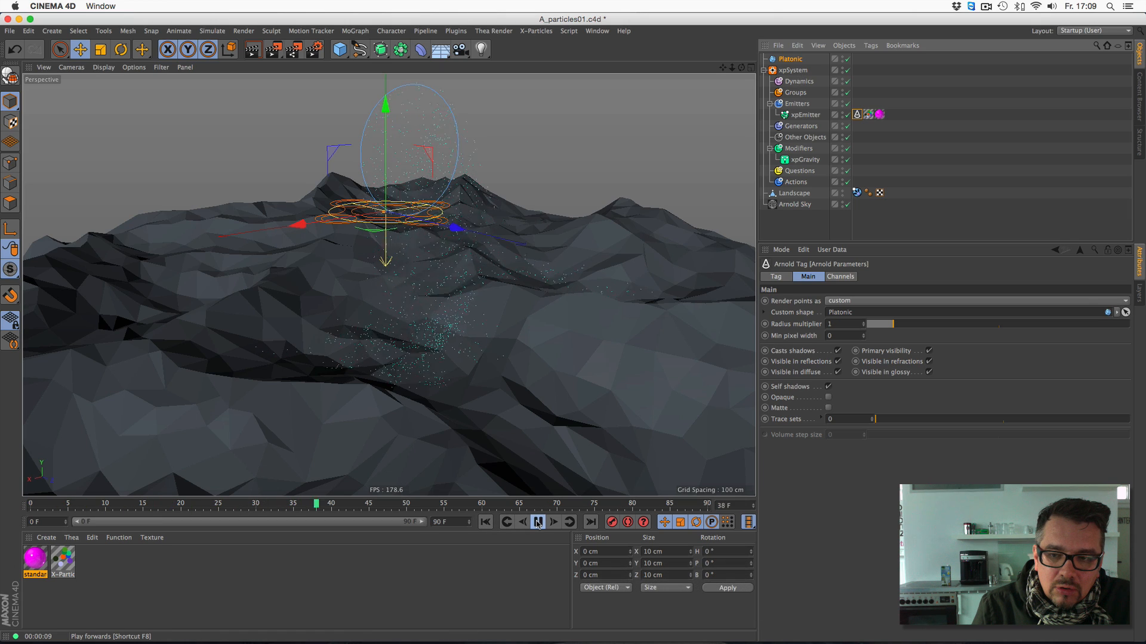
pyautogui.click(538, 524)
pyautogui.click(253, 51)
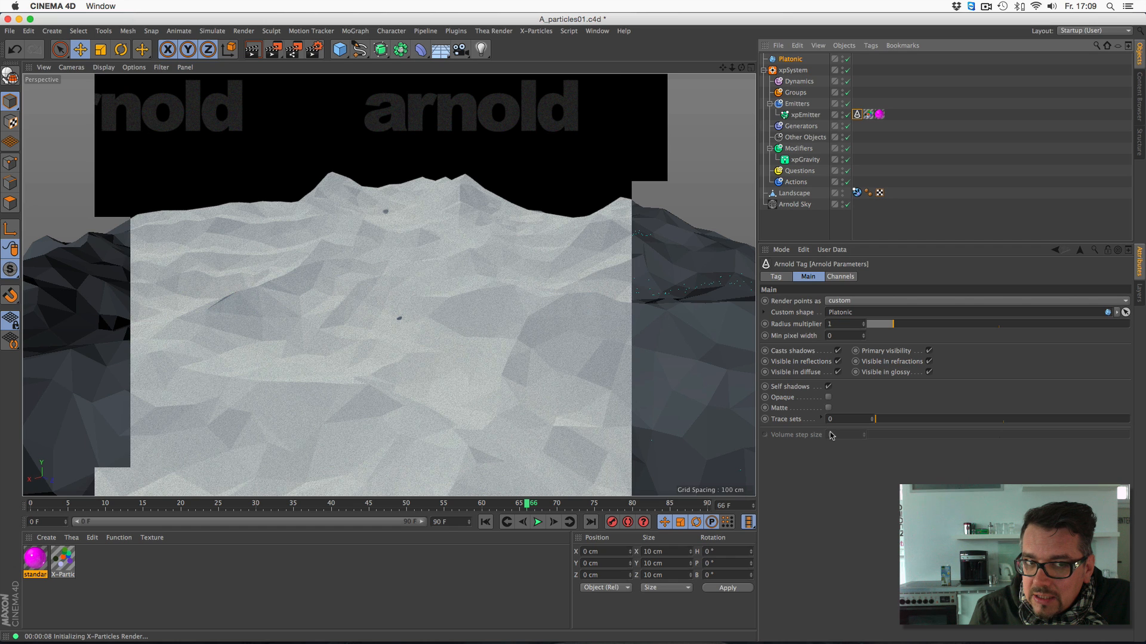
# - Check the render-points options in the xpEmitter's Arnold Parameters tag without changing the choice
pyautogui.click(857, 115)
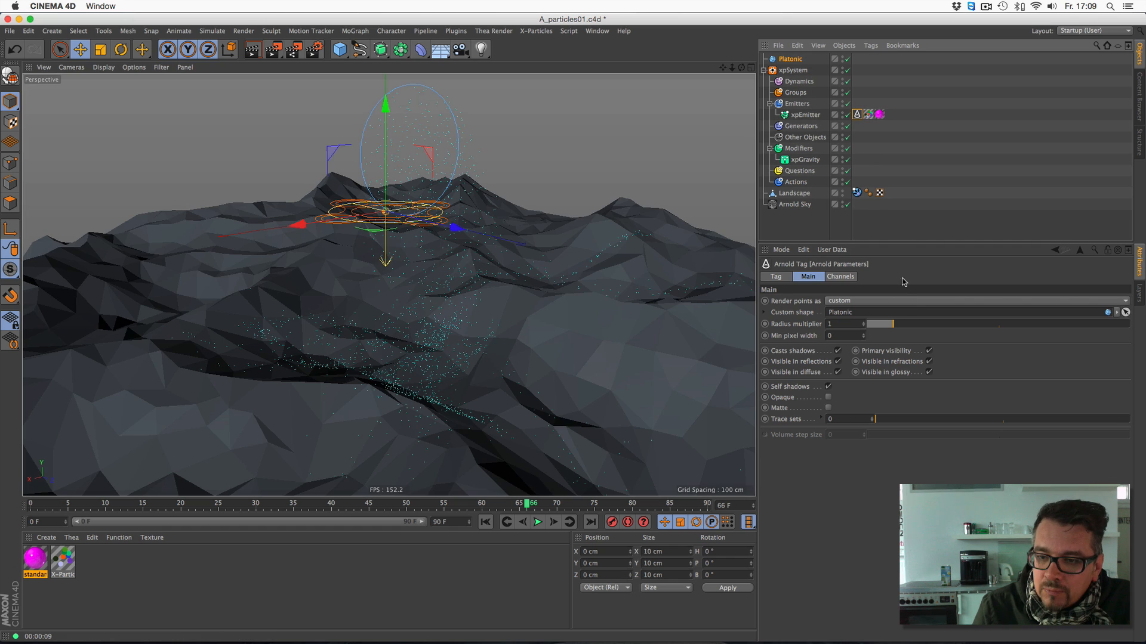
pyautogui.click(844, 301)
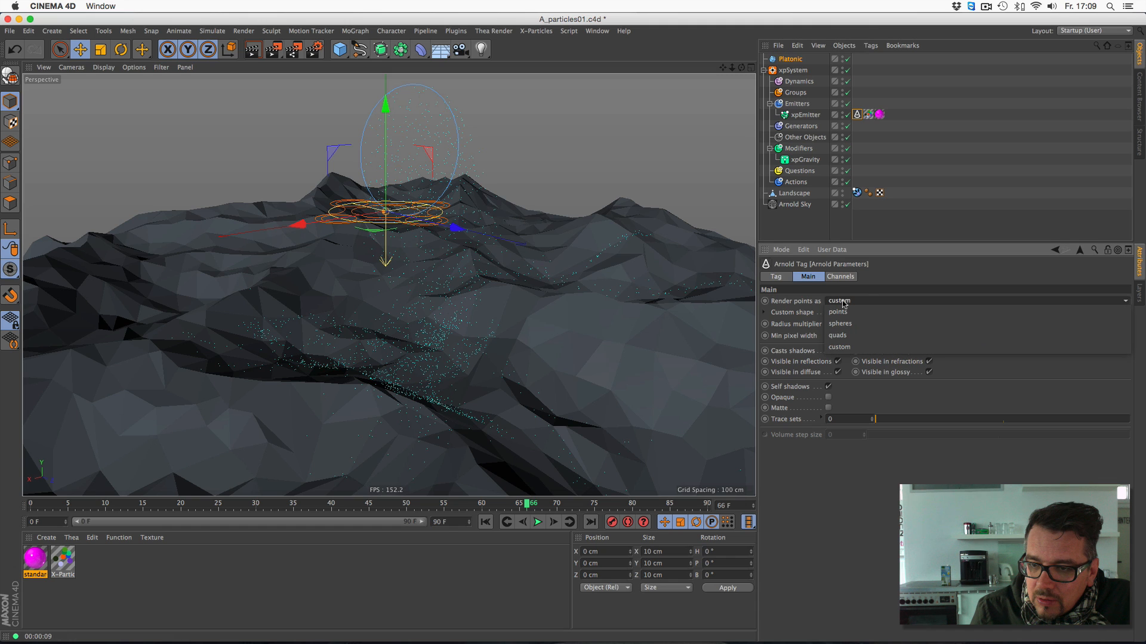
pyautogui.click(879, 270)
# - Make the Platonic object editable, and test-render the replayed simulation at frame 61
pyautogui.click(788, 59)
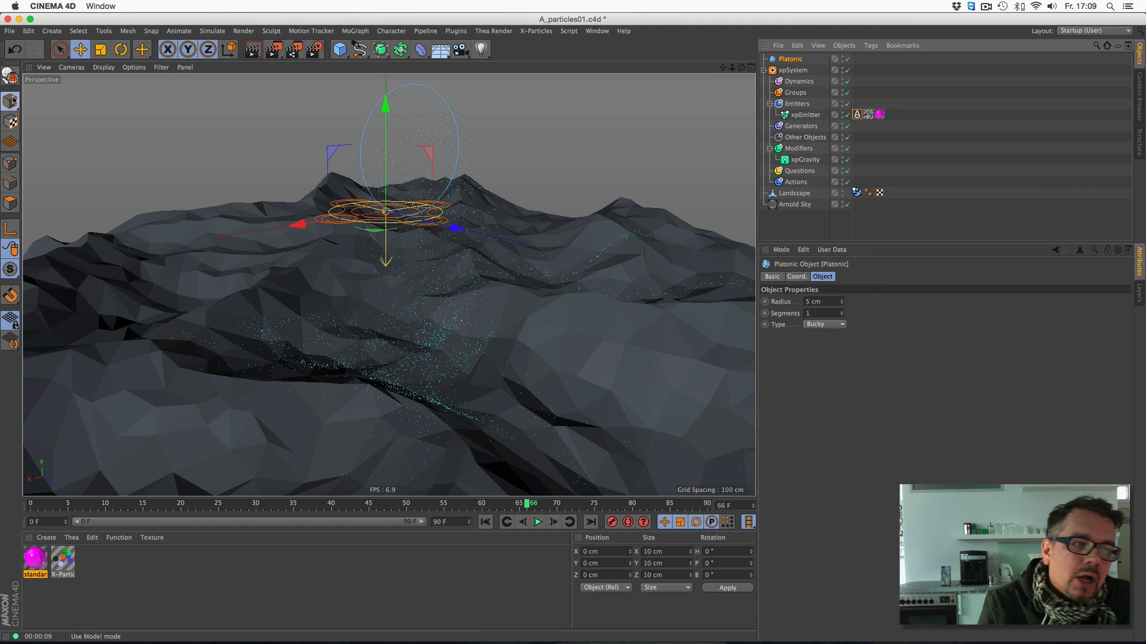
pyautogui.click(10, 76)
pyautogui.click(485, 522)
pyautogui.click(538, 523)
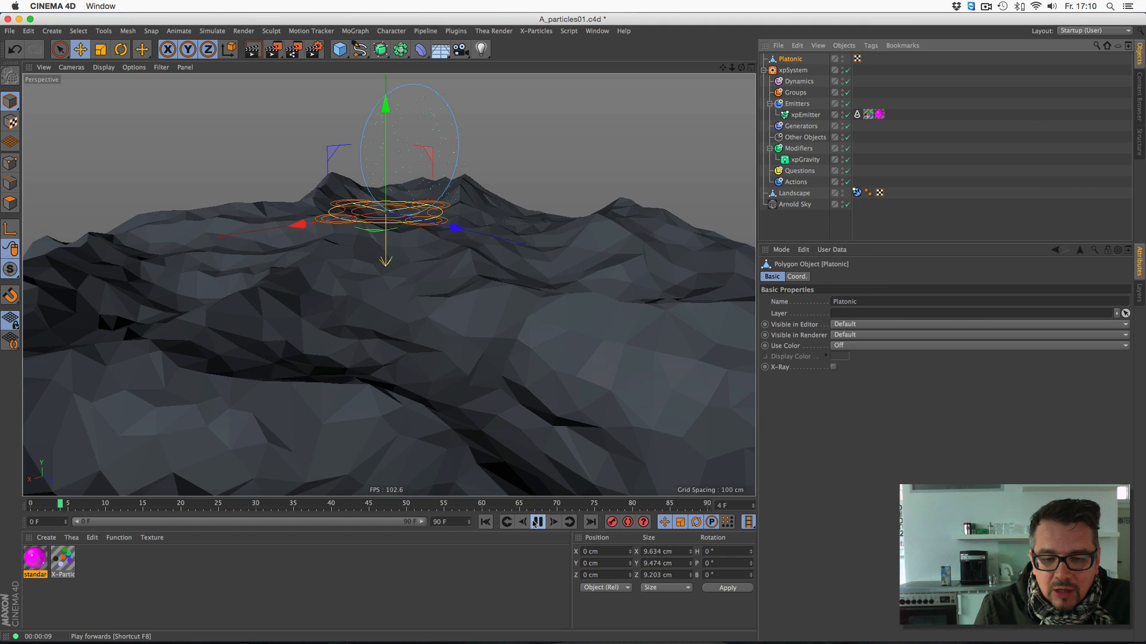
pyautogui.click(538, 523)
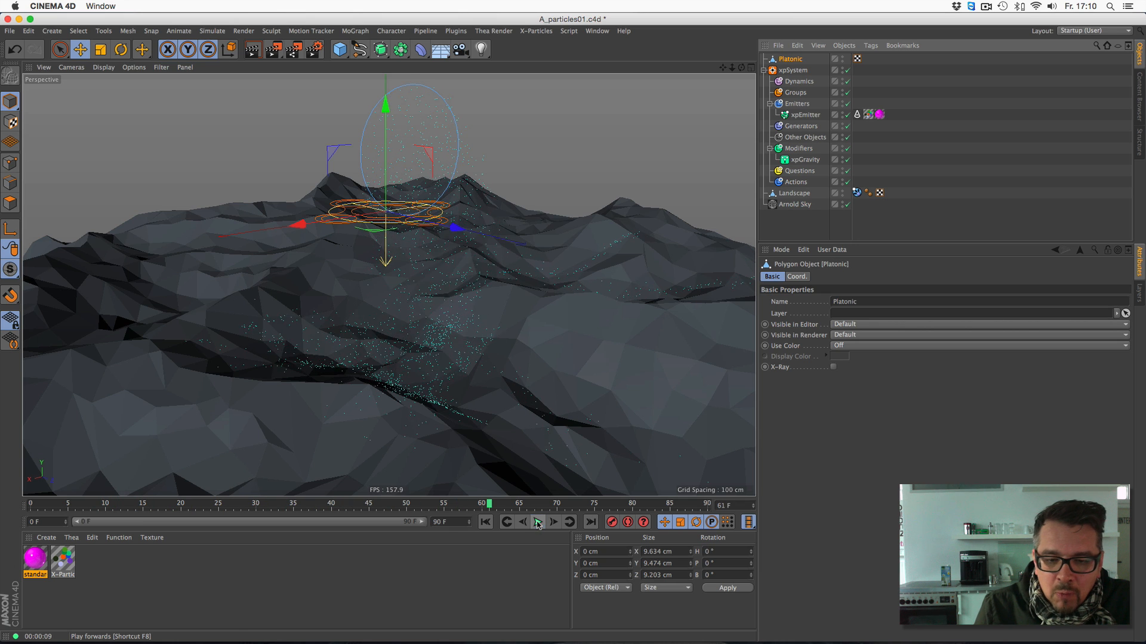
pyautogui.click(253, 51)
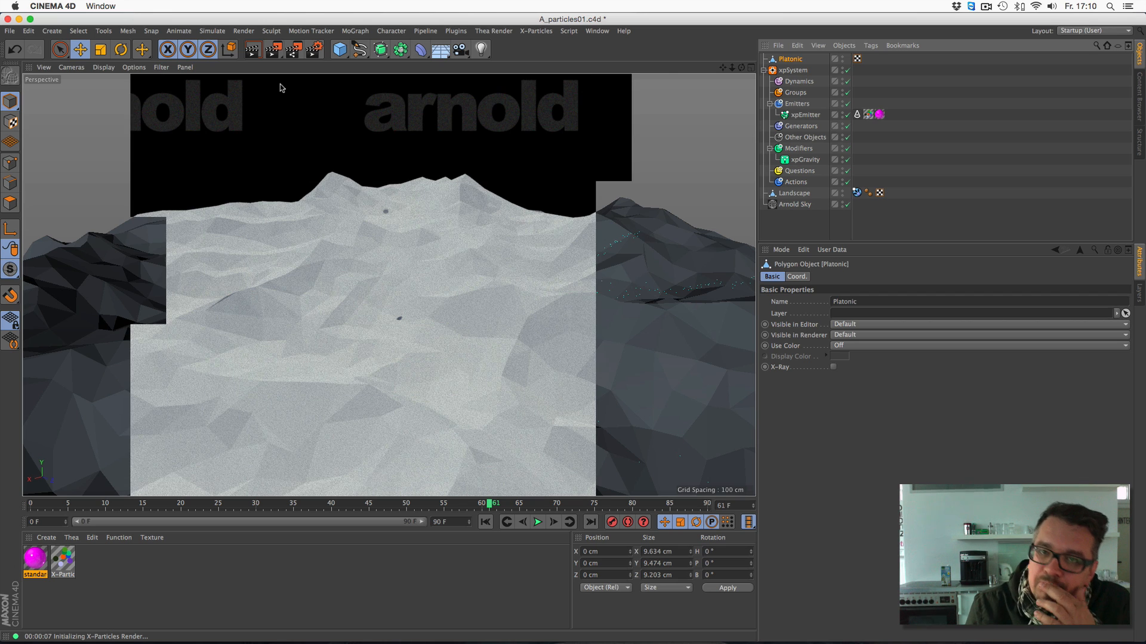
# - Review the custom shape setting in the xpEmitter's Arnold Parameters tag, and test-render the replayed simulation at frame 62
pyautogui.click(857, 116)
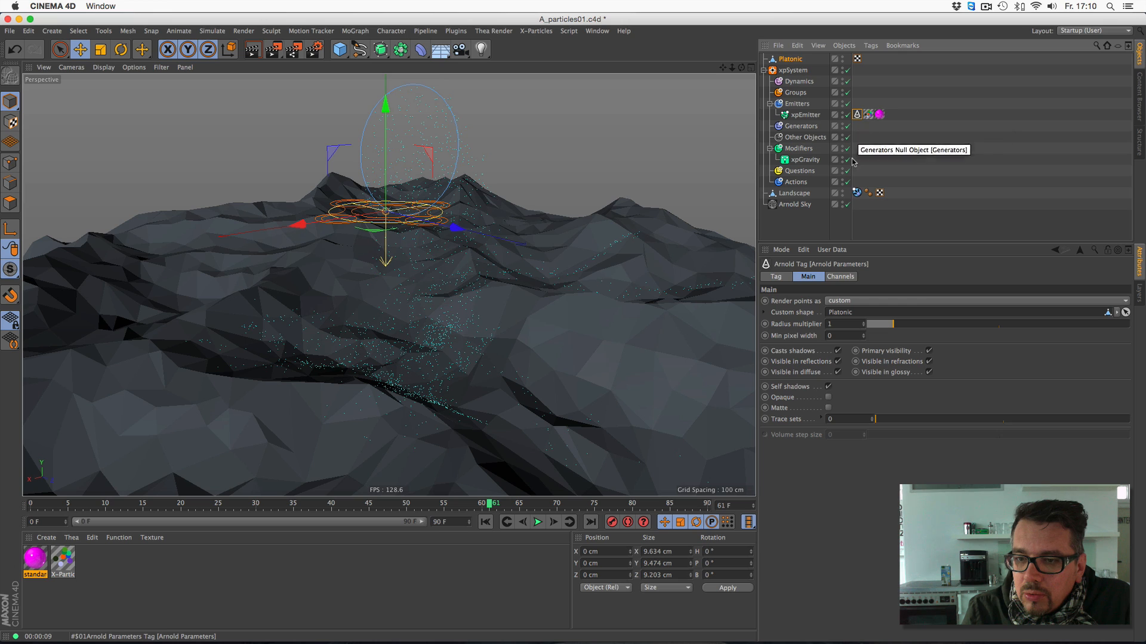
pyautogui.click(764, 312)
pyautogui.click(764, 313)
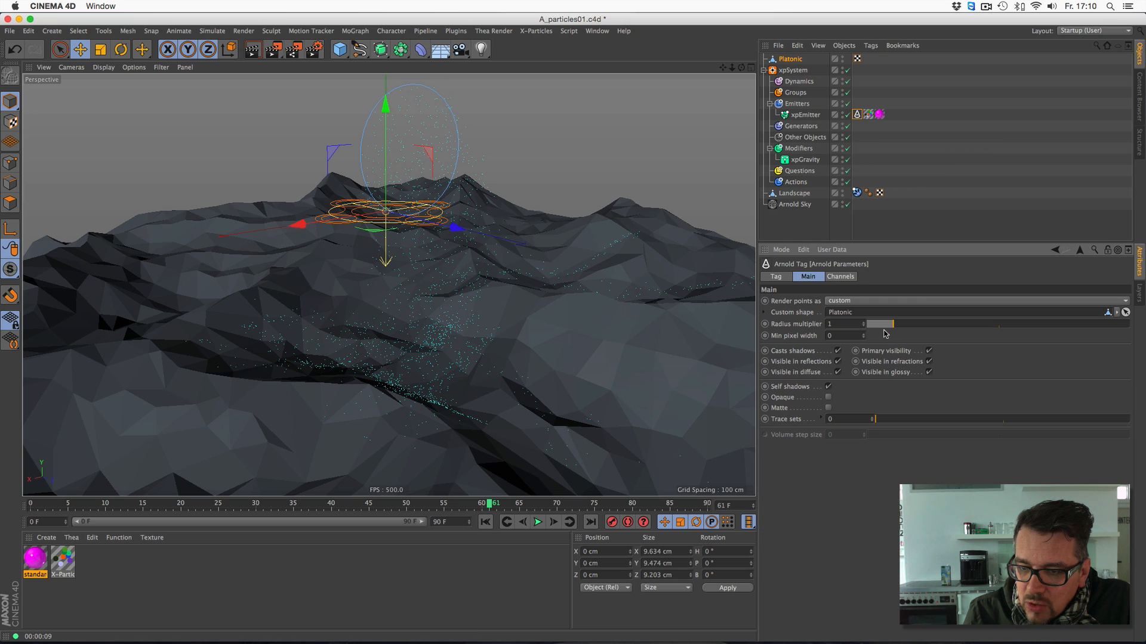
pyautogui.click(485, 522)
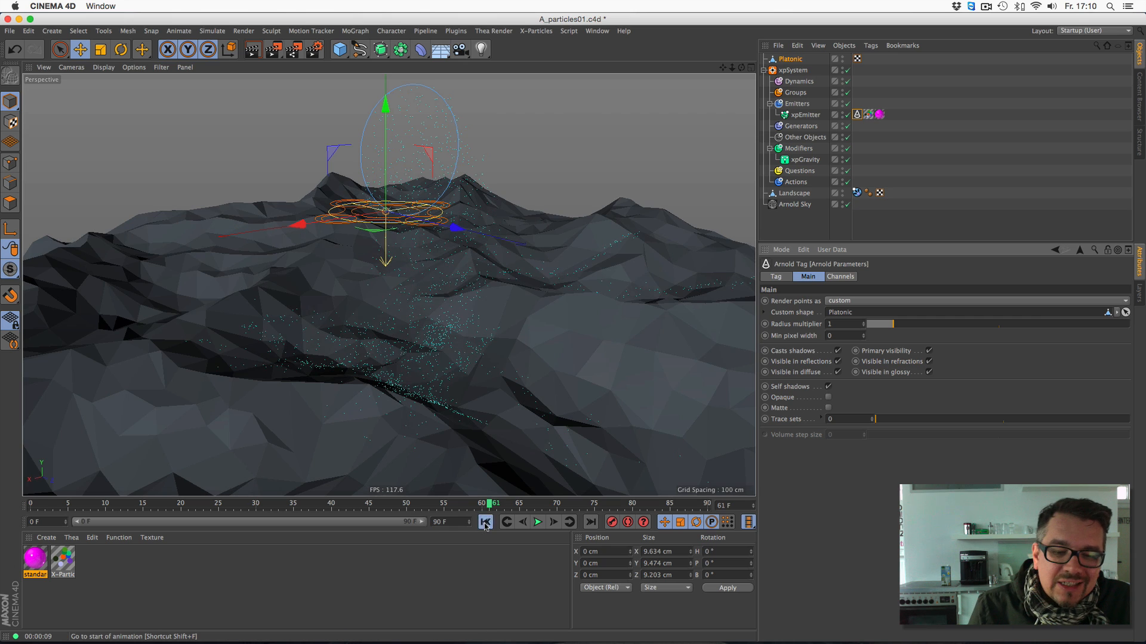
pyautogui.click(540, 524)
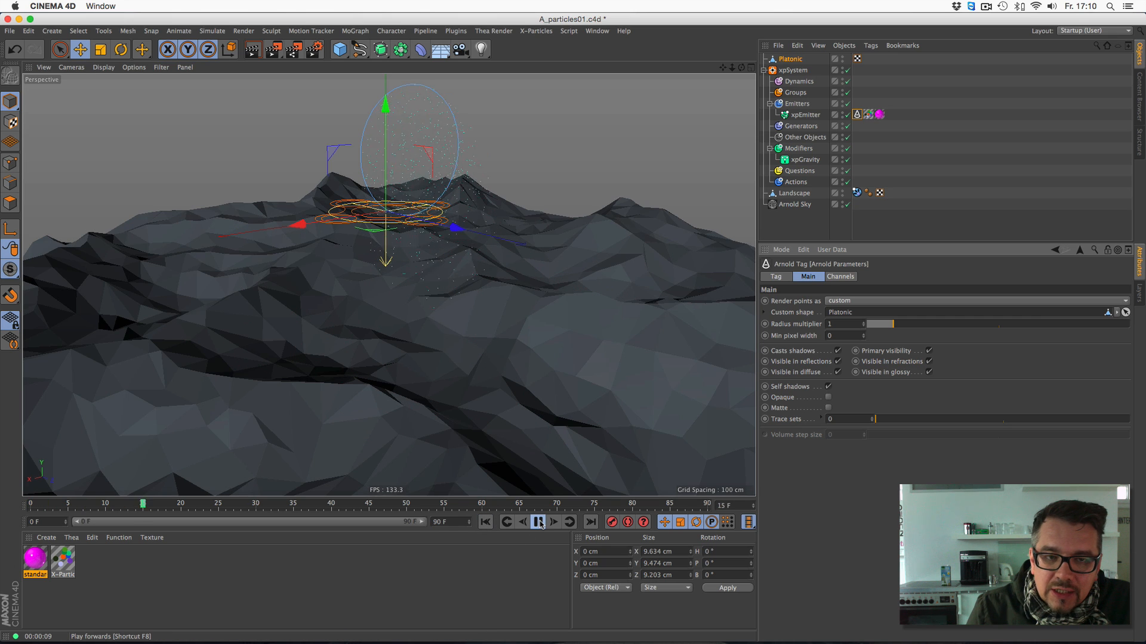
pyautogui.click(539, 523)
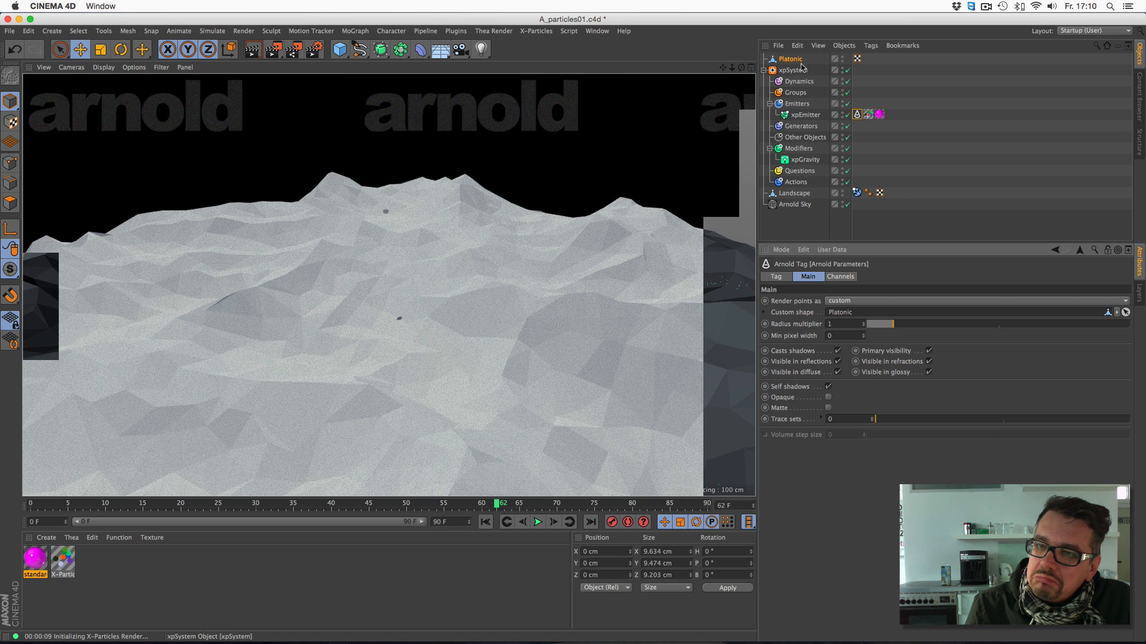
# - Nest the Platonic object under the xpEmitter and replay the simulation from the start
pyautogui.moveTo(801, 59); pyautogui.dragTo(806, 115)
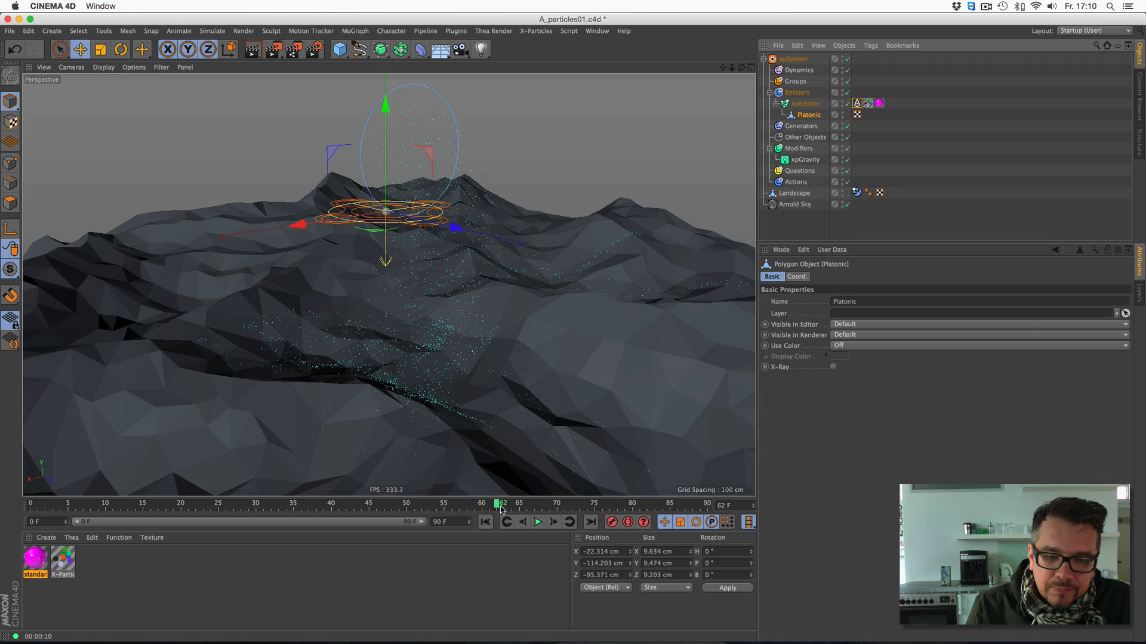
pyautogui.click(485, 522)
pyautogui.click(537, 522)
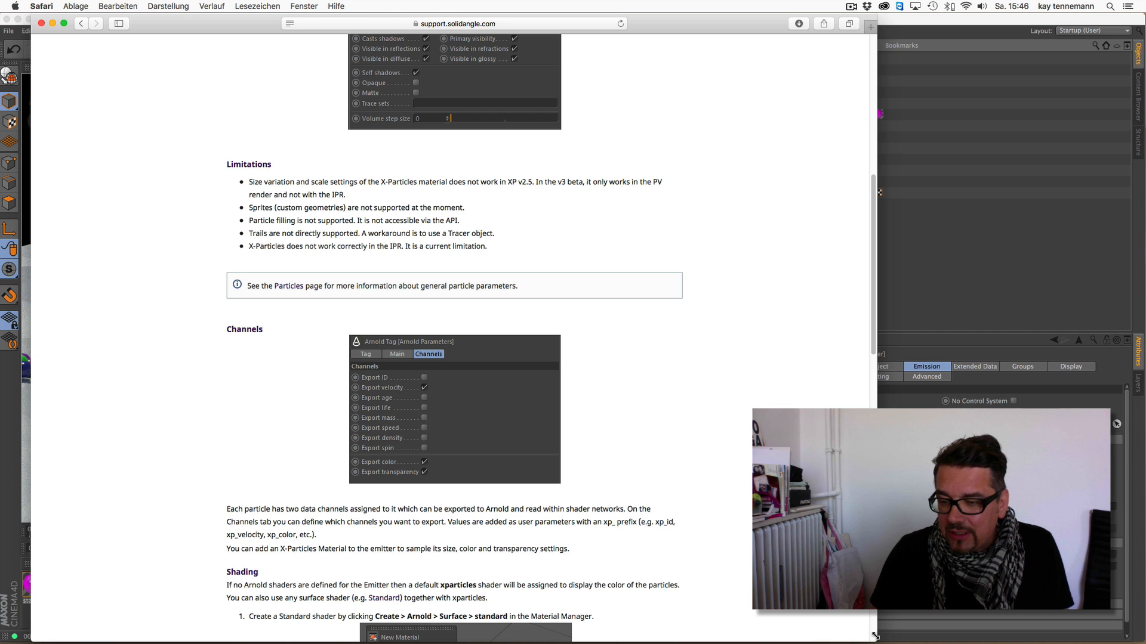
# - Narrow the documentation window in Safari, and in Cinema 4D set the xpEmitter's Arnold Parameters tag to render points as custom
pyautogui.moveTo(875, 638); pyautogui.dragTo(720, 628)
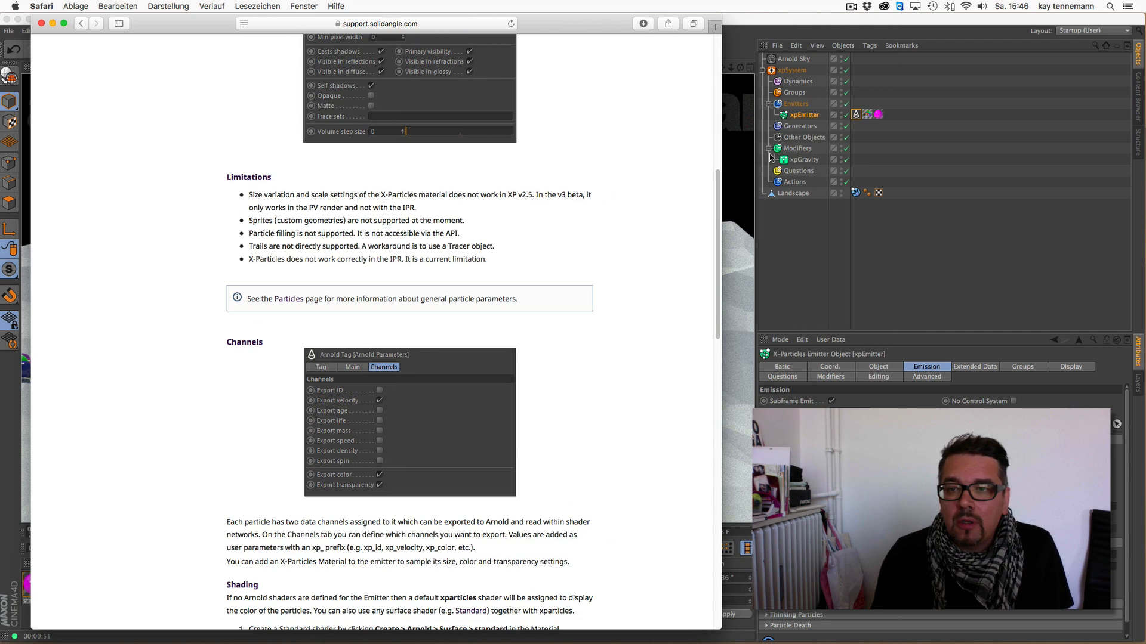
pyautogui.click(858, 117)
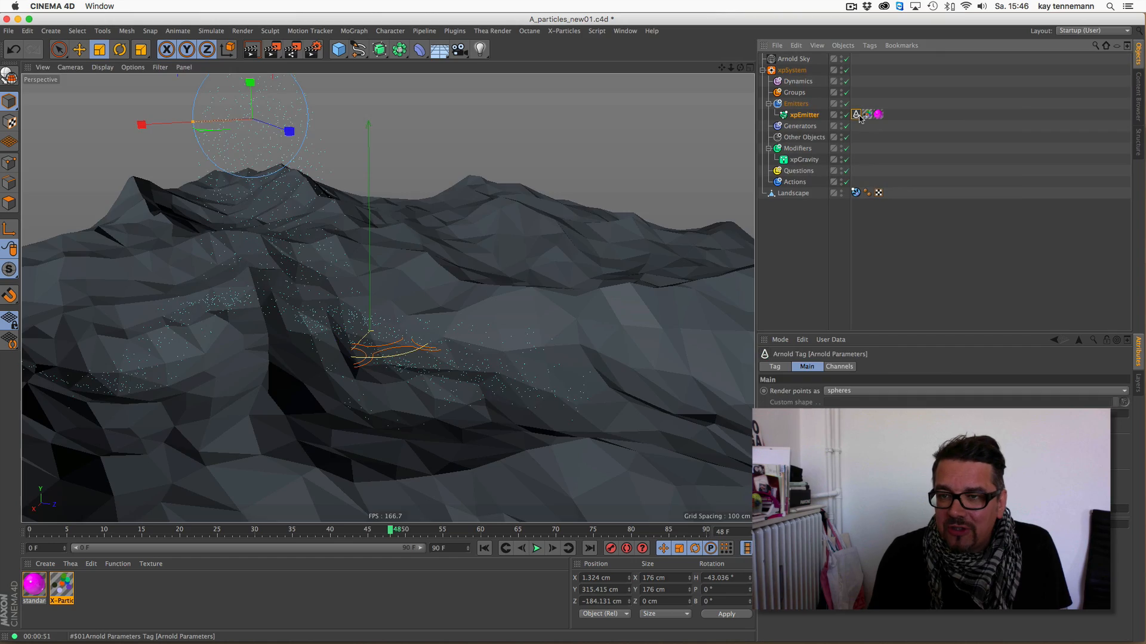
pyautogui.click(838, 392)
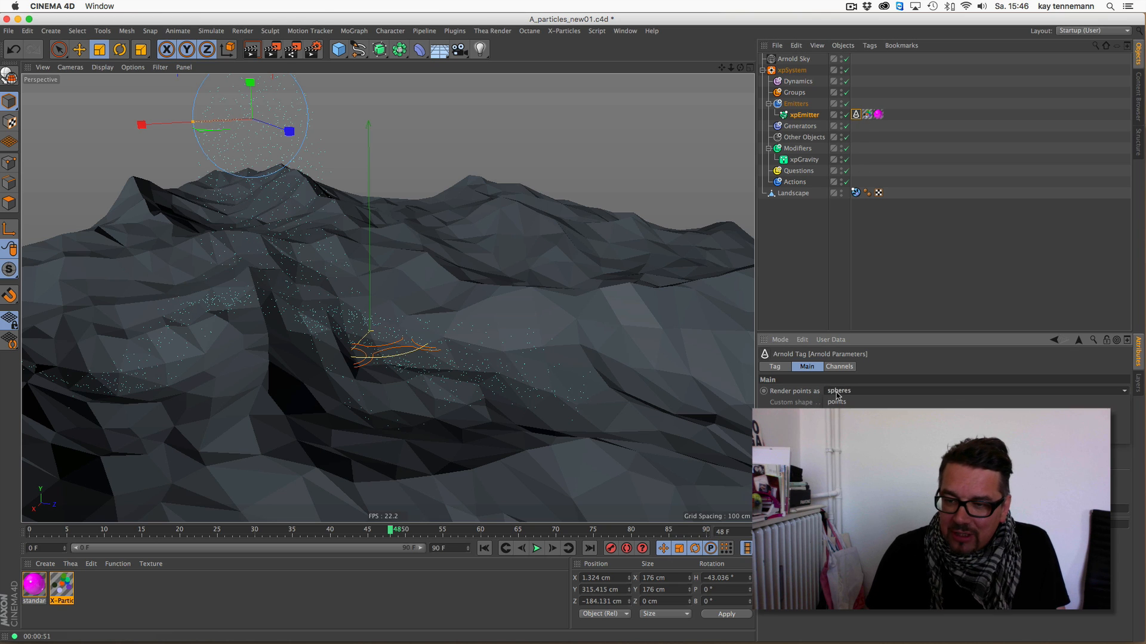
pyautogui.click(841, 410)
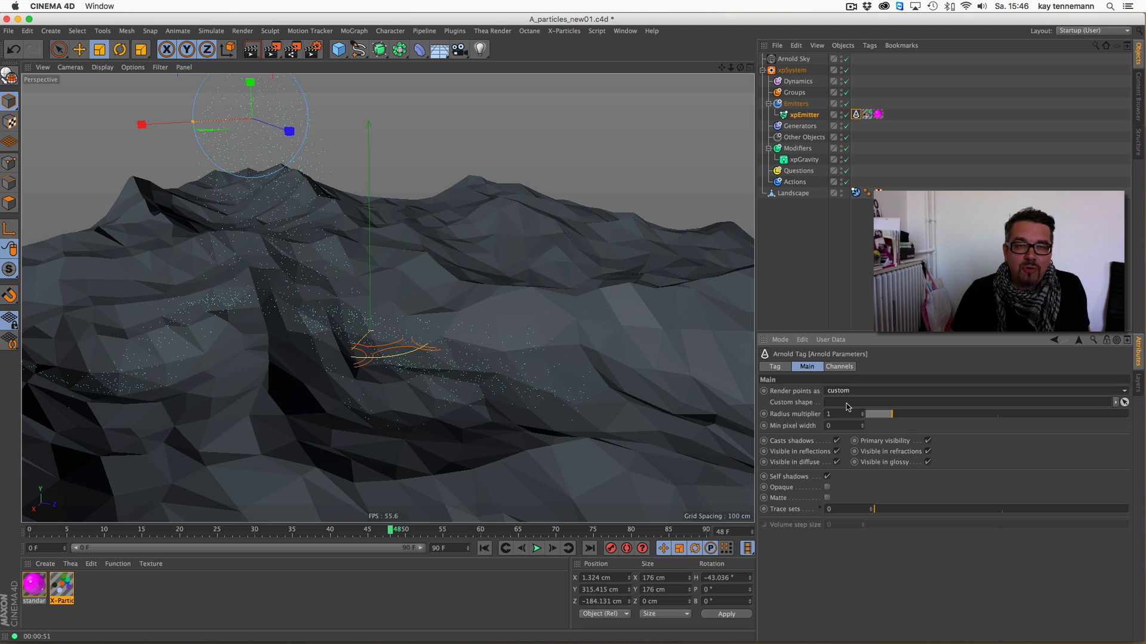
pyautogui.moveTo(196, 621)
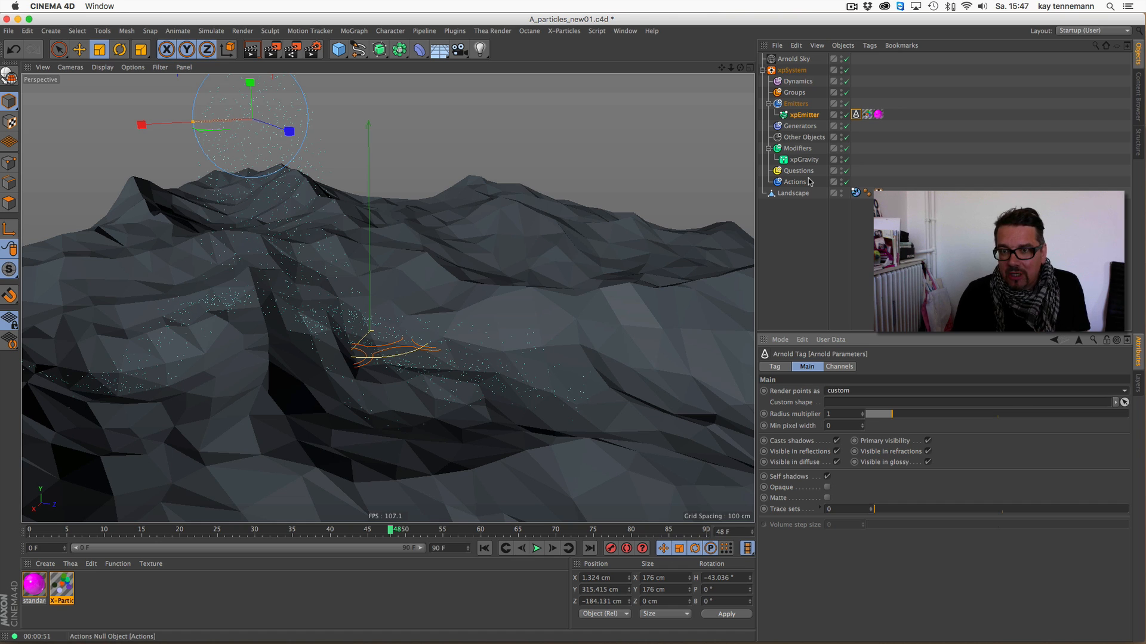
# - Delete the Arnold Parameters tag and both texture tags from the xpEmitter
pyautogui.click(793, 70)
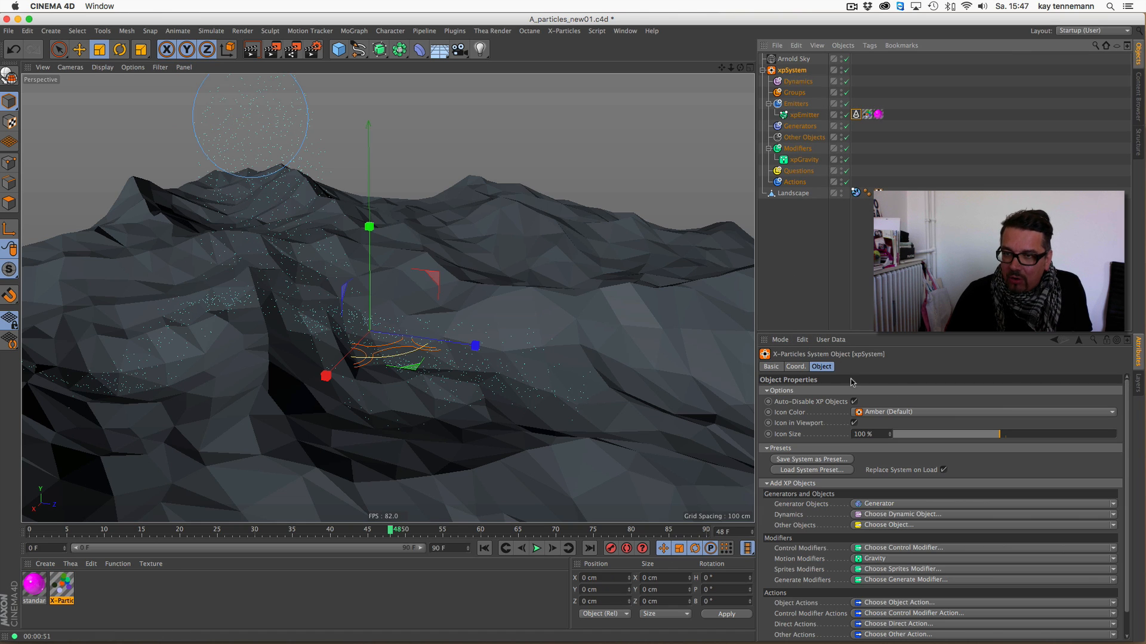
pyautogui.moveTo(895, 110); pyautogui.dragTo(849, 117)
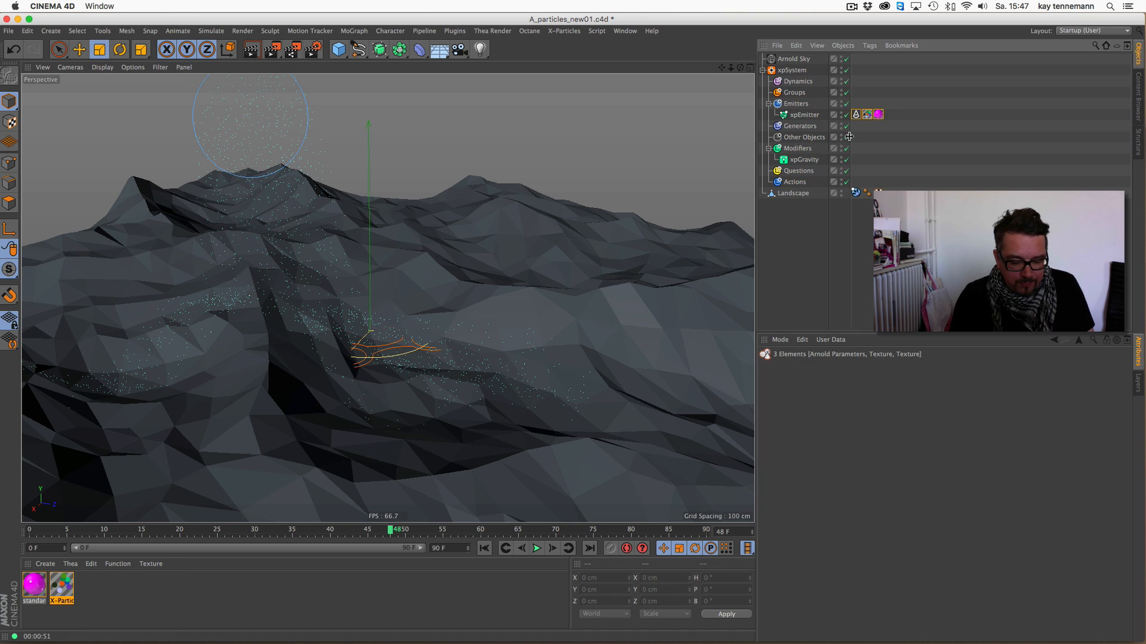
pyautogui.press('Delete')
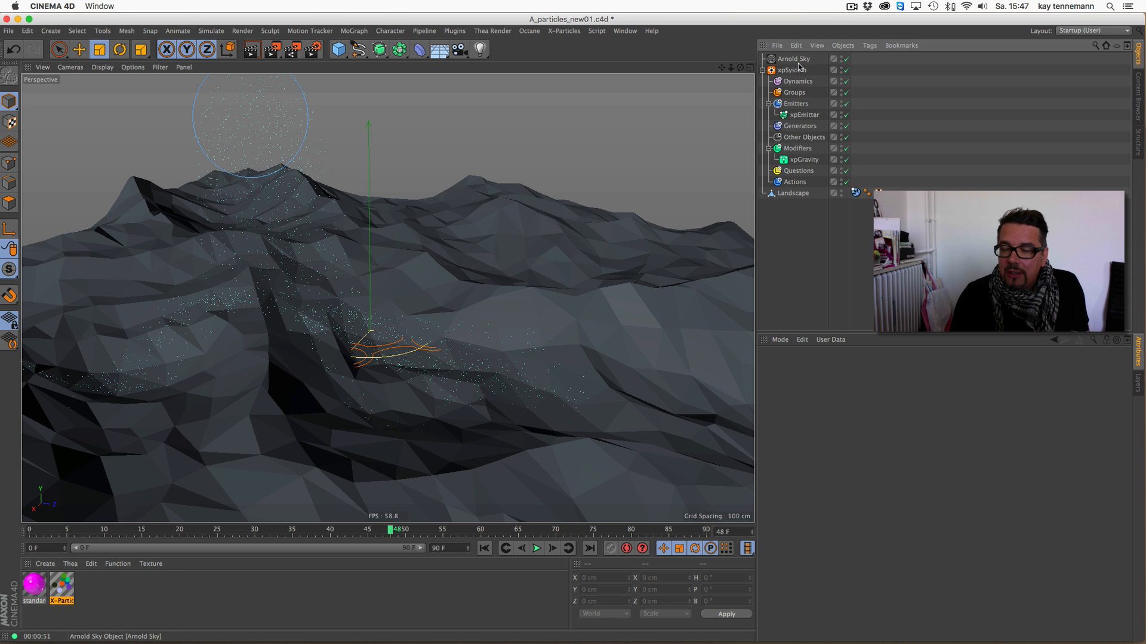
# - Add an X-Particles Generator to the xpSystem
pyautogui.click(805, 116)
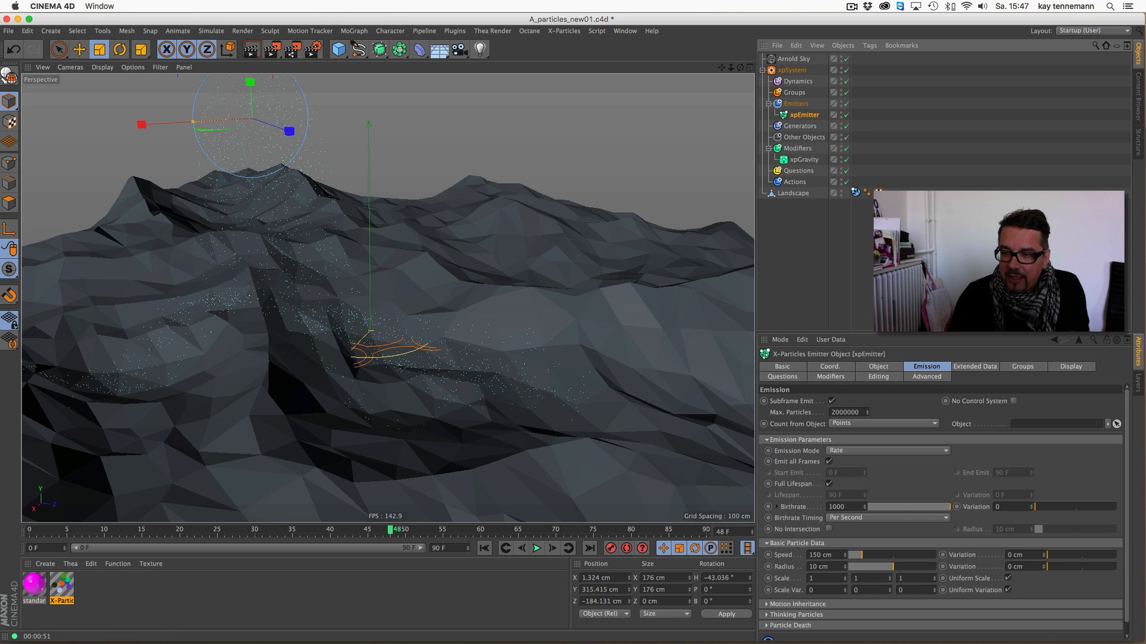
pyautogui.click(799, 70)
pyautogui.click(867, 504)
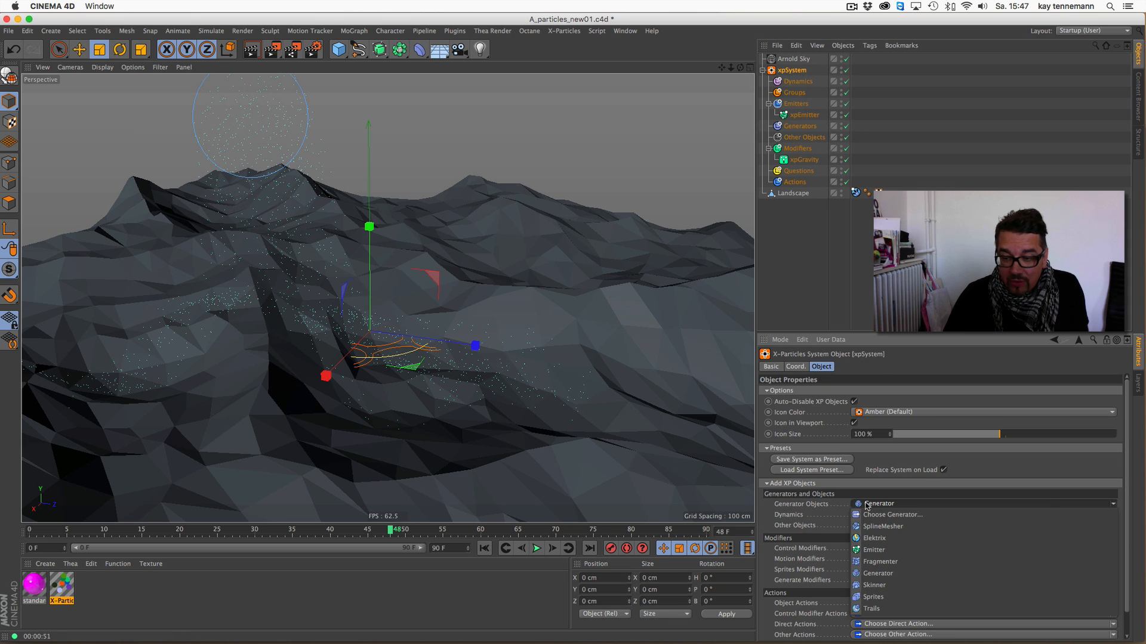
pyautogui.click(876, 573)
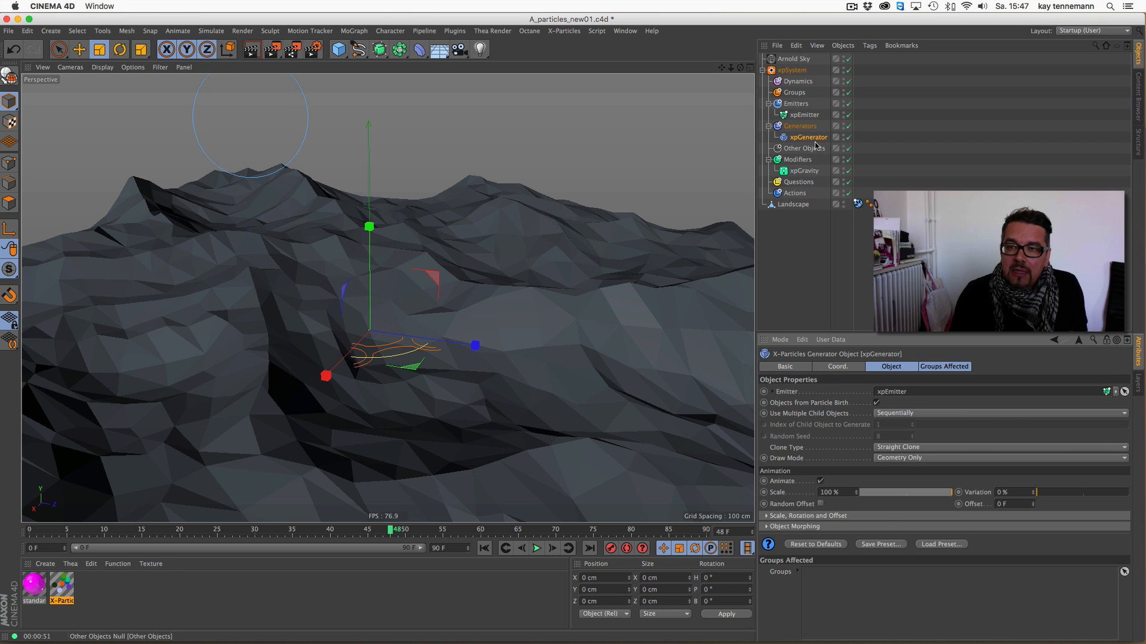
# - Add a Platonic object as a child of the xpGenerator and set its radius to 10 cm
pyautogui.click(339, 50)
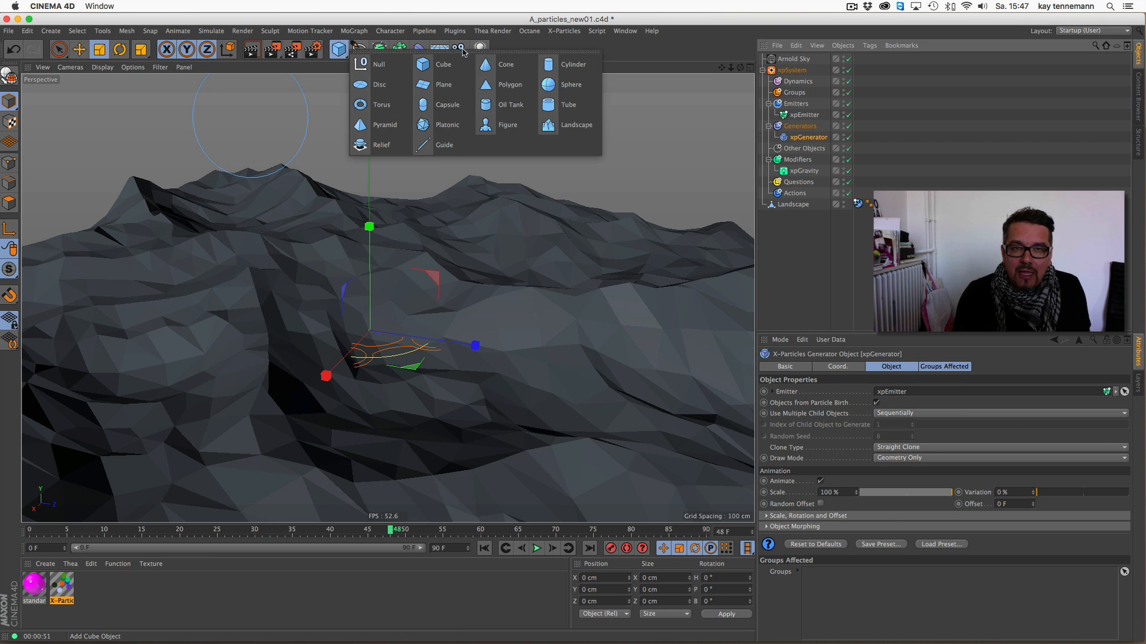
pyautogui.click(435, 124)
pyautogui.moveTo(790, 59); pyautogui.dragTo(803, 153)
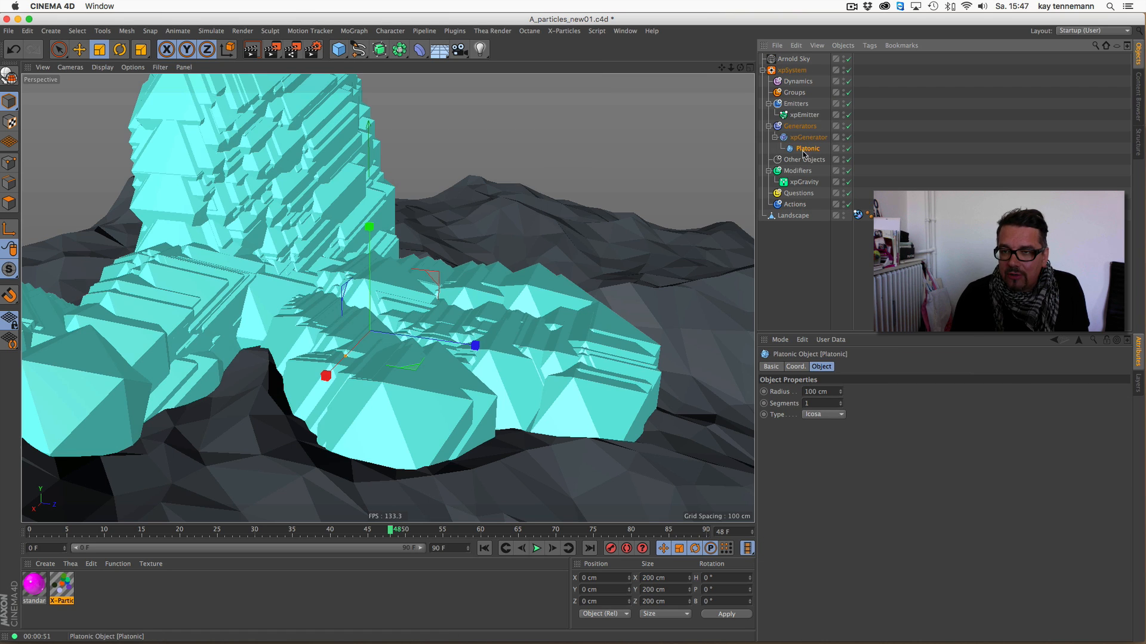
pyautogui.click(823, 391)
pyautogui.write('20')
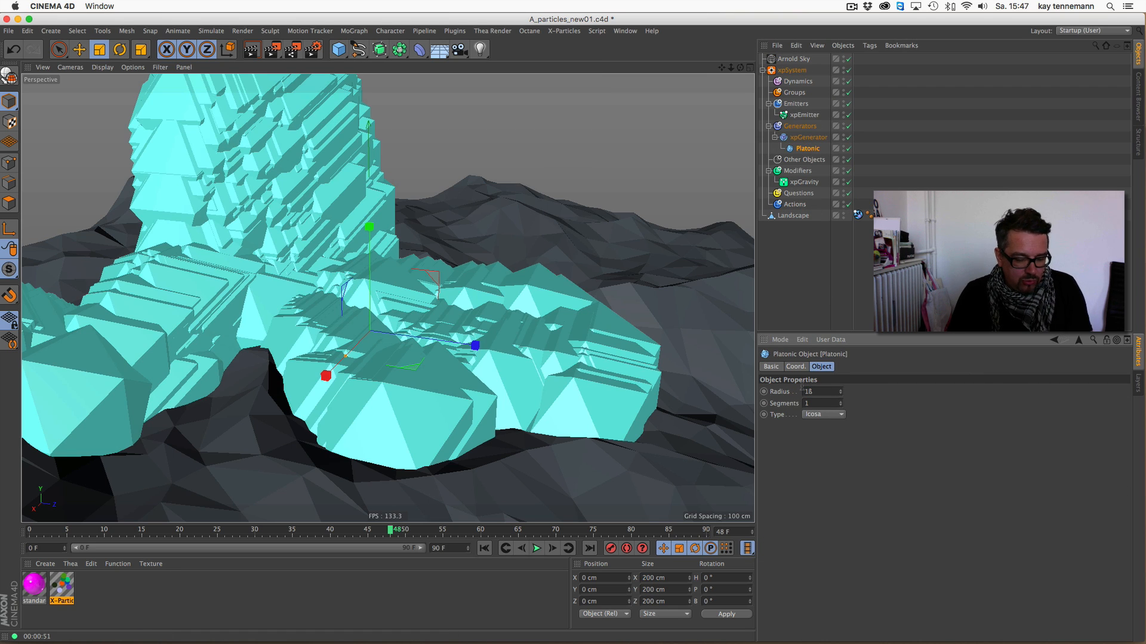
pyautogui.press('Return')
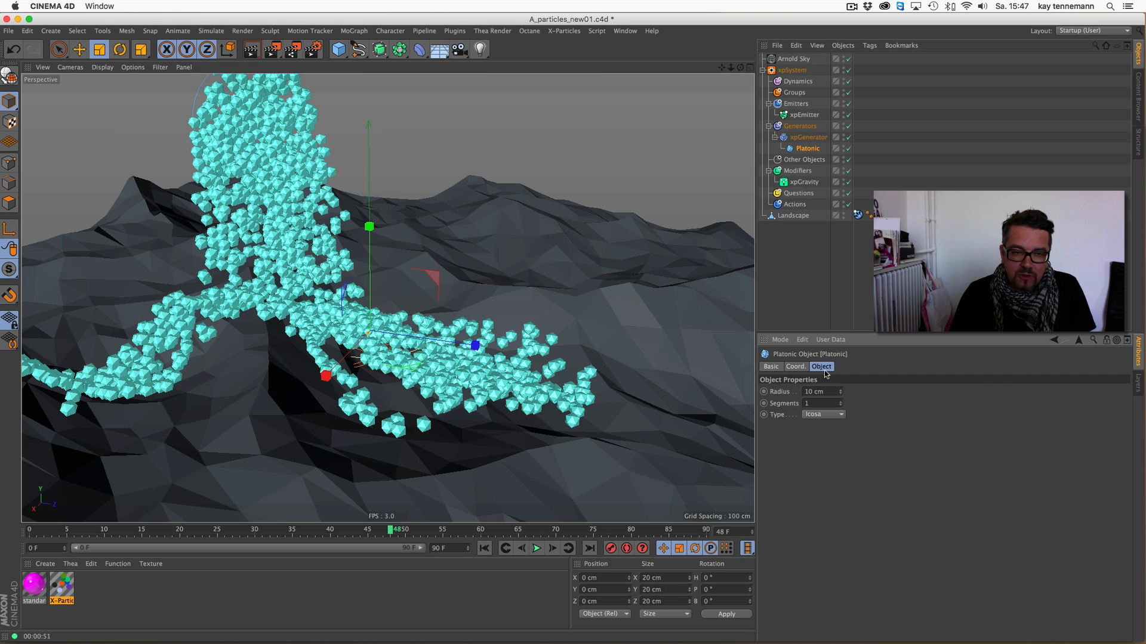
# - Replay the simulation to frame 32 and preview the generated Platonic particles in the Arnold IPR window, closing it when done
pyautogui.click(484, 548)
pyautogui.click(540, 548)
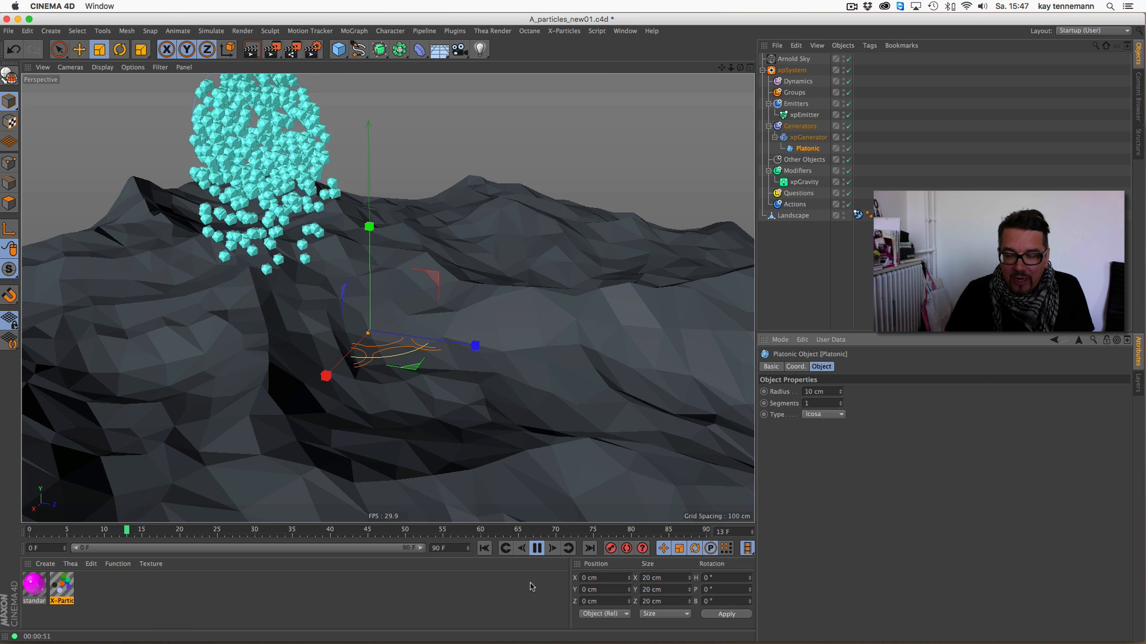
pyautogui.click(537, 550)
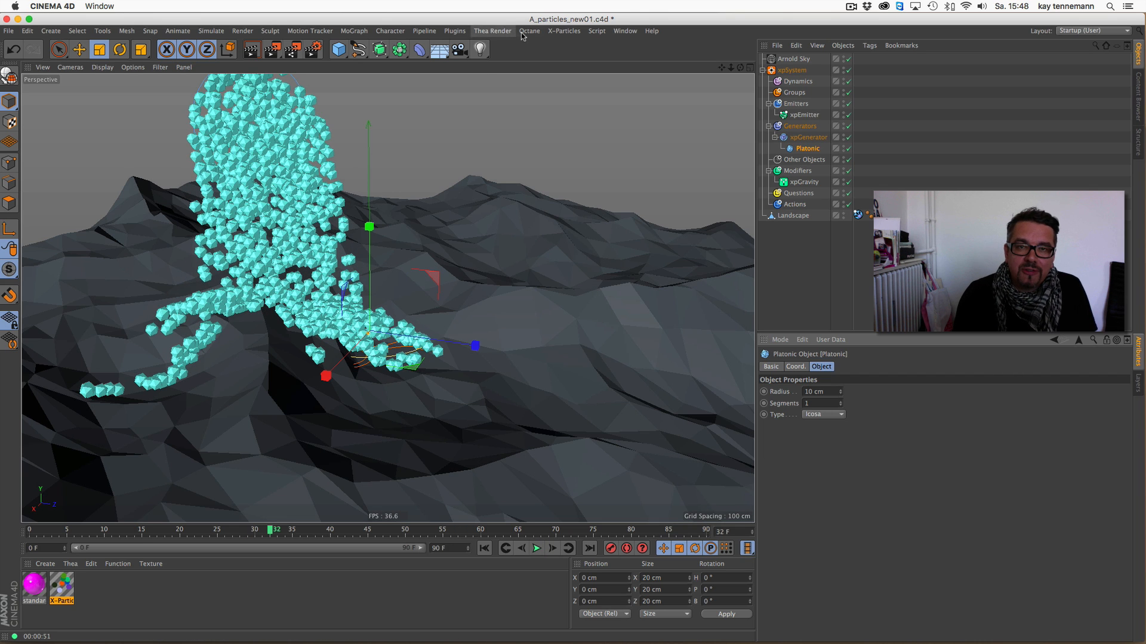
pyautogui.click(452, 32)
pyautogui.moveTo(462, 62)
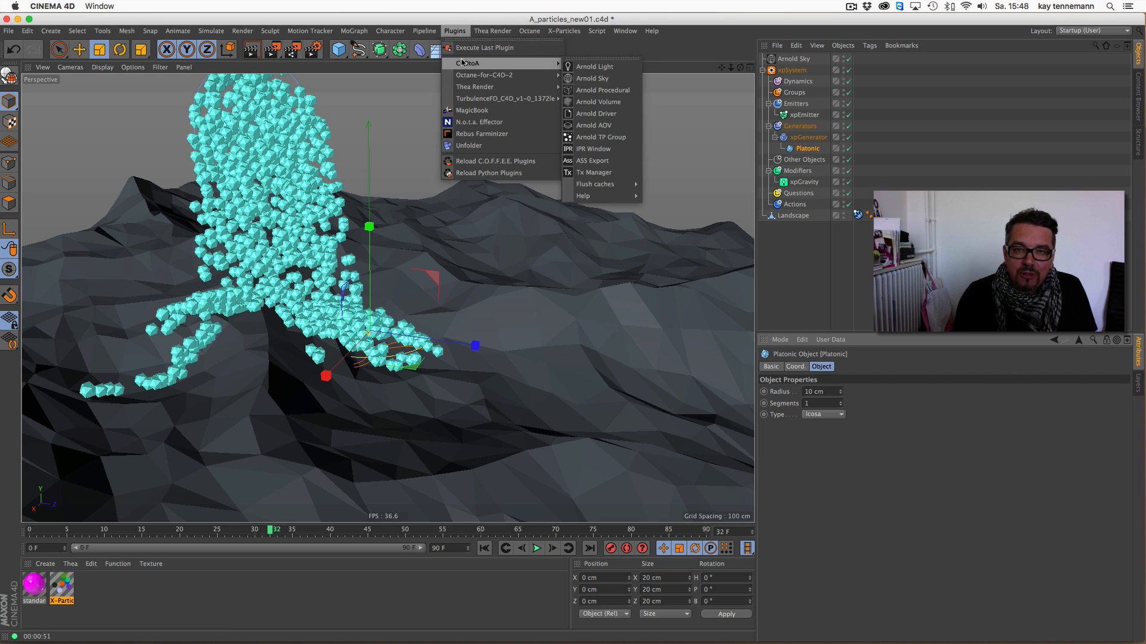
pyautogui.click(626, 154)
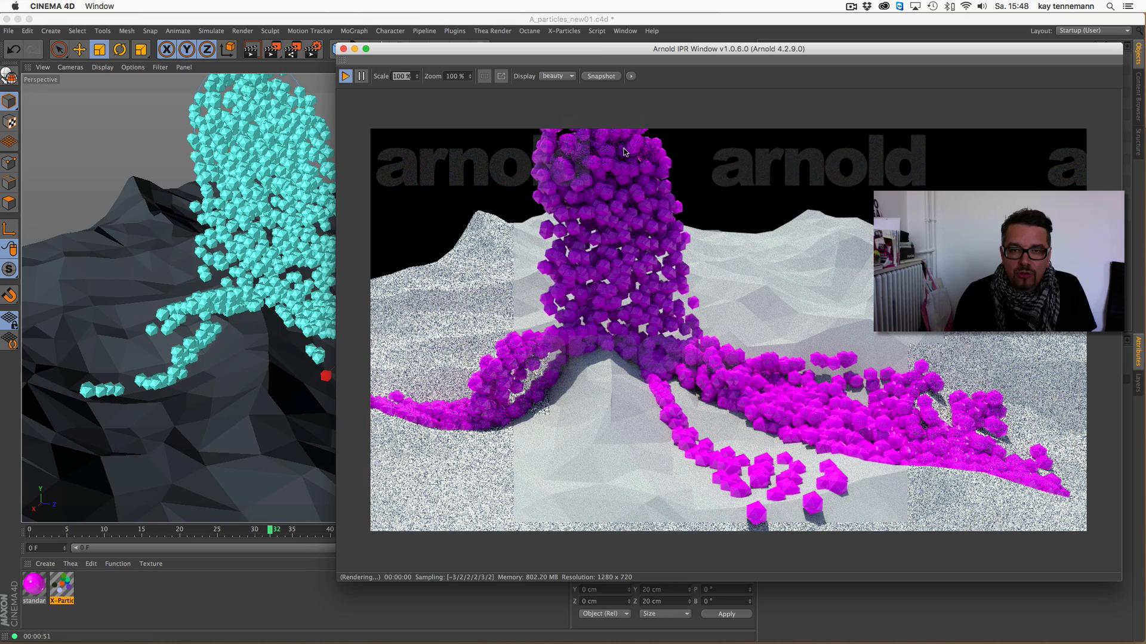
pyautogui.moveTo(626, 53); pyautogui.dragTo(298, 47)
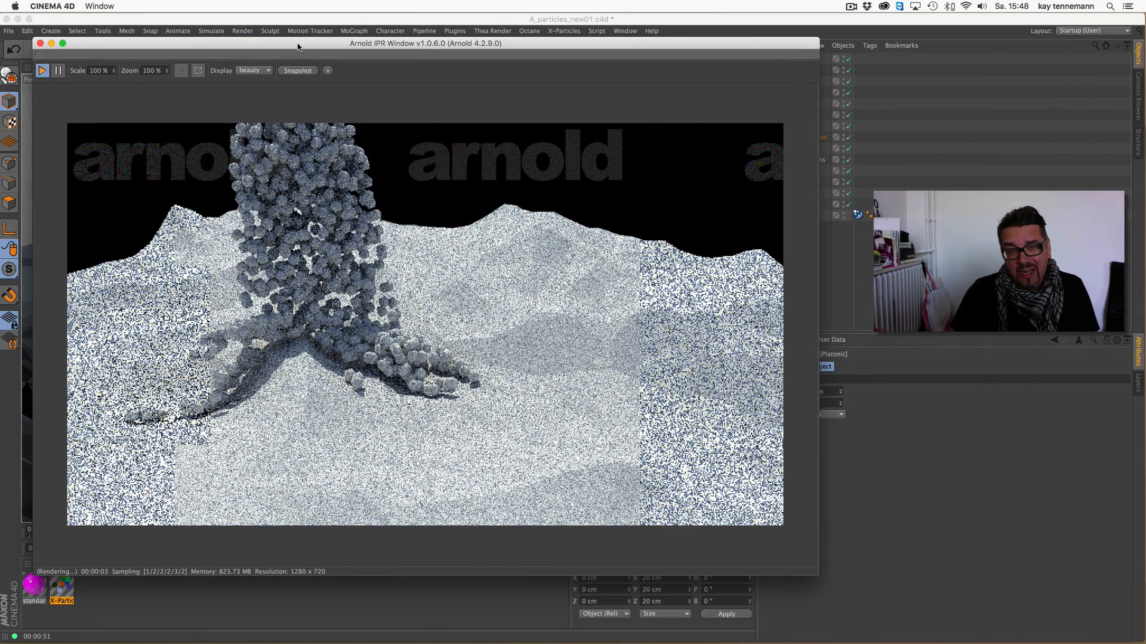
pyautogui.click(41, 44)
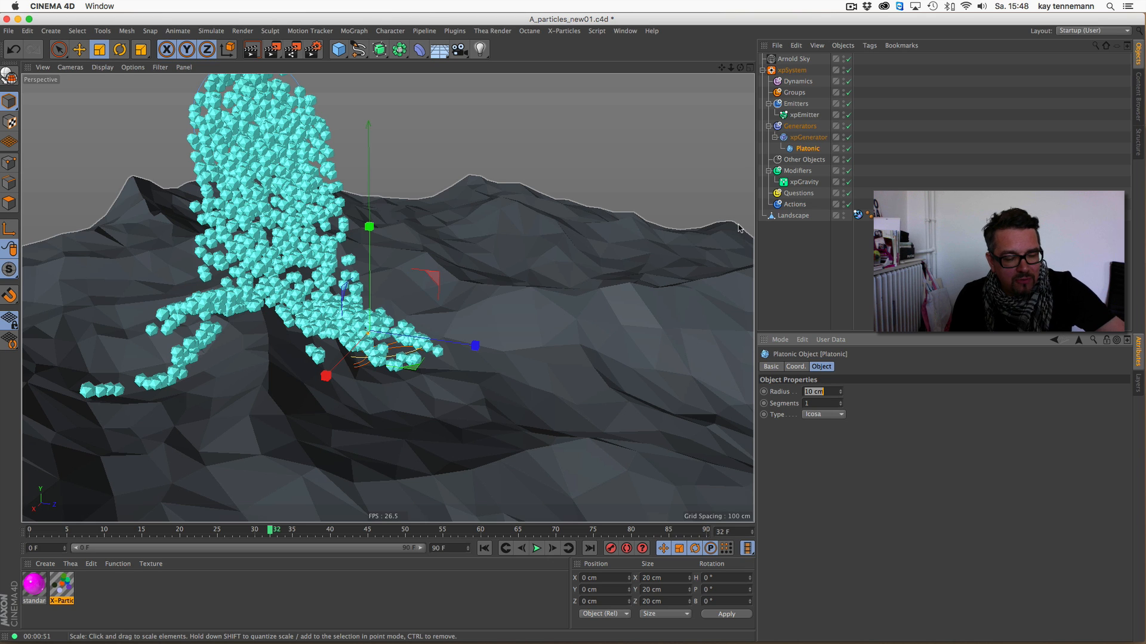
# - Try the Age and Density color modifiers in the X-Particles Material, switching each off again and closing the editor
pyautogui.doubleClick(61, 587)
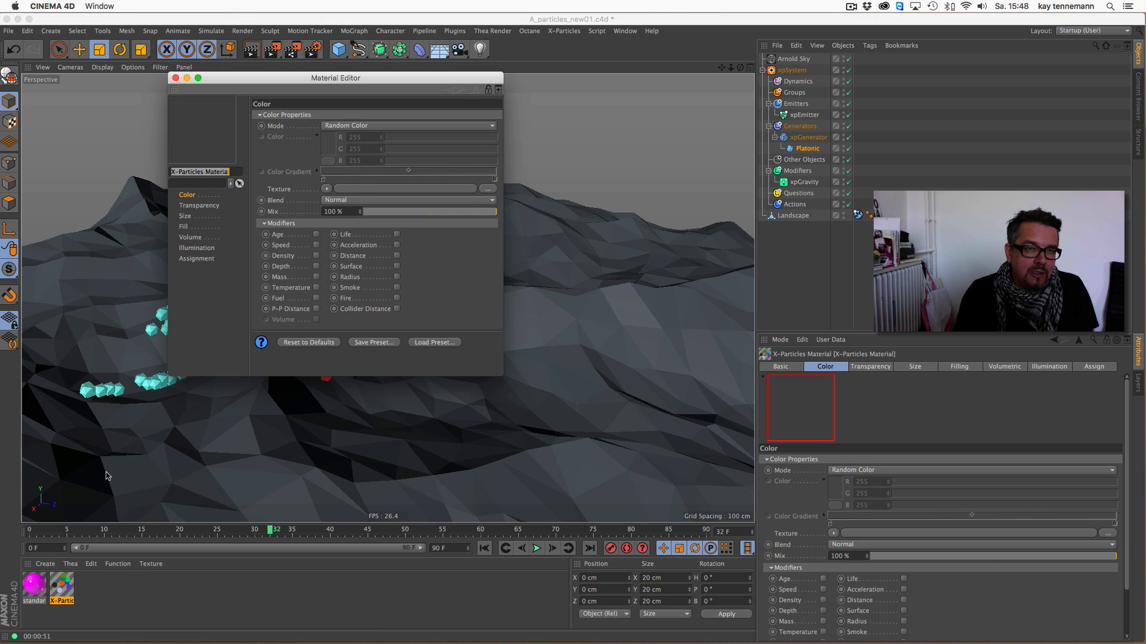
pyautogui.moveTo(335, 70); pyautogui.dragTo(501, 94)
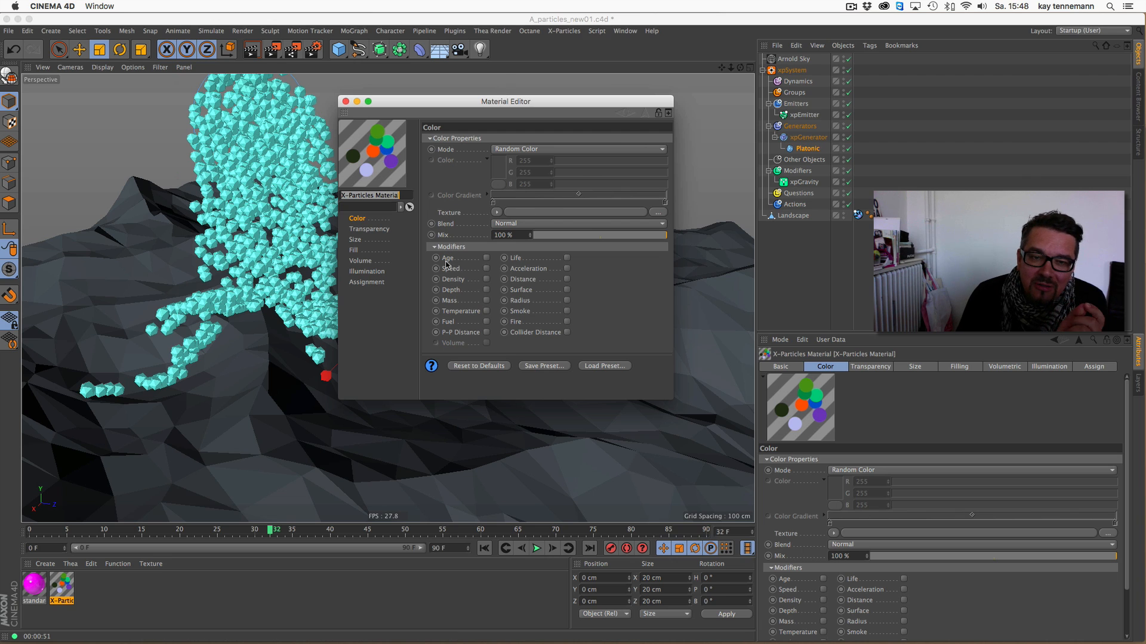
pyautogui.click(486, 258)
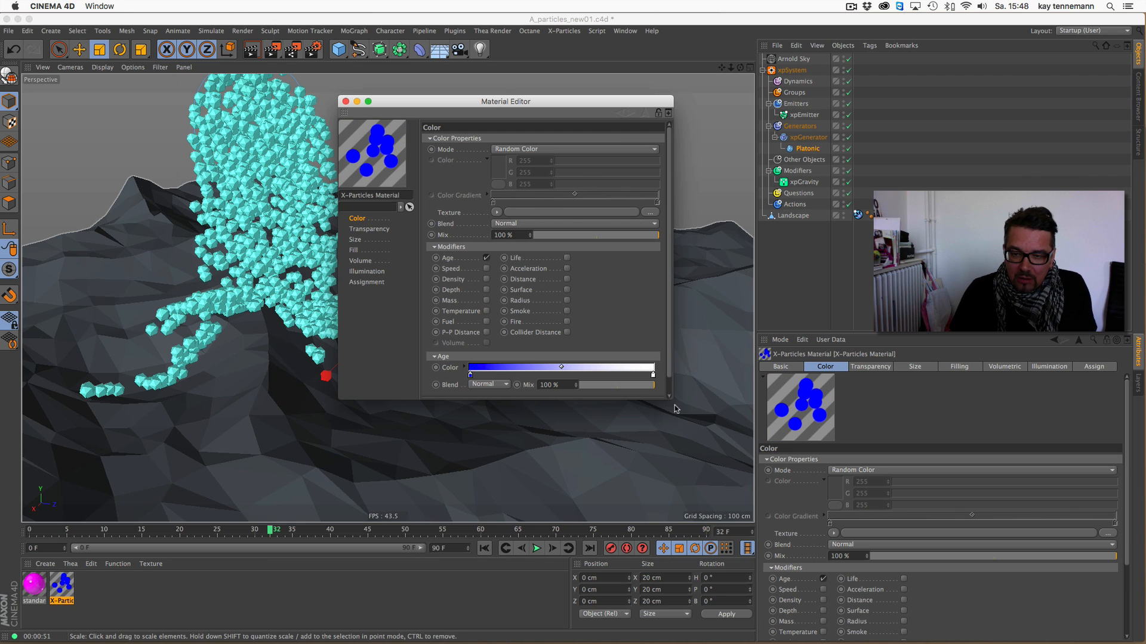
pyautogui.moveTo(672, 399); pyautogui.dragTo(803, 479)
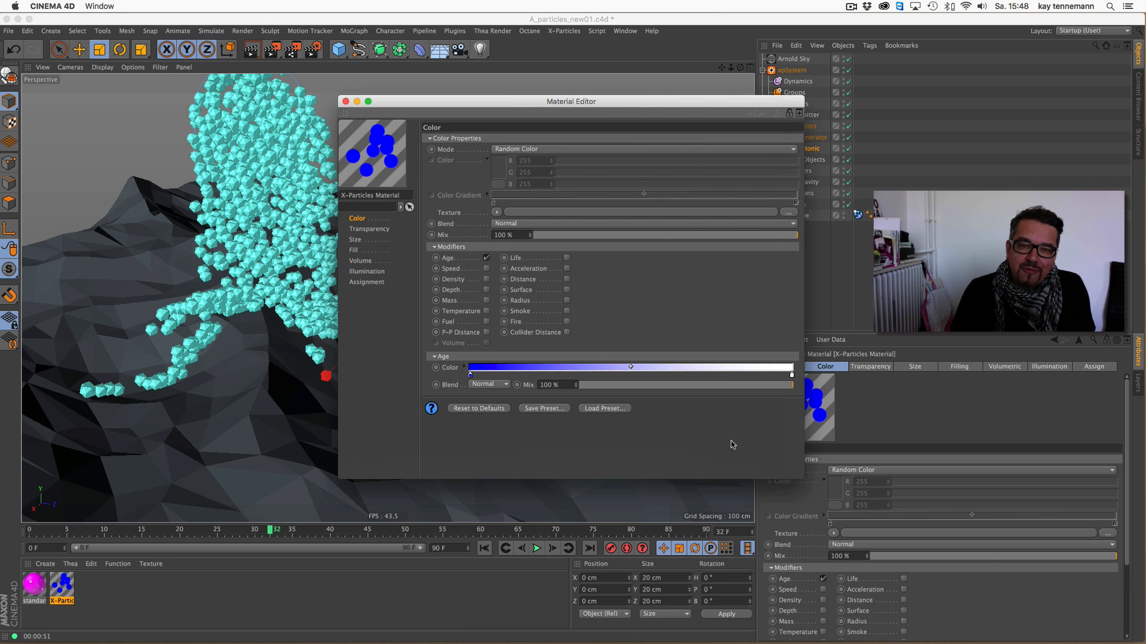
pyautogui.moveTo(551, 104); pyautogui.dragTo(525, 106)
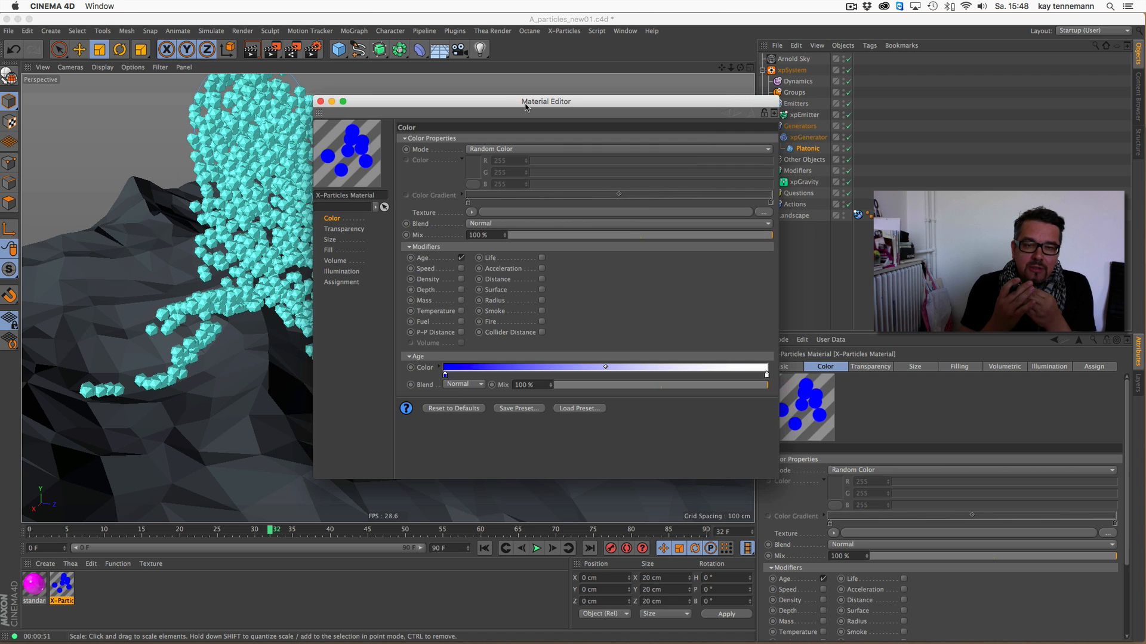
pyautogui.click(462, 259)
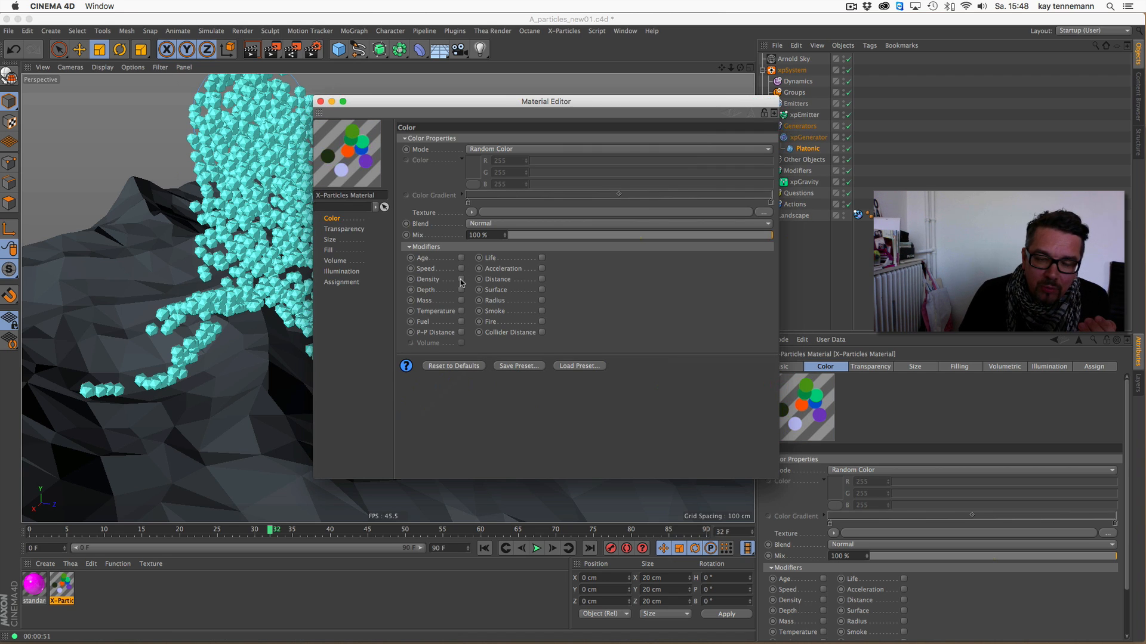
pyautogui.click(461, 279)
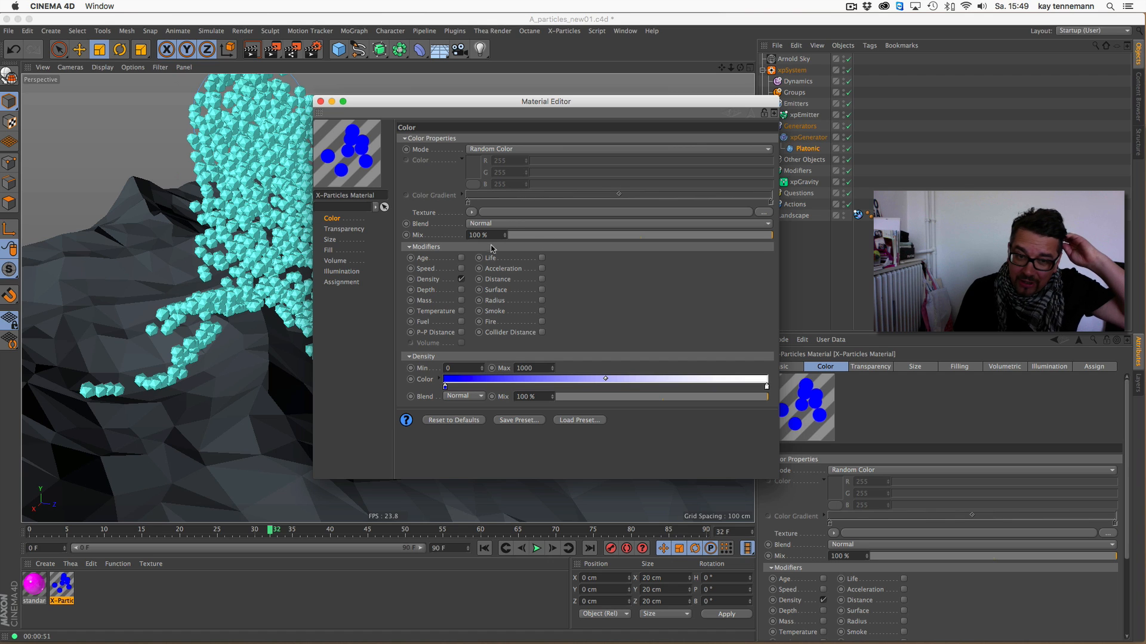
pyautogui.click(462, 279)
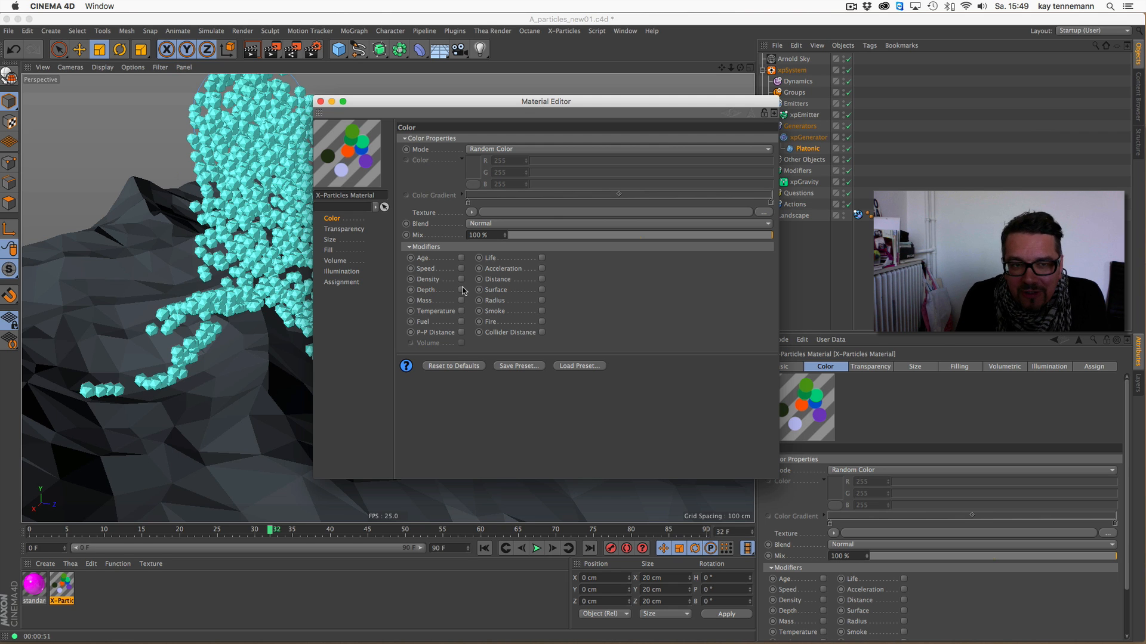
pyautogui.click(320, 101)
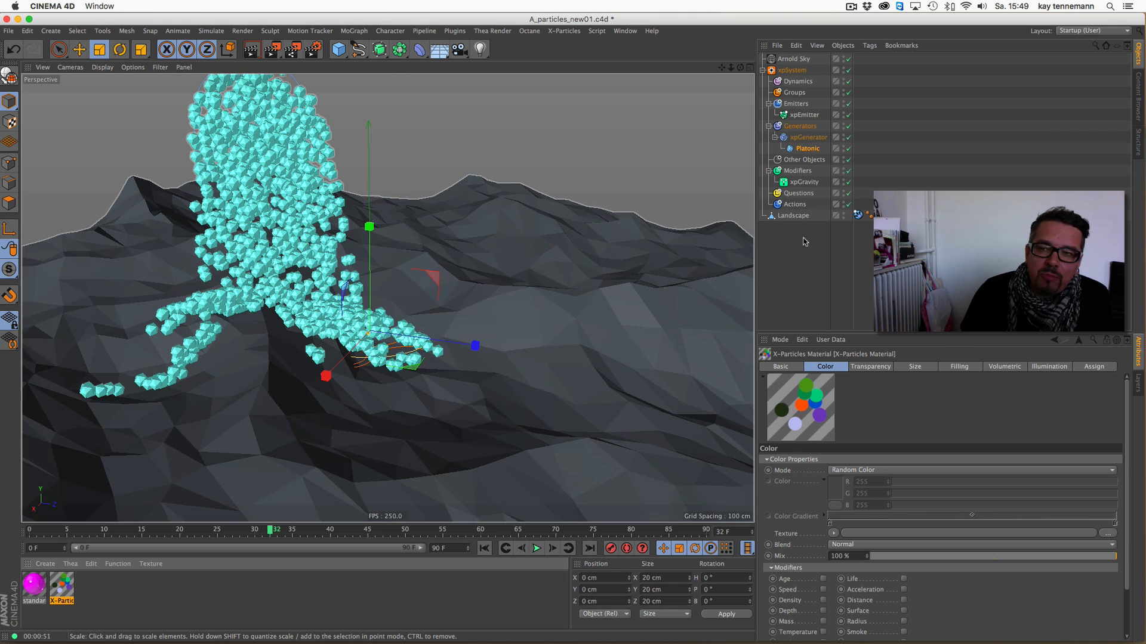
# - Play the simulation on to frame 38 and assign the standard material to the Platonic
pyautogui.click(538, 549)
pyautogui.click(536, 549)
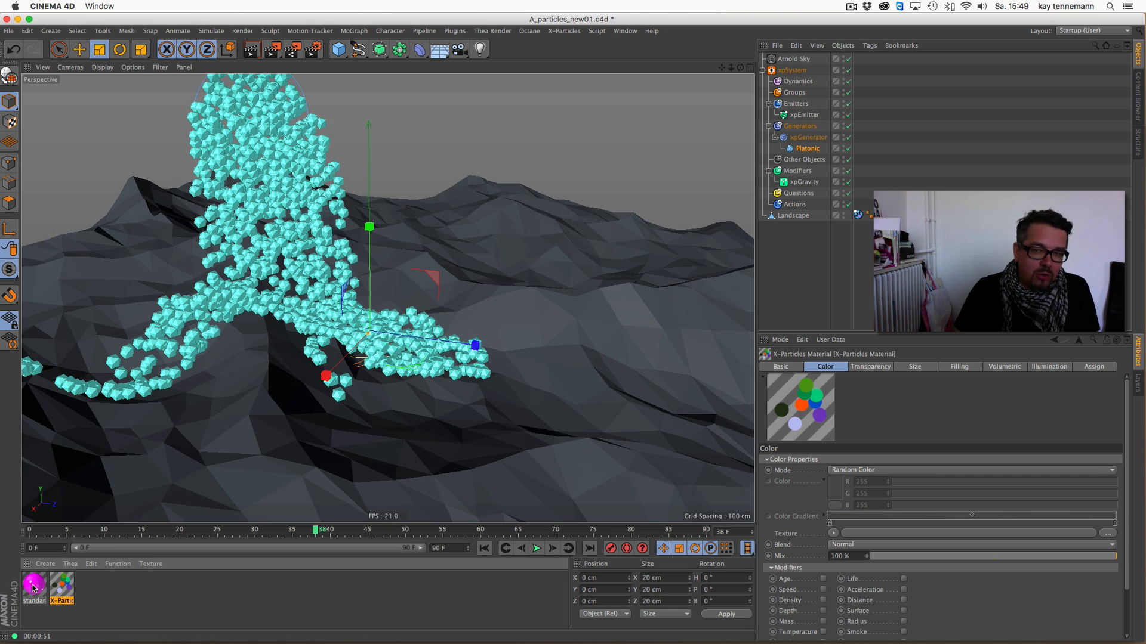
pyautogui.moveTo(33, 588); pyautogui.dragTo(809, 149)
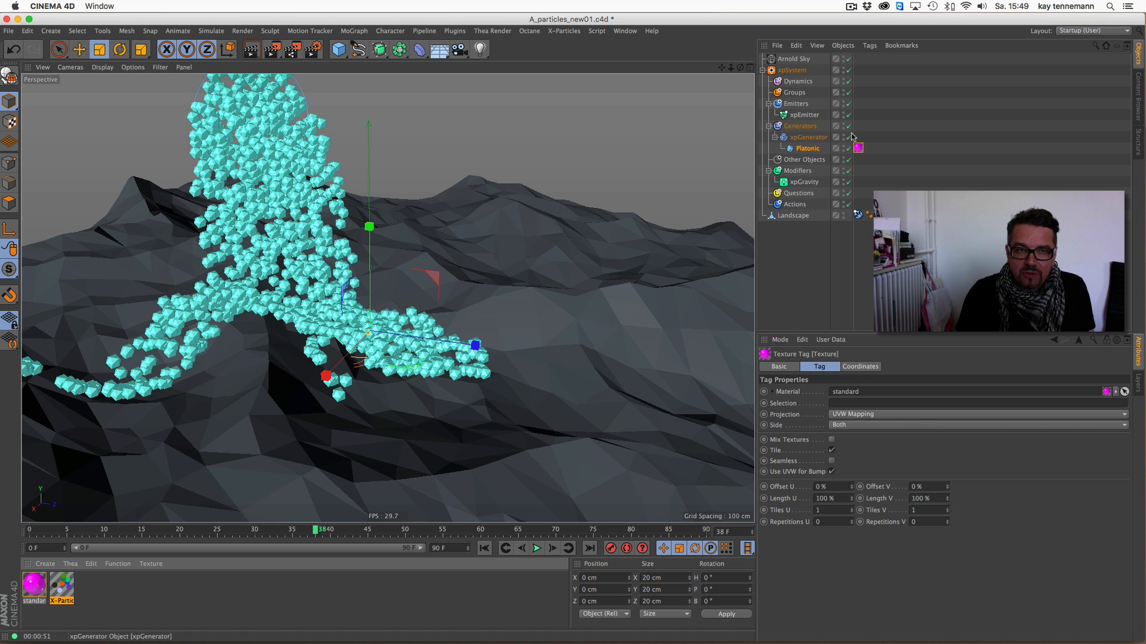
# - Examine how the xparticles shader feeds the standard shader in the standard material's Arnold shader network
pyautogui.click(34, 584)
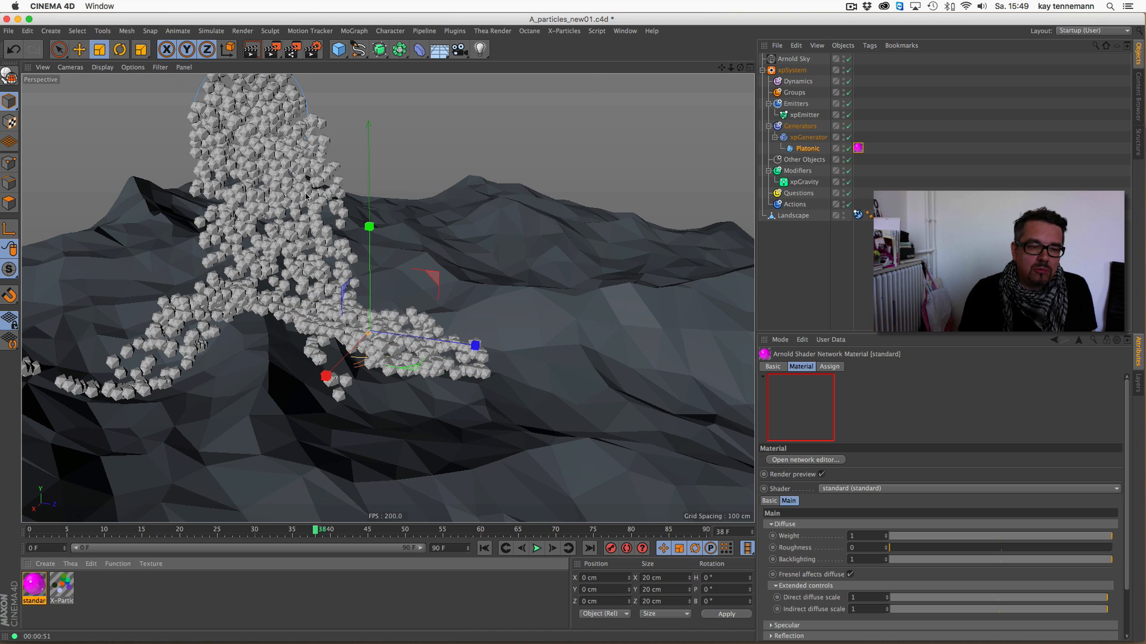
pyautogui.doubleClick(34, 583)
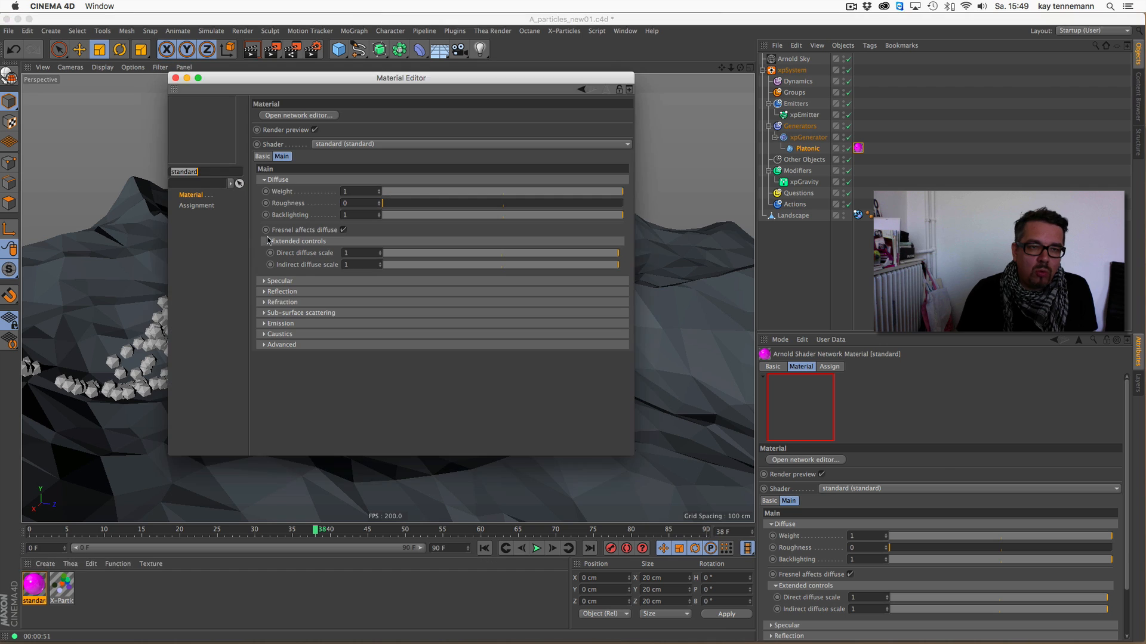
pyautogui.click(309, 117)
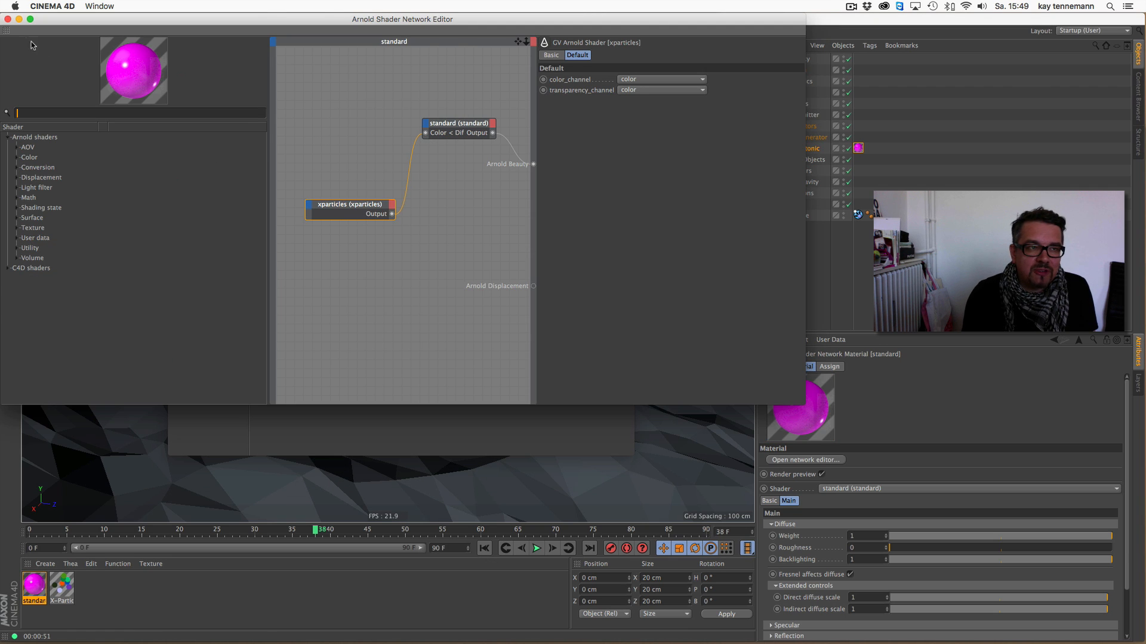
pyautogui.click(8, 19)
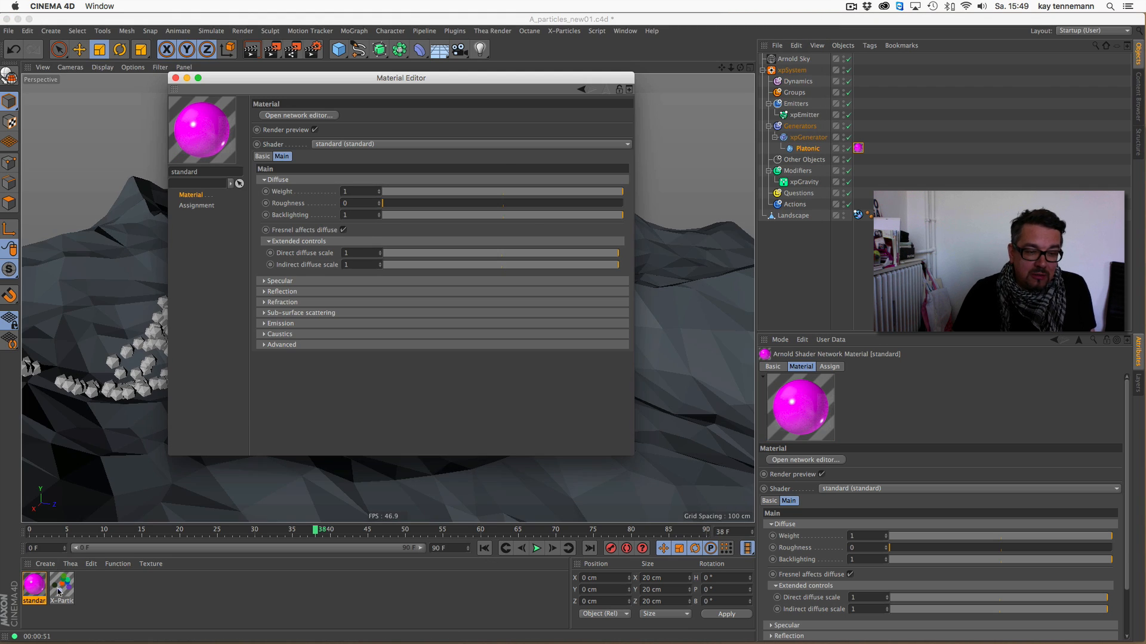
# - Assign the X-Particles Material to the Platonic, place its tag before the standard one, and render the view
pyautogui.click(860, 149)
pyautogui.moveTo(860, 148)
pyautogui.mouseDown()
pyautogui.moveTo(887, 153)
pyautogui.moveTo(876, 150)
pyautogui.mouseUp()
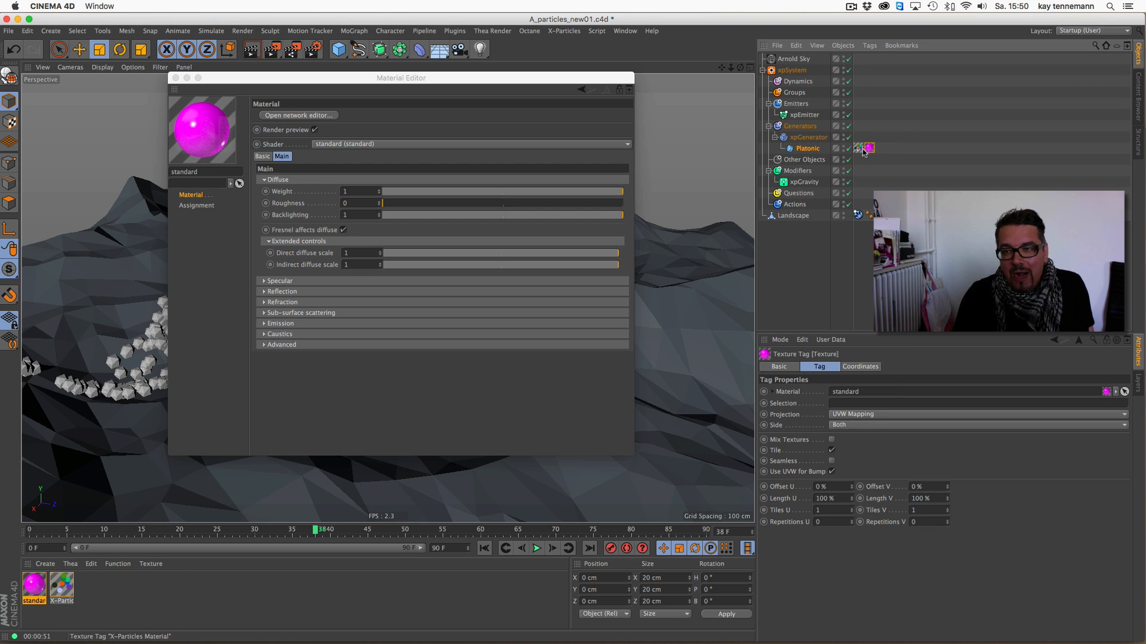
pyautogui.click(175, 77)
pyautogui.click(253, 52)
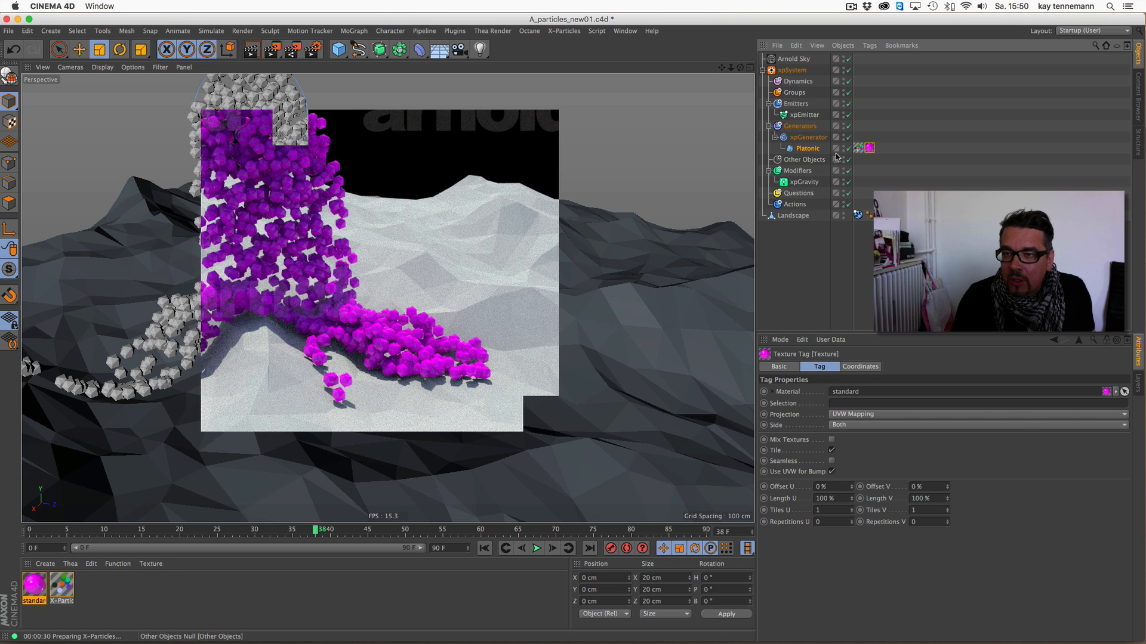
# - Disable the xpGenerator and add an X-Particles Skinner to the xpSystem
pyautogui.click(848, 137)
pyautogui.click(792, 70)
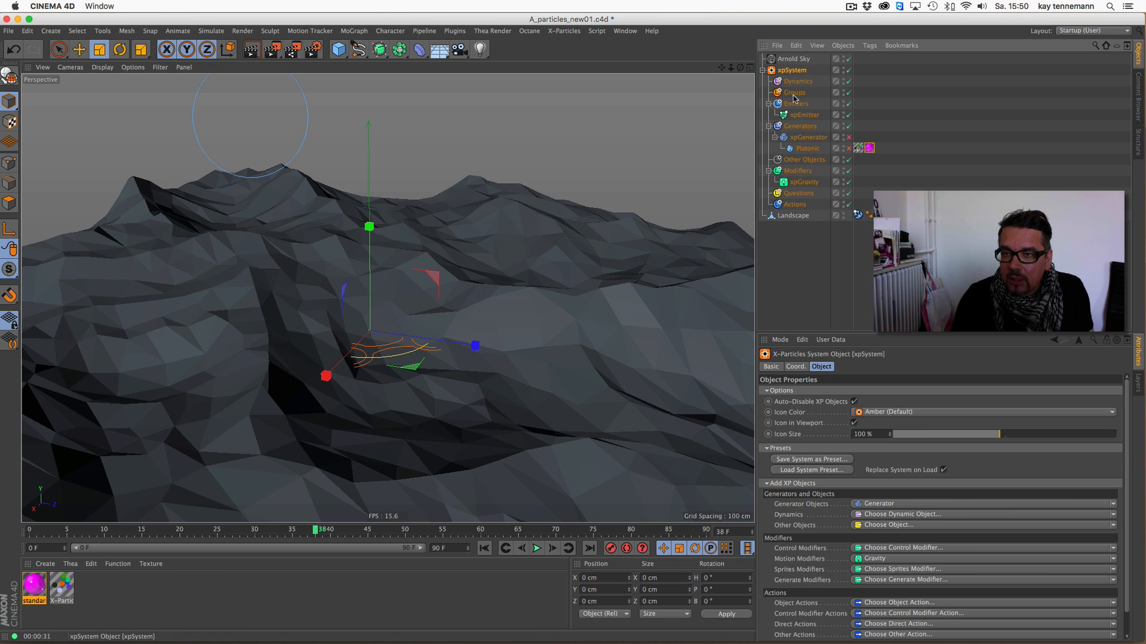
pyautogui.click(870, 505)
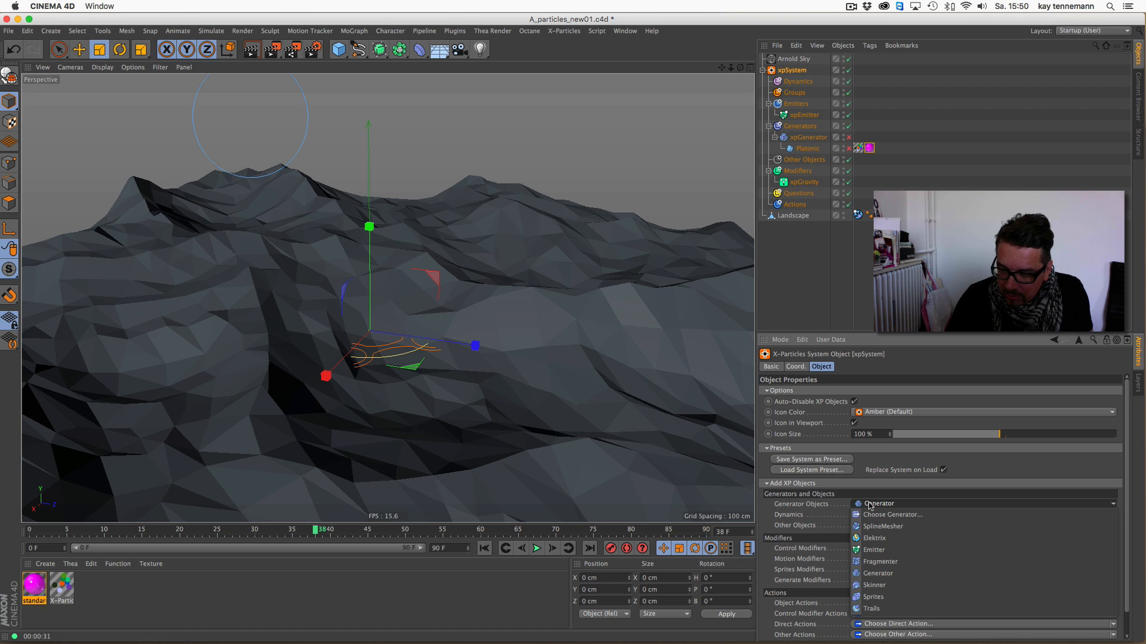
pyautogui.click(926, 588)
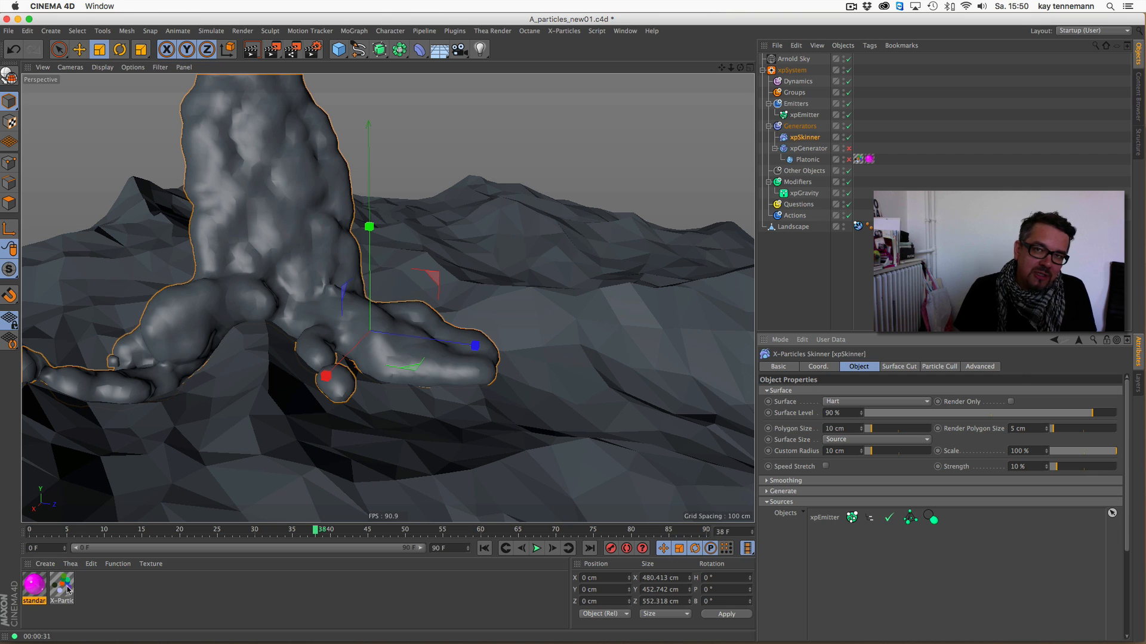
# - Create a new default Cinema 4D material
pyautogui.click(52, 566)
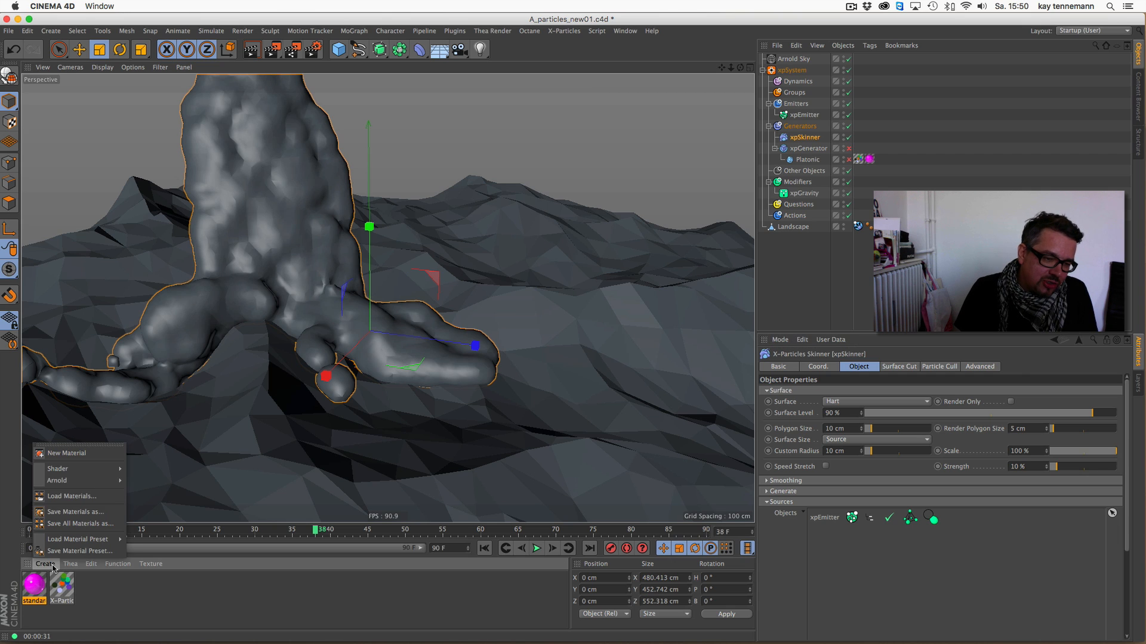
pyautogui.moveTo(90, 475)
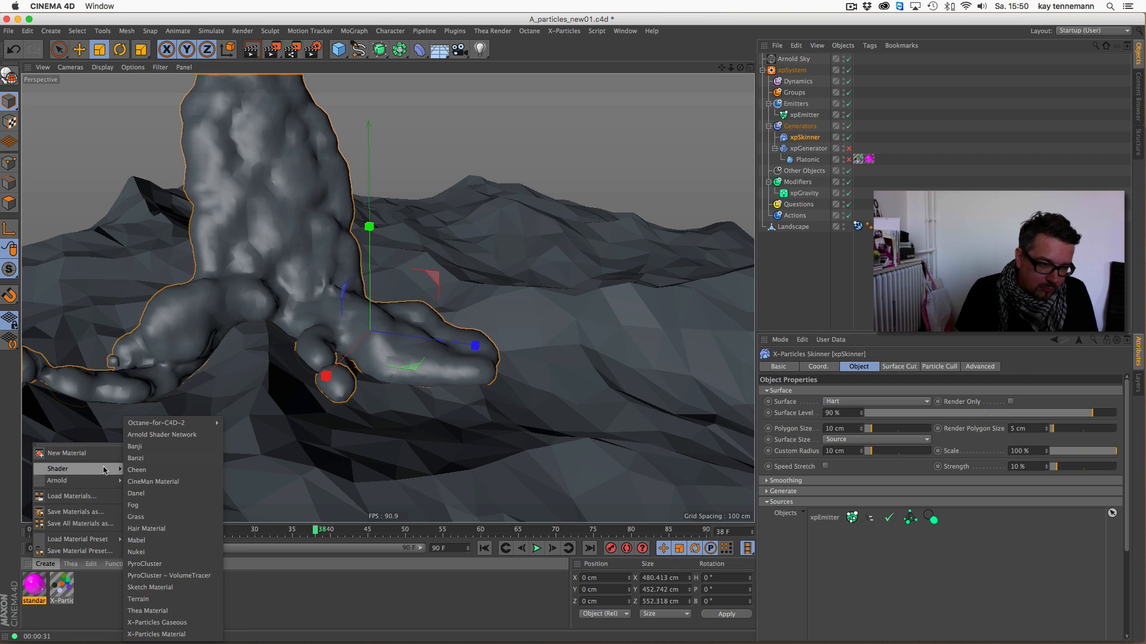
pyautogui.click(66, 454)
# - Switch the renderer from Arnold to Standard in the render settings and close them
pyautogui.press('super+b')
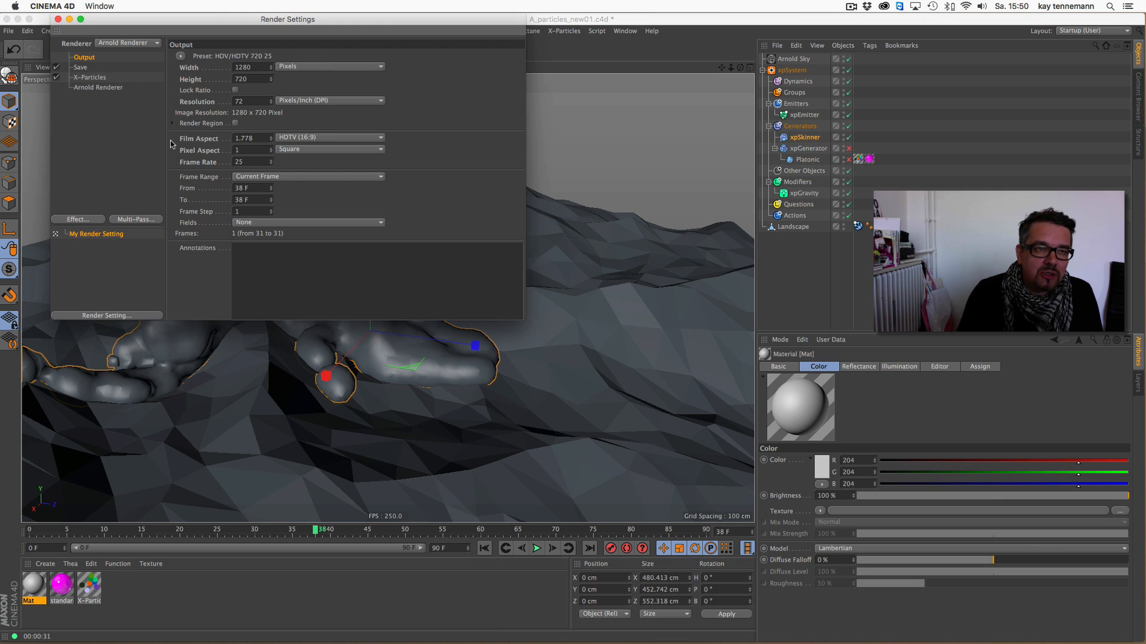
pyautogui.click(128, 43)
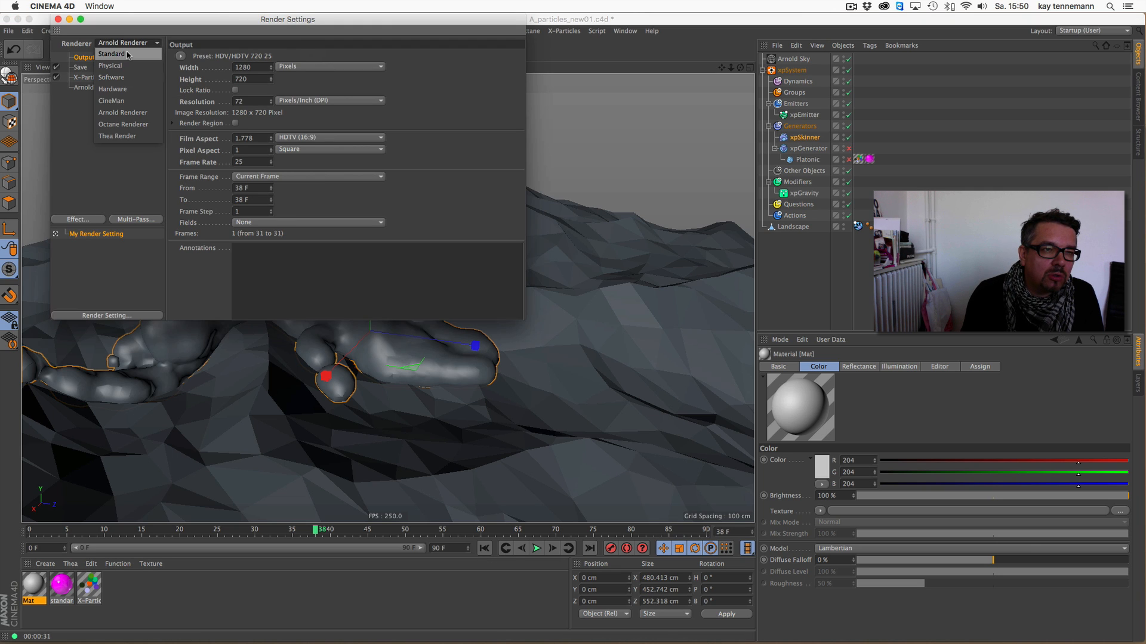
pyautogui.click(128, 55)
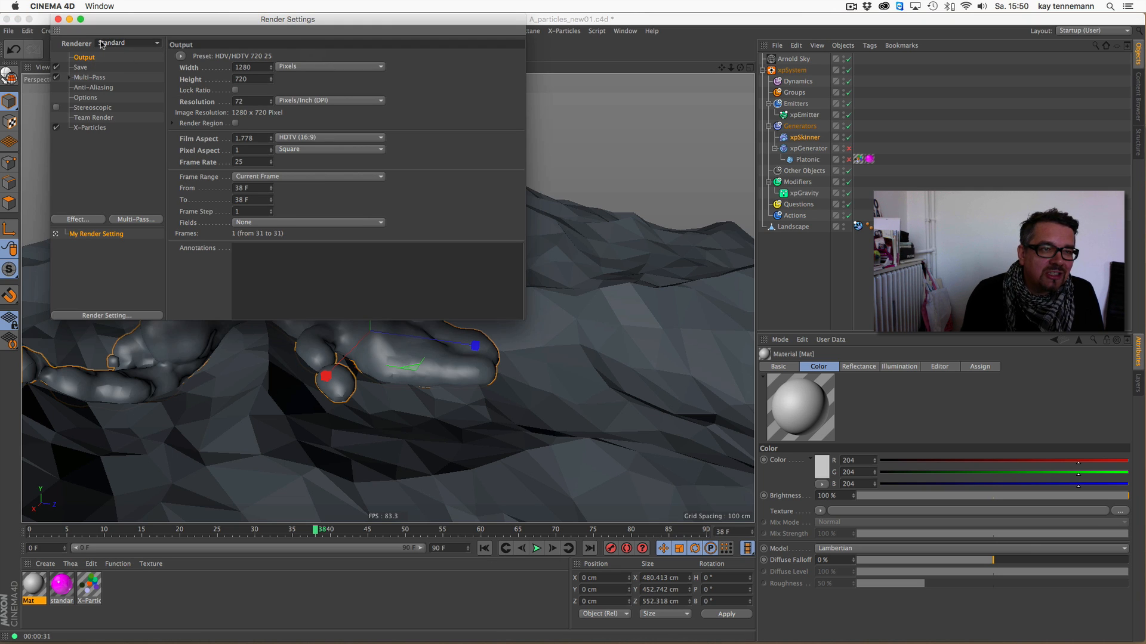
pyautogui.click(58, 19)
# - Load the xpSkinnerShader as the color texture of the new Mat material and close the editor
pyautogui.doubleClick(34, 584)
pyautogui.moveTo(267, 102); pyautogui.dragTo(284, 196)
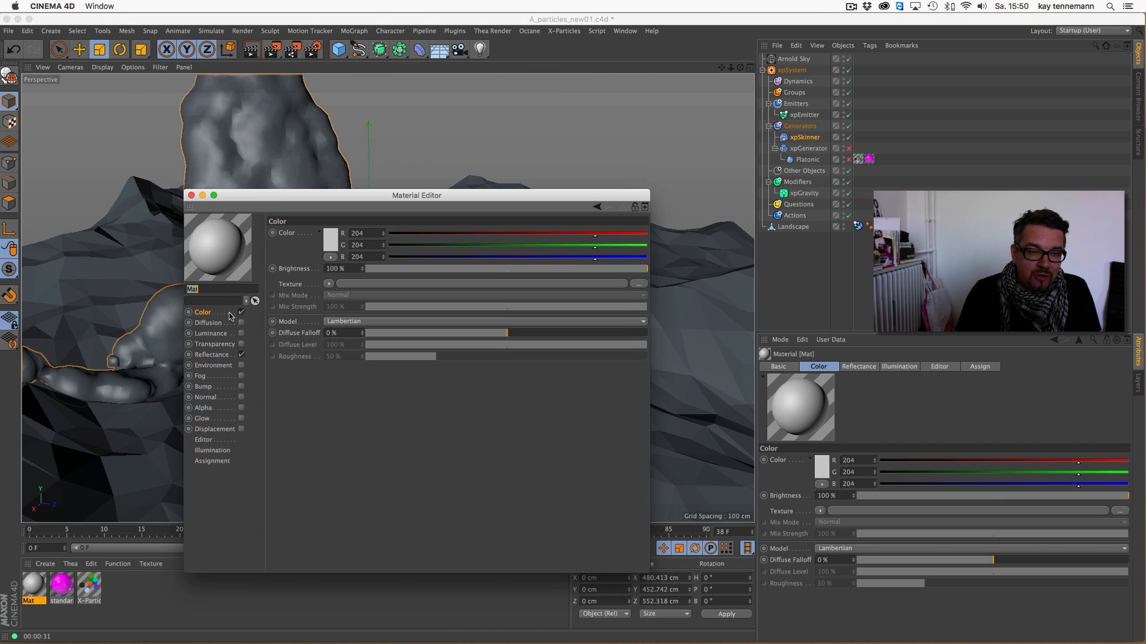
pyautogui.click(328, 286)
pyautogui.moveTo(362, 561)
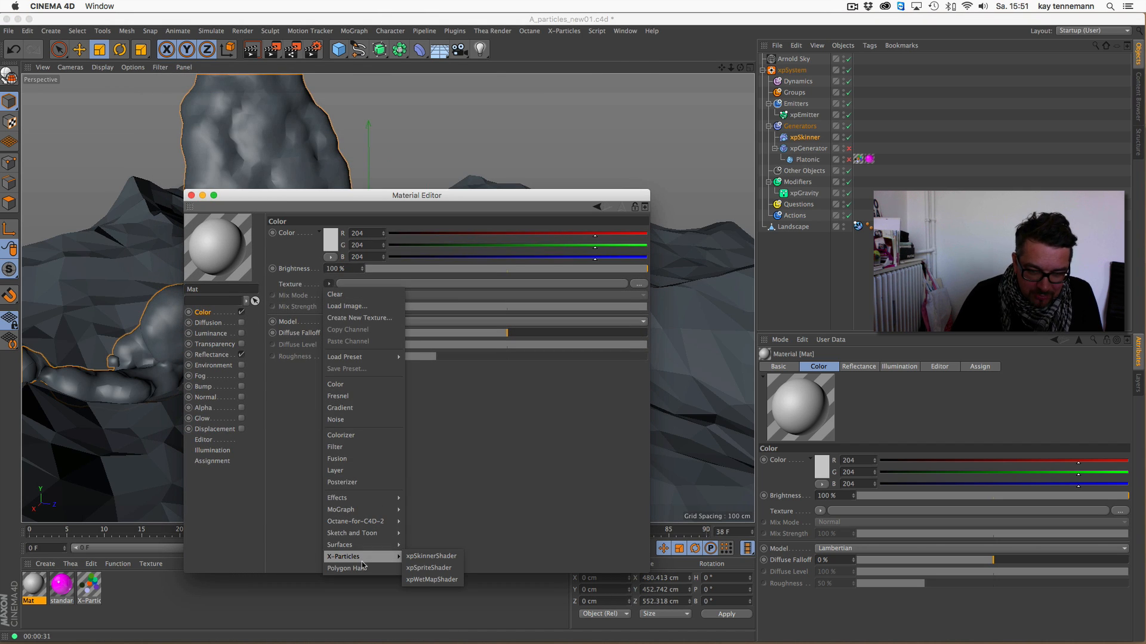
pyautogui.click(452, 557)
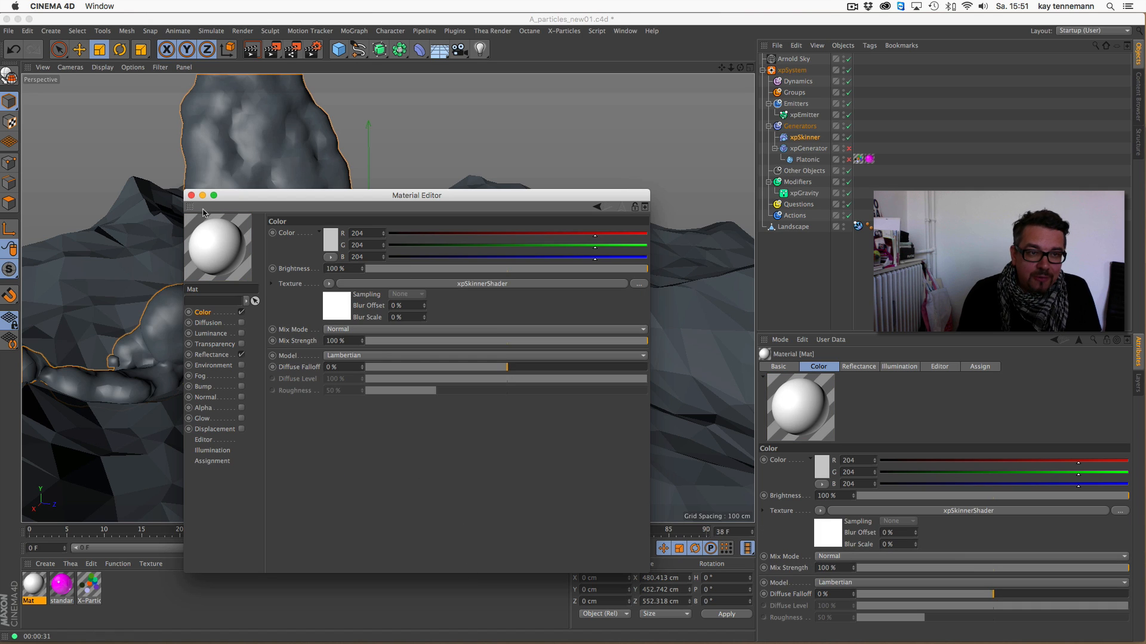
pyautogui.click(191, 195)
# - Set the red component of the xpEmitter's display color to 20
pyautogui.click(804, 115)
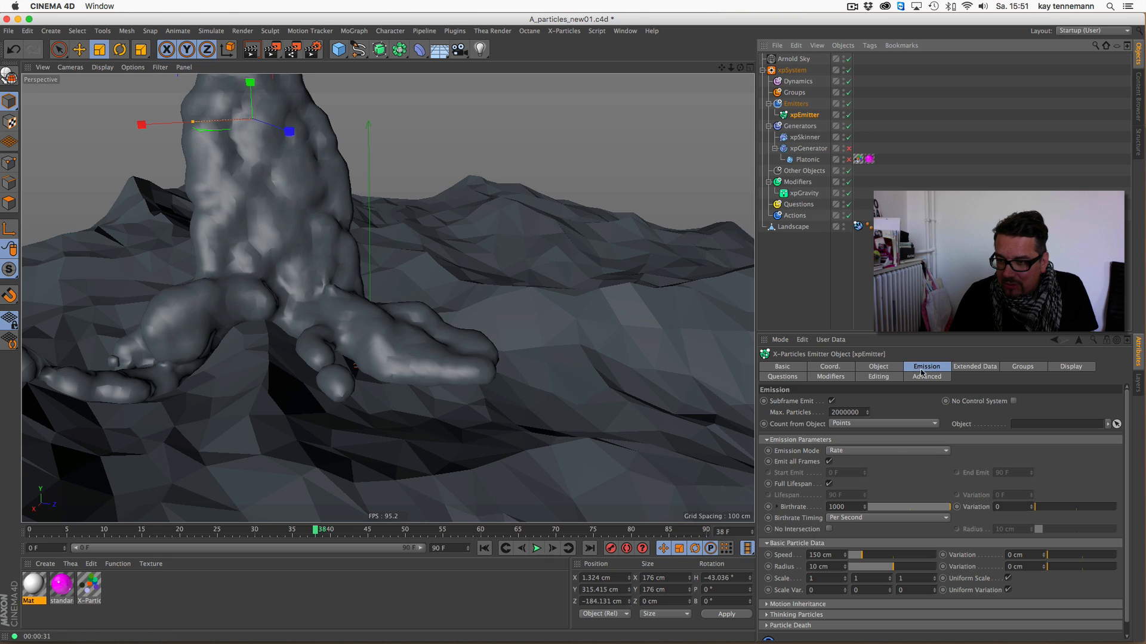
pyautogui.click(1050, 367)
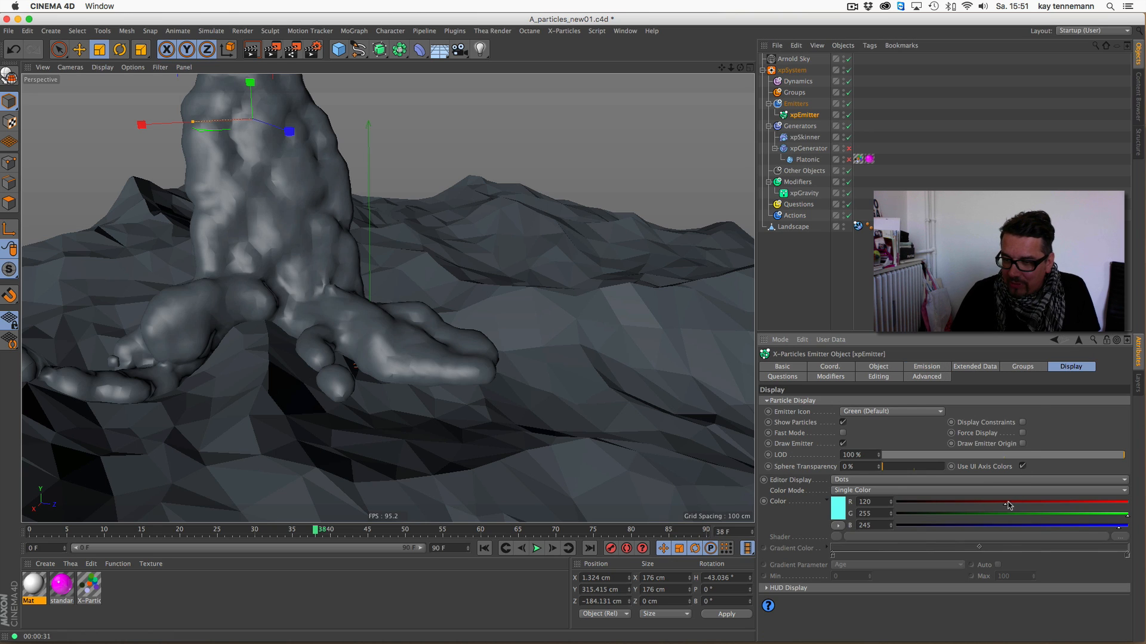
pyautogui.moveTo(927, 506); pyautogui.dragTo(914, 506)
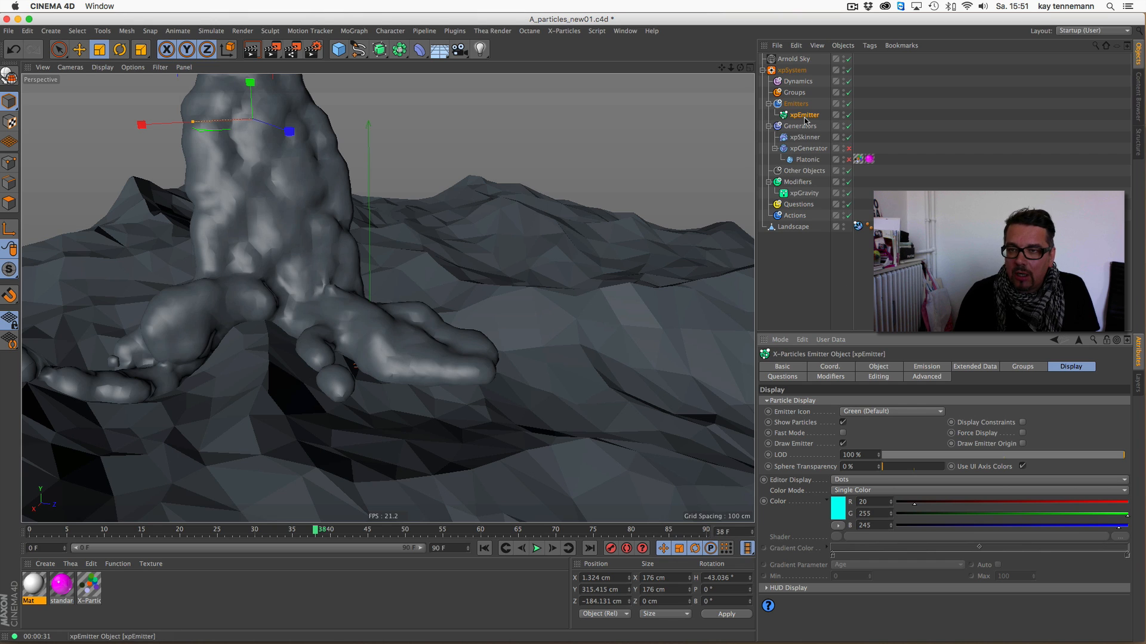
# - Duplicate the xpEmitter and set the copy's display color to pure red (255, 0, 0)
pyautogui.keyDown('ctrl'); pyautogui.moveTo(806, 116); pyautogui.dragTo(806, 118); pyautogui.keyUp('ctrl')
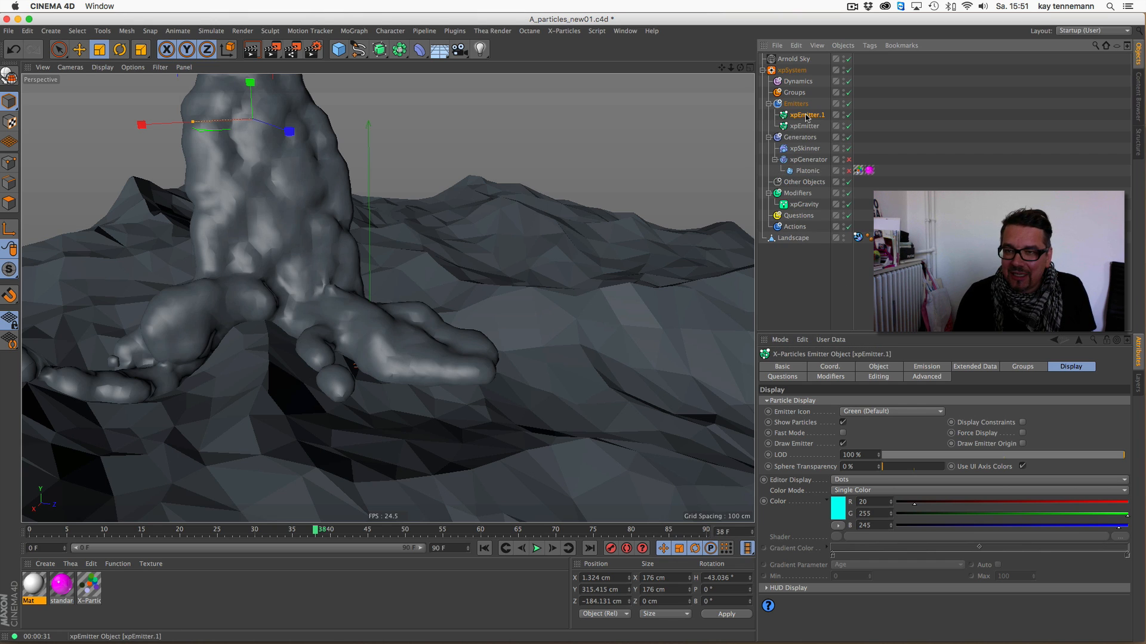
pyautogui.moveTo(1096, 526); pyautogui.dragTo(901, 535)
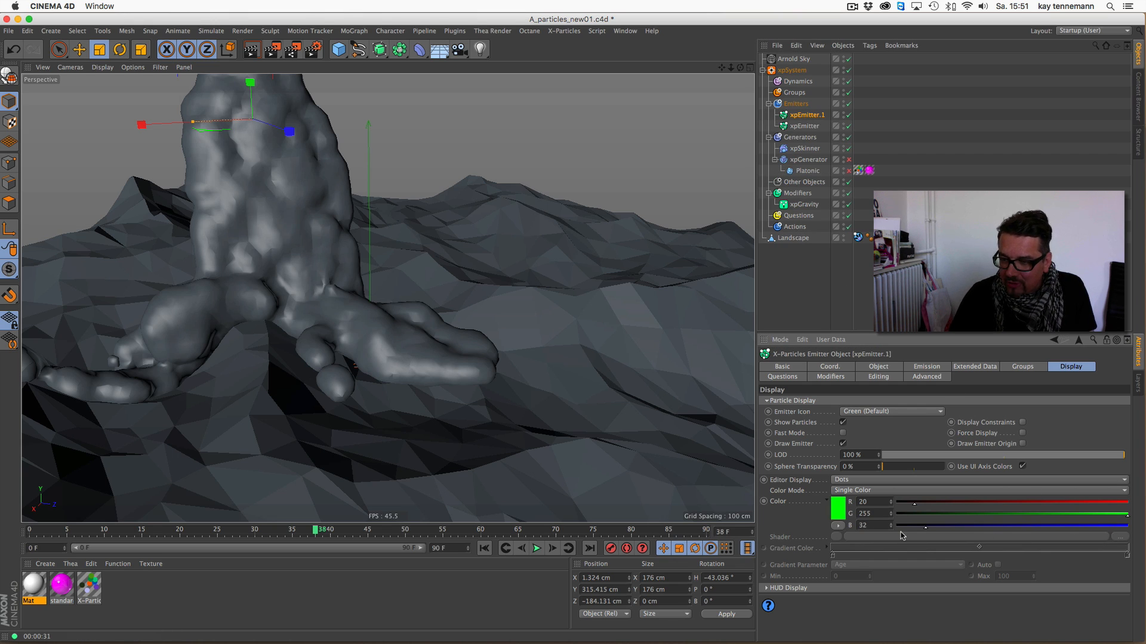
pyautogui.moveTo(1006, 504); pyautogui.dragTo(896, 515)
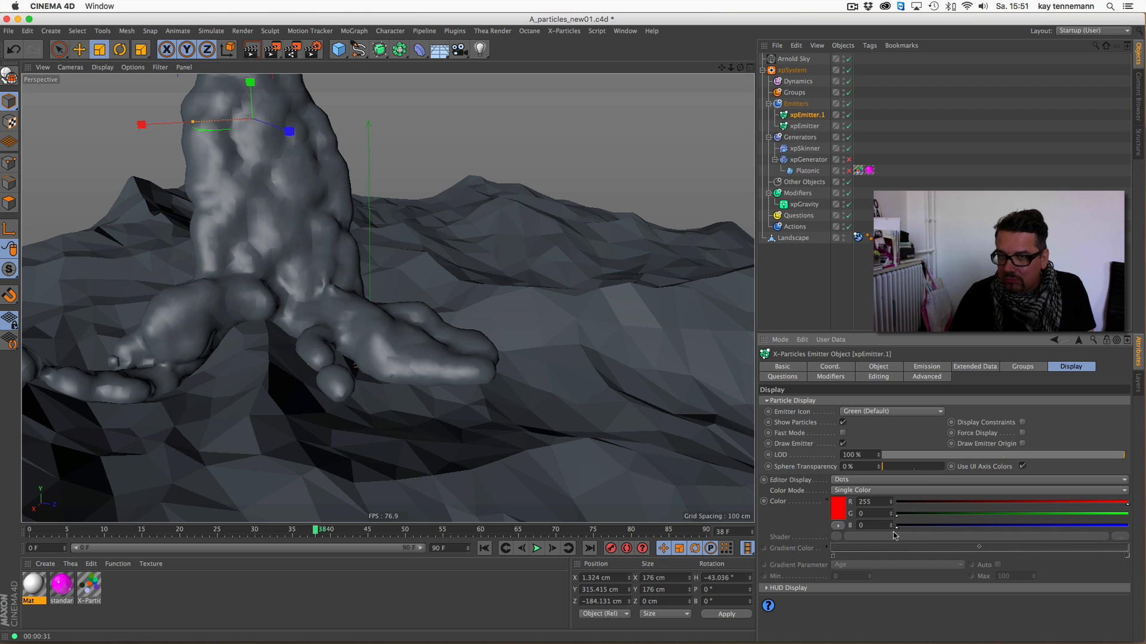
# - Move the duplicated emitter to about X 194, Z 169 cm, rotate its heading to about -125°, and replay the simulation
pyautogui.click(80, 49)
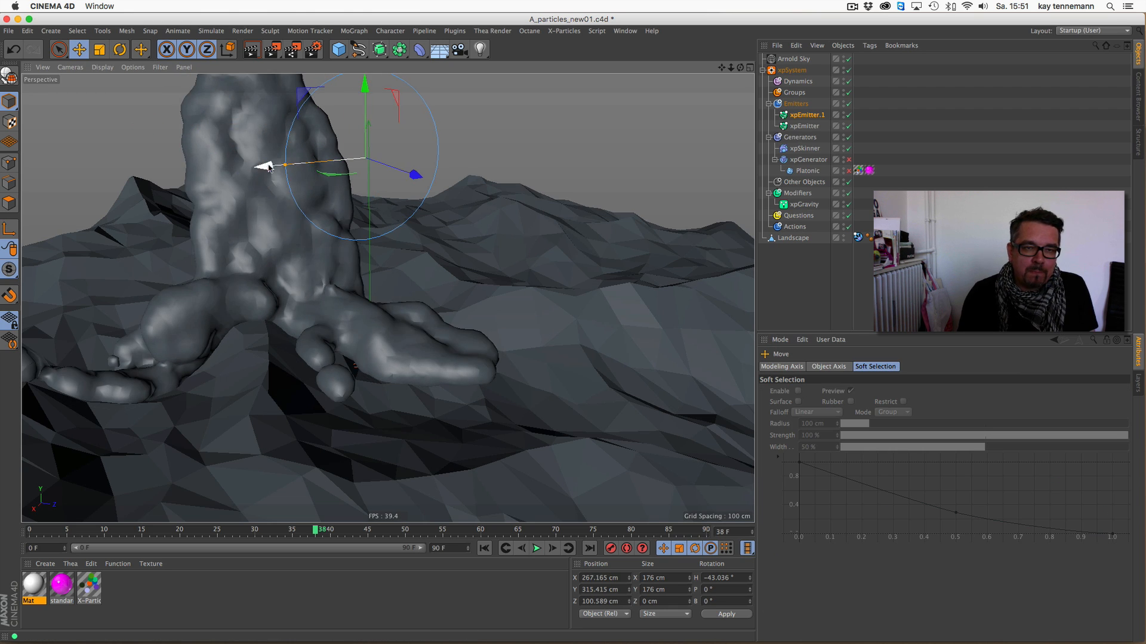
pyautogui.moveTo(264, 167); pyautogui.dragTo(347, 160)
pyautogui.press('r')
pyautogui.moveTo(461, 163); pyautogui.dragTo(406, 166)
pyautogui.click(484, 548)
pyautogui.click(536, 548)
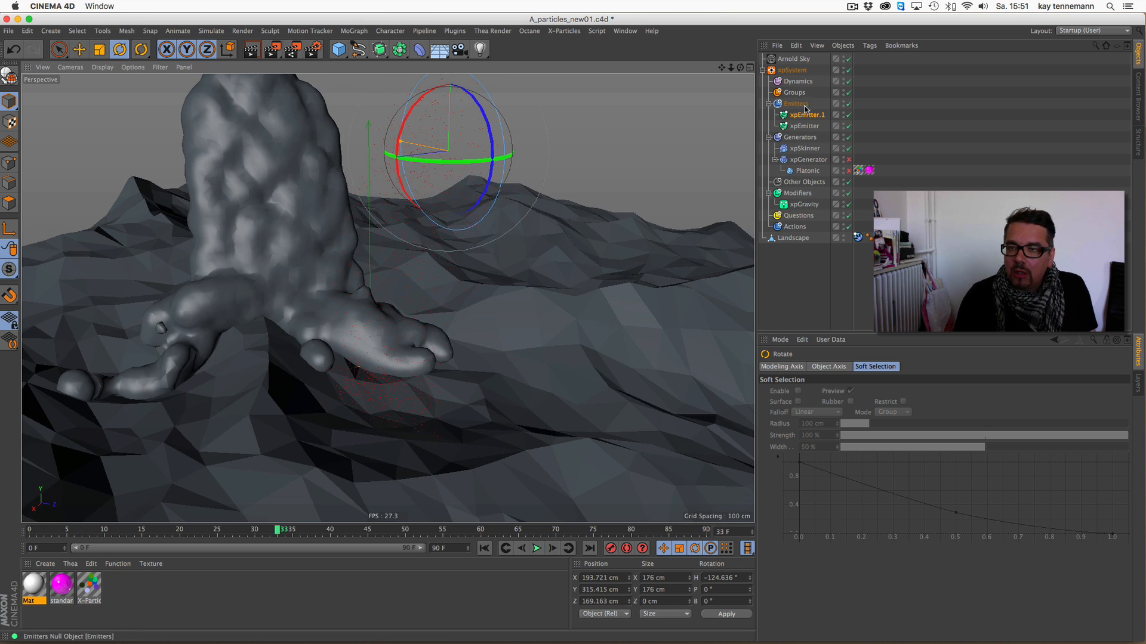
# - Add xpEmitter.1 to the source objects of the xpSkinner
pyautogui.click(806, 149)
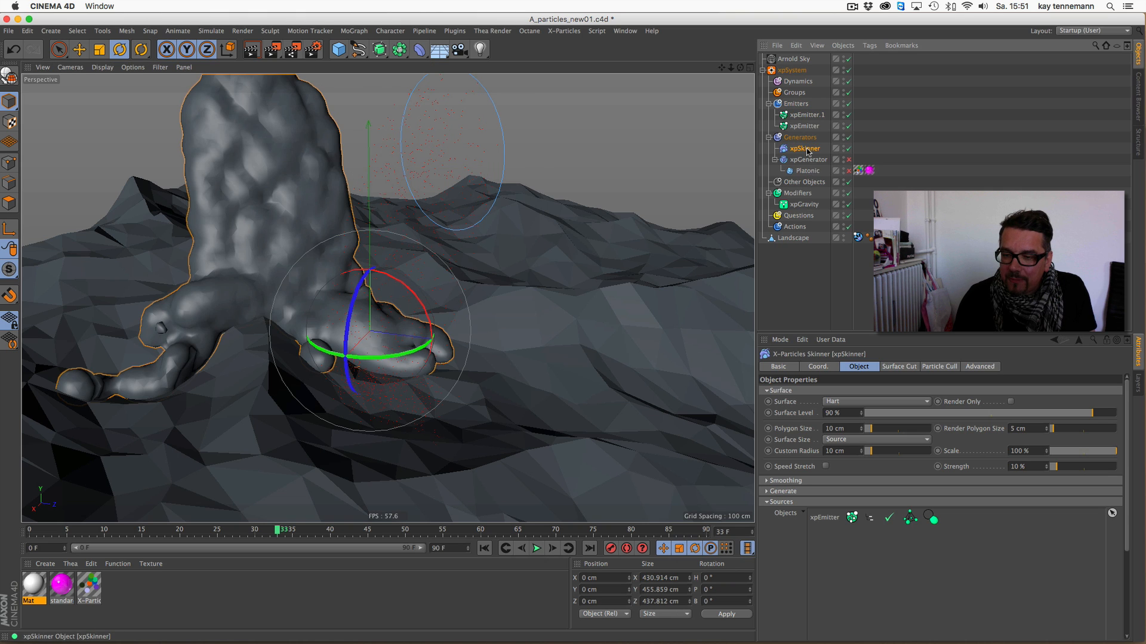
pyautogui.moveTo(807, 115); pyautogui.dragTo(841, 543)
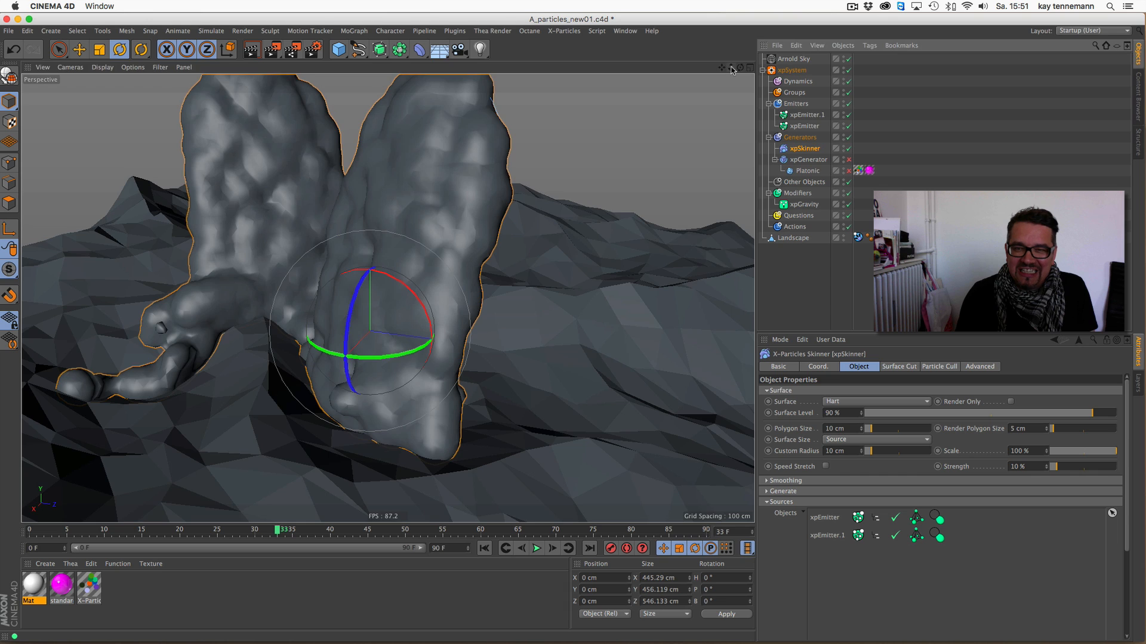
# - Move xpEmitter.1 closer to the original emitter, to about X 45 cm and Z 4 cm, checking the flow in playback
pyautogui.click(807, 114)
pyautogui.press('e')
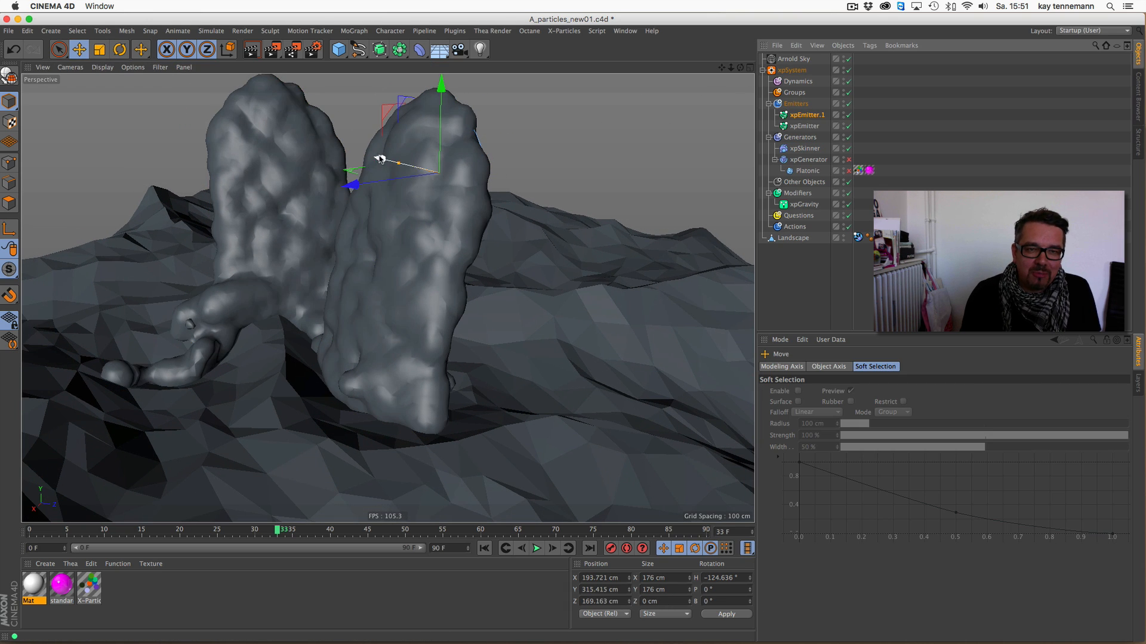
pyautogui.moveTo(380, 159); pyautogui.dragTo(308, 168)
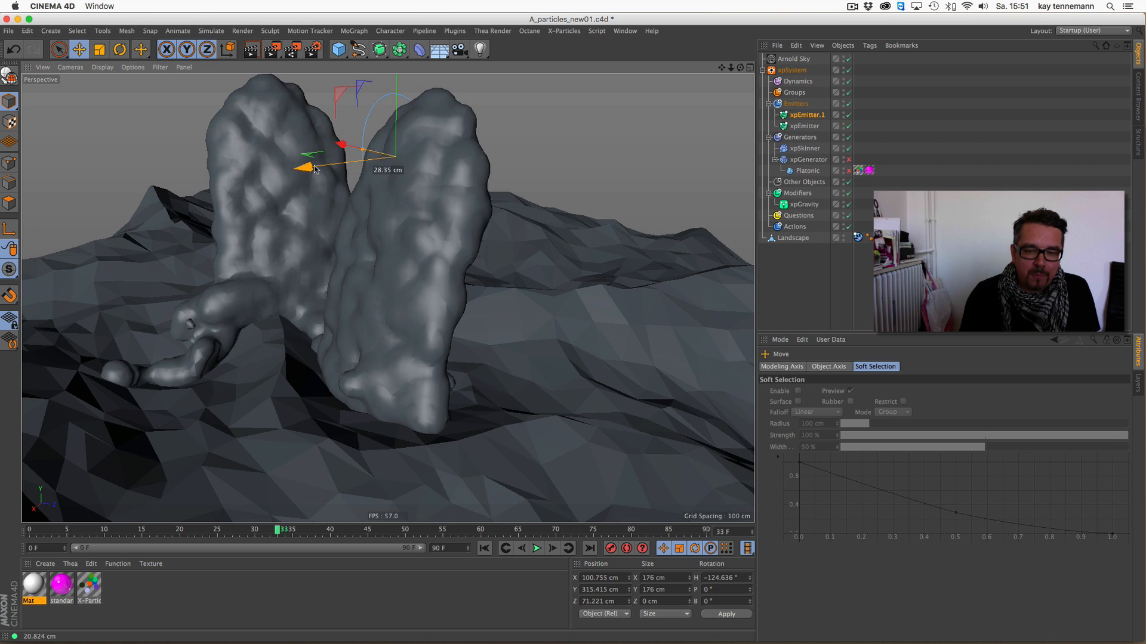
pyautogui.click(537, 548)
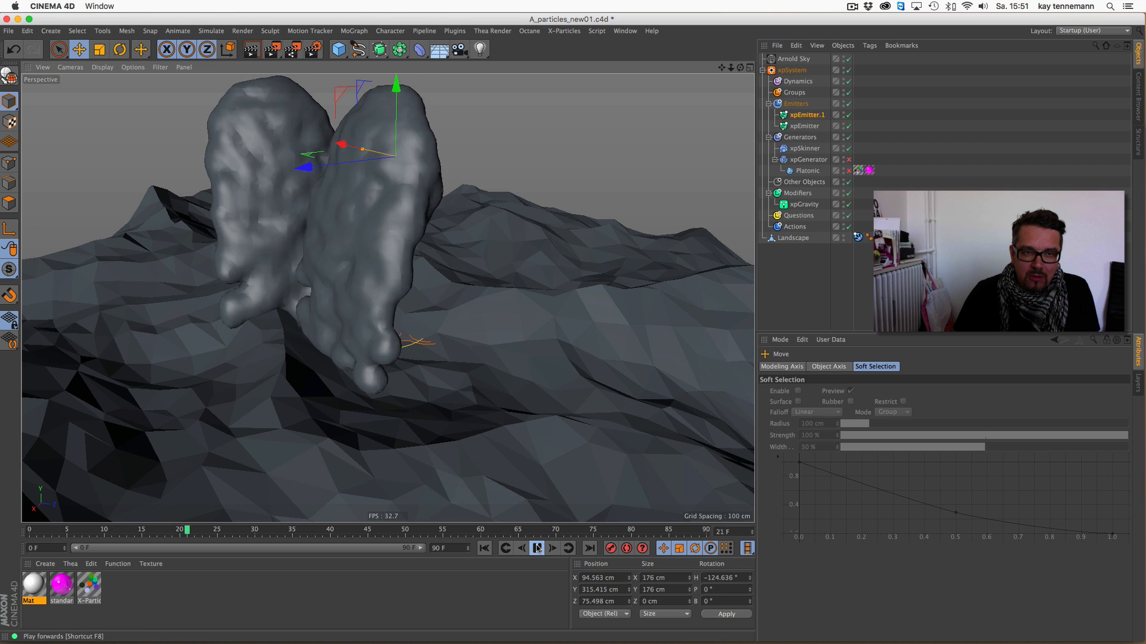
pyautogui.moveTo(740, 67); pyautogui.dragTo(821, 71)
pyautogui.moveTo(190, 170); pyautogui.dragTo(126, 171)
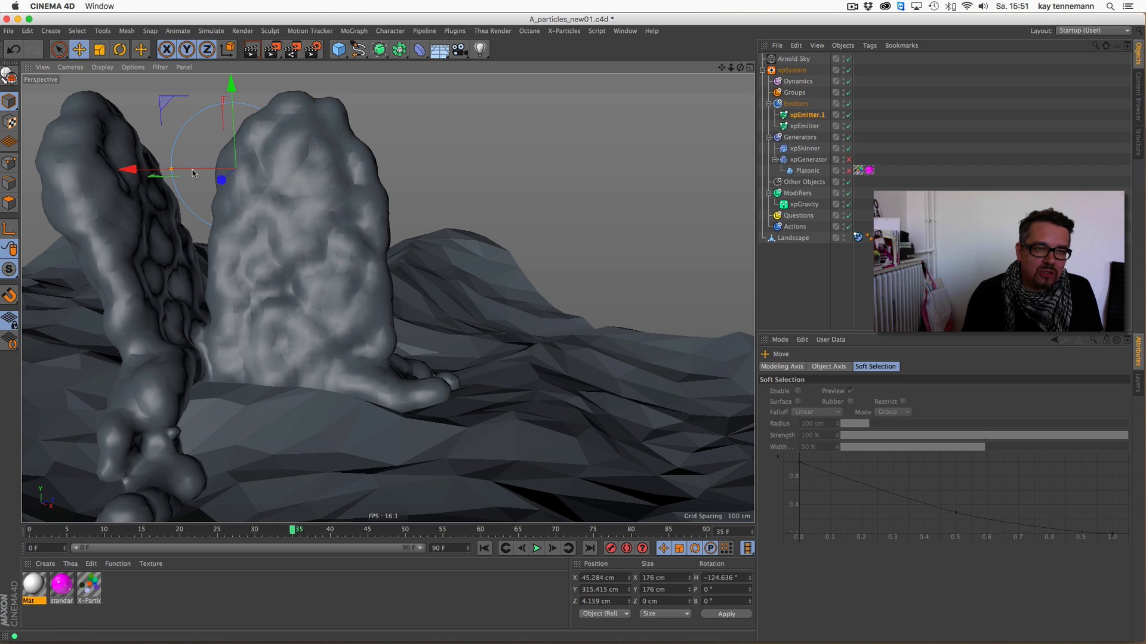
pyautogui.moveTo(740, 68); pyautogui.dragTo(668, 84)
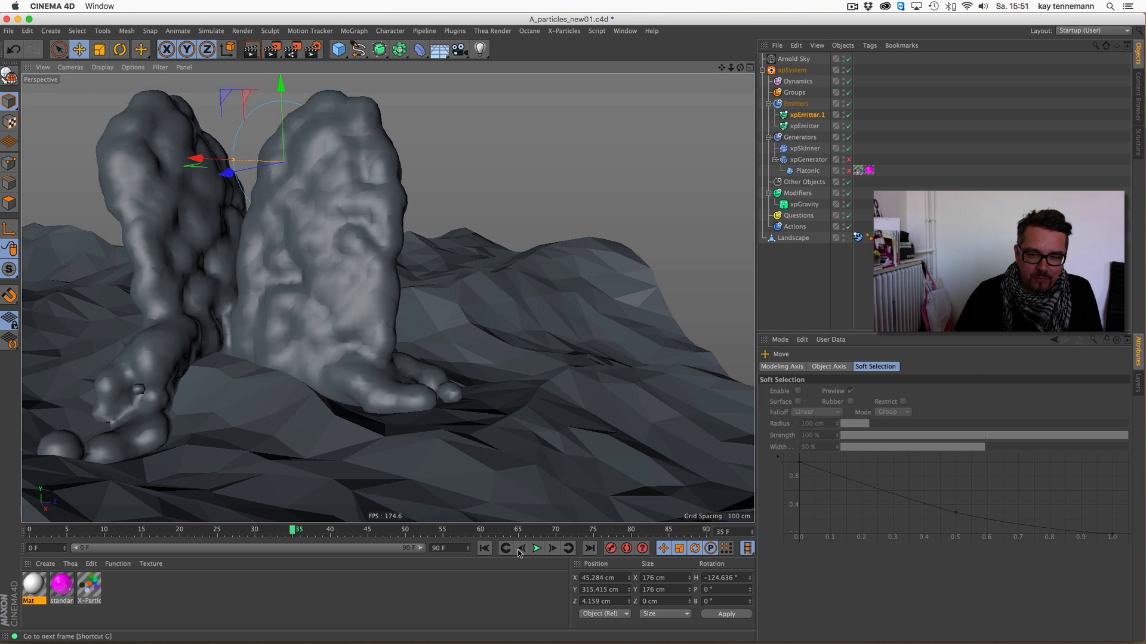
# - Replay the particle simulation from the first frame and stop it at frame 61
pyautogui.hotkey('shift', 'f')
pyautogui.press('F8')
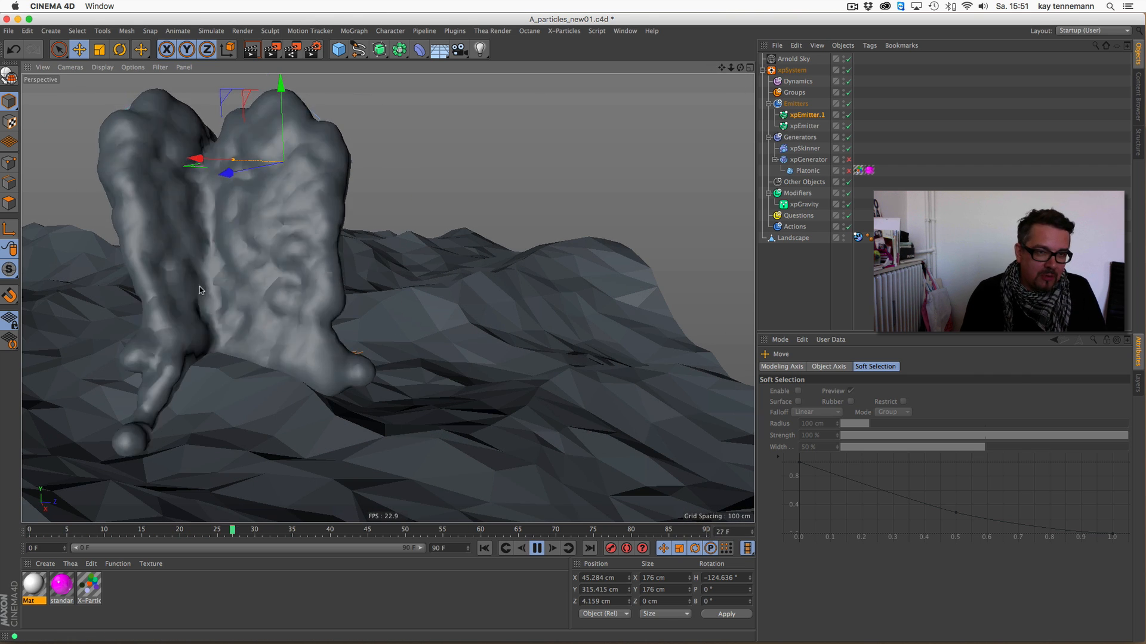
pyautogui.keyDown('alt'); pyautogui.moveTo(200, 286); pyautogui.dragTo(392, 305, button='middle'); pyautogui.keyUp('alt')
pyautogui.keyDown('alt'); pyautogui.moveTo(392, 305); pyautogui.dragTo(340, 301); pyautogui.keyUp('alt')
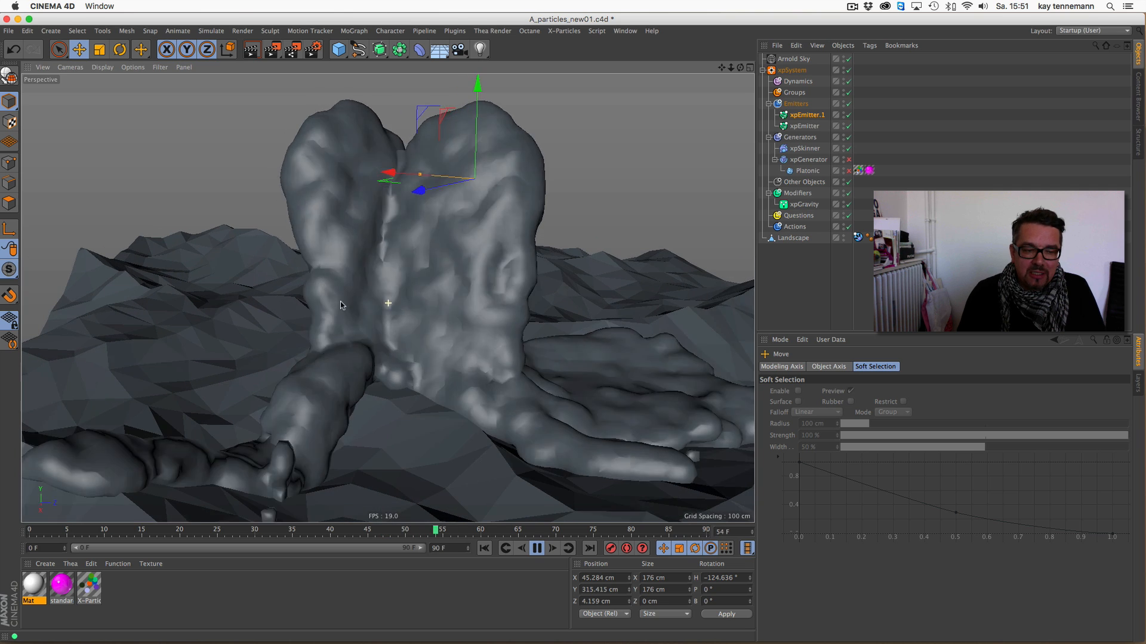
pyautogui.click(537, 548)
# - Apply the Mat material to the xpSkinner and render the active view
pyautogui.moveTo(31, 586); pyautogui.dragTo(807, 149)
pyautogui.click(252, 49)
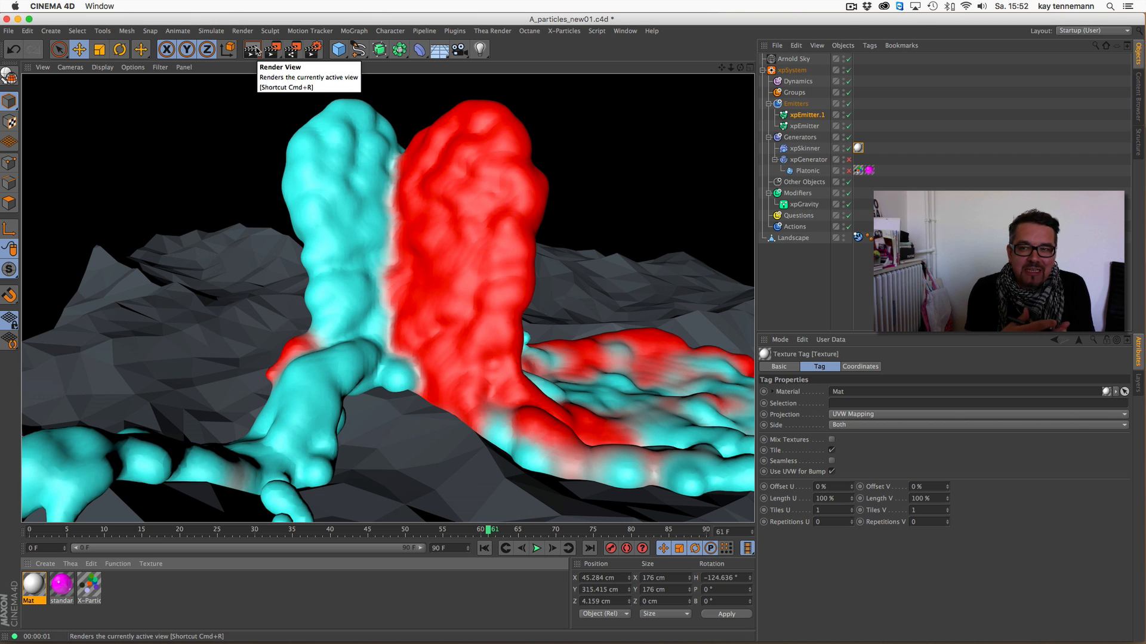
# - Try the Add blend mode in the Mat material's xpSkinnerShader and render the view
pyautogui.doubleClick(33, 585)
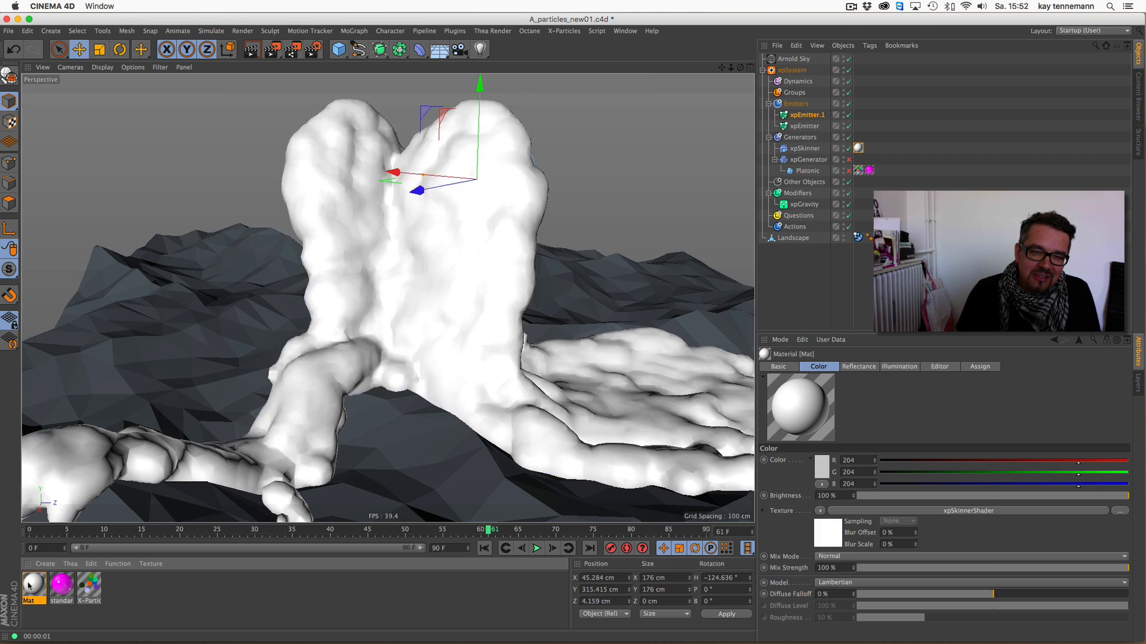
pyautogui.moveTo(362, 81); pyautogui.dragTo(386, 148)
pyautogui.click(459, 231)
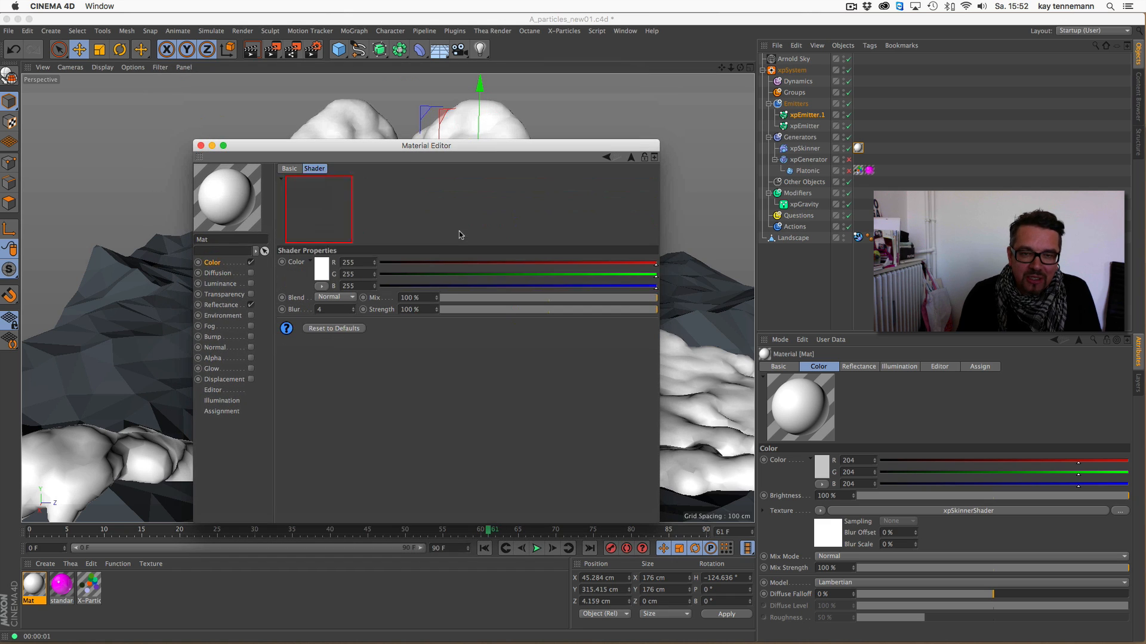
pyautogui.click(344, 298)
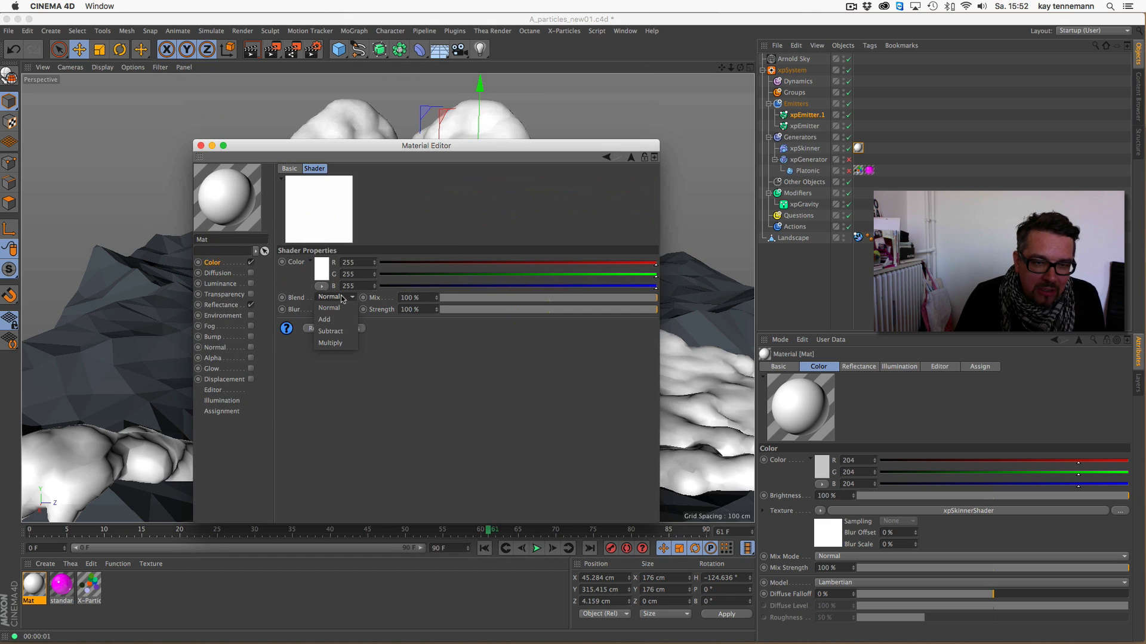
pyautogui.click(330, 319)
pyautogui.moveTo(298, 148); pyautogui.dragTo(707, 124)
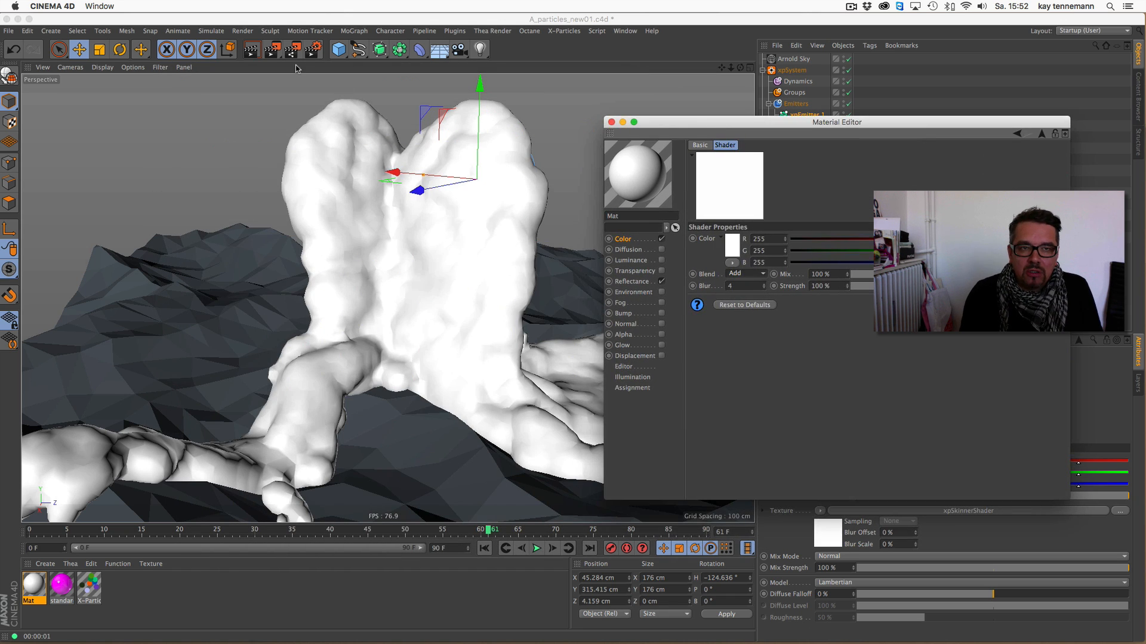
pyautogui.click(251, 49)
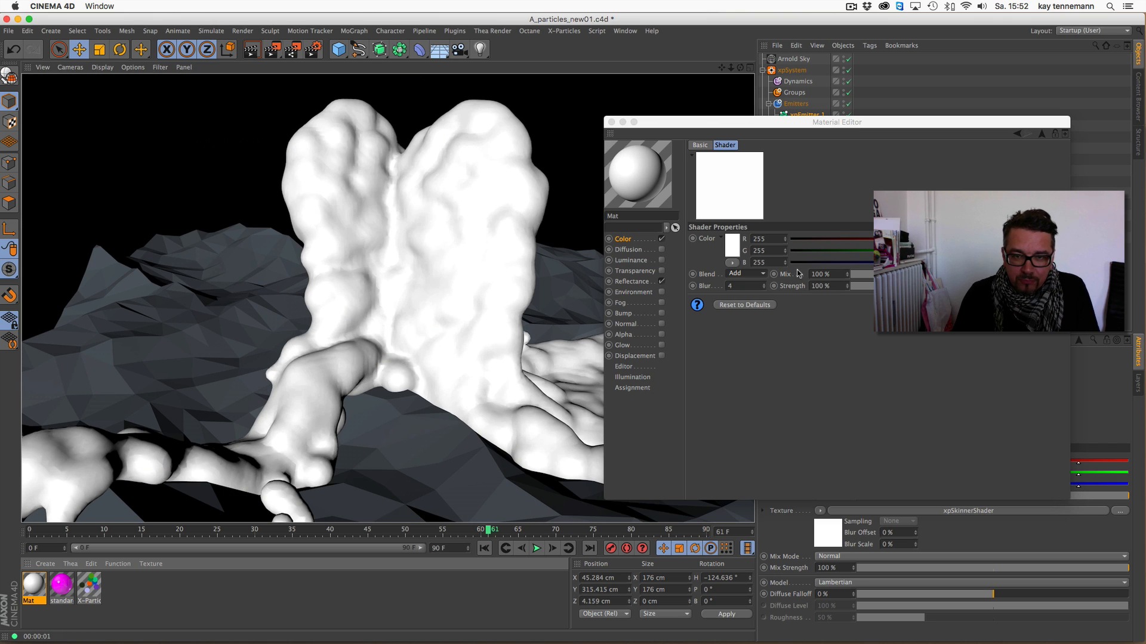
# - Set the xpSkinnerShader's blend mode back to Normal and render the view again
pyautogui.click(749, 276)
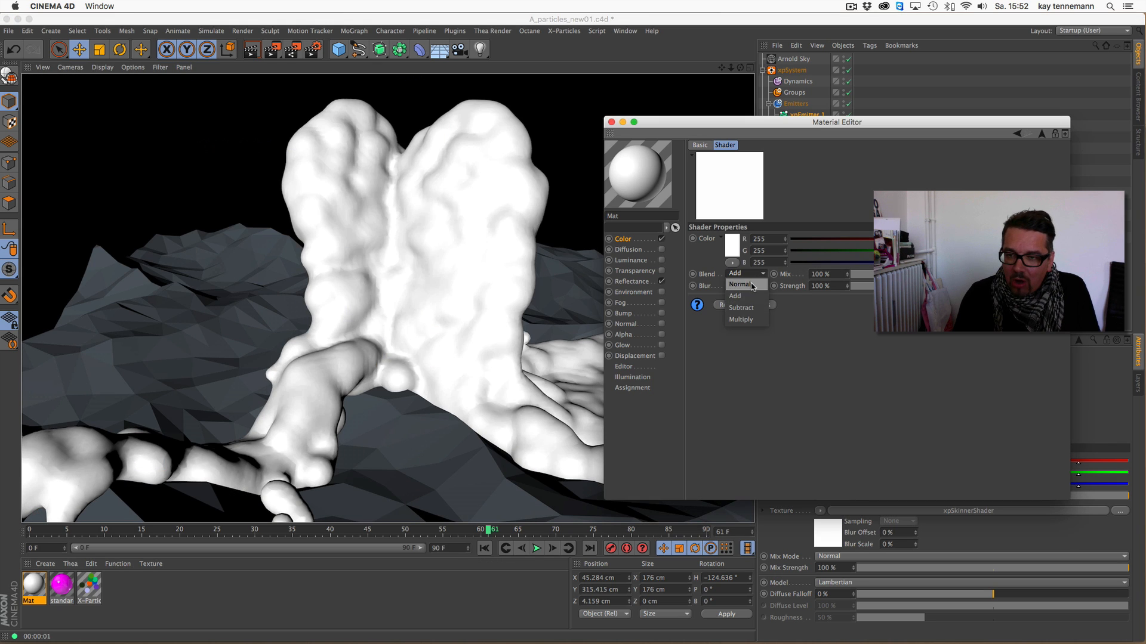
pyautogui.click(739, 285)
pyautogui.click(251, 52)
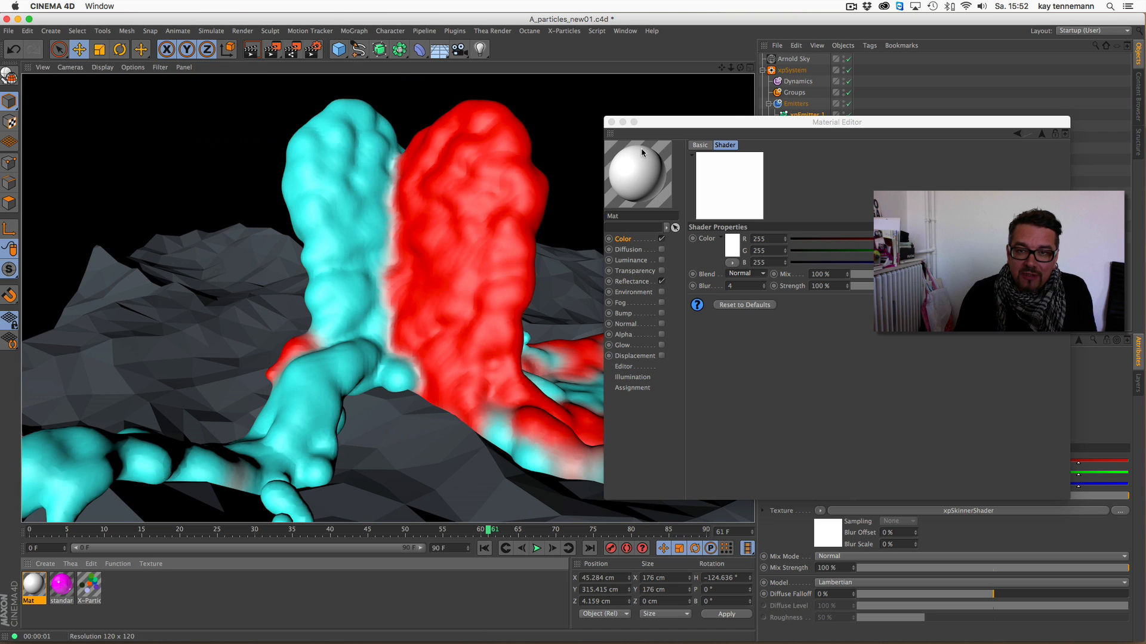
# - Close the material editor and render a wider view of the two-colored skinned mesh
pyautogui.click(622, 121)
pyautogui.moveTo(732, 68); pyautogui.dragTo(710, 97)
pyautogui.click(258, 52)
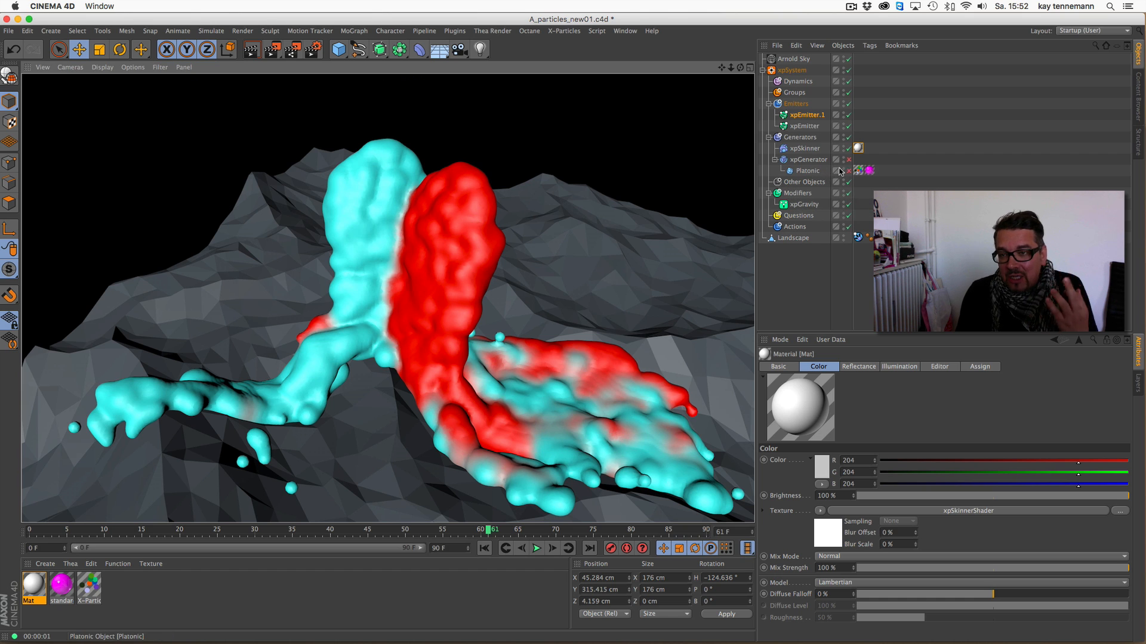
# - Remove the Mat texture tag from the xpSkinner and switch the render settings to Arnold Renderer
pyautogui.click(857, 149)
pyautogui.press('Delete')
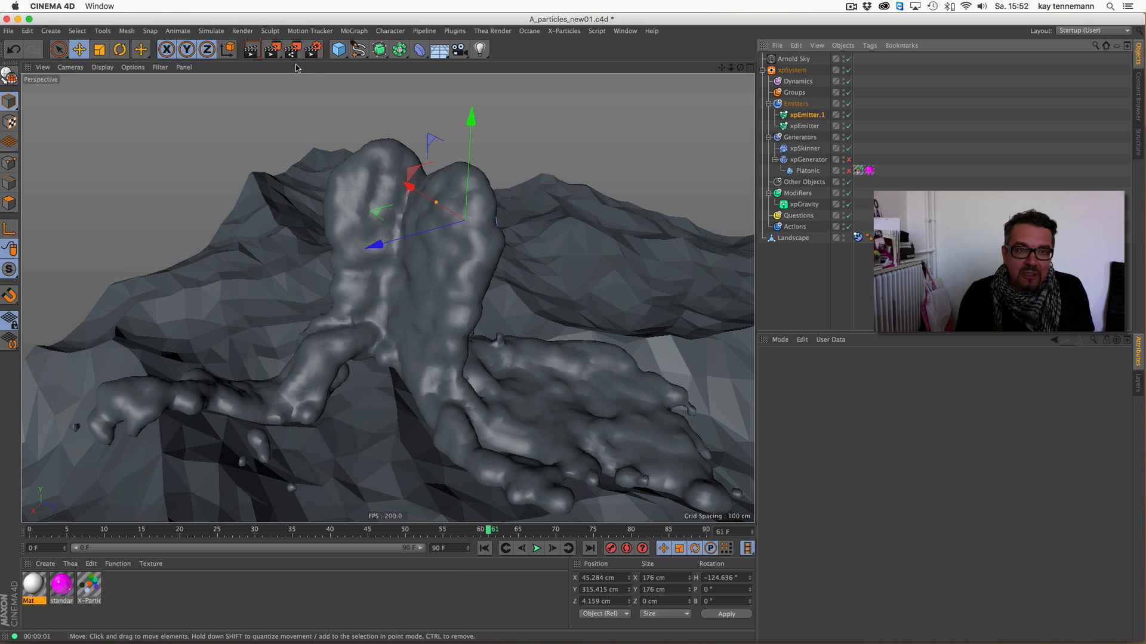
pyautogui.click(312, 49)
pyautogui.click(128, 43)
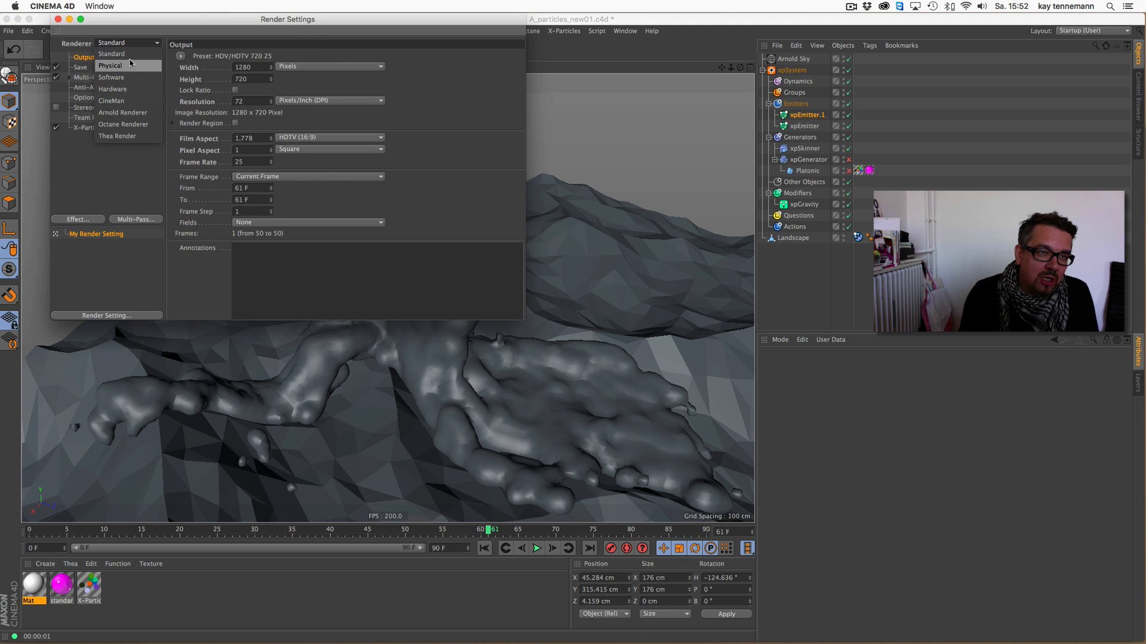
pyautogui.click(132, 112)
pyautogui.click(58, 19)
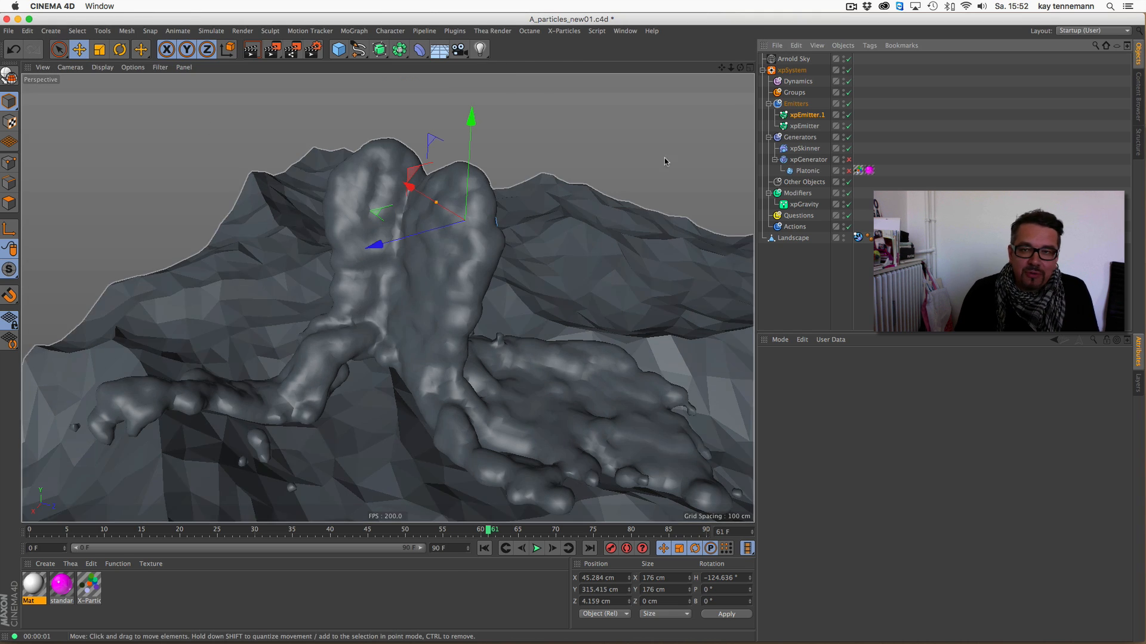
# - Apply the magenta material named standard to the xpSkinner and render the view with Arnold
pyautogui.keyDown('alt'); pyautogui.moveTo(666, 162); pyautogui.dragTo(651, 133); pyautogui.keyUp('alt')
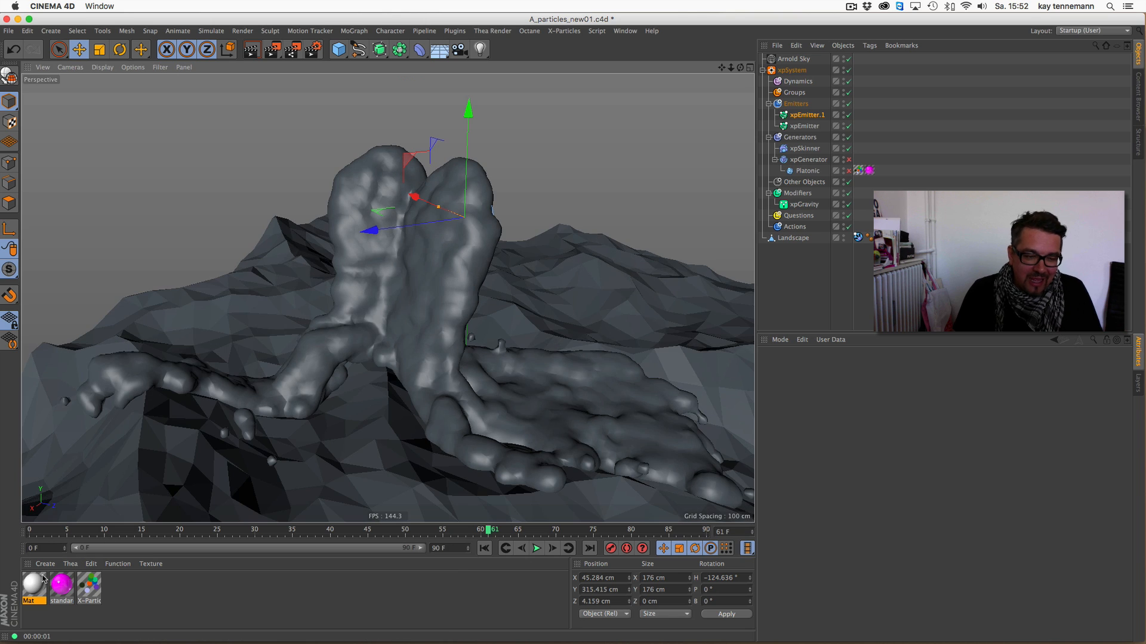
pyautogui.moveTo(61, 584); pyautogui.dragTo(805, 155)
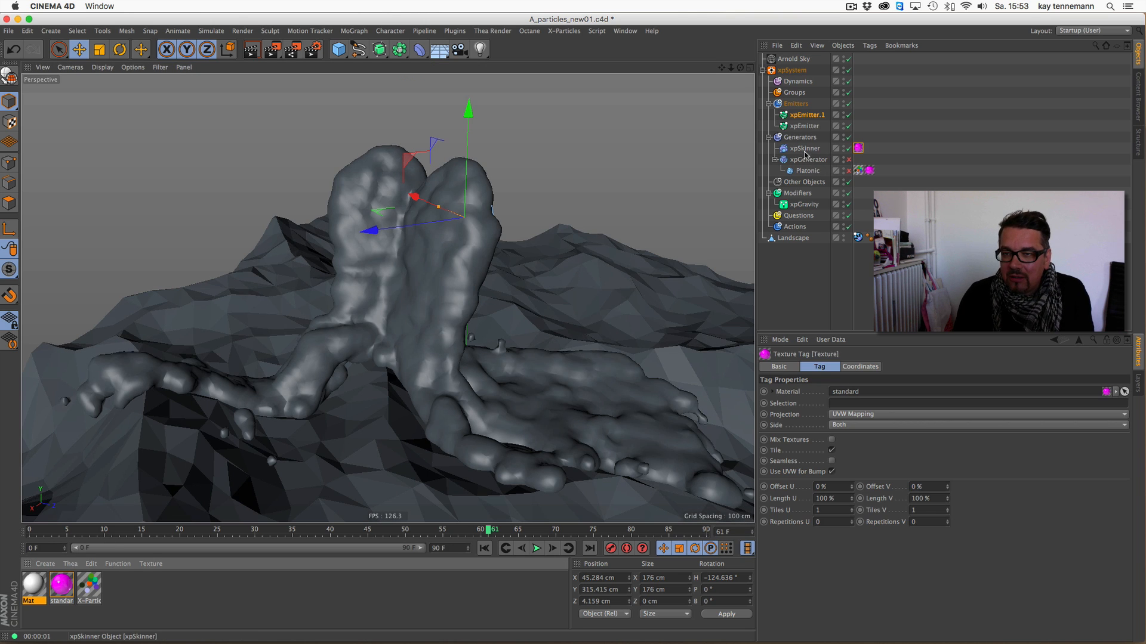
pyautogui.click(252, 51)
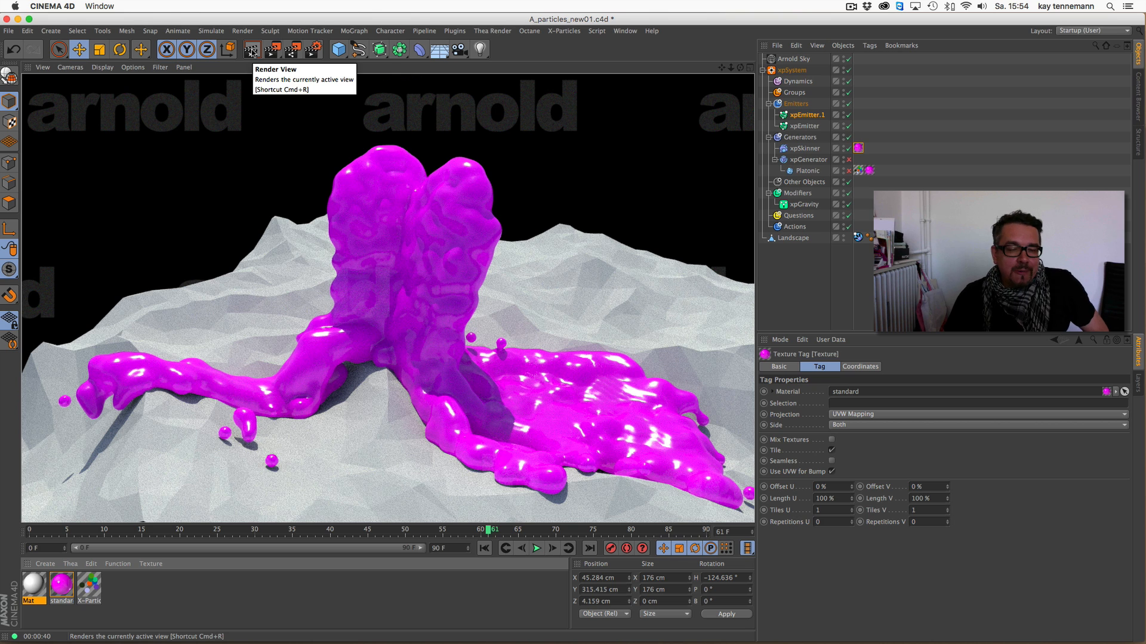
# - Play the skinned particle simulation and stop it at frame 43
pyautogui.click(536, 549)
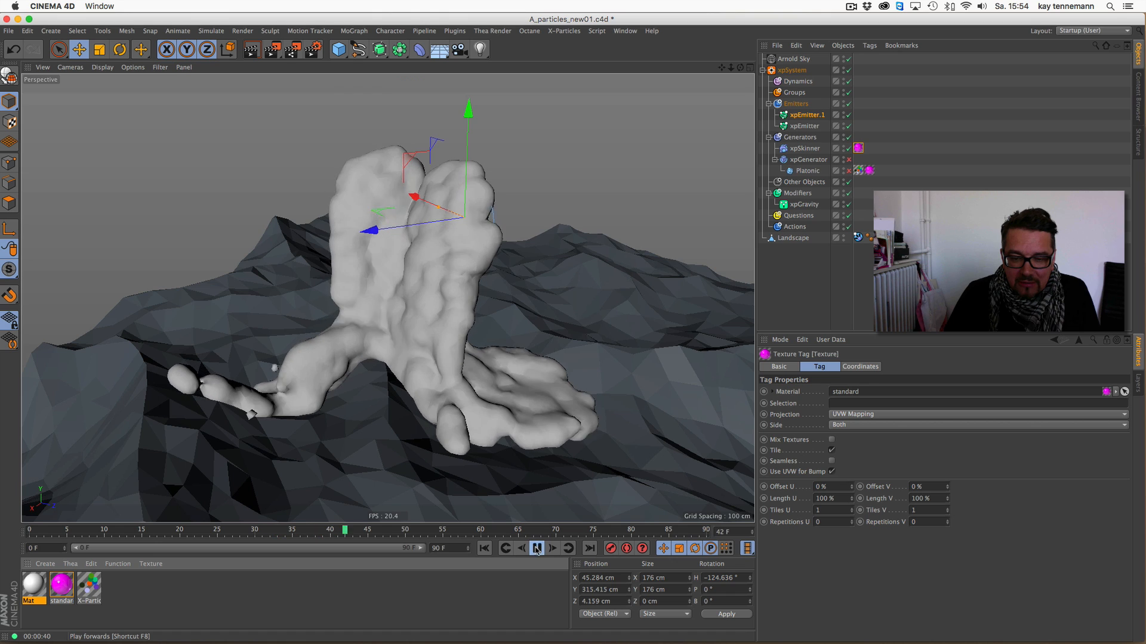
pyautogui.click(537, 549)
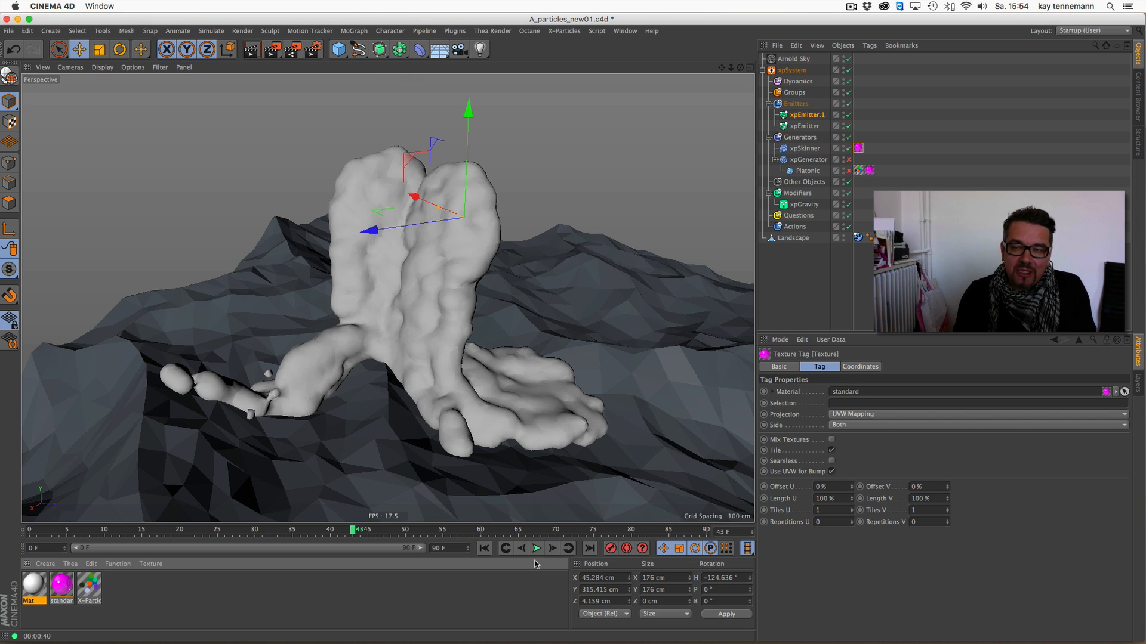
# - Delete xpEmitter.1, the xpSkinner, and the xpGenerator with its Platonic child from the particle system
pyautogui.click(810, 115)
pyautogui.press('Delete')
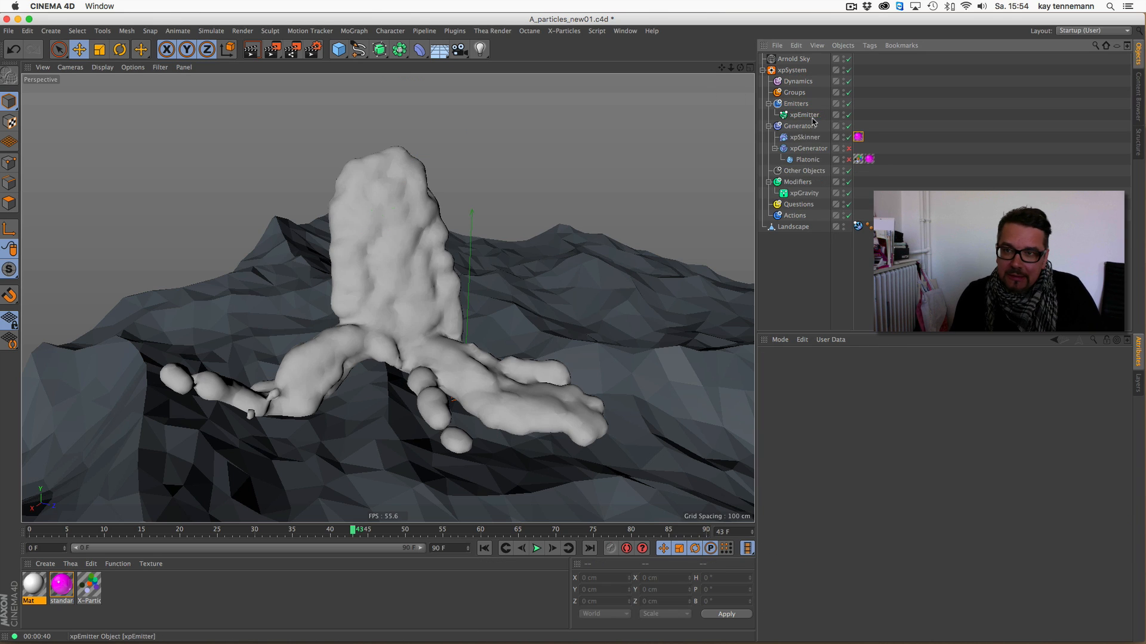
pyautogui.click(804, 137)
pyautogui.press('Delete')
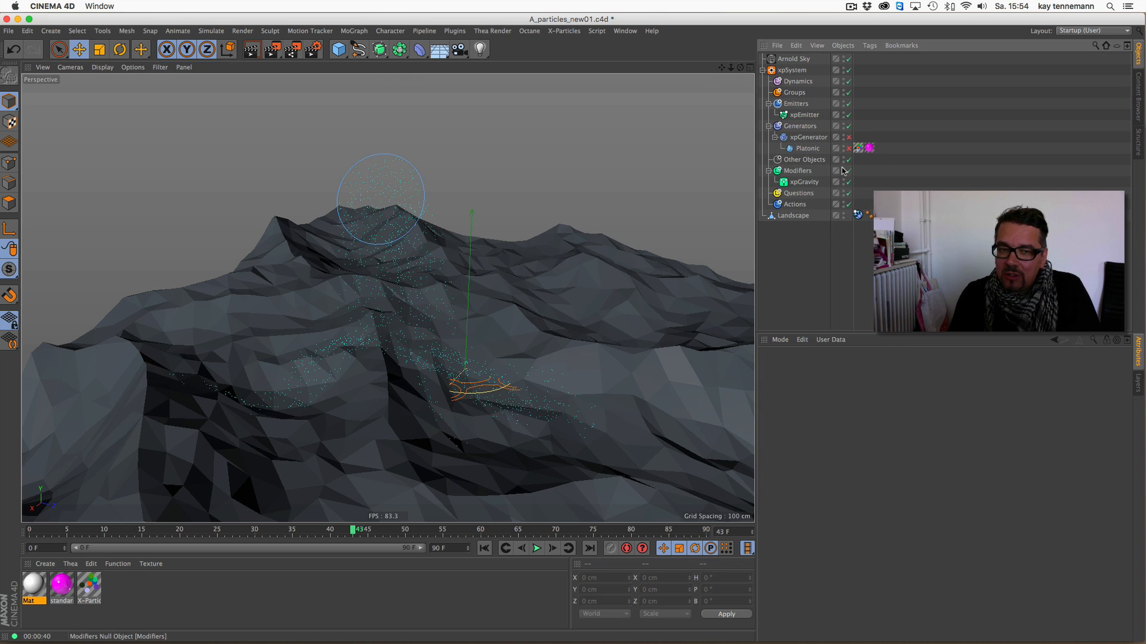
pyautogui.click(819, 140)
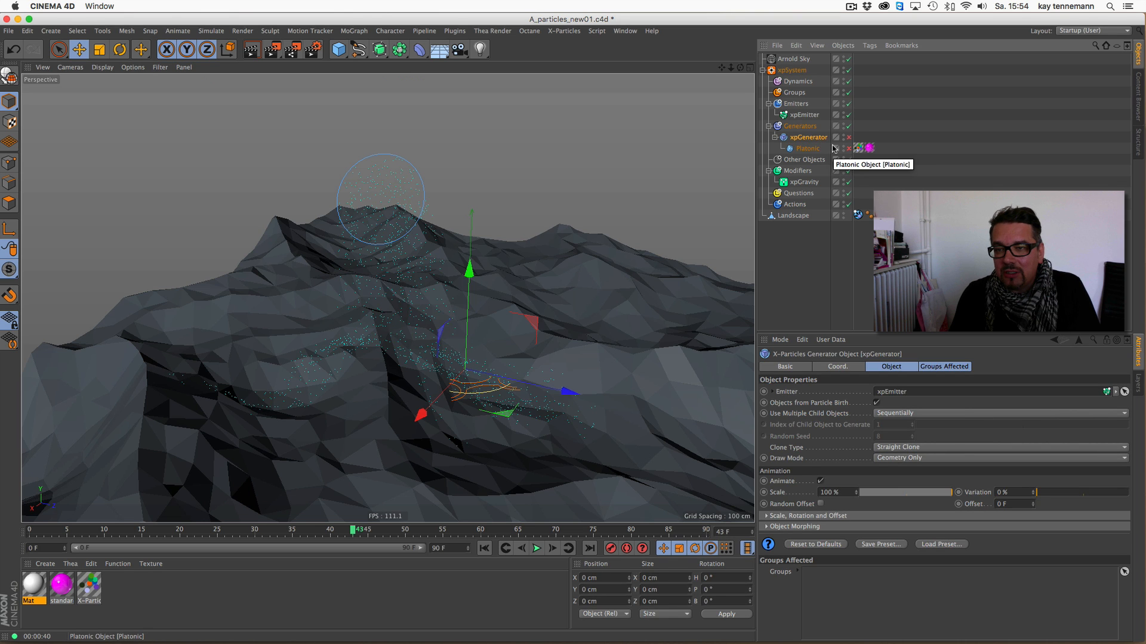
pyautogui.press('Delete')
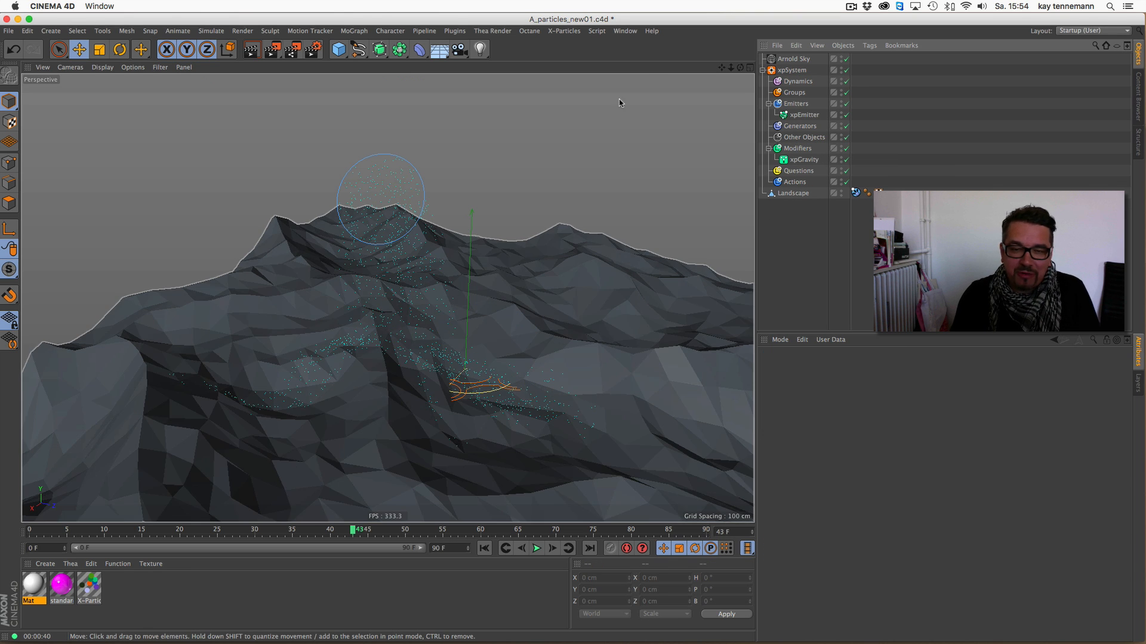
# - Select the remaining xpEmitter and replay its particle simulation from frame 0 to frame 50
pyautogui.keyDown('alt'); pyautogui.moveTo(455, 311); pyautogui.dragTo(394, 266); pyautogui.keyUp('alt')
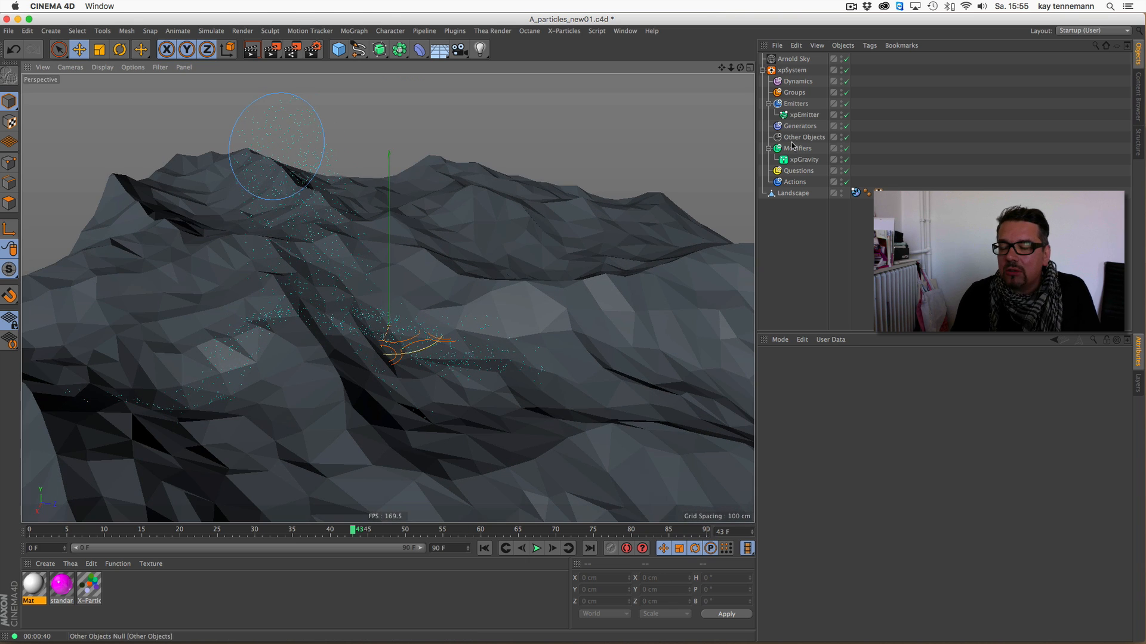
pyautogui.click(801, 116)
pyautogui.click(484, 548)
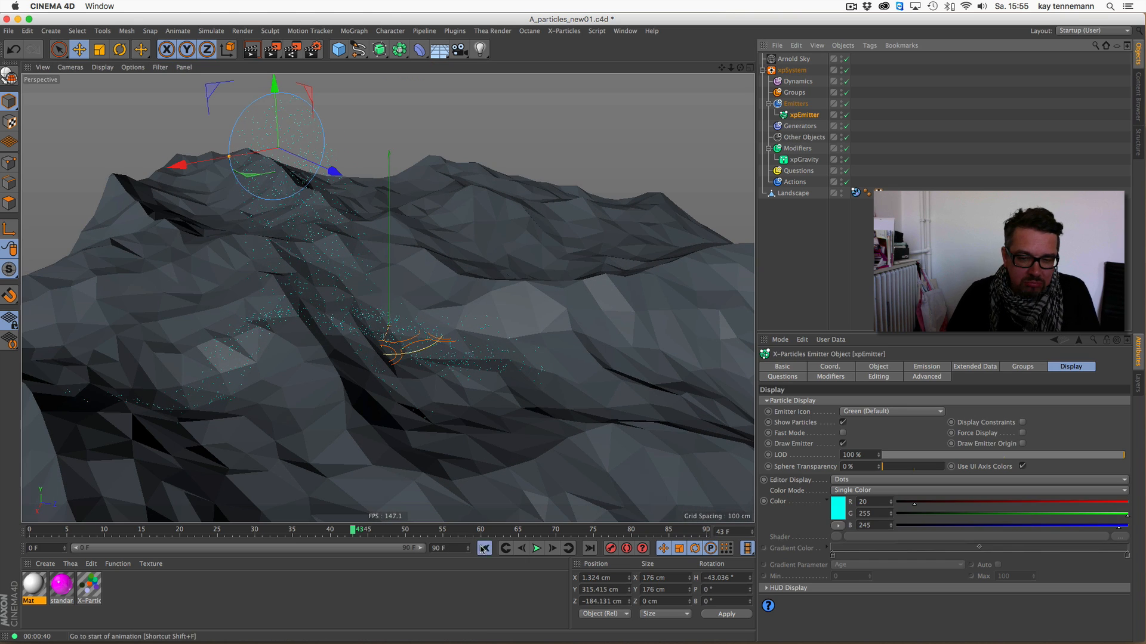
pyautogui.click(537, 548)
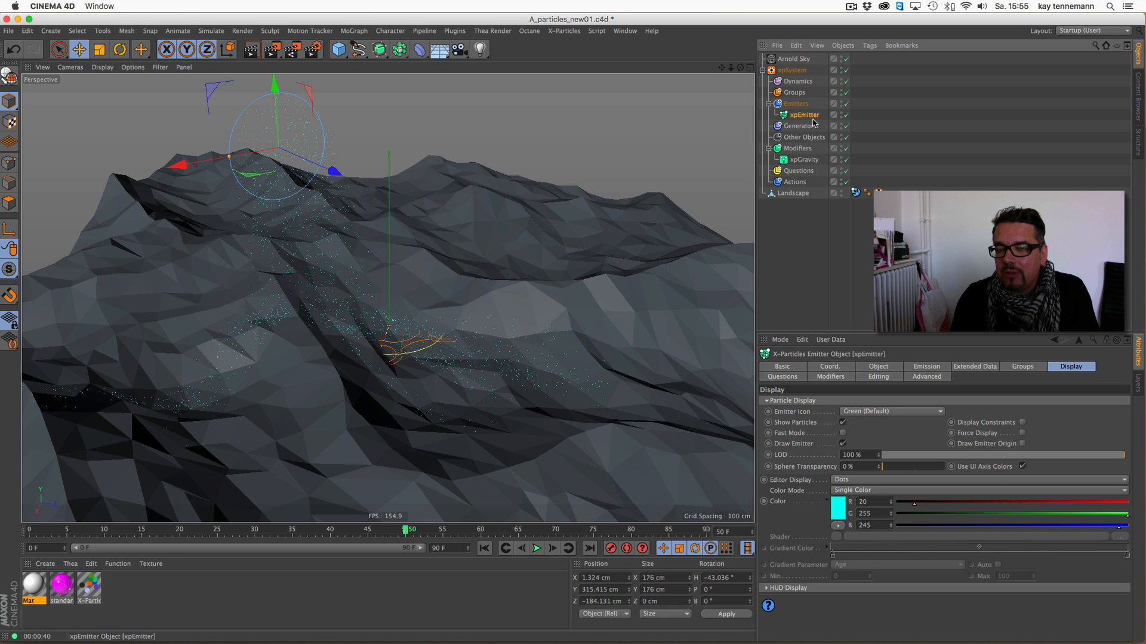
# - Add a Trails generator object to the xpSystem
pyautogui.click(797, 71)
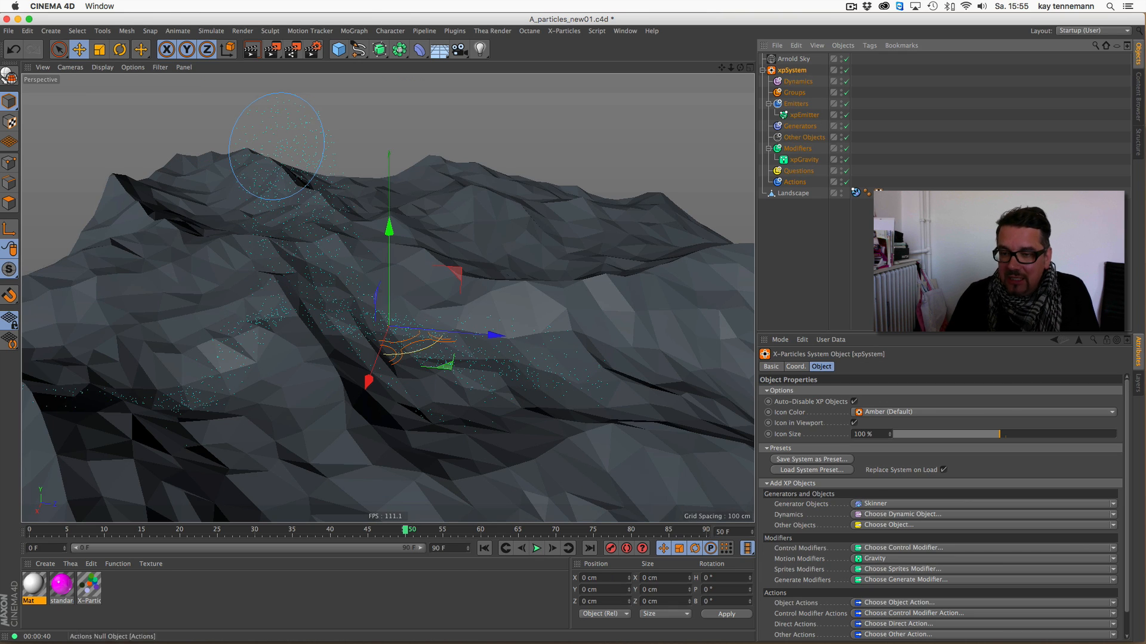
pyautogui.click(875, 504)
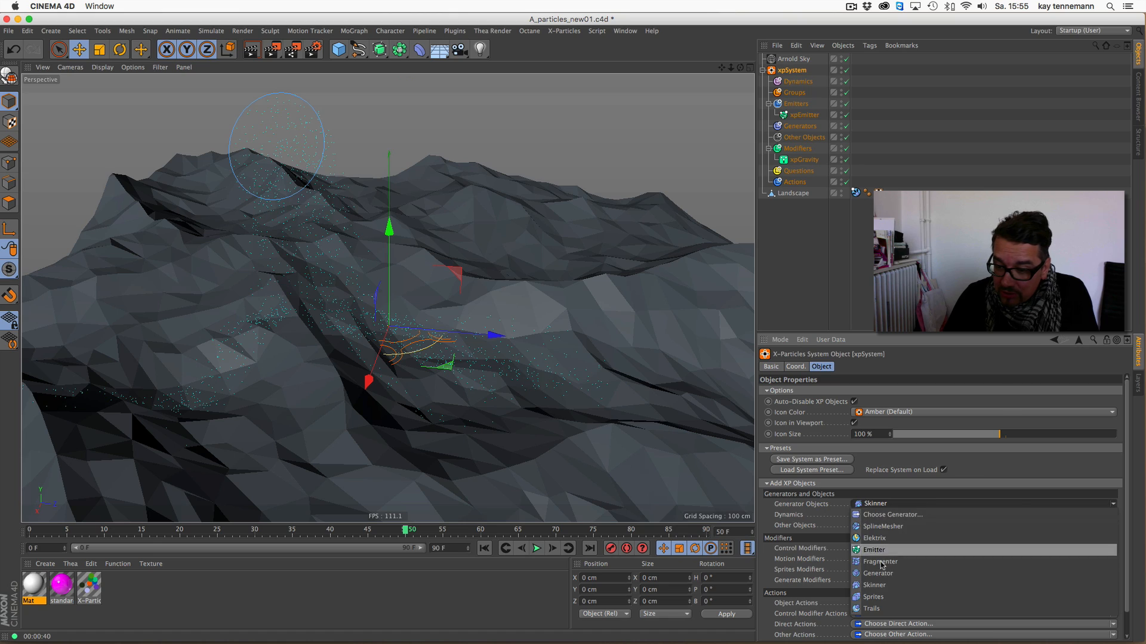
pyautogui.click(882, 609)
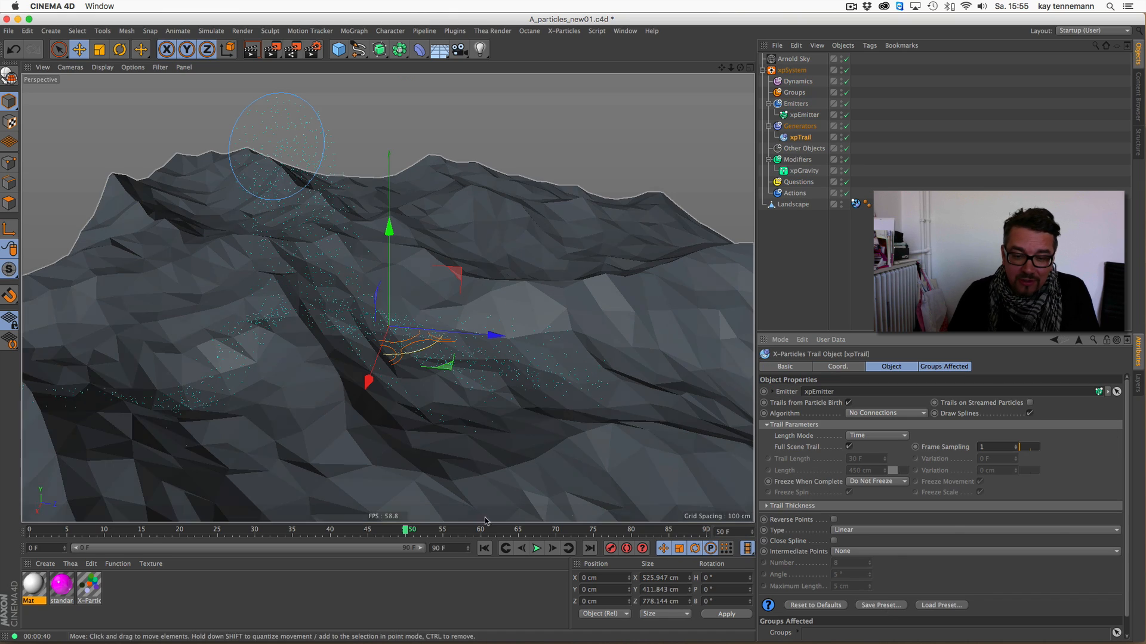
# - Play the particle simulation with its trails from frame 0 and stop it at frame 69
pyautogui.click(484, 548)
pyautogui.click(537, 548)
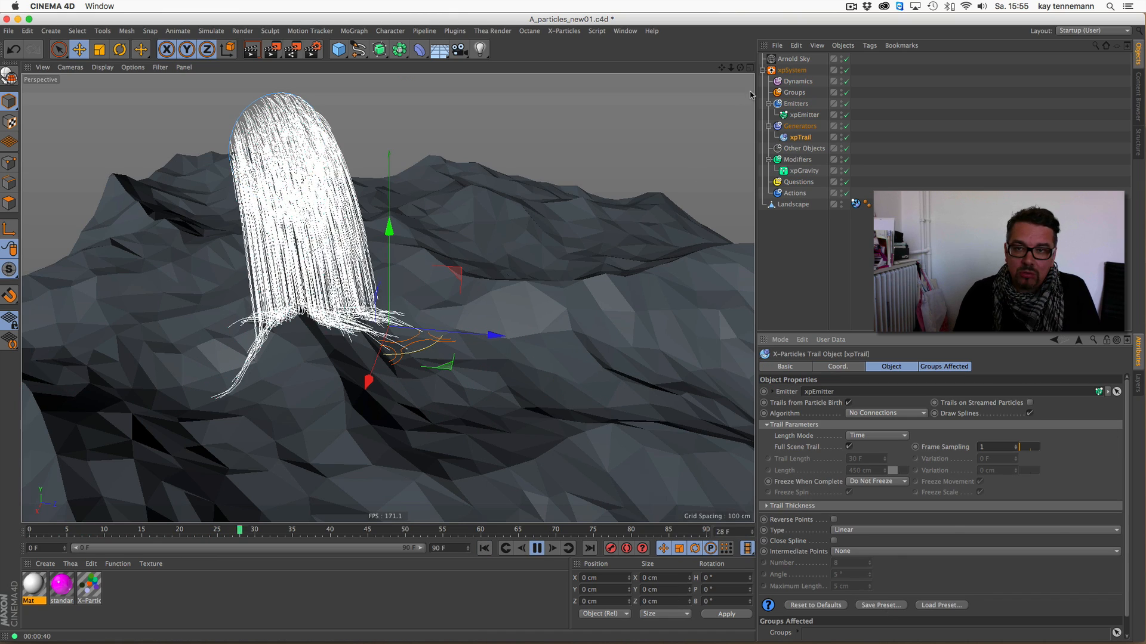
pyautogui.moveTo(745, 65); pyautogui.dragTo(738, 73)
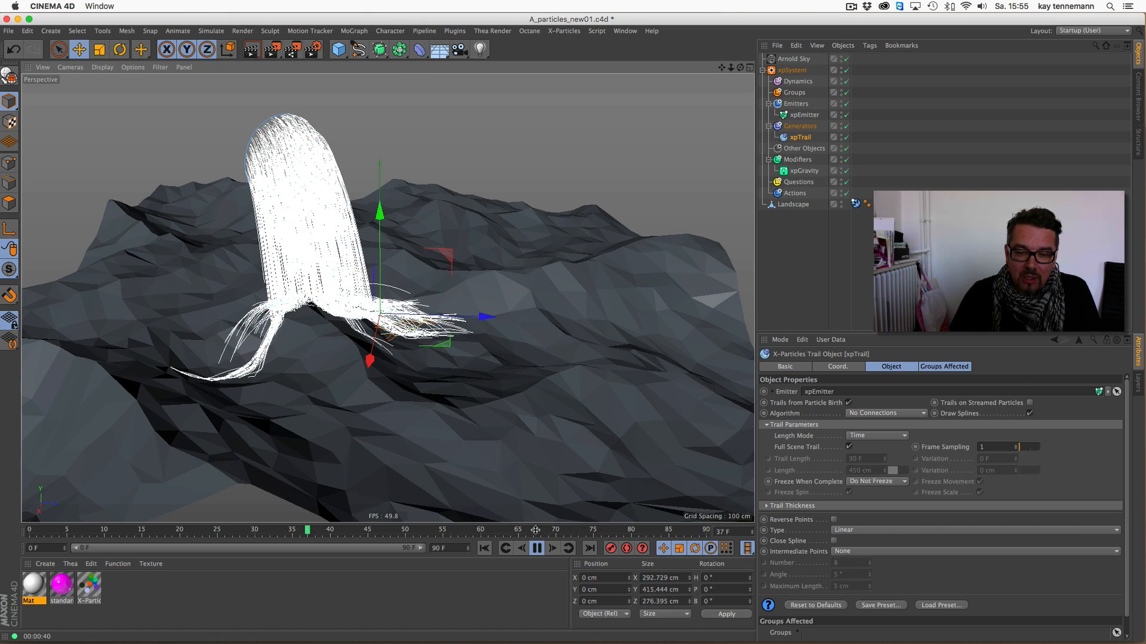
pyautogui.click(537, 548)
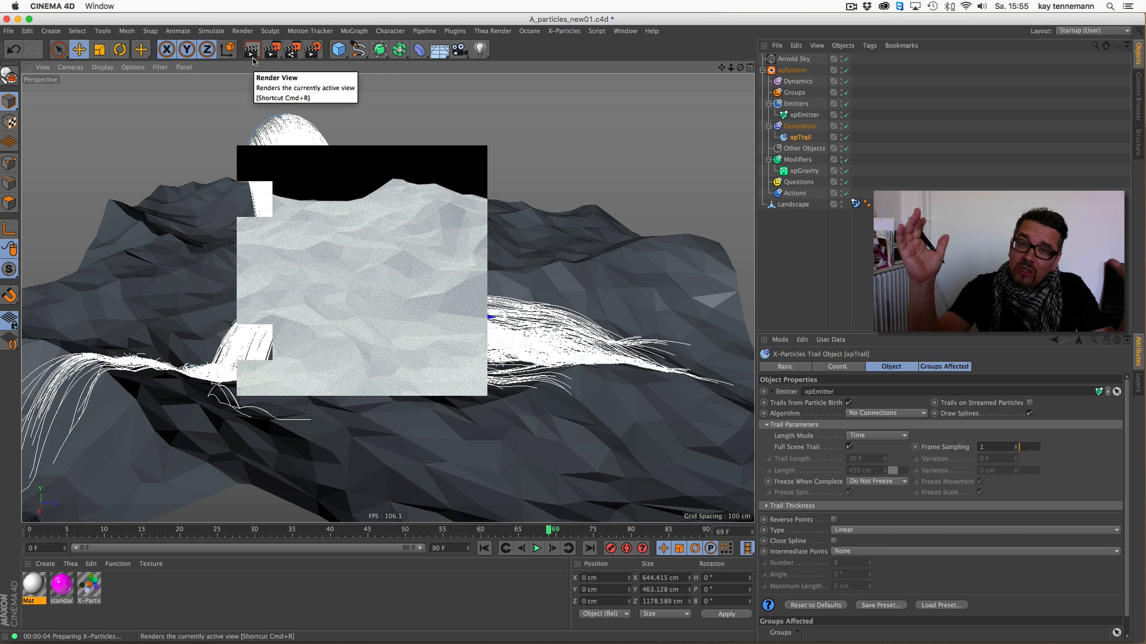
# - Add an Arnold Parameters tag to the xpTrail object
pyautogui.rightClick(802, 137)
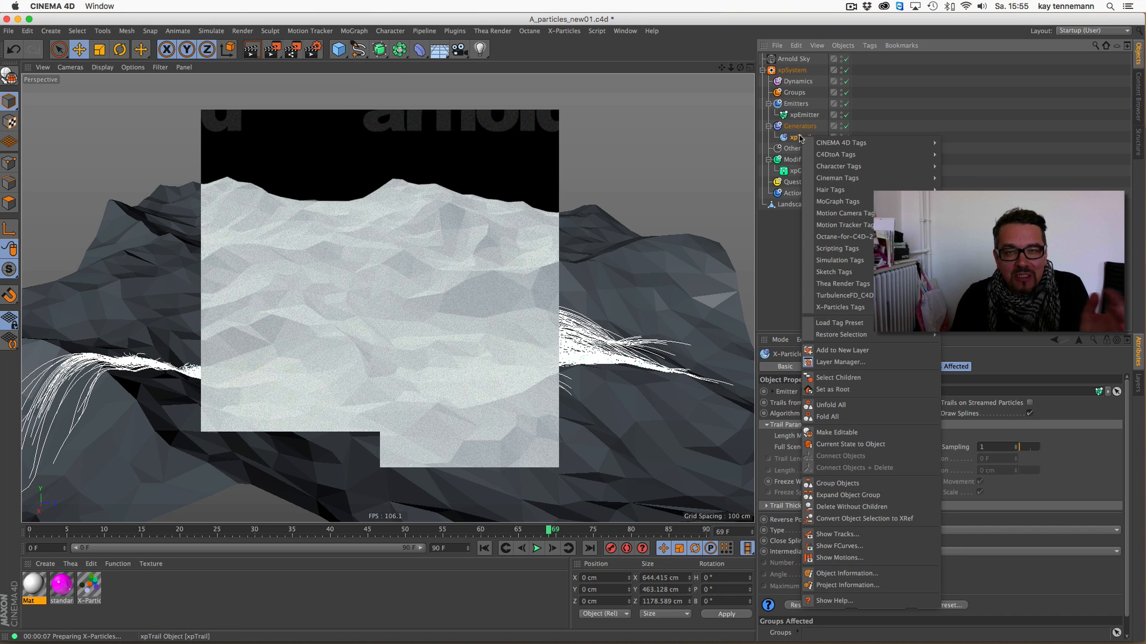
pyautogui.moveTo(818, 143)
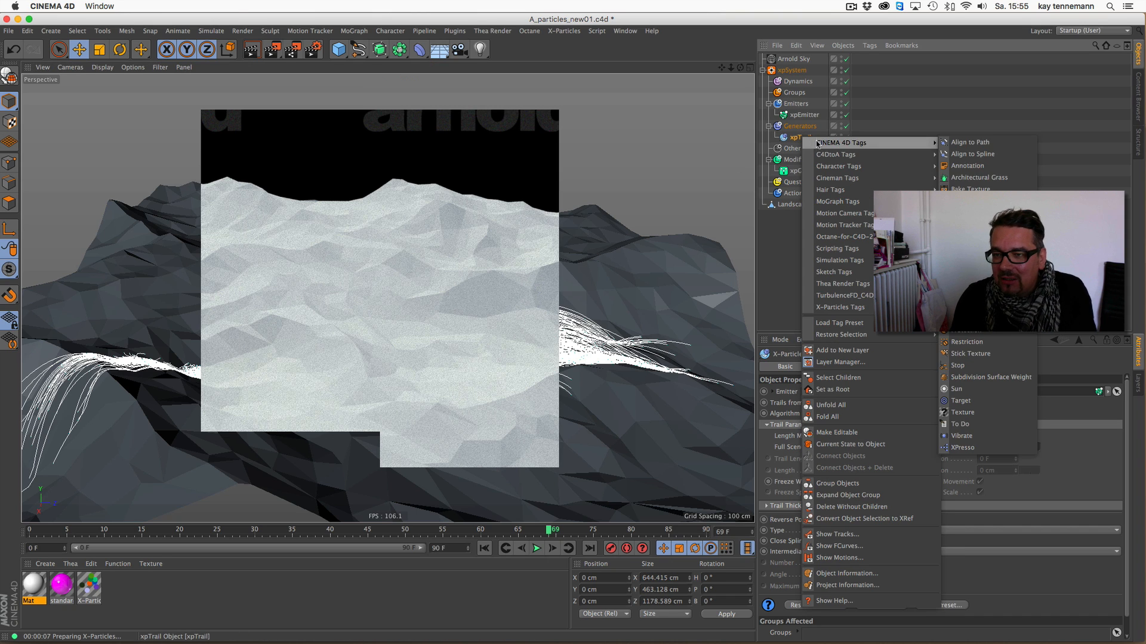
pyautogui.moveTo(856, 157)
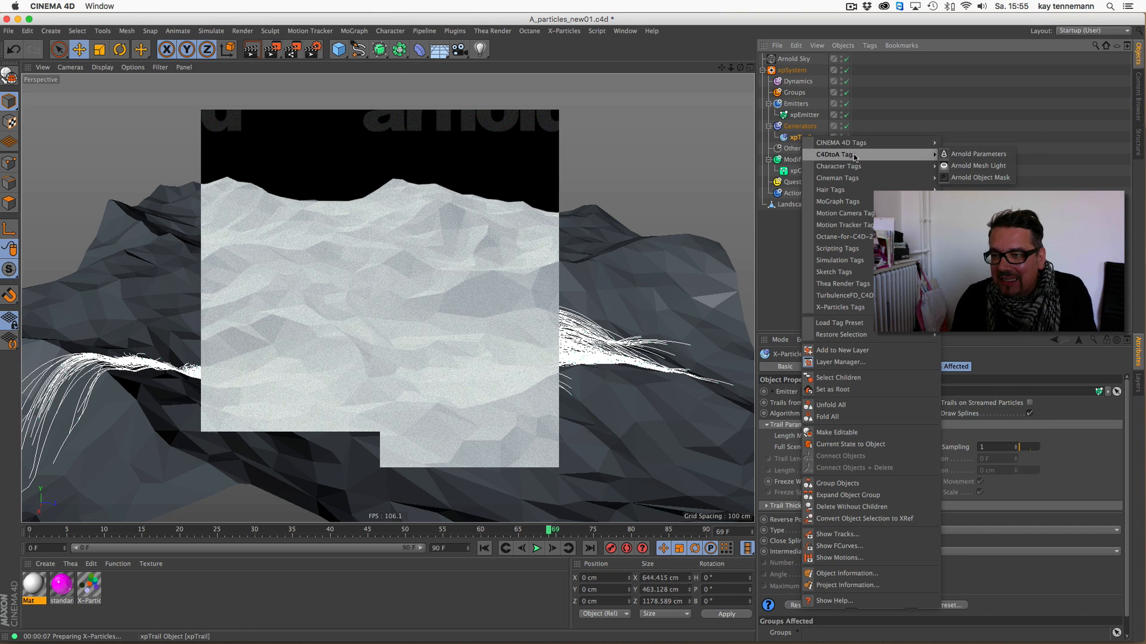
pyautogui.click(976, 155)
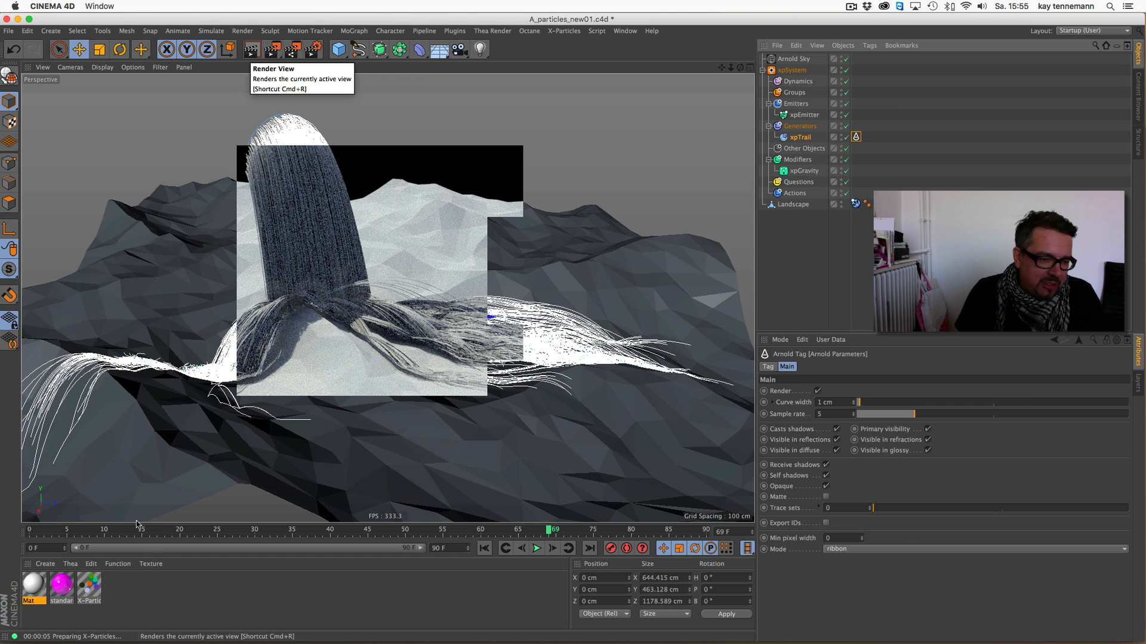
# - Create an Arnold hair surface material, assign it to the xpTrail, and render the view
pyautogui.click(42, 565)
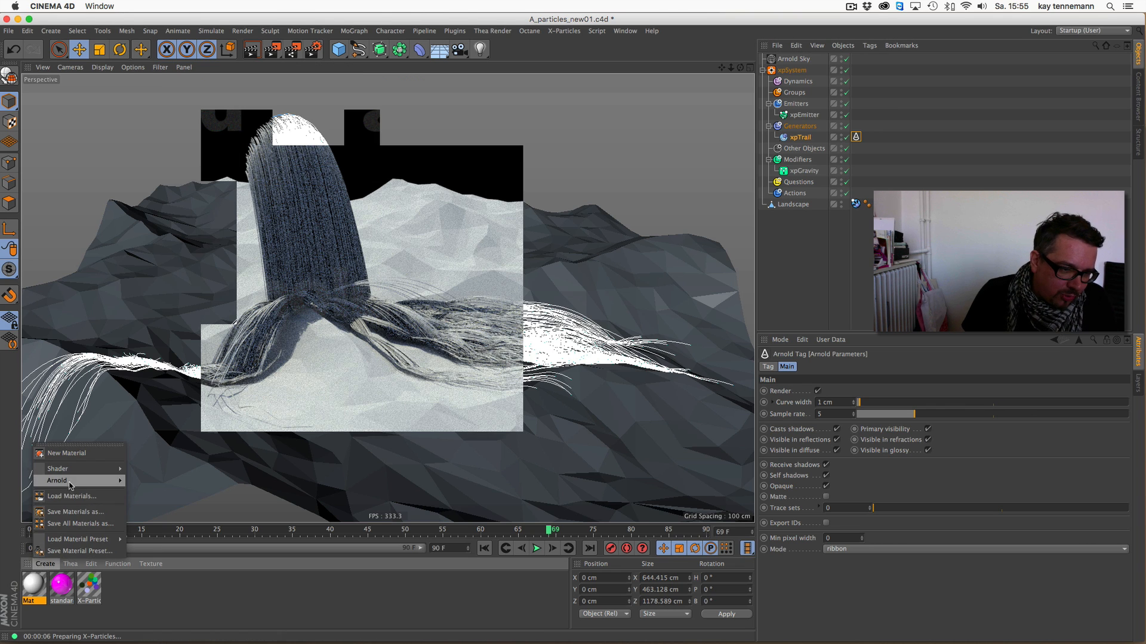
pyautogui.moveTo(57, 481)
pyautogui.moveTo(136, 492)
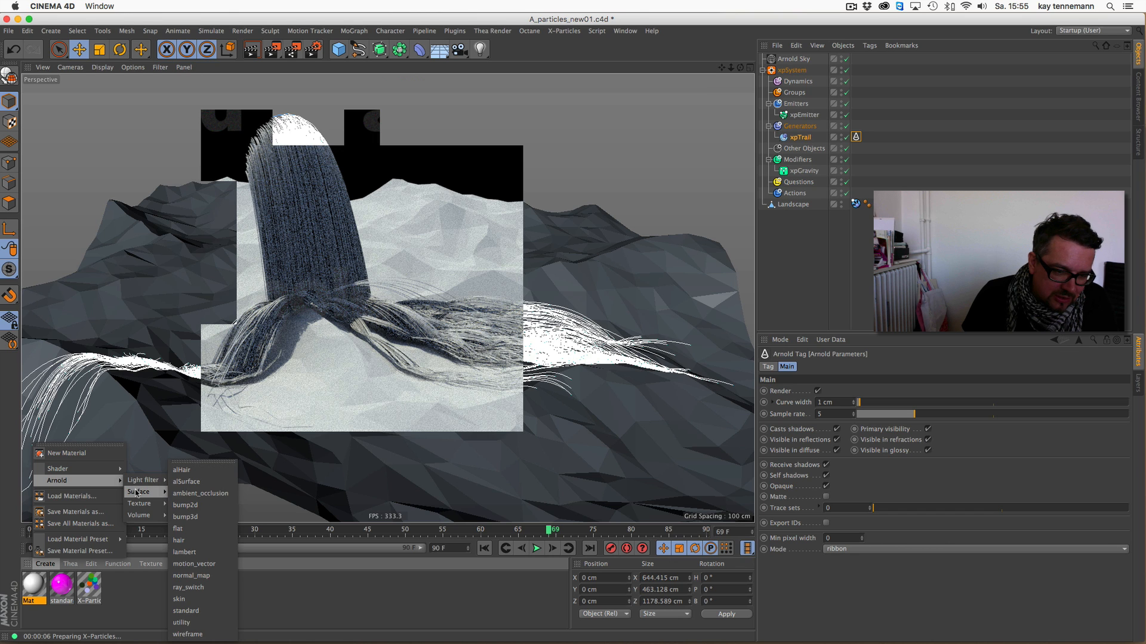
pyautogui.click(178, 540)
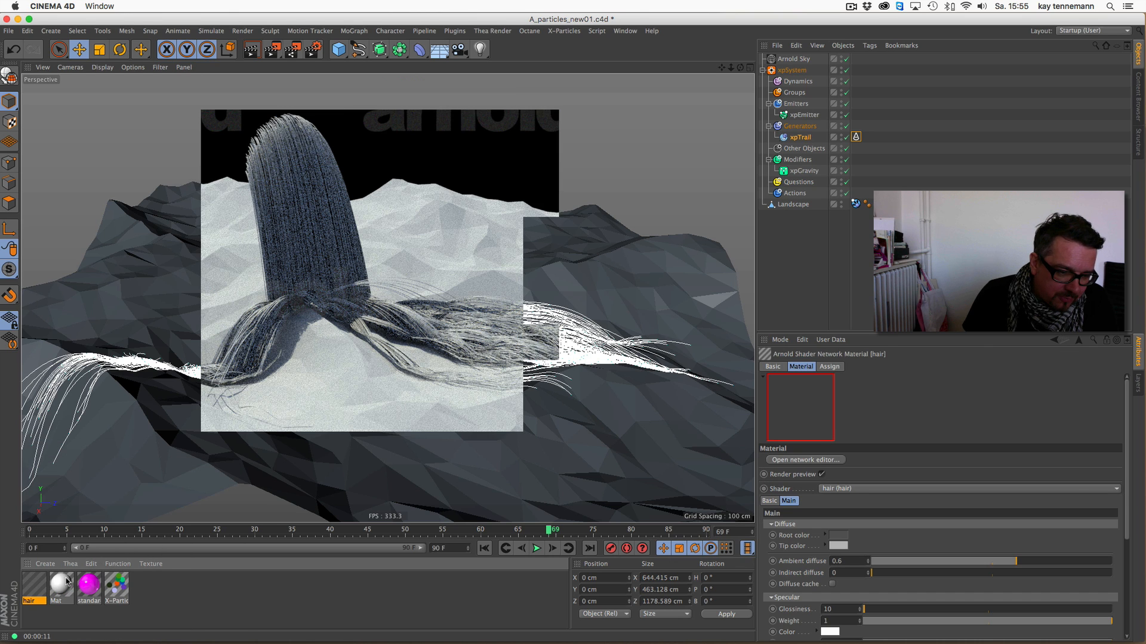
pyautogui.moveTo(41, 584); pyautogui.dragTo(799, 138)
pyautogui.click(251, 50)
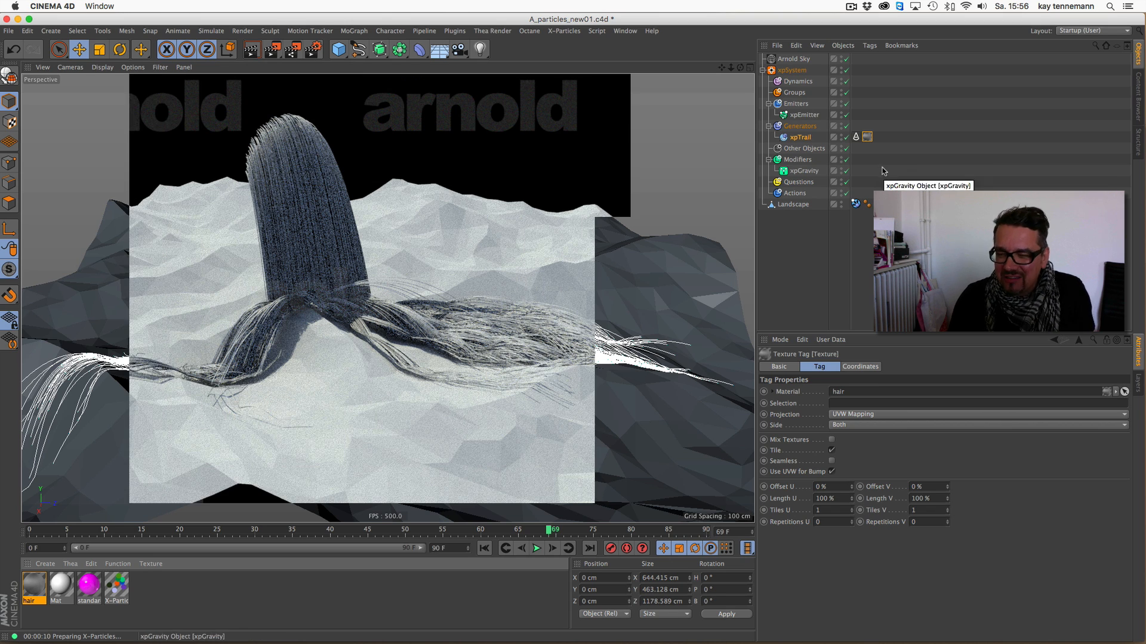
# - Delete the Arnold Parameters tag from the xpTrail as a comparison and add it back
pyautogui.click(856, 139)
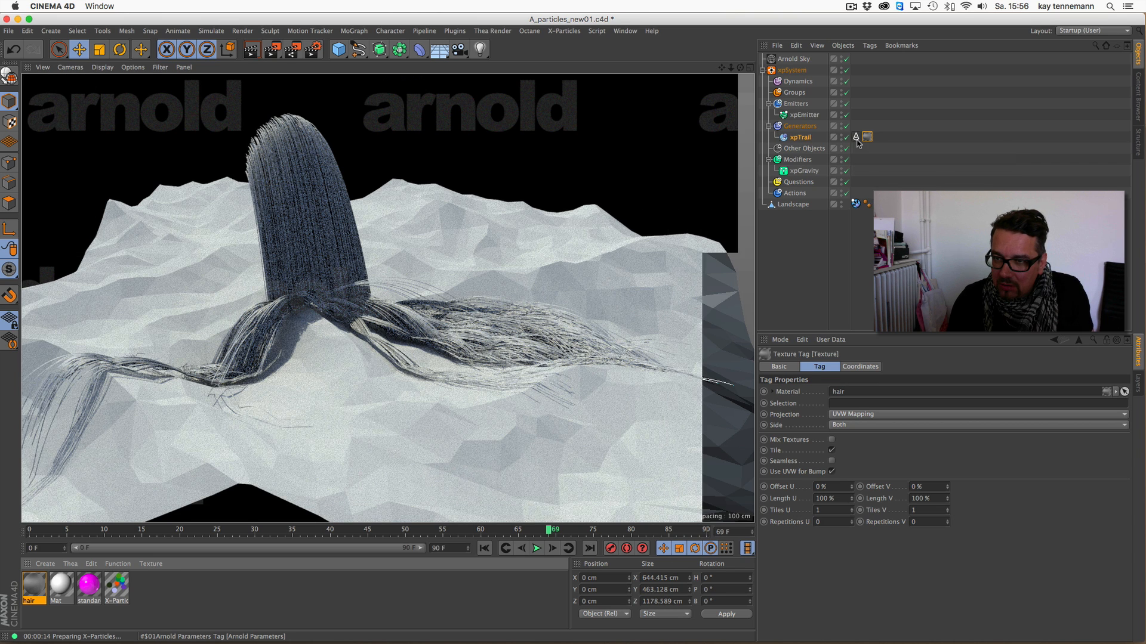
pyautogui.press('Delete')
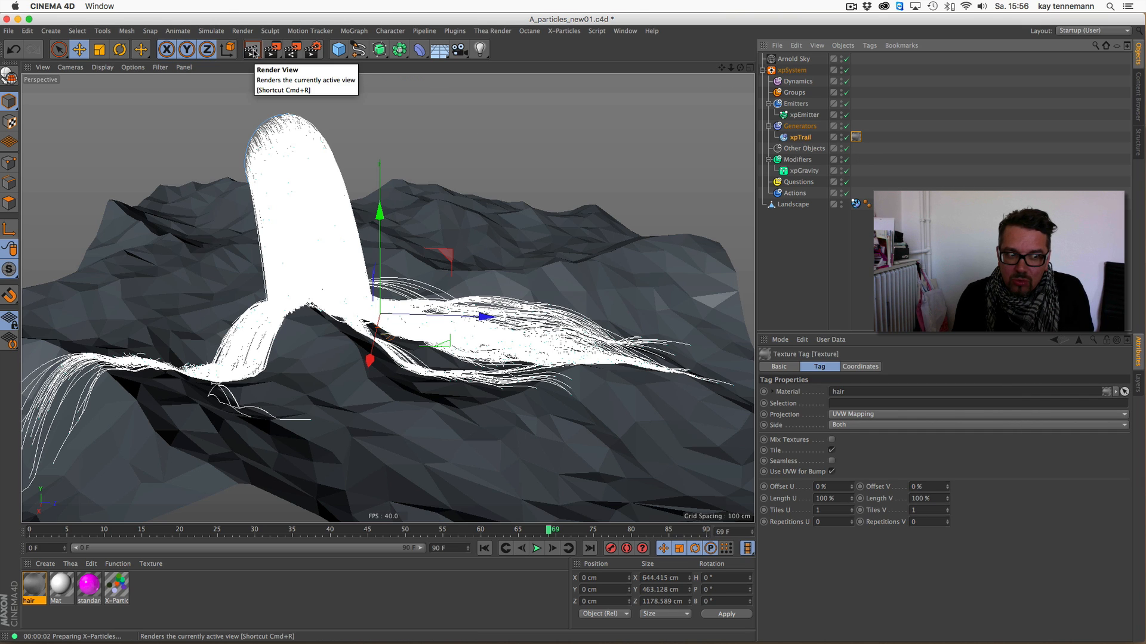
pyautogui.rightClick(793, 140)
pyautogui.click(970, 160)
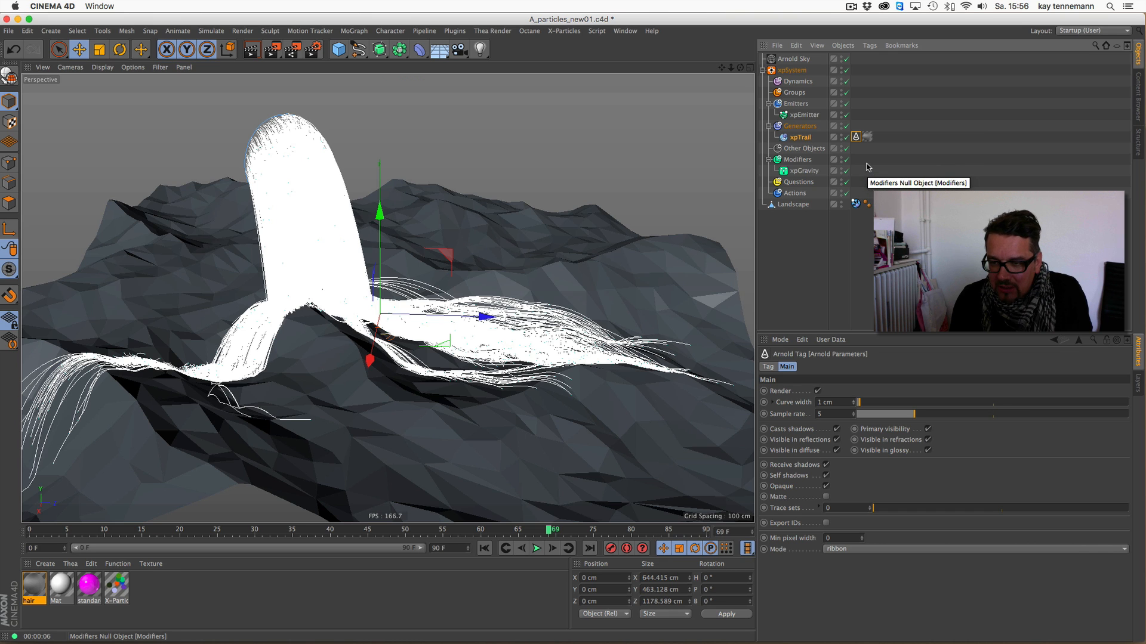
# - Set the primary specular color of the hair material to red and close its editor
pyautogui.click(34, 582)
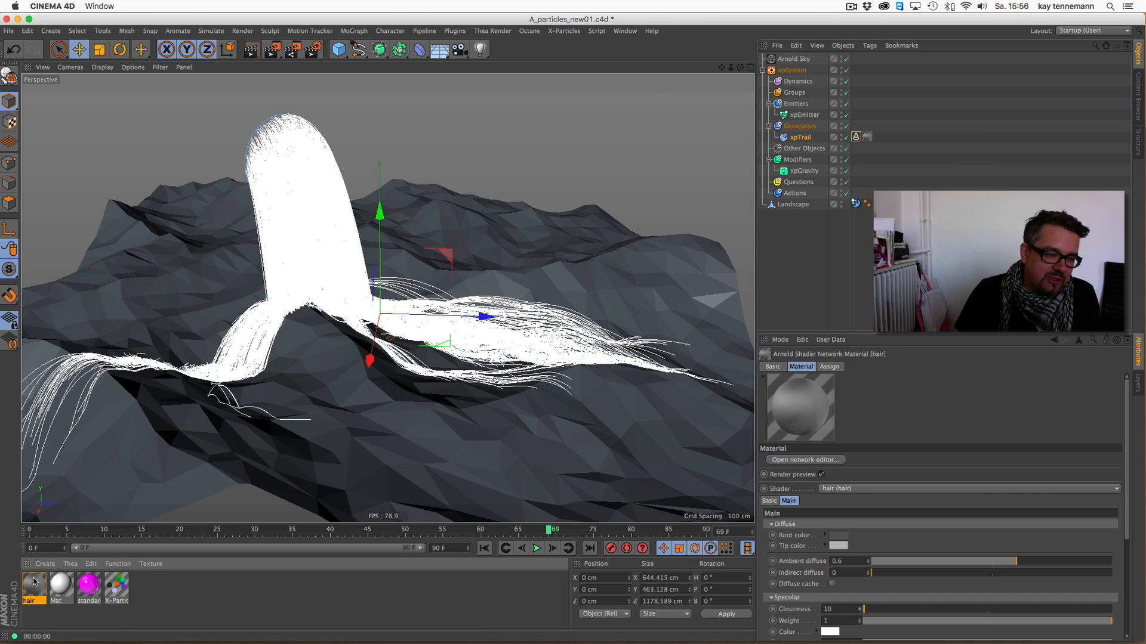
pyautogui.doubleClick(34, 582)
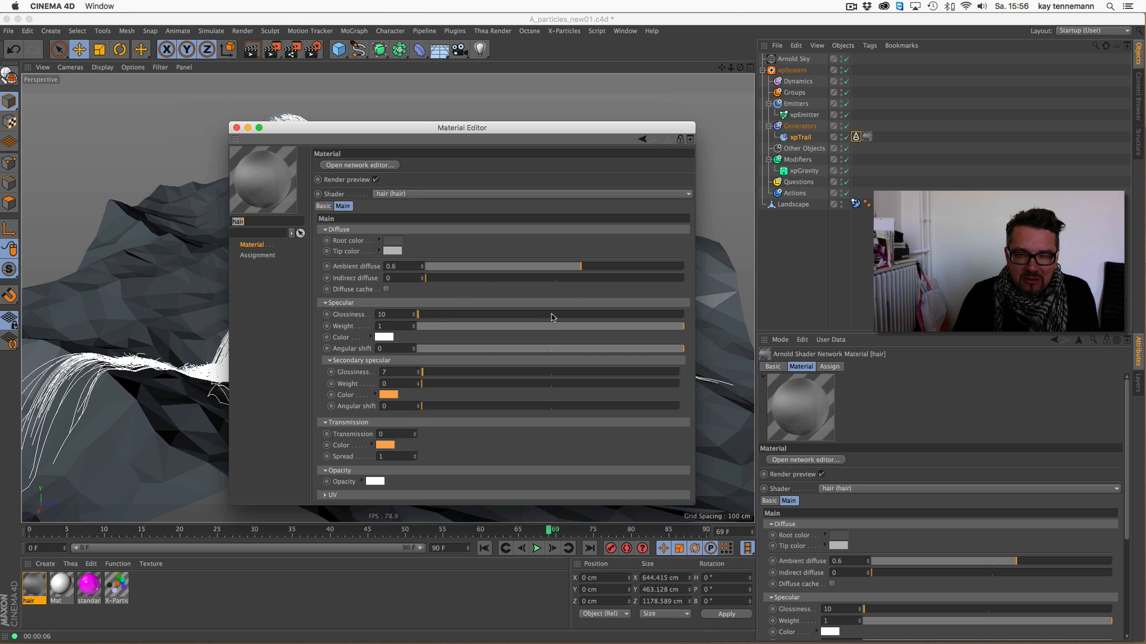
pyautogui.click(411, 194)
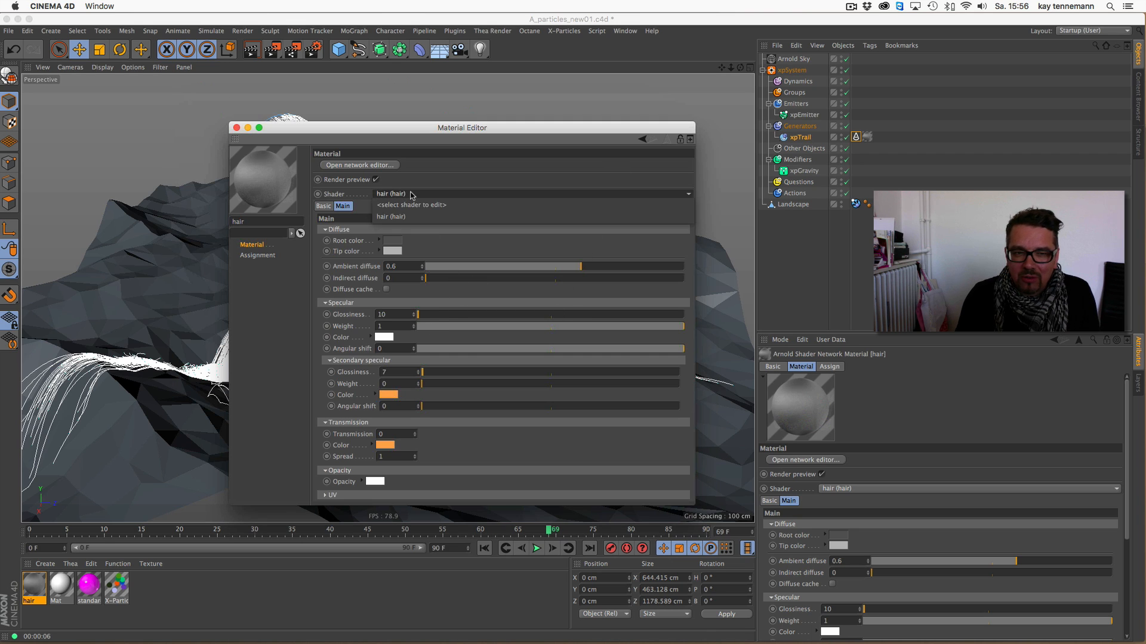
pyautogui.click(414, 216)
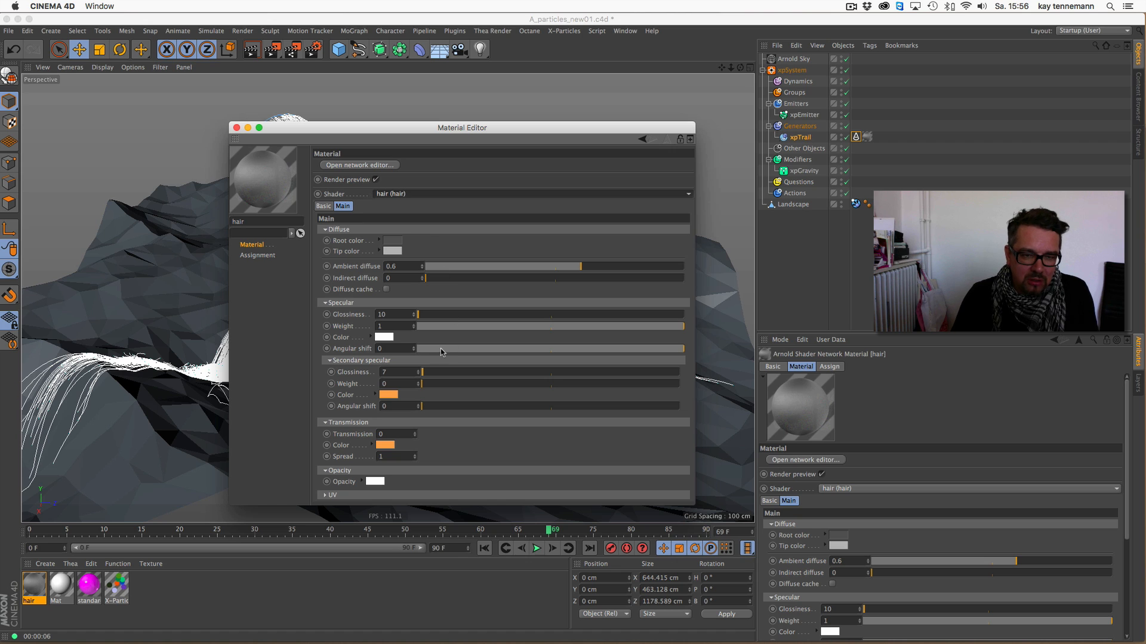
pyautogui.click(384, 338)
pyautogui.click(309, 304)
pyautogui.click(412, 383)
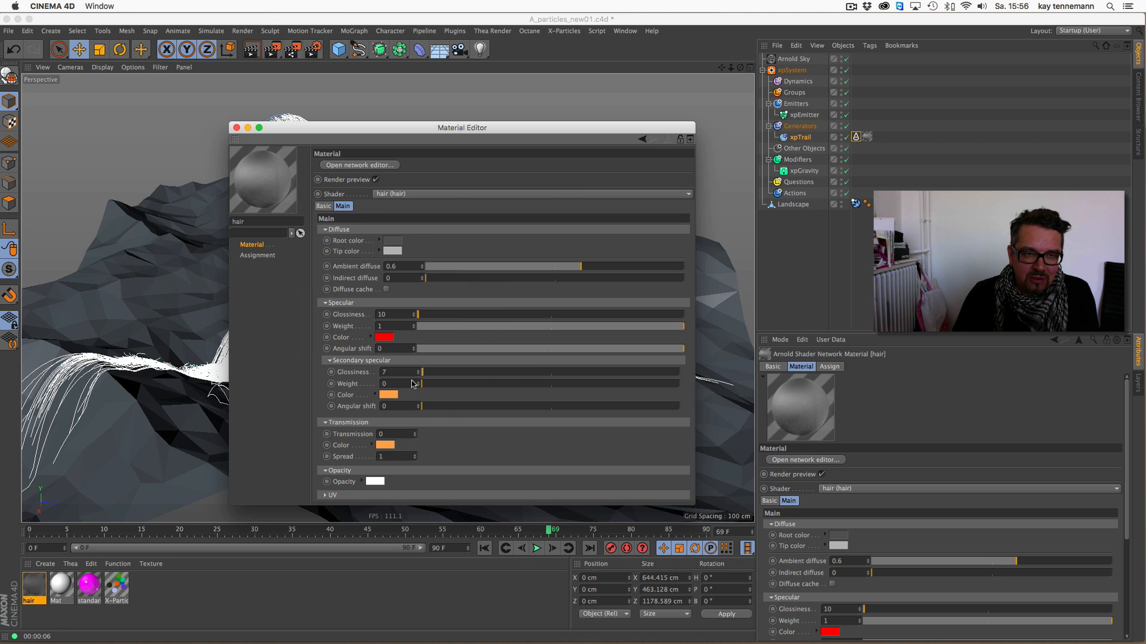
pyautogui.click(237, 127)
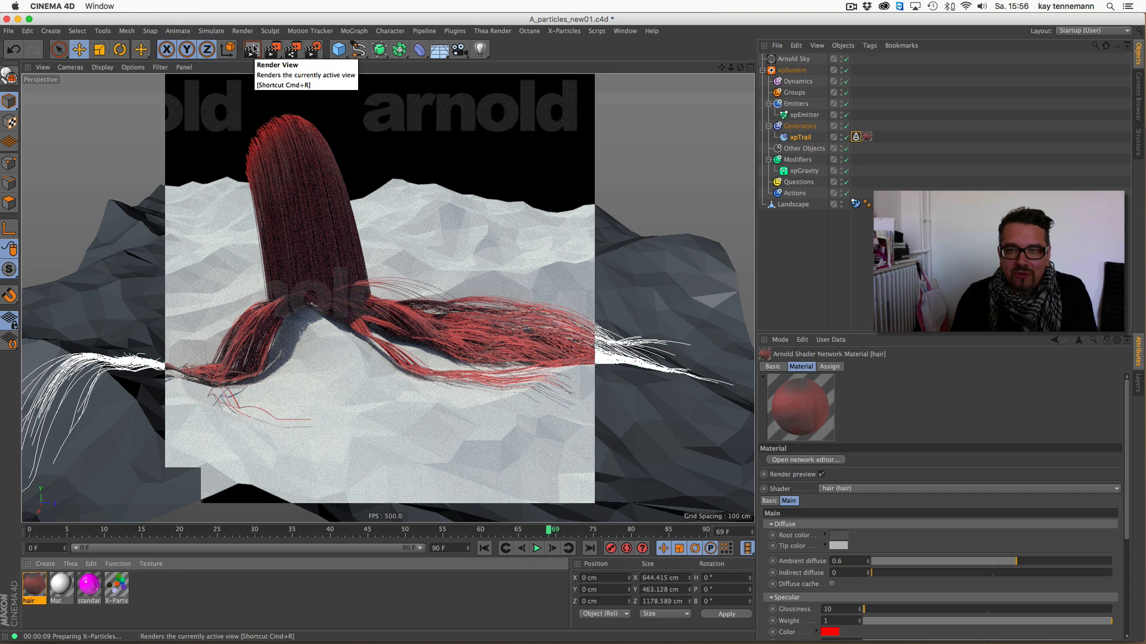
# - Replay the trail simulation from frame 0 and stop it at frame 65
pyautogui.moveTo(741, 67)
pyautogui.mouseDown()
pyautogui.moveTo(717, 97)
pyautogui.moveTo(734, 72)
pyautogui.mouseUp()
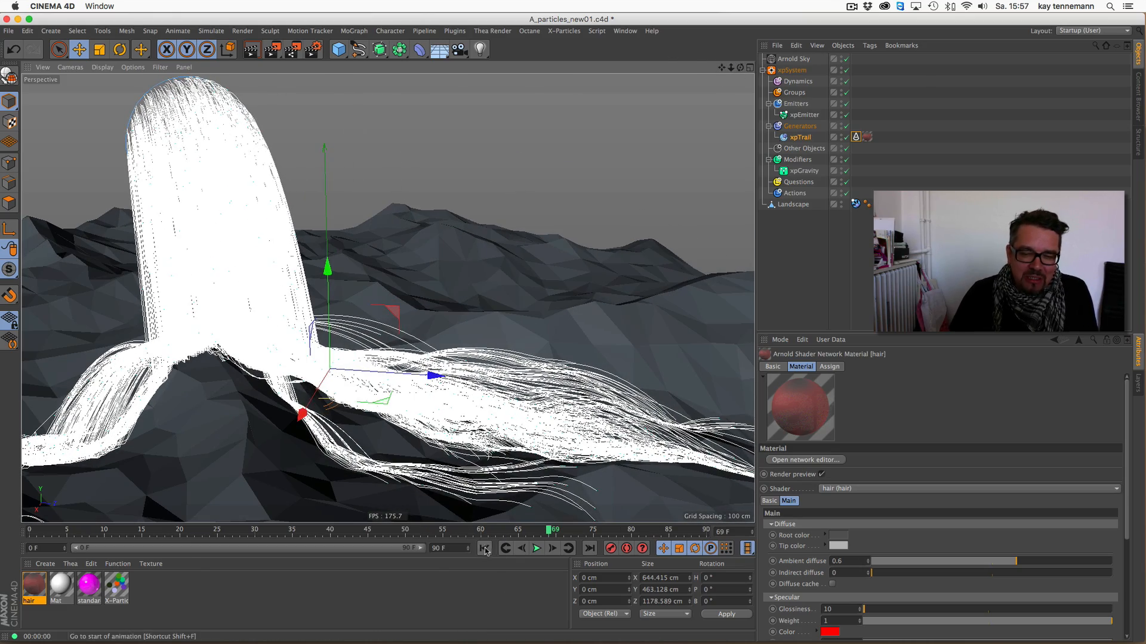
pyautogui.click(484, 549)
pyautogui.click(537, 548)
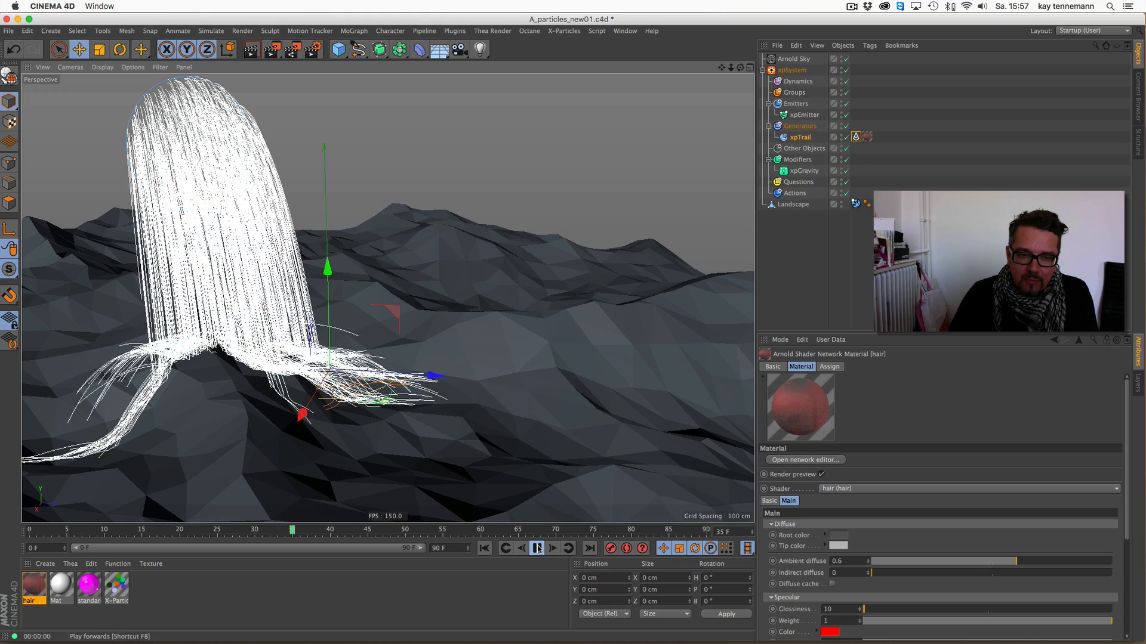
pyautogui.click(537, 548)
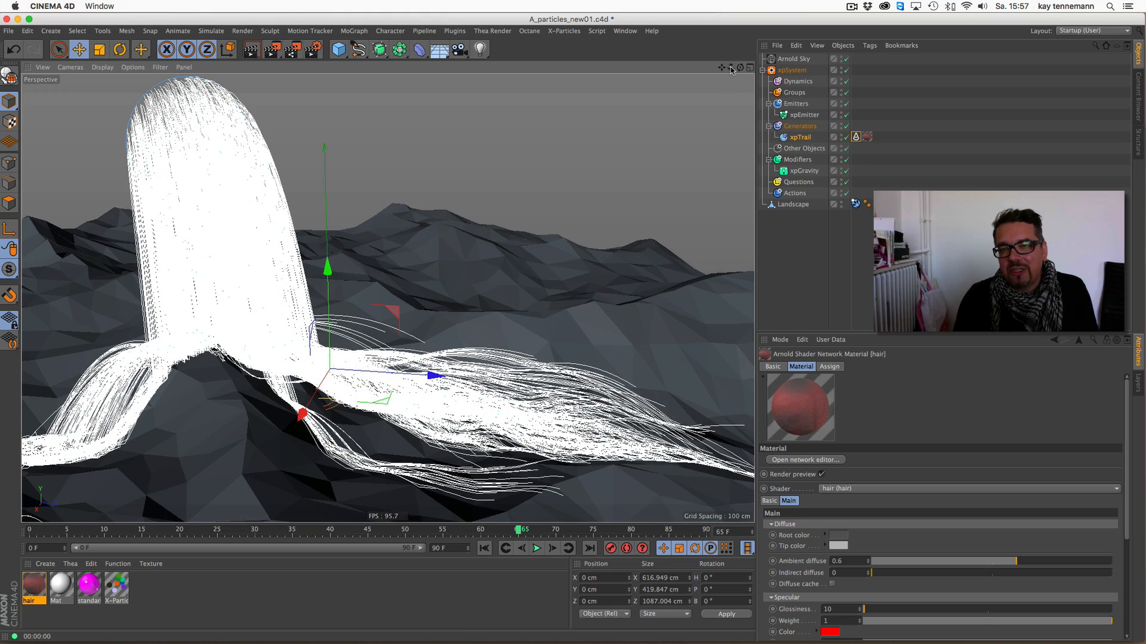
pyautogui.moveTo(731, 70); pyautogui.dragTo(717, 71)
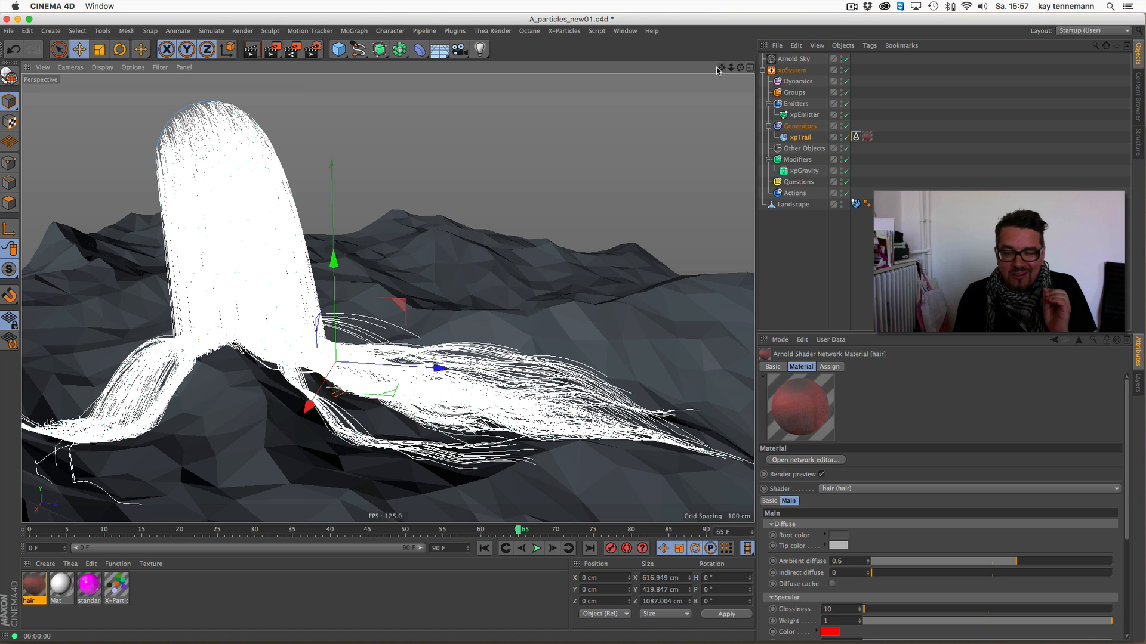
# - Review the generator object types offered by the xpSystem and enlarge the attributes area to show all its options
pyautogui.click(792, 70)
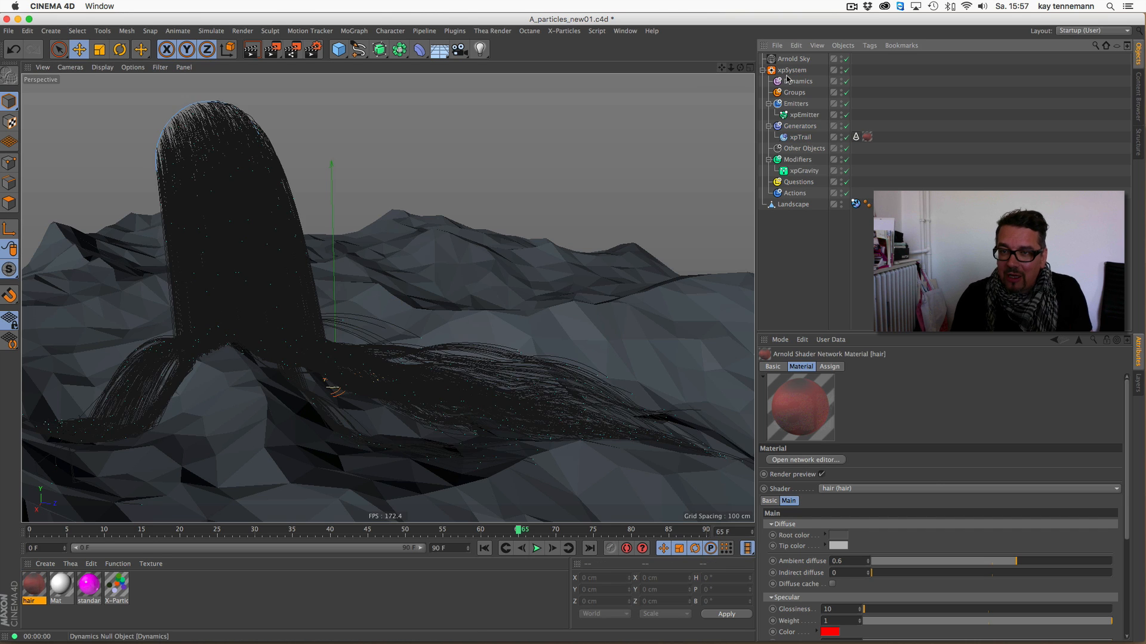
pyautogui.click(857, 504)
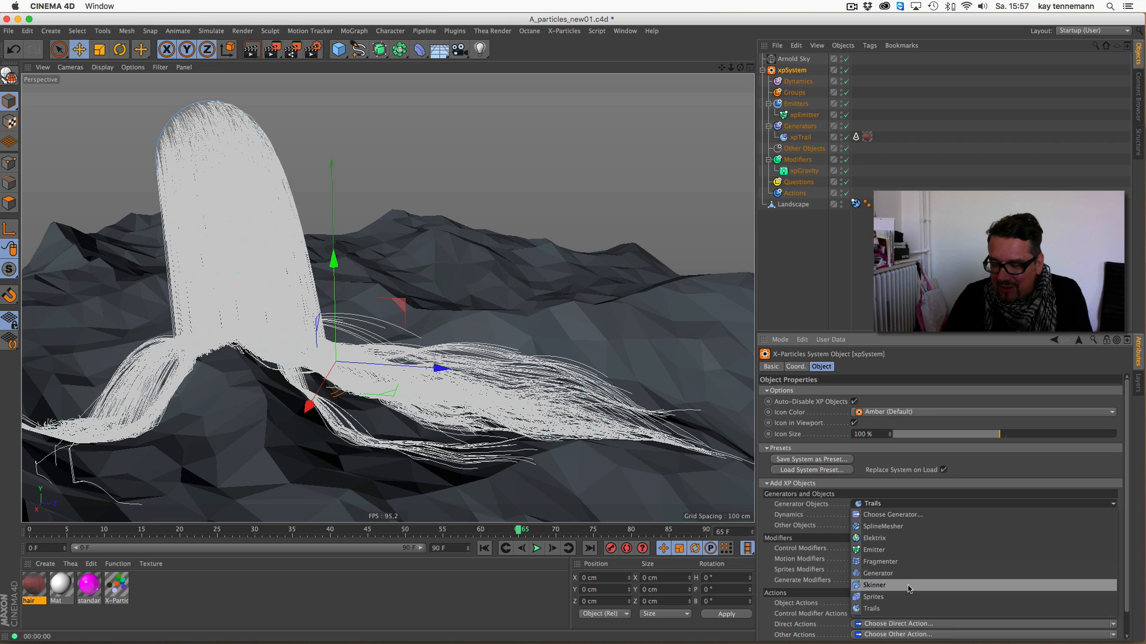
pyautogui.click(1032, 468)
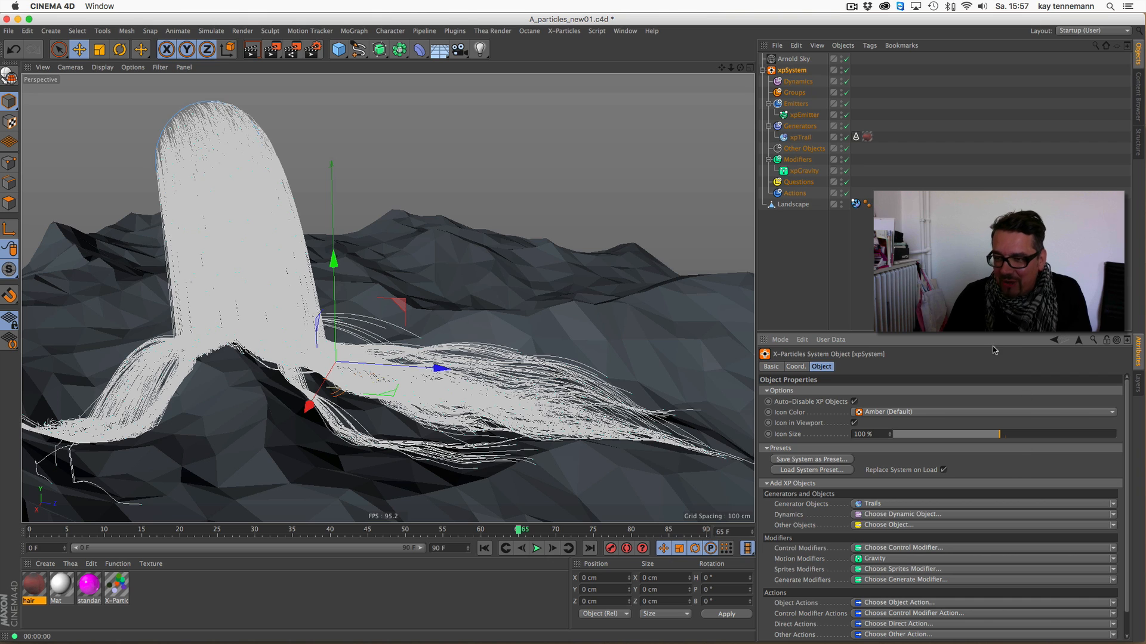
pyautogui.moveTo(993, 339); pyautogui.dragTo(993, 269)
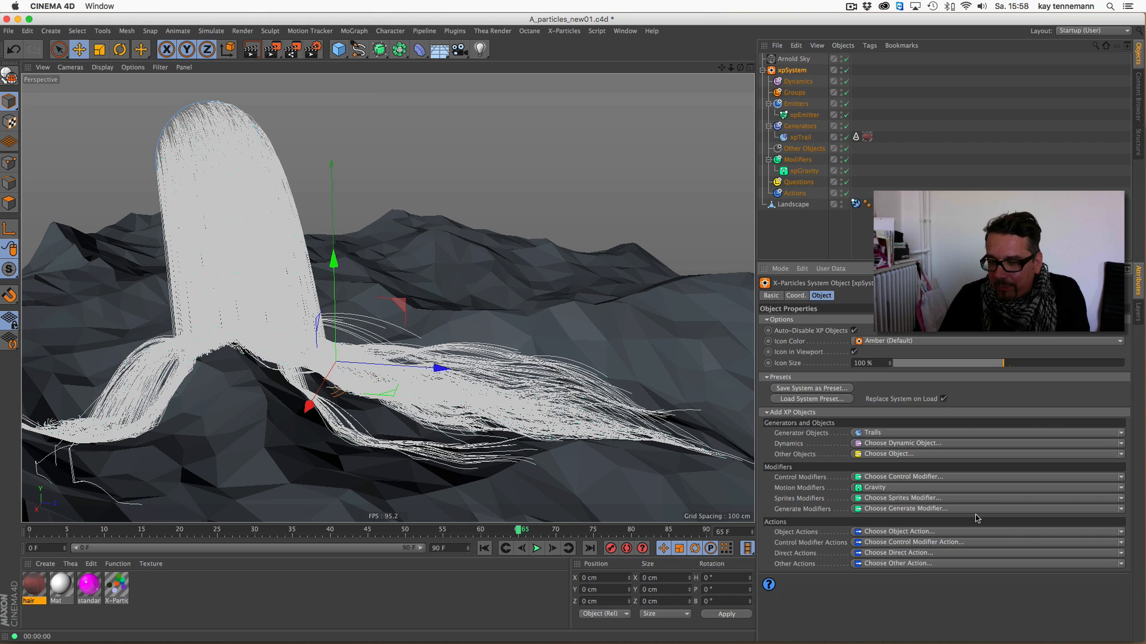
# - Run the particle trails again from frame 0 and stop at frame 49
pyautogui.click(483, 548)
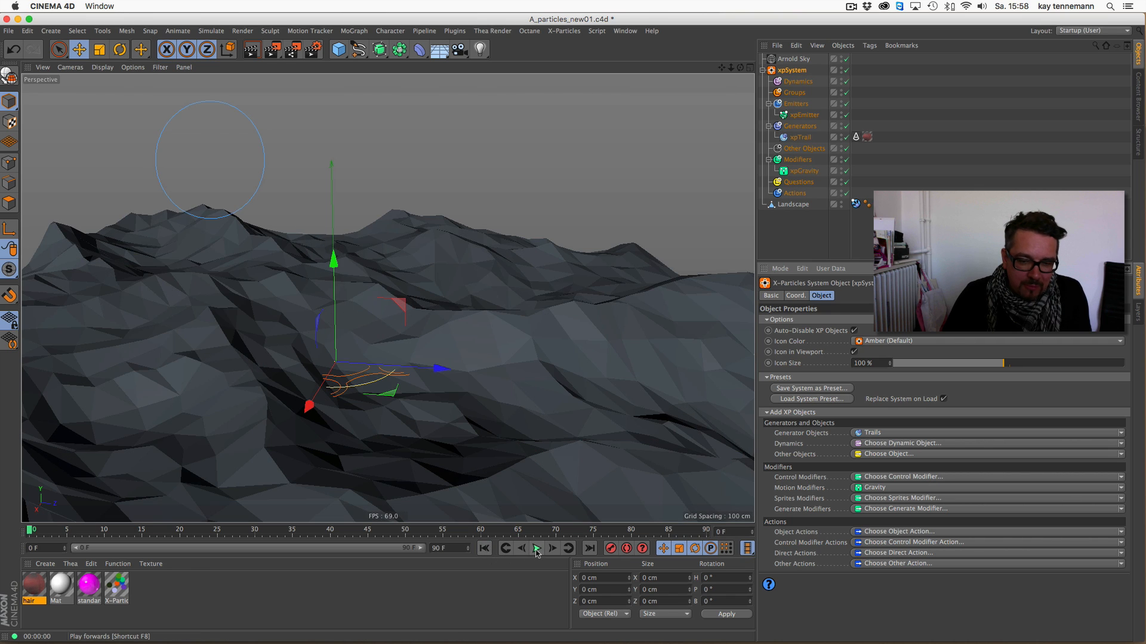
pyautogui.click(536, 548)
pyautogui.click(537, 550)
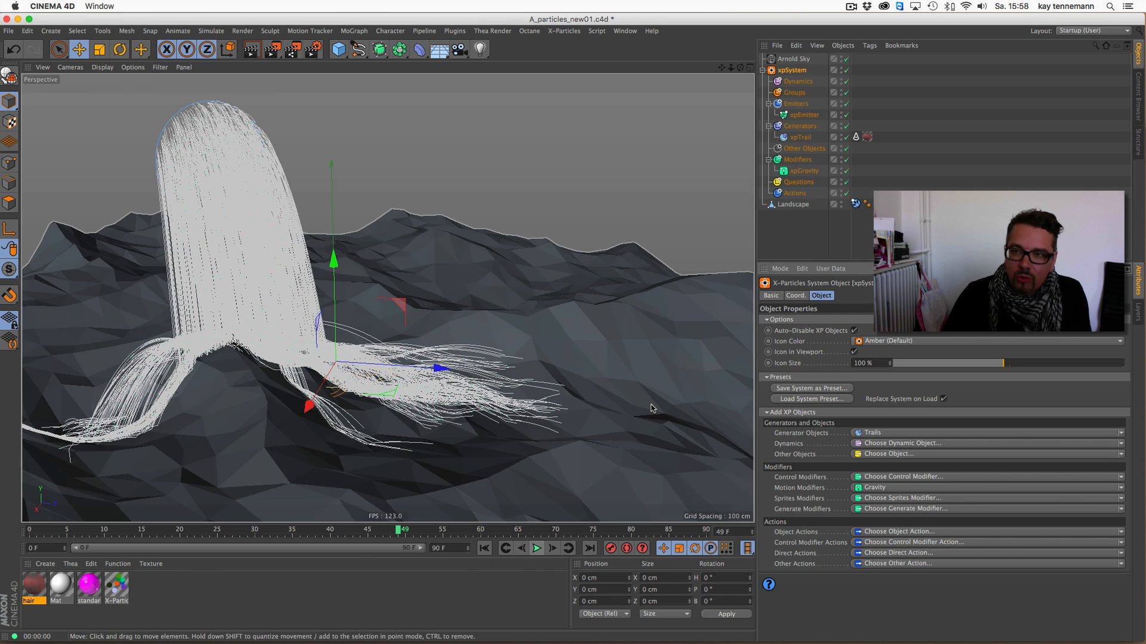
# - Delete the xpTrail from the particle system together with its Arnold Parameters and hair material tags
pyautogui.moveTo(888, 144); pyautogui.dragTo(854, 137)
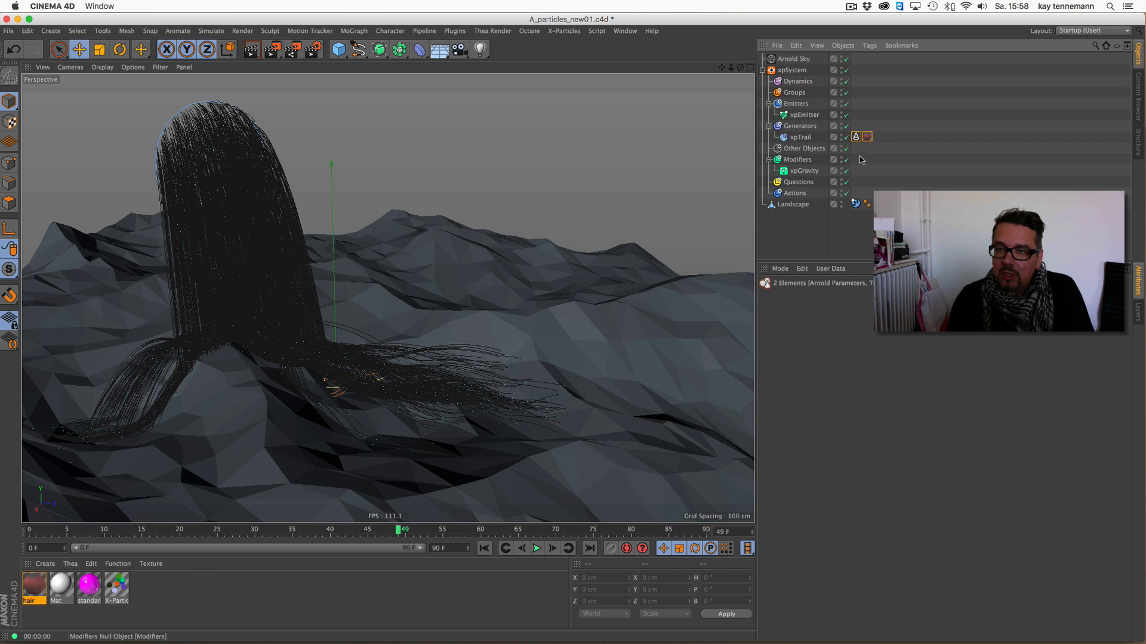
pyautogui.press('Delete')
pyautogui.press('Delete')
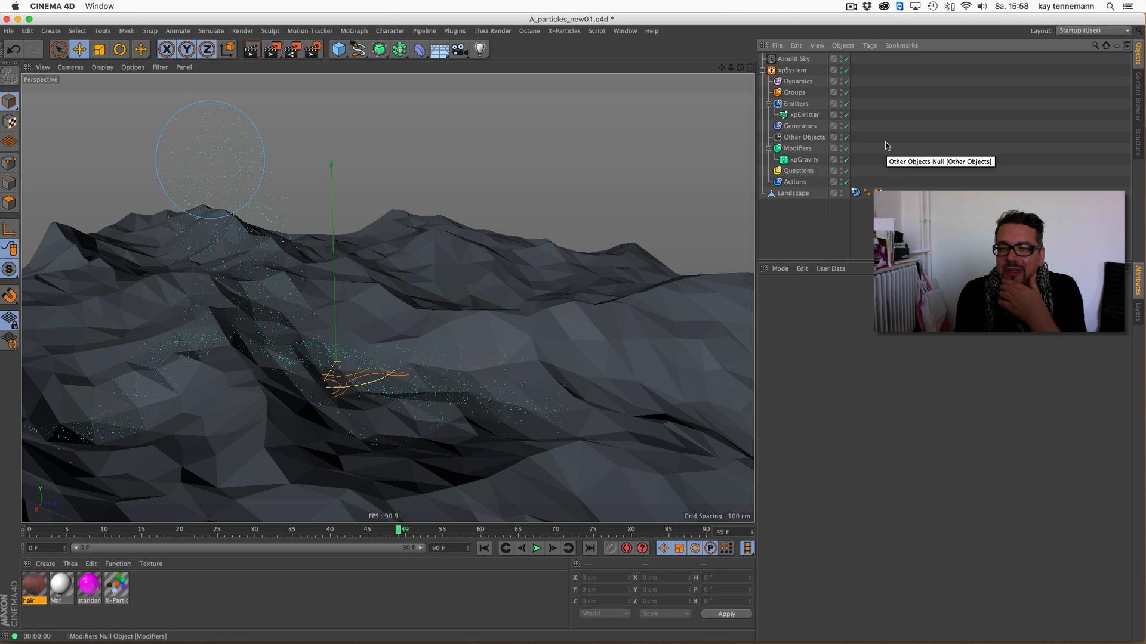
# - Add an Arnold Parameters tag to the xpEmitter and assign the X-Particles material to it
pyautogui.rightClick(809, 116)
pyautogui.moveTo(836, 120)
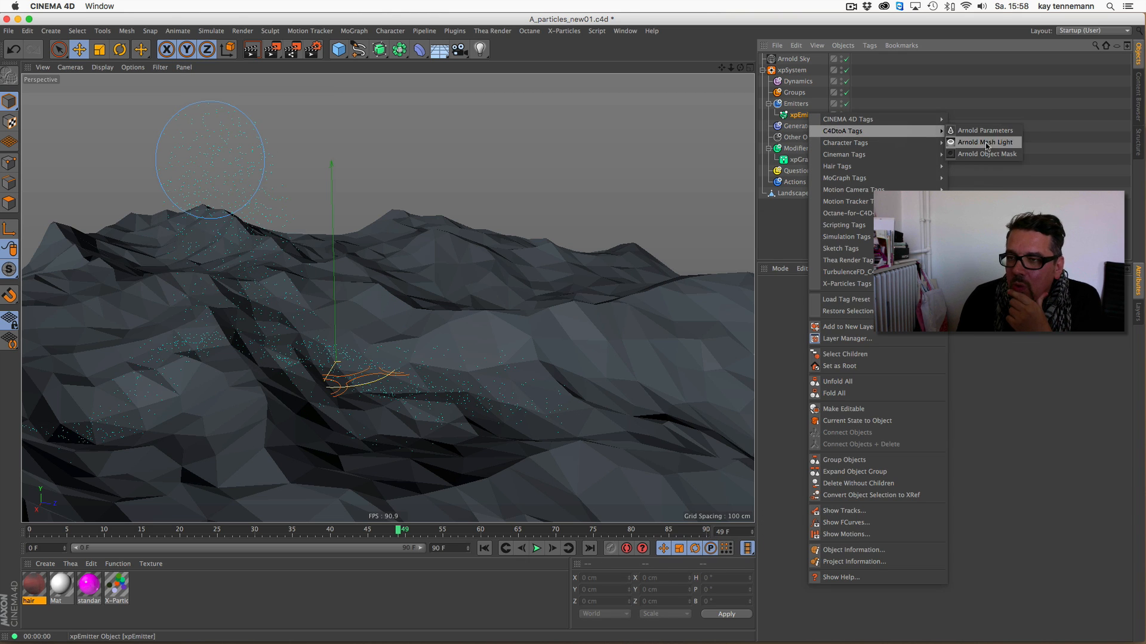
pyautogui.click(1005, 134)
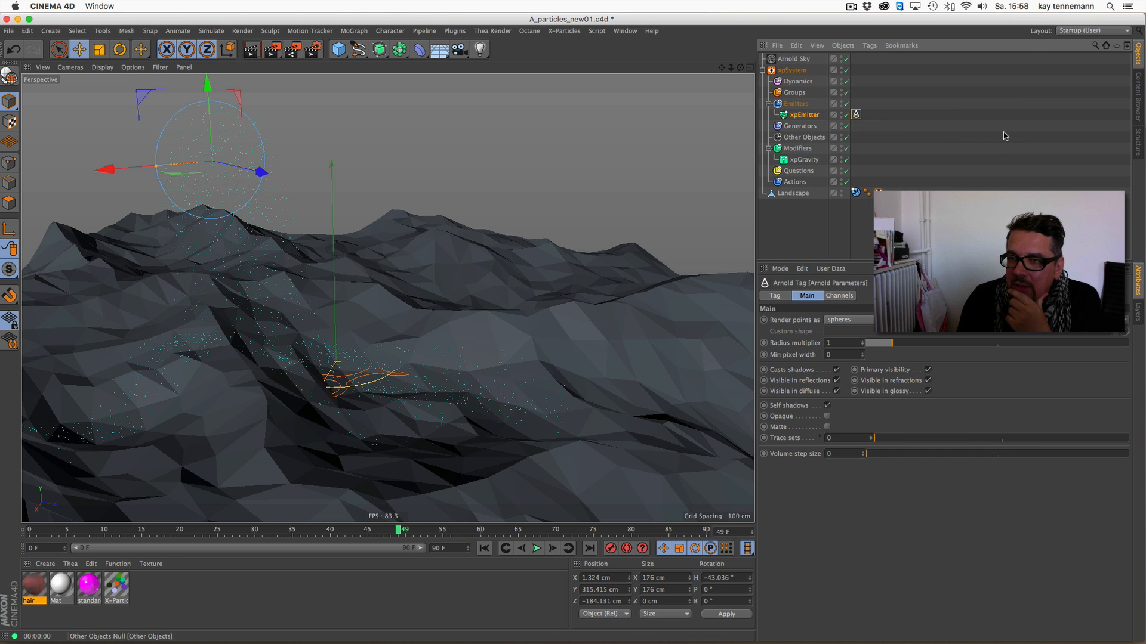
pyautogui.moveTo(119, 587); pyautogui.dragTo(800, 123)
# - Play the particle simulation on to frame 61 and render the active view
pyautogui.click(537, 548)
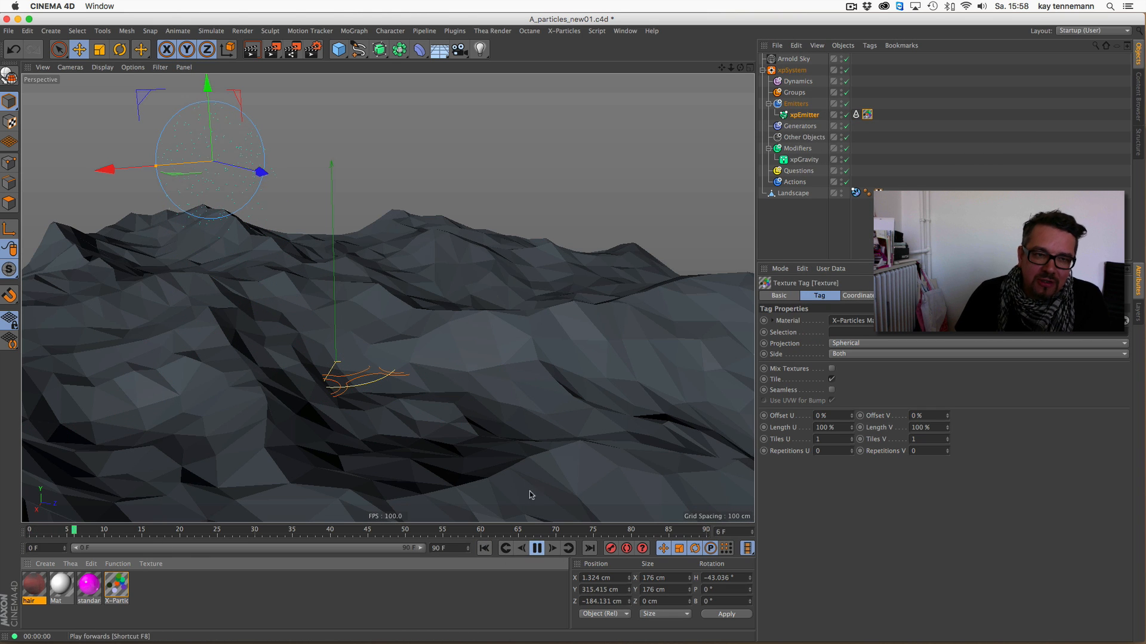
pyautogui.click(252, 52)
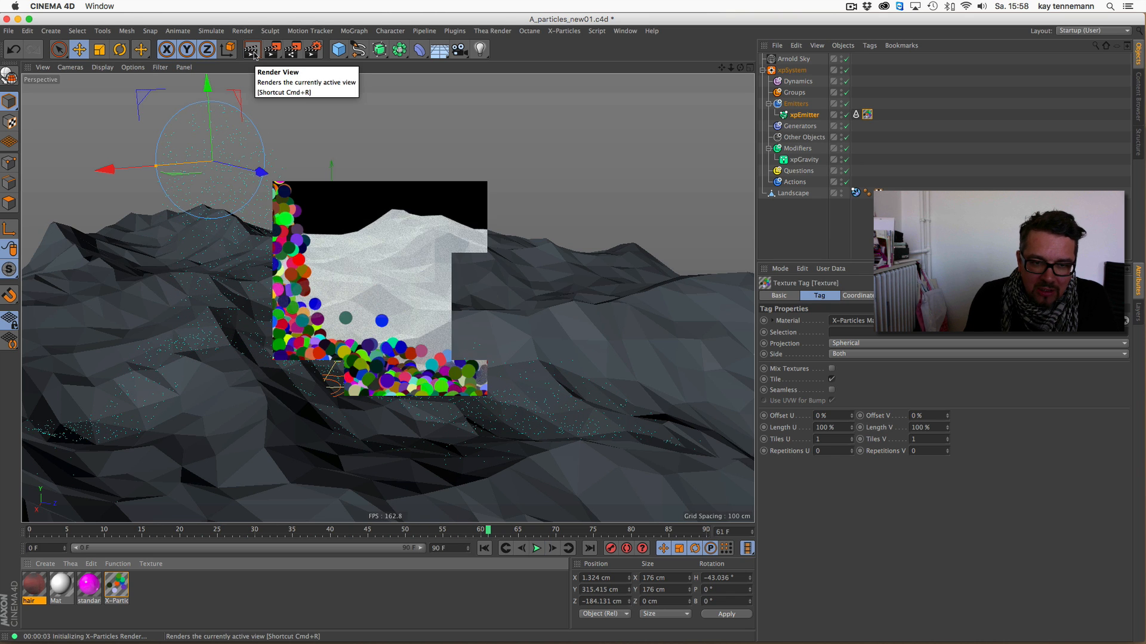
# - Set the X-Particles material's color mode to Particle Color
pyautogui.click(115, 588)
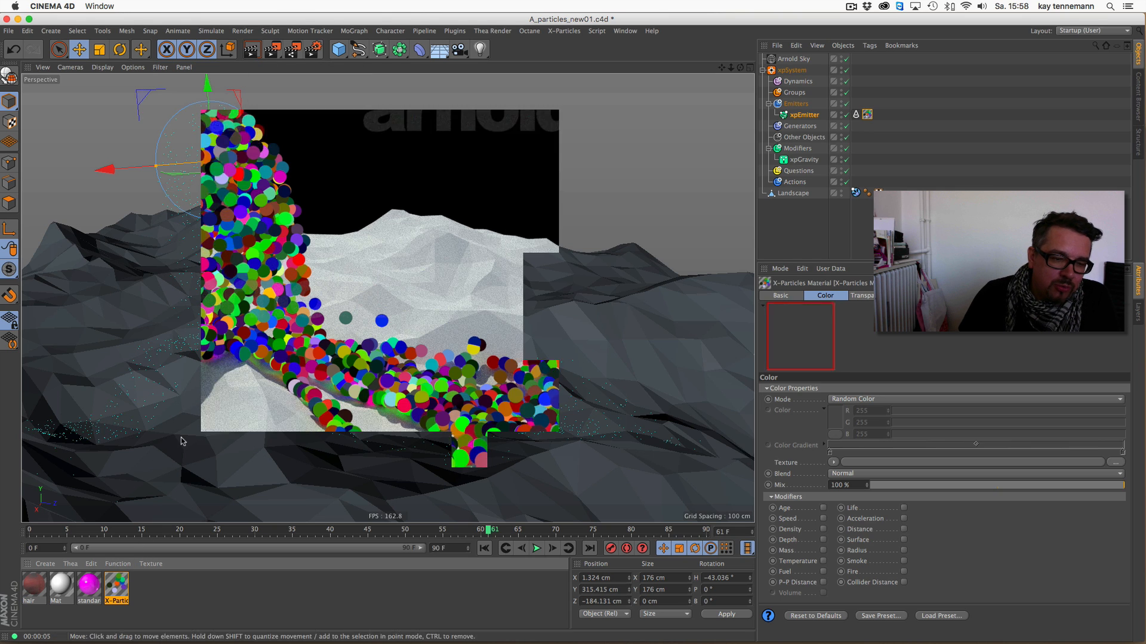
pyautogui.doubleClick(116, 587)
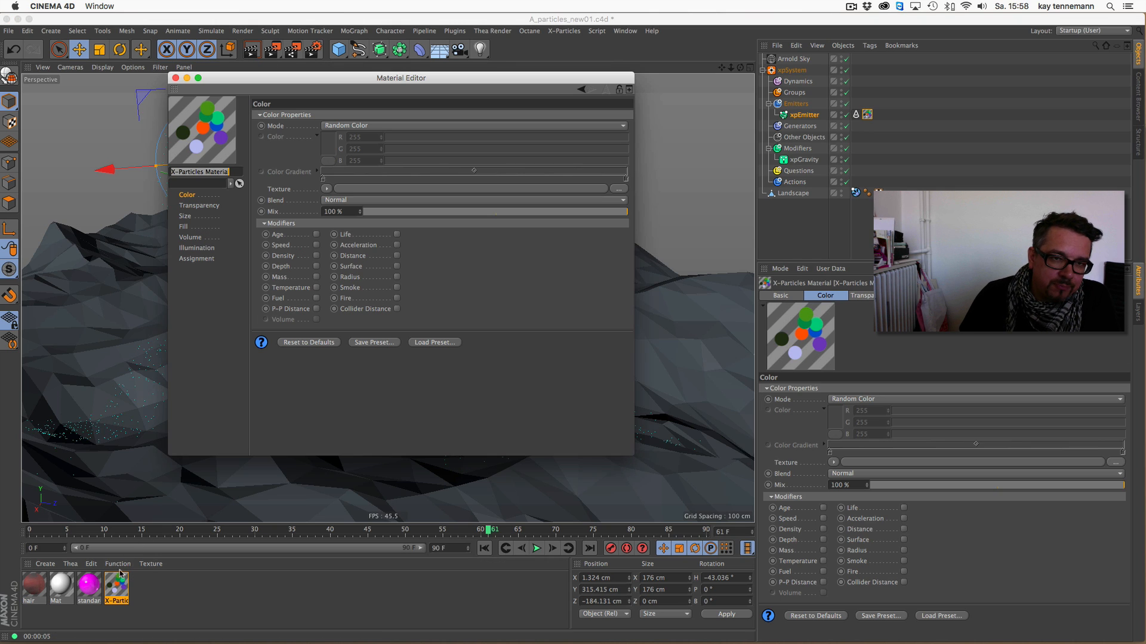
pyautogui.click(363, 126)
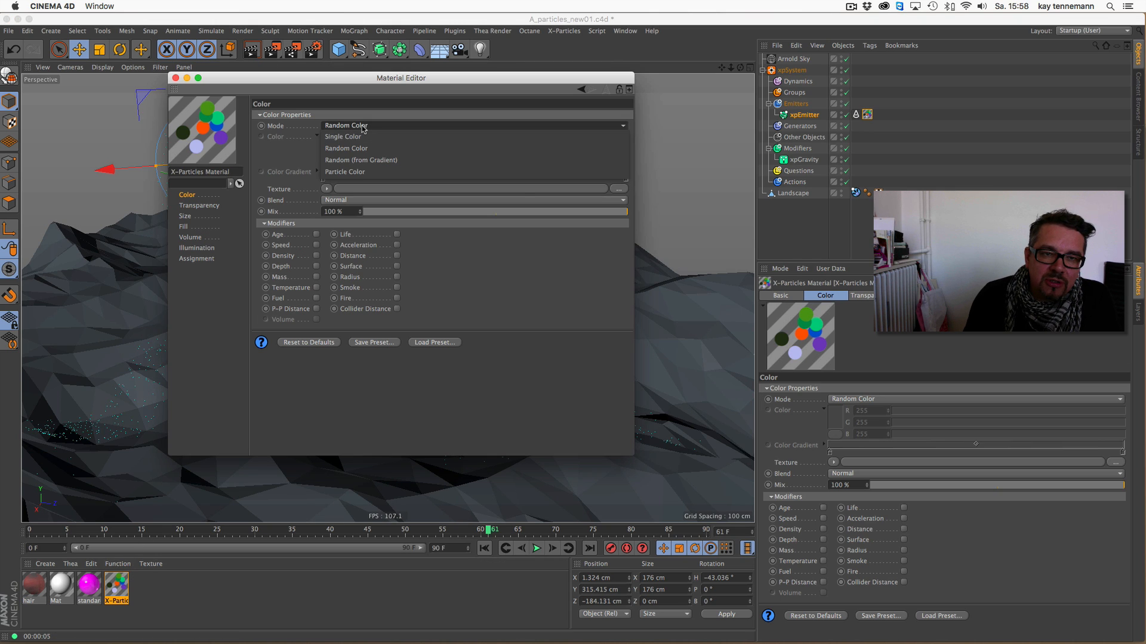
pyautogui.click(361, 172)
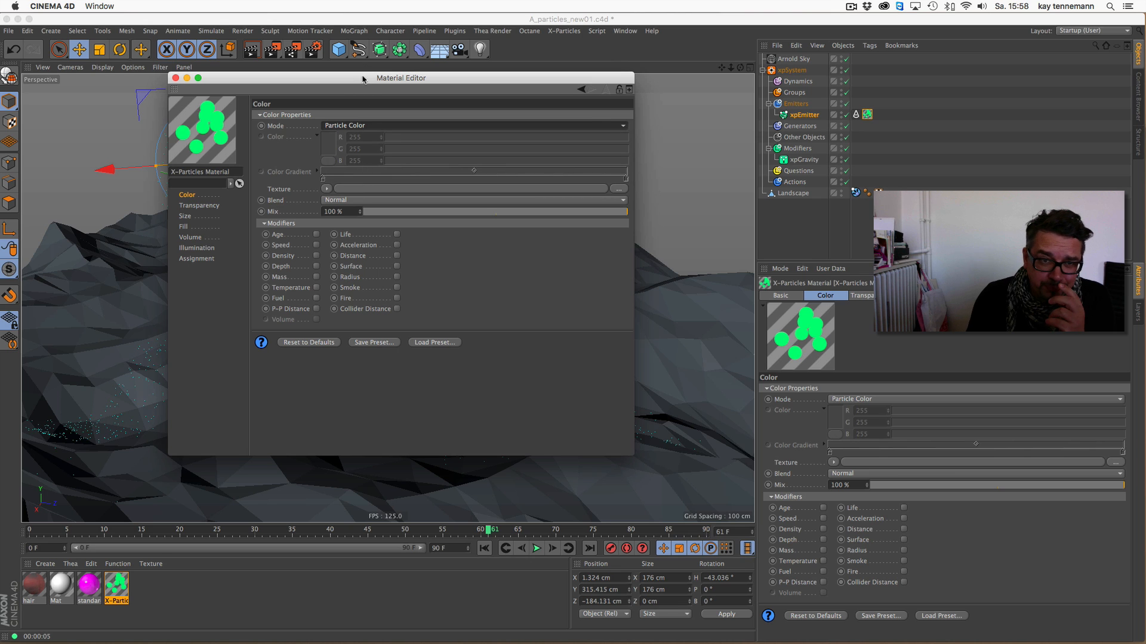
pyautogui.moveTo(365, 79); pyautogui.dragTo(290, 116)
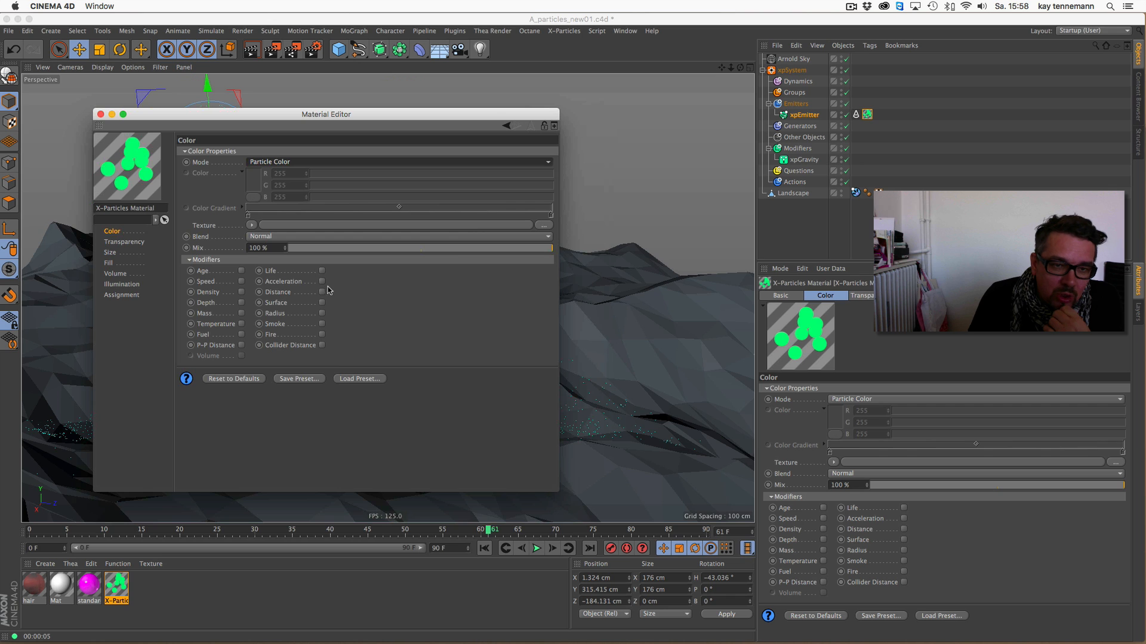
# - Enable the Life modifier on the X-Particles material's color and render the active view
pyautogui.click(322, 271)
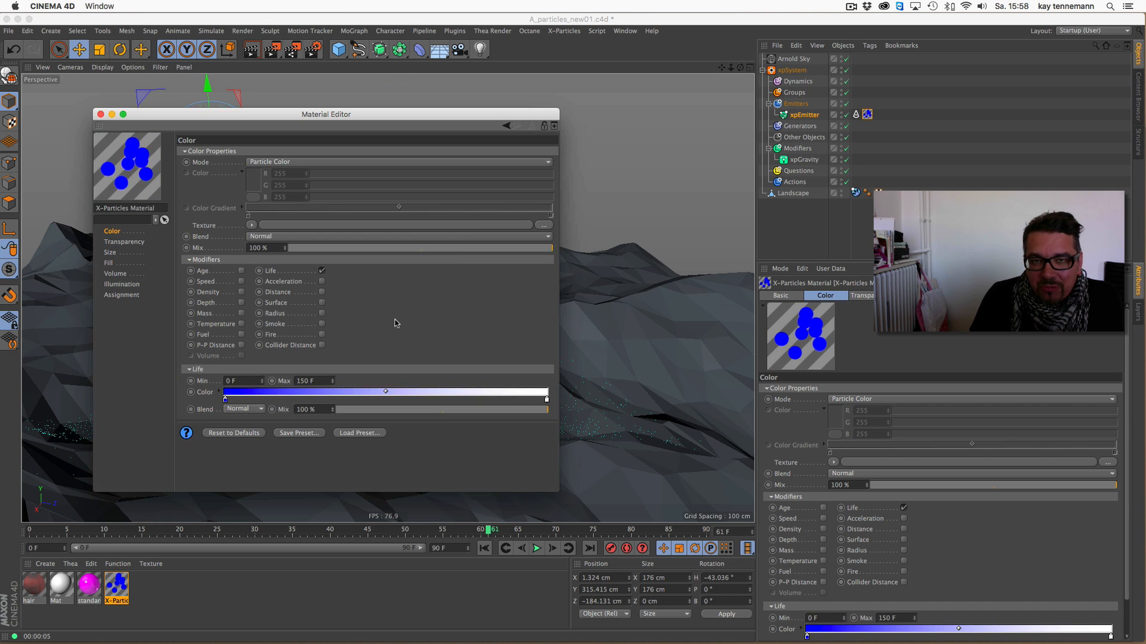
pyautogui.moveTo(425, 114); pyautogui.dragTo(944, 97)
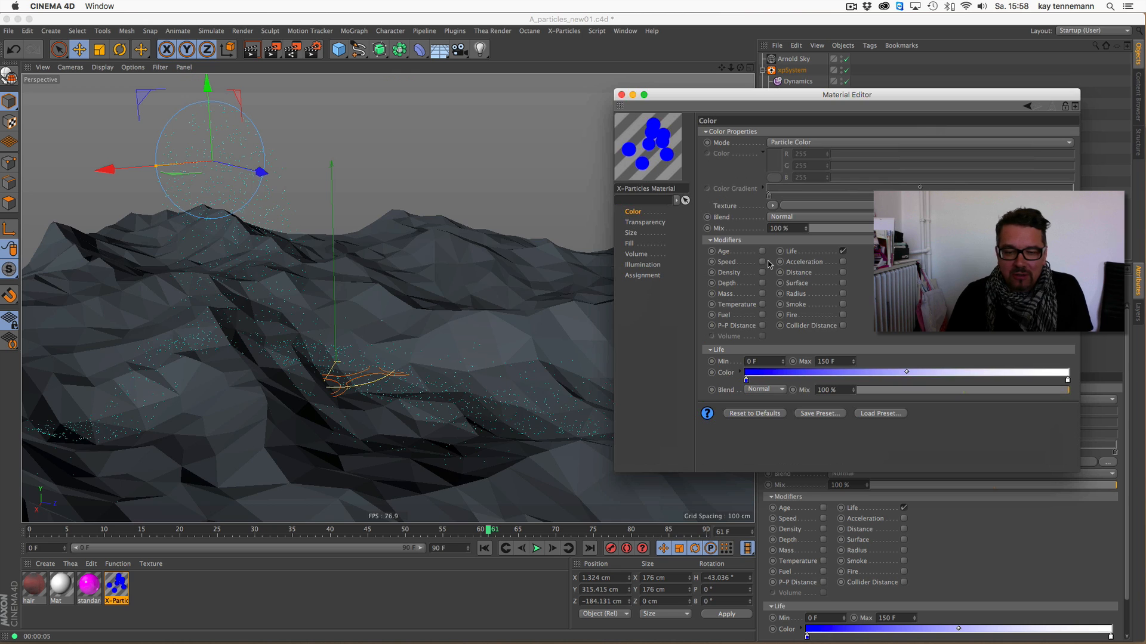
pyautogui.click(253, 51)
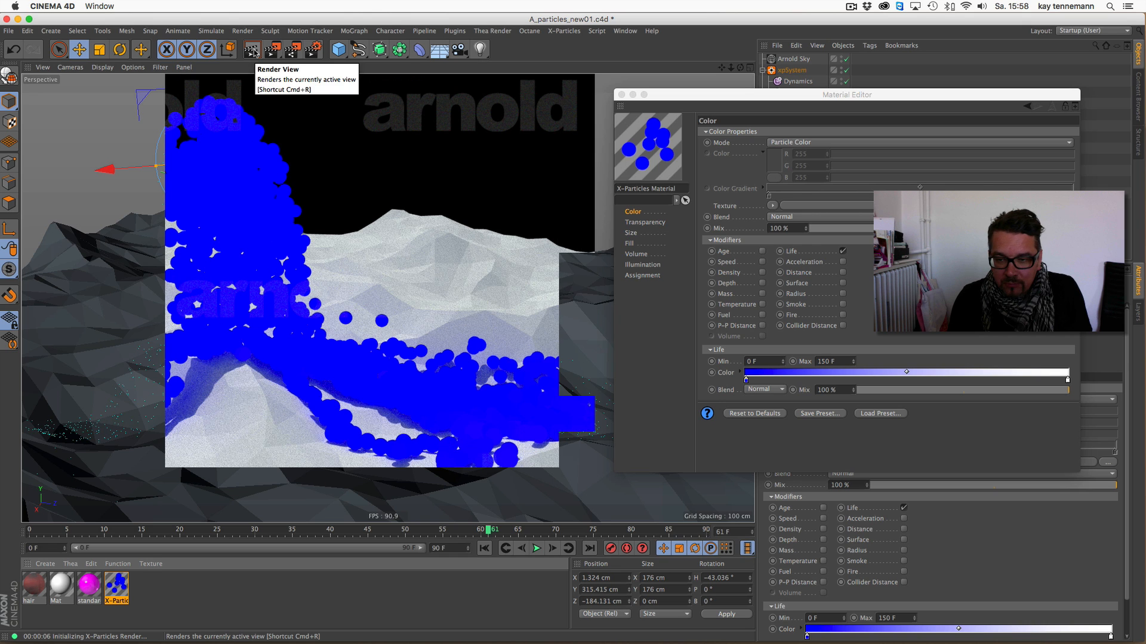
pyautogui.moveTo(733, 96); pyautogui.dragTo(746, 80)
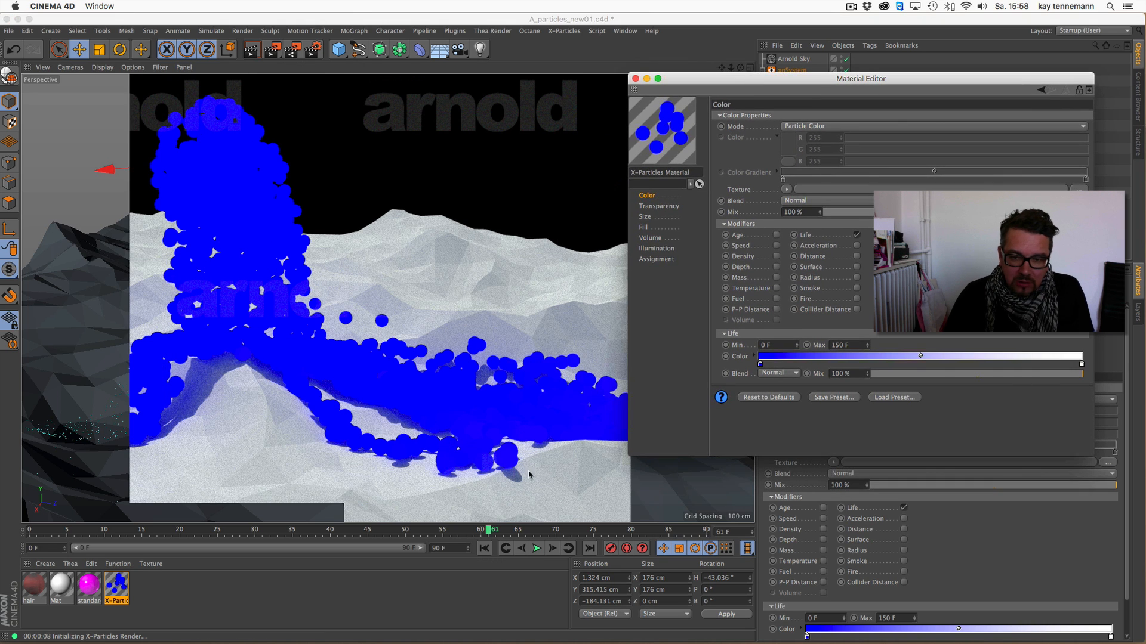
# - Resume the particle playback, stop it at frame 21, and close the Material Editor
pyautogui.click(537, 548)
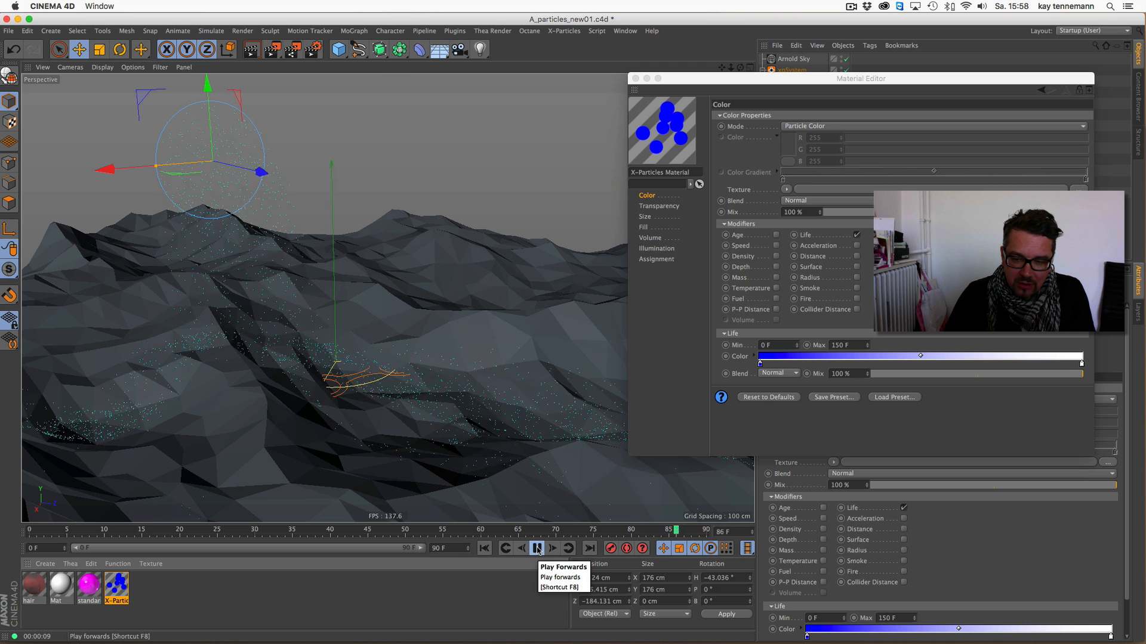
pyautogui.click(536, 548)
pyautogui.click(634, 79)
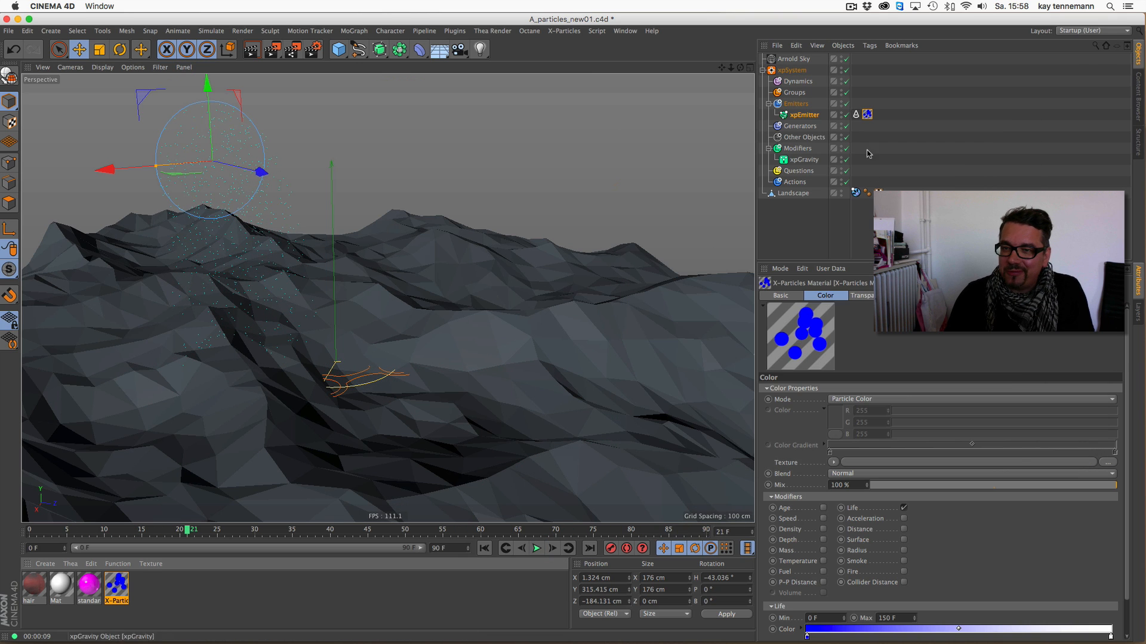
# - Turn off Full Lifespan in the xpEmitter's emission settings and set the particle lifespan to 25 F
pyautogui.click(807, 116)
pyautogui.click(925, 296)
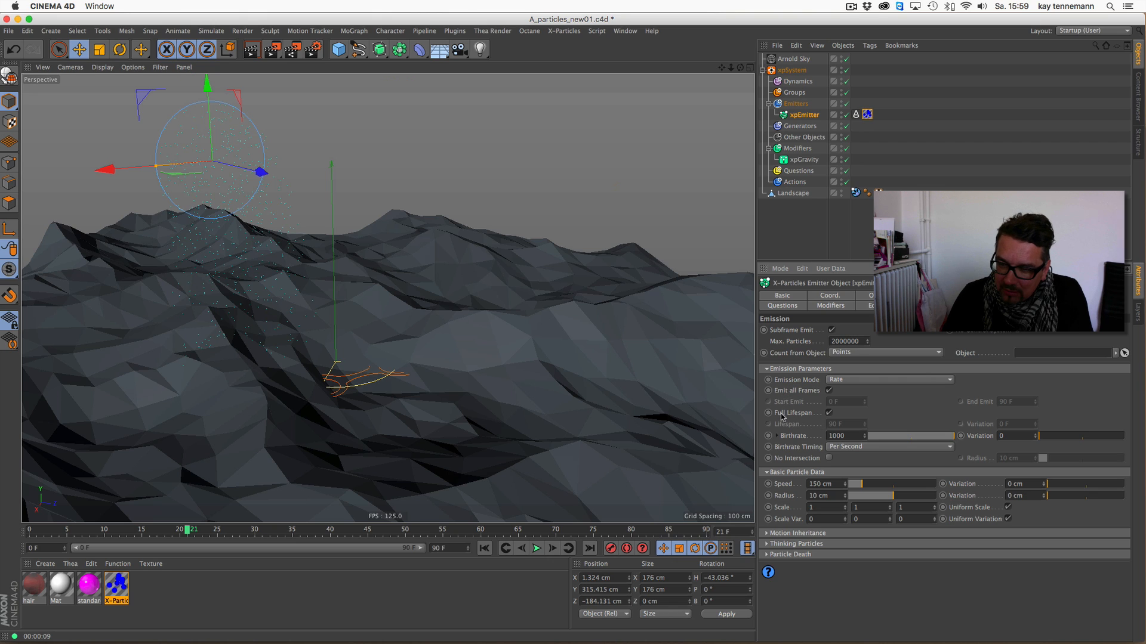
pyautogui.click(829, 413)
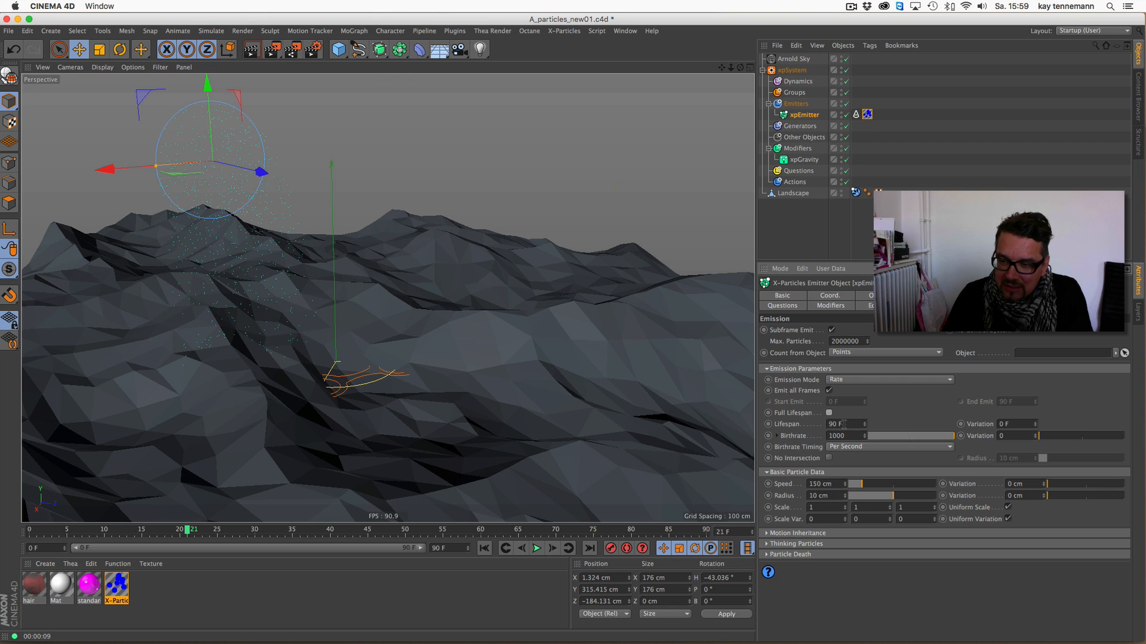
pyautogui.click(843, 424)
pyautogui.write('25')
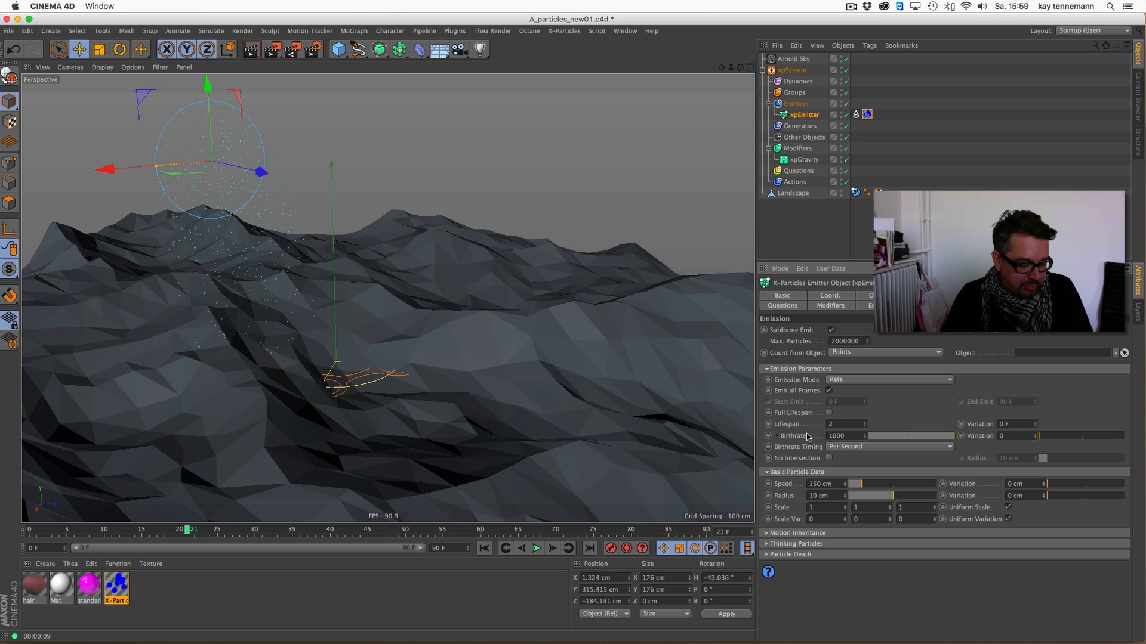
pyautogui.press('Return')
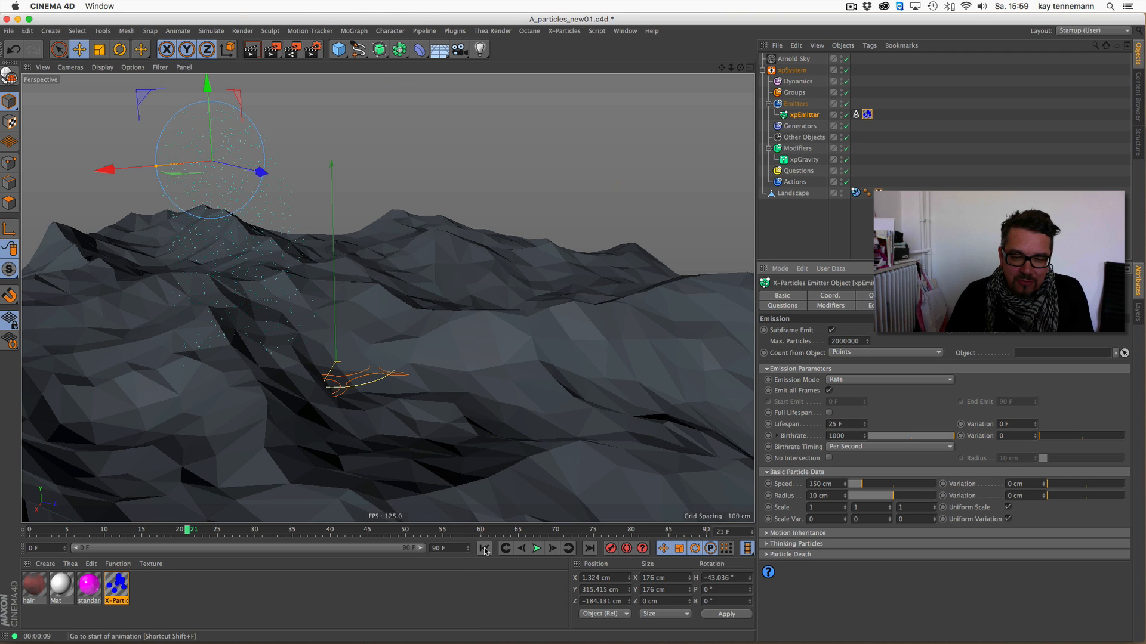
# - Run the shorter-lived particles to frame 69 and render the active view
pyautogui.click(536, 549)
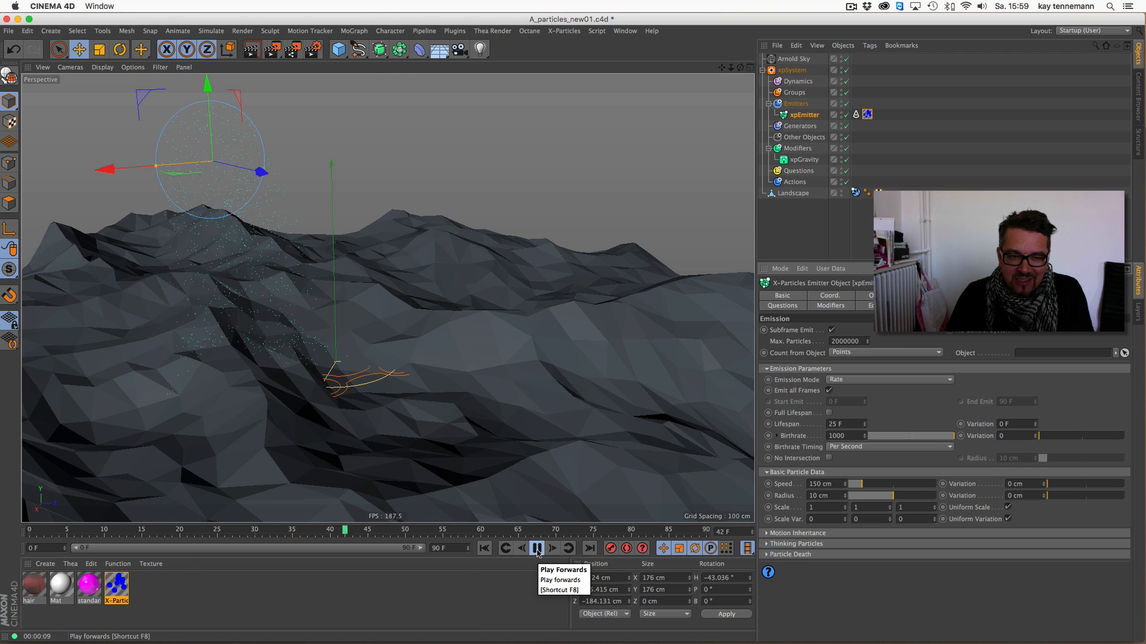
pyautogui.click(251, 50)
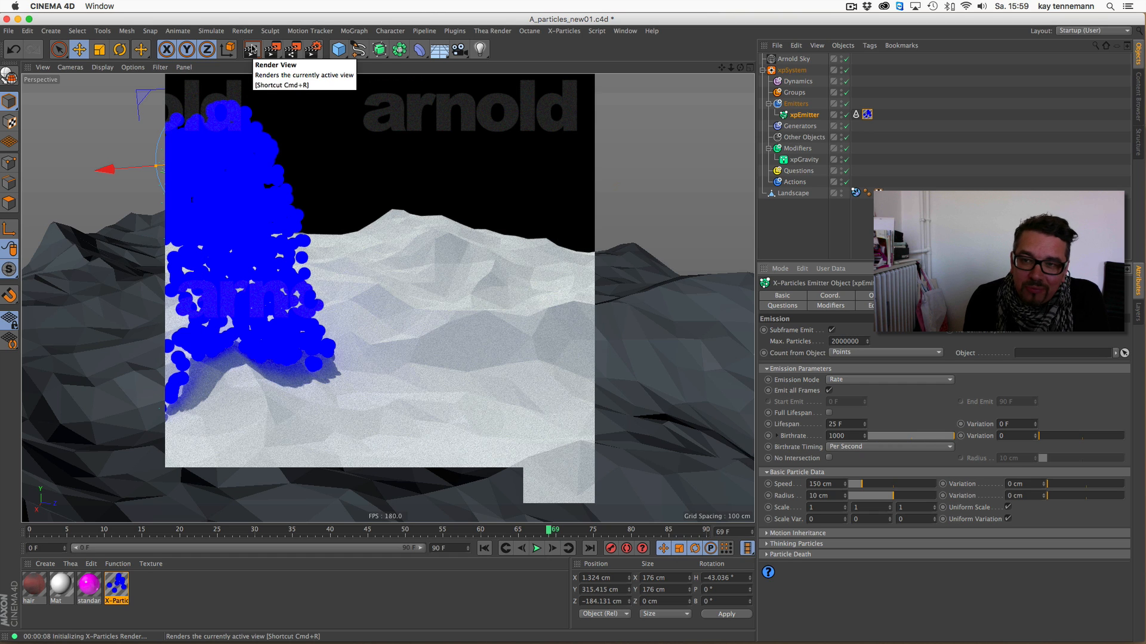
# - Replace the Life color modifier of the X-Particles material with the Age modifier
pyautogui.doubleClick(117, 587)
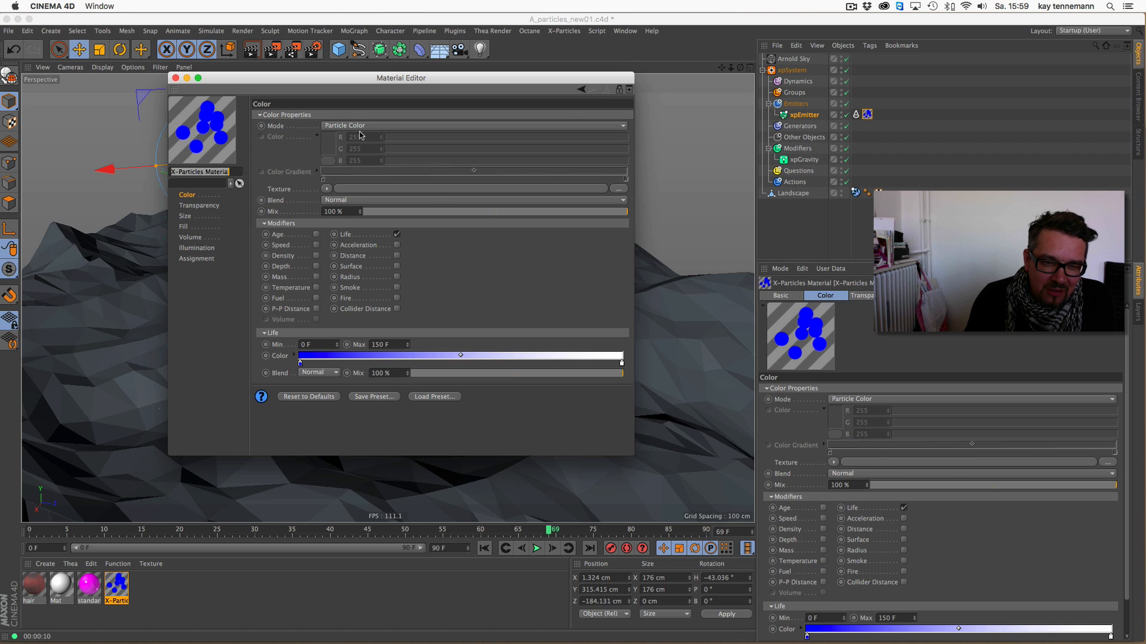
pyautogui.click(398, 234)
pyautogui.click(316, 235)
pyautogui.moveTo(367, 83); pyautogui.dragTo(767, 122)
# - Play the particles to frame 83 and render the view with the age-based coloring
pyautogui.click(536, 548)
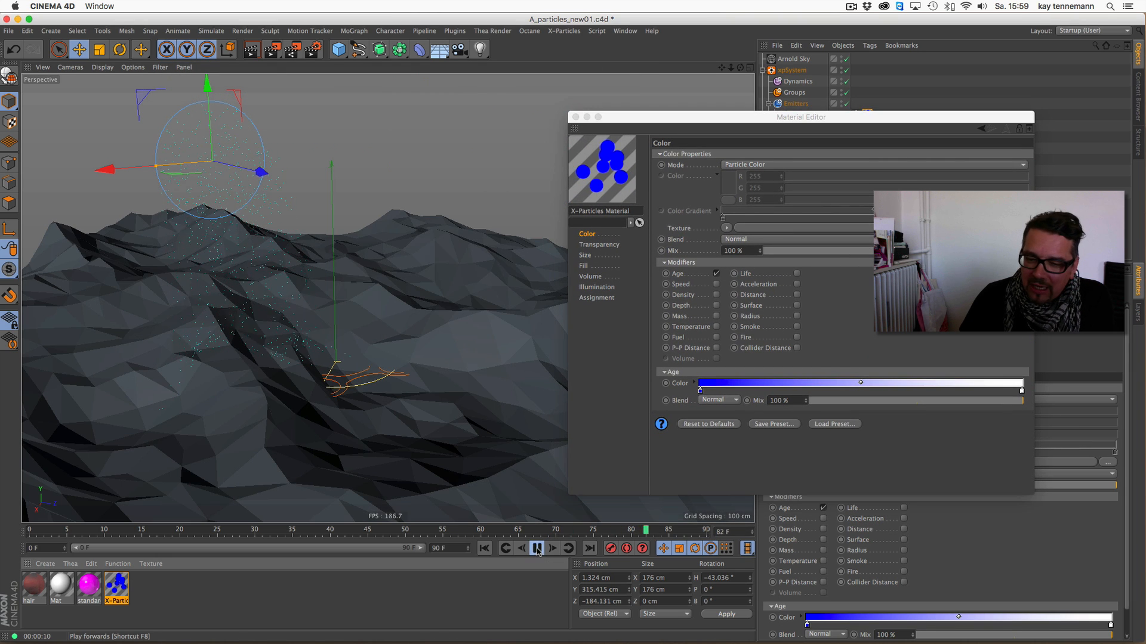
pyautogui.click(536, 549)
pyautogui.click(251, 50)
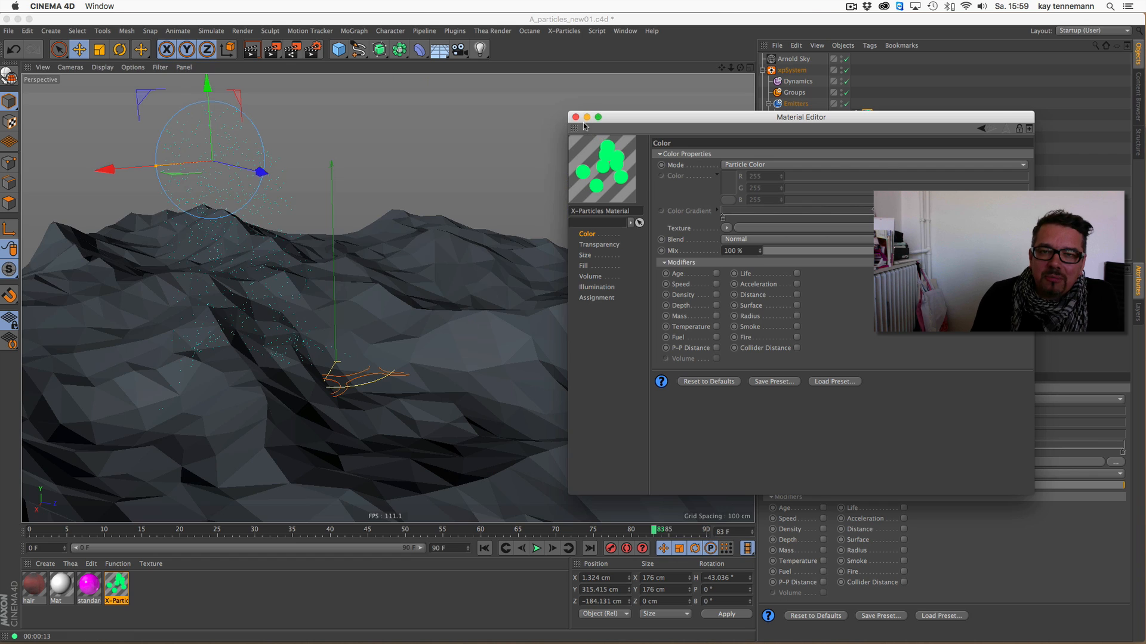
# - Close the Material Editor and show the settings of the xpEmitter's Arnold Parameters tag
pyautogui.click(575, 117)
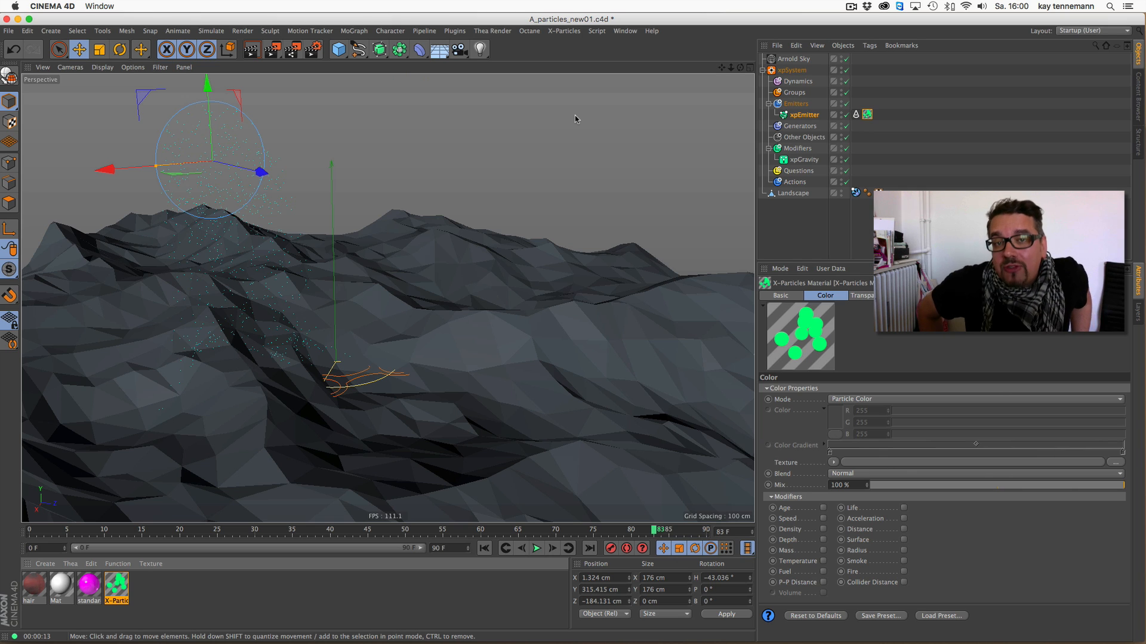
pyautogui.click(856, 115)
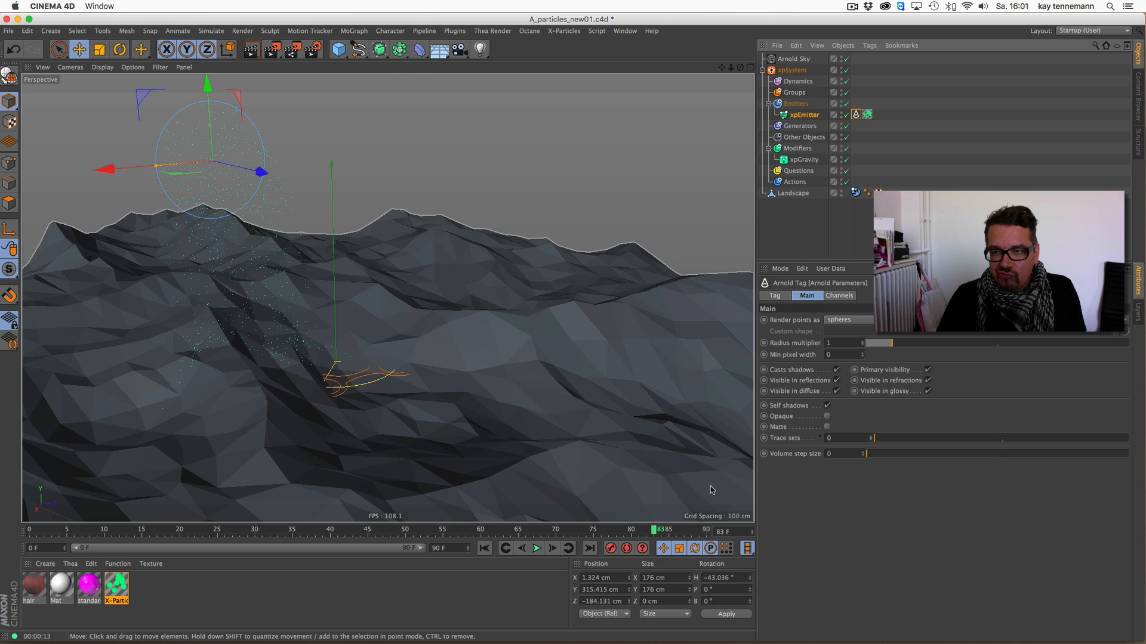
# - Replay the particle simulation from frame 0 and stop it at frame 61
pyautogui.click(484, 549)
pyautogui.click(536, 549)
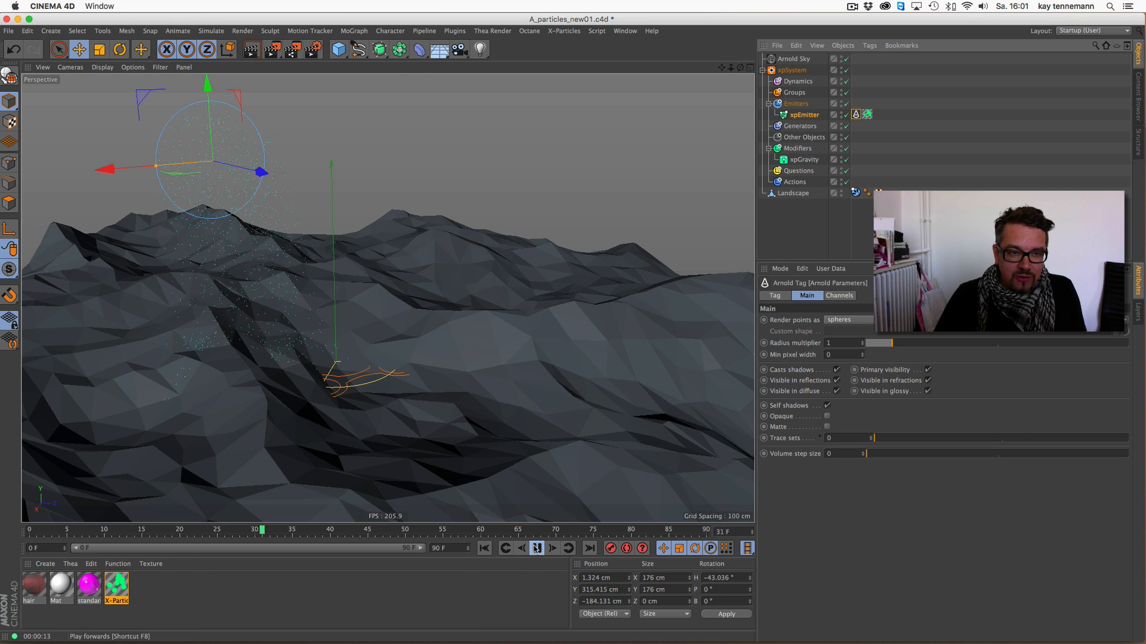
pyautogui.click(536, 549)
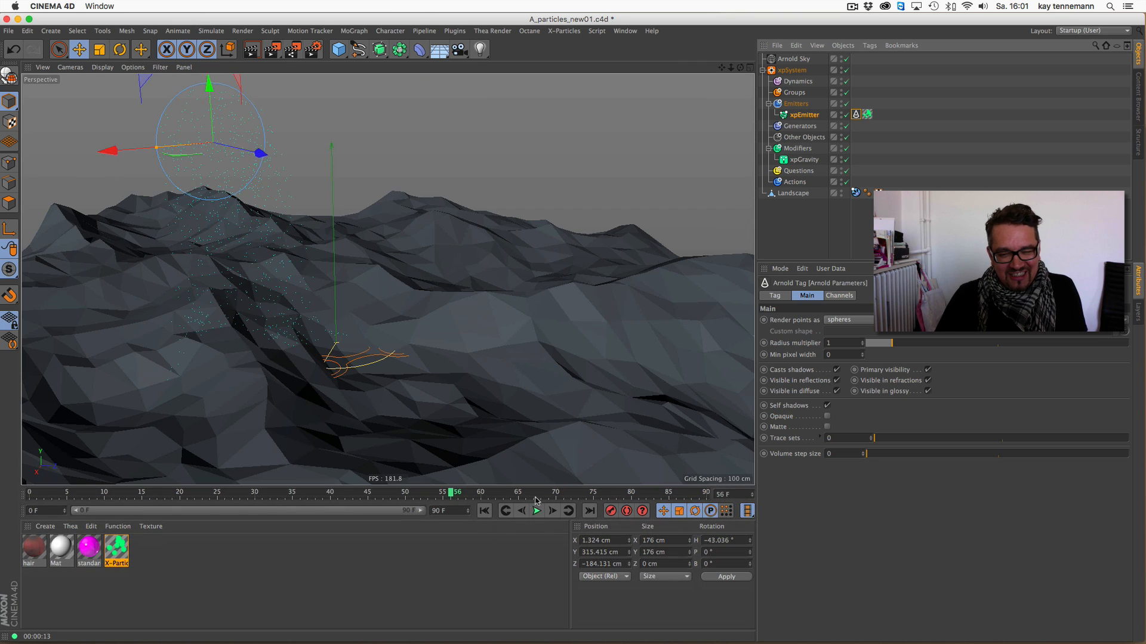
pyautogui.click(537, 511)
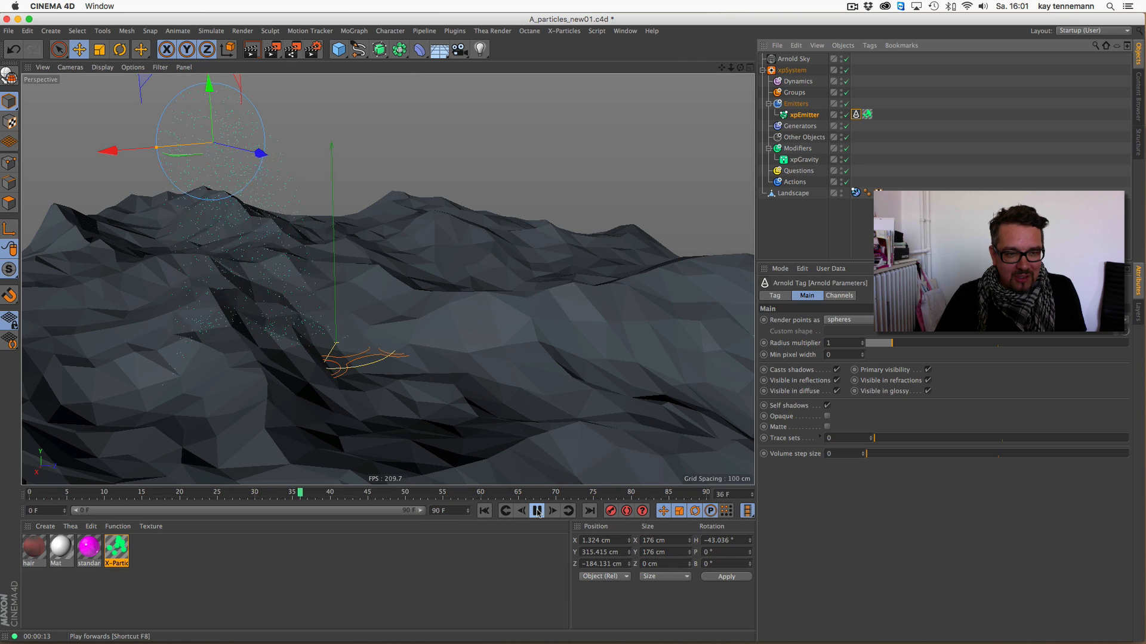
pyautogui.click(537, 512)
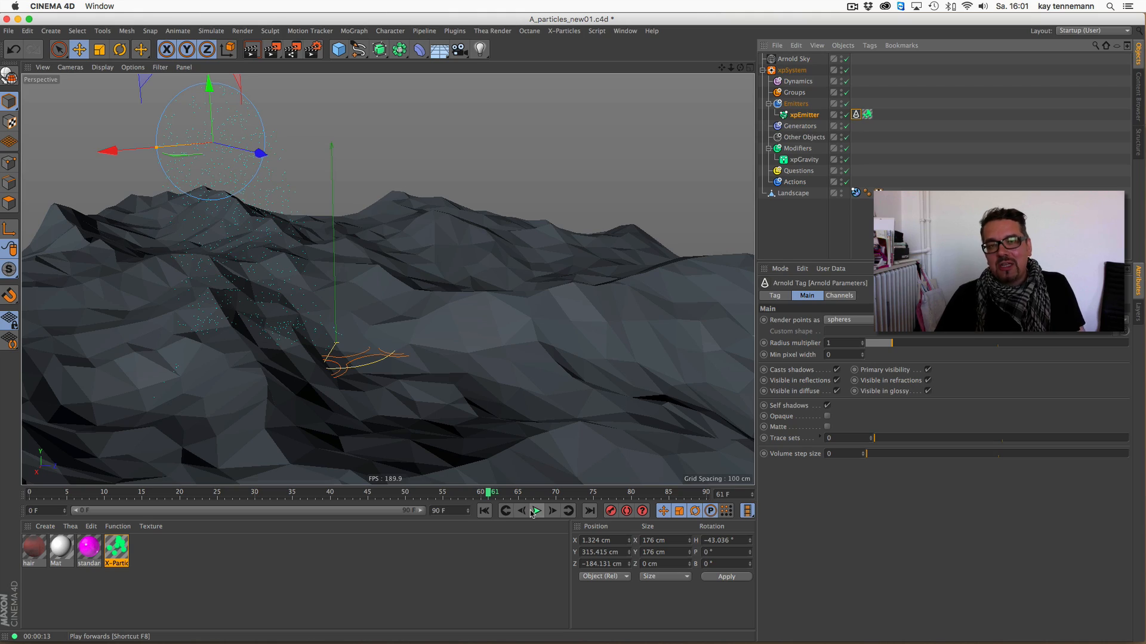